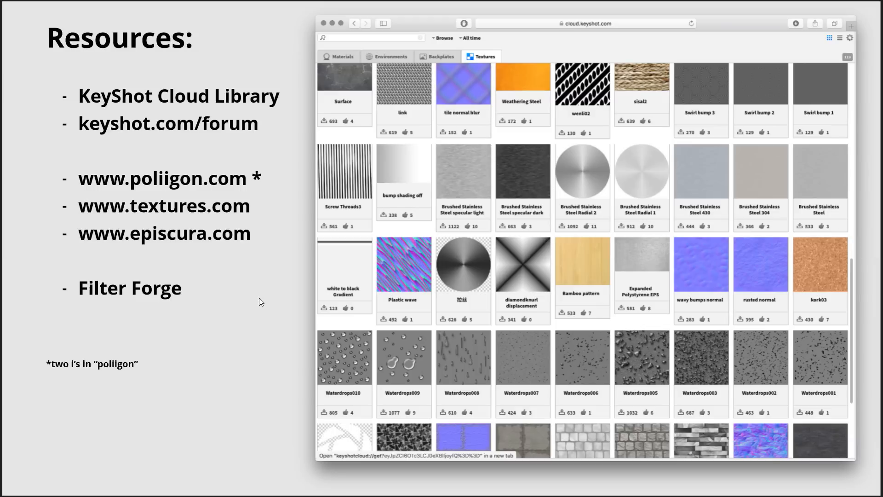
Switch to KeyShot, resume the live rendering, and bring up the KeyShot Textures and Labels folder beside the plate
{"action": "key", "text": "alt+Tab"}
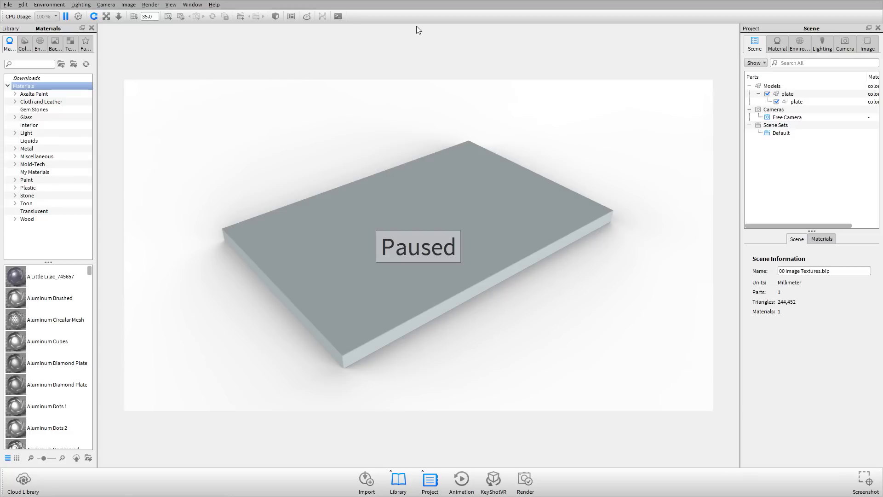
{"action": "key", "text": "alt+Tab"}
{"action": "key", "text": "Tab"}
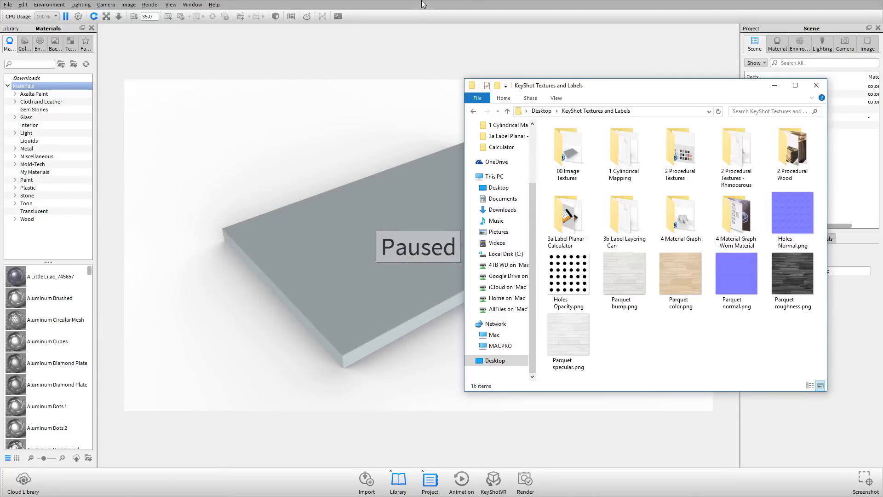
{"action": "key", "text": "alt+Tab"}
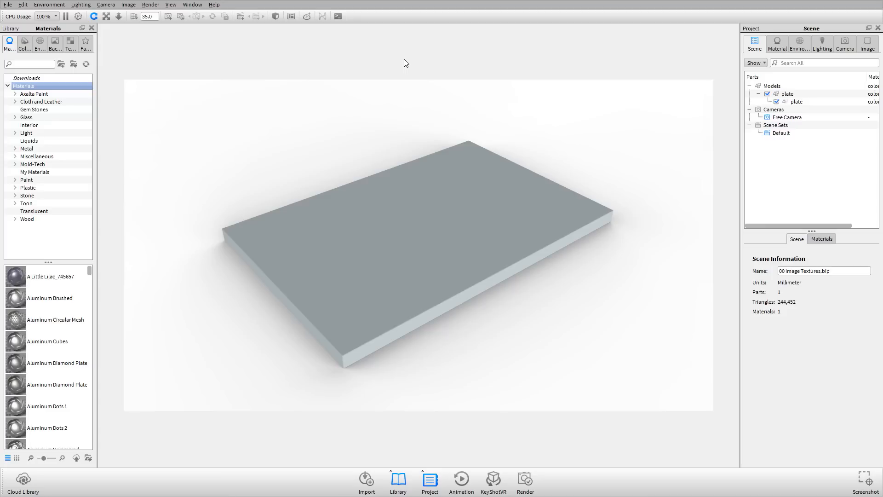
{"action": "left_click_drag", "start_coordinate": [588, 188], "coordinate": [468, 229]}
{"action": "key", "text": "alt+Tab"}
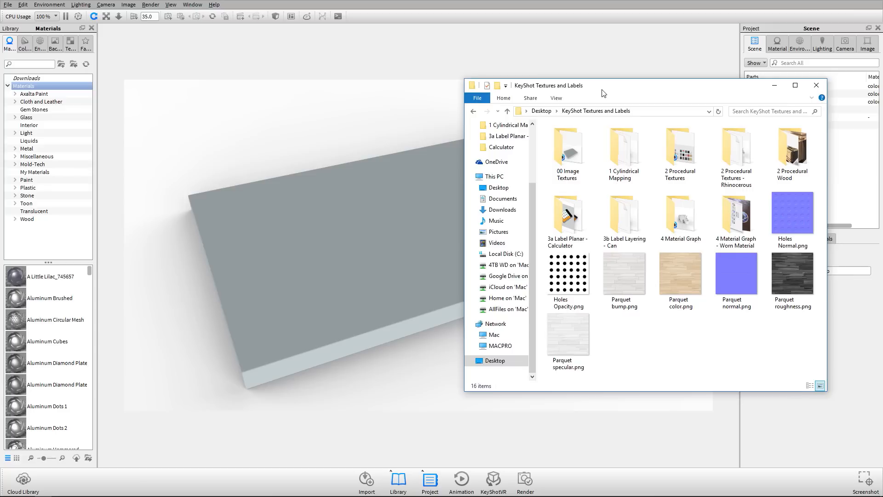
{"action": "left_click_drag", "start_coordinate": [602, 87], "coordinate": [632, 82]}
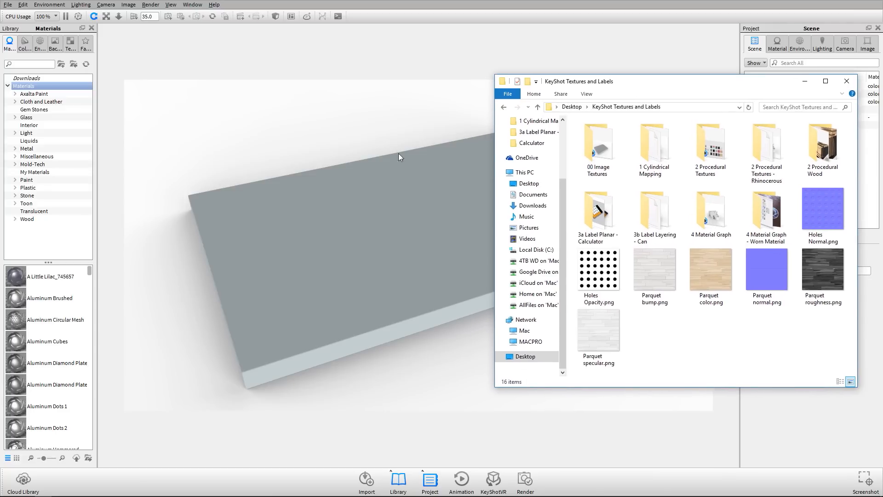
Show the top-level Textures folder in the KeyShot library
{"action": "left_click", "coordinate": [132, 58]}
{"action": "left_click", "coordinate": [71, 43]}
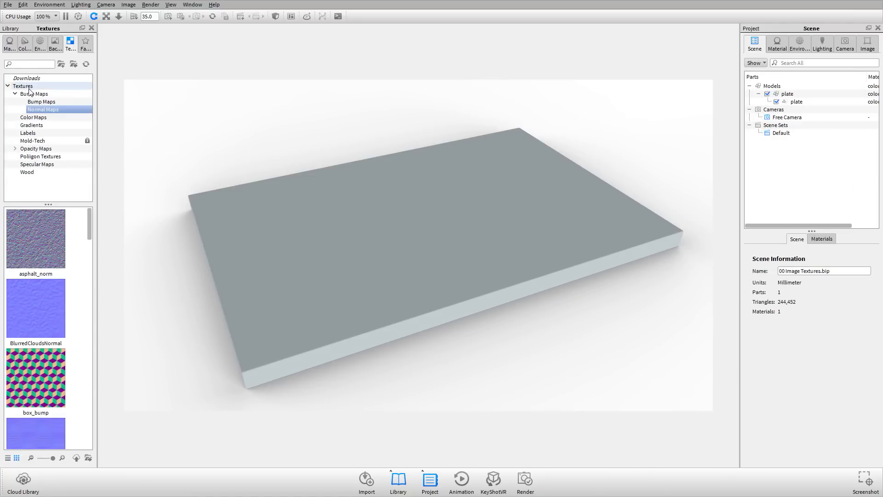
{"action": "key", "text": "alt+Tab"}
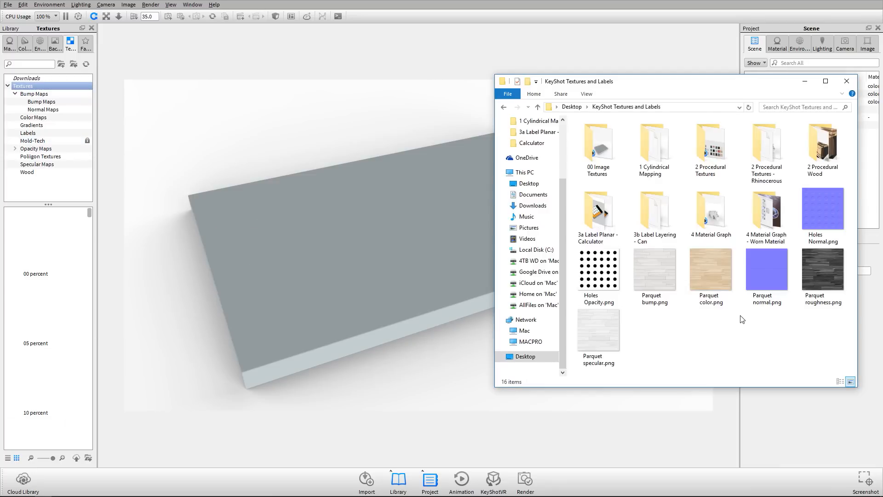
{"action": "key", "text": "alt+Tab"}
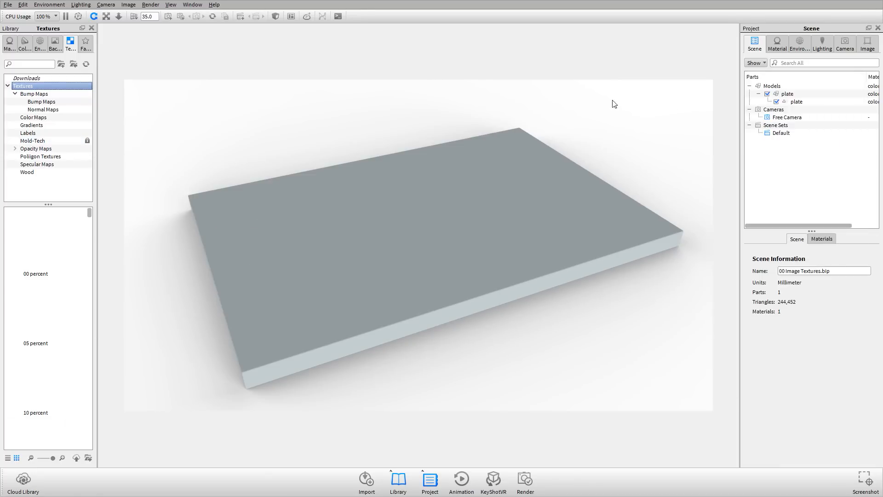
Apply Parquet color.png from the textures folder to the plate as its Diffuse texture
{"action": "key", "text": "alt+Tab"}
{"action": "left_click", "coordinate": [715, 297]}
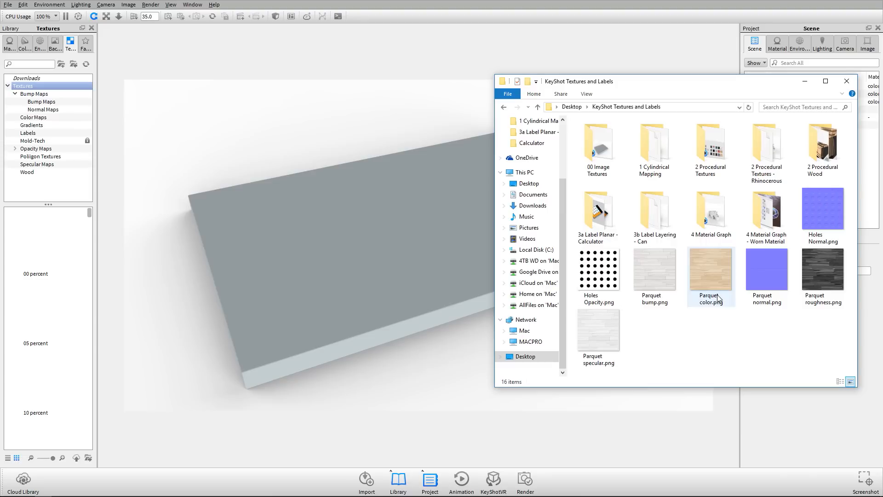
{"action": "left_click_drag", "start_coordinate": [711, 276], "coordinate": [408, 229]}
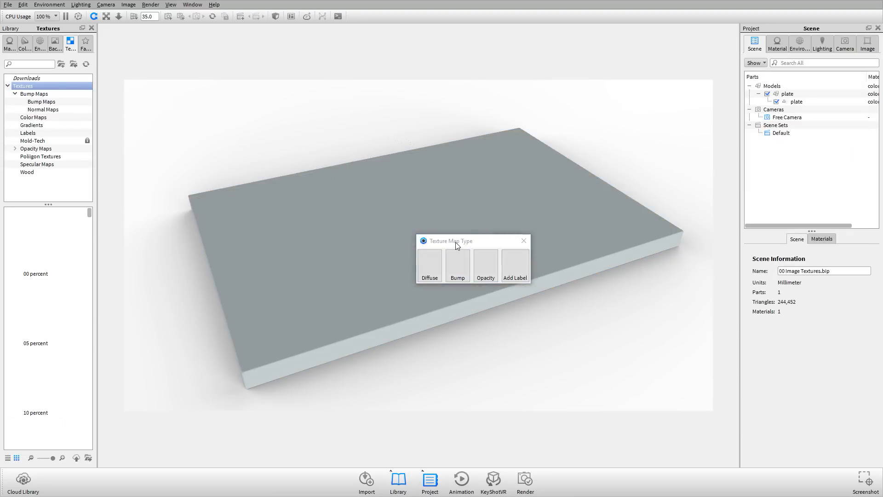
{"action": "left_click", "coordinate": [432, 270]}
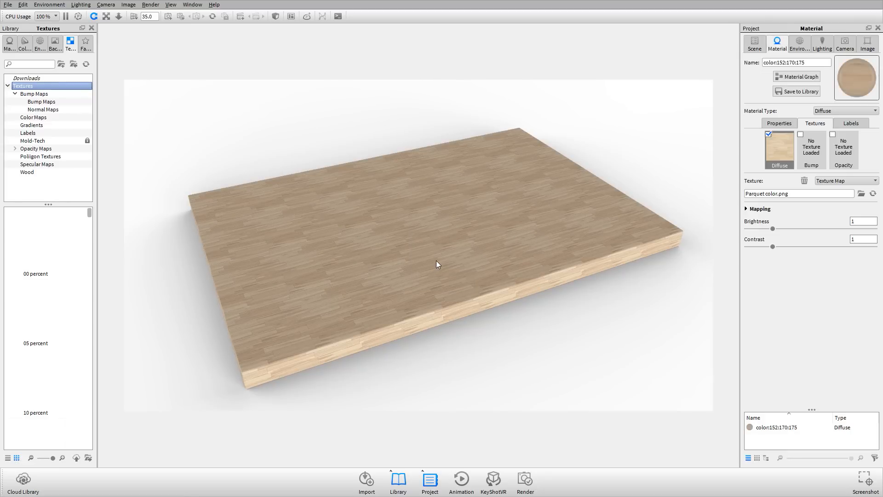
{"action": "key", "text": "alt+Tab"}
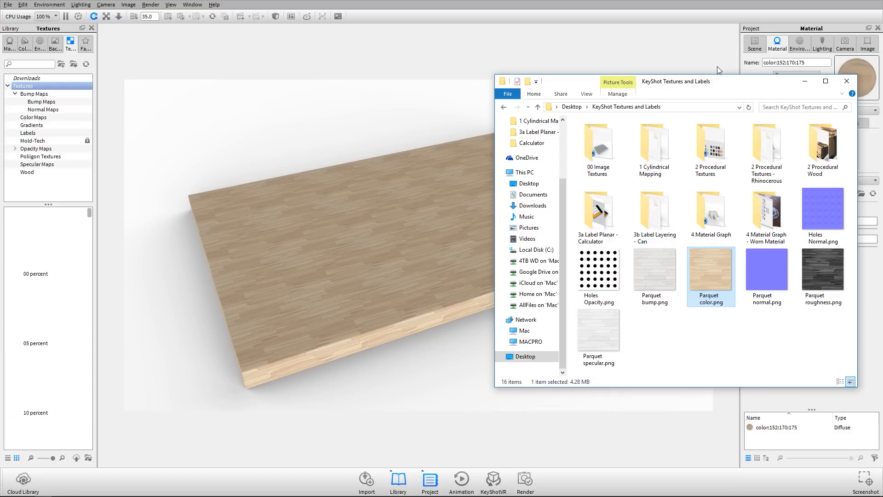
{"action": "left_click_drag", "start_coordinate": [716, 84], "coordinate": [282, 92]}
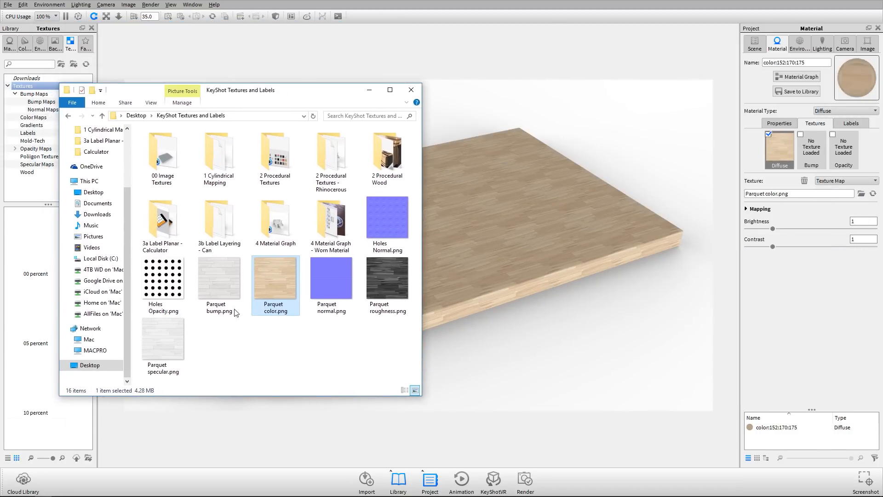
{"action": "left_click_drag", "start_coordinate": [225, 290], "coordinate": [812, 154]}
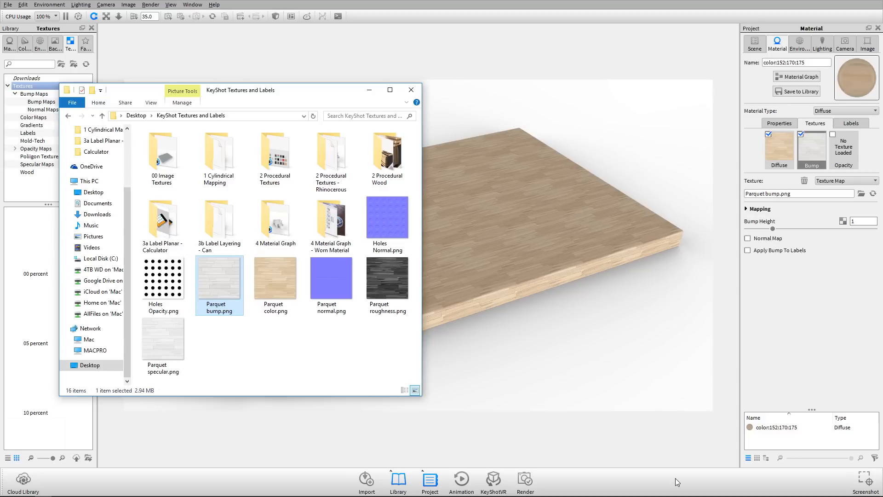
{"action": "left_click", "coordinate": [650, 115]}
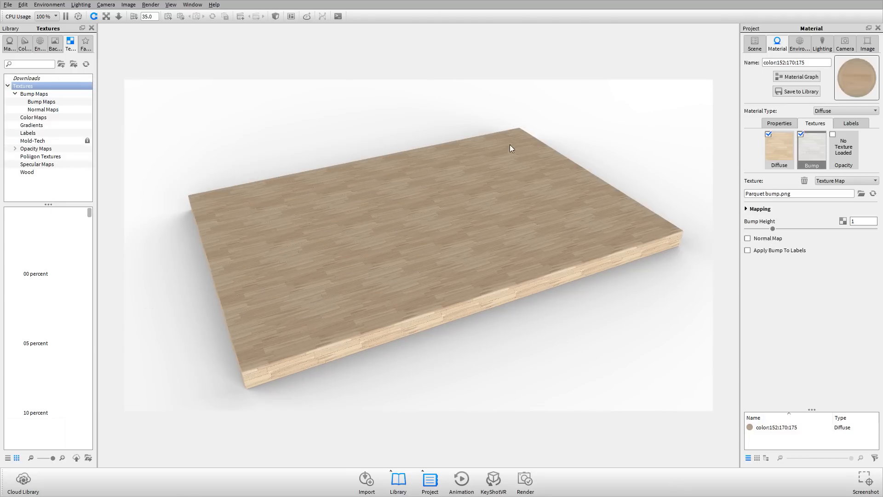
{"action": "left_click_drag", "start_coordinate": [508, 144], "coordinate": [428, 212]}
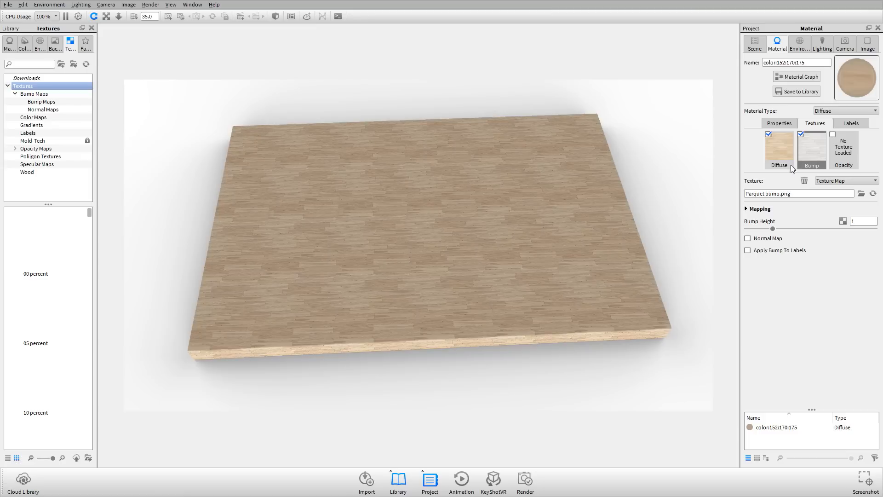
{"action": "left_click", "coordinate": [803, 181]}
Change the textured plate's material type to Paint
{"action": "left_click", "coordinate": [779, 152]}
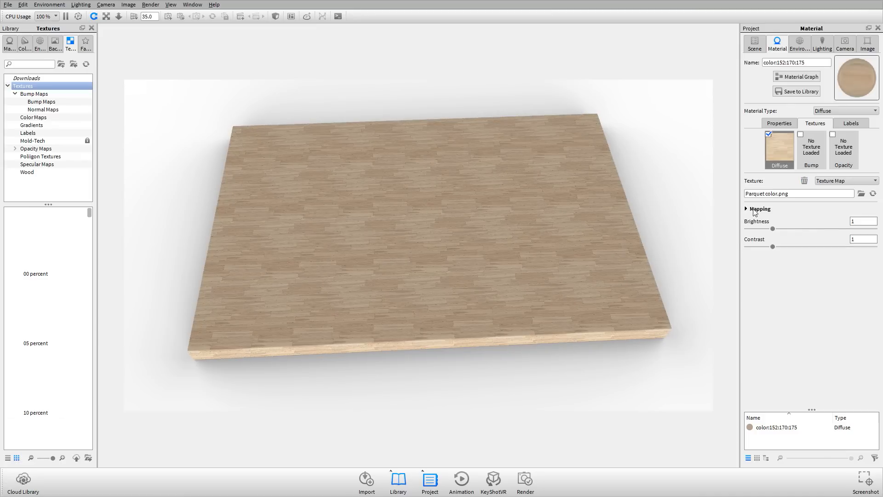
{"action": "left_click_drag", "start_coordinate": [403, 296], "coordinate": [511, 316]}
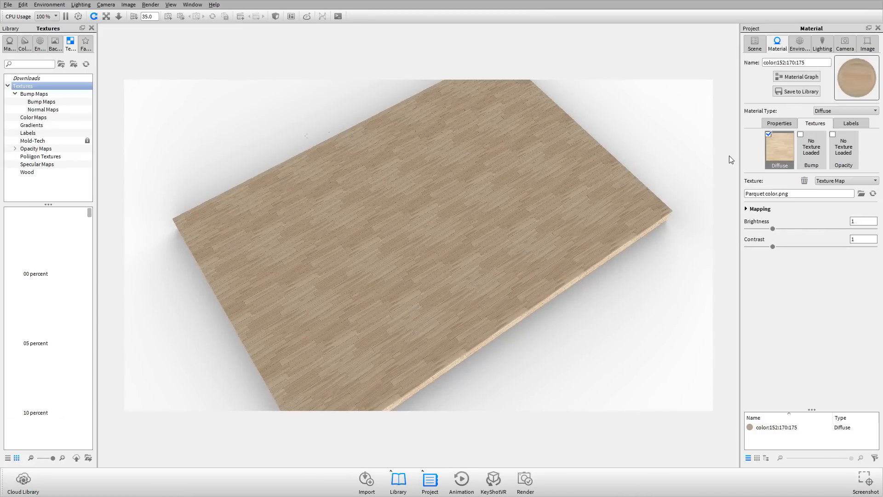
{"action": "left_click", "coordinate": [817, 111]}
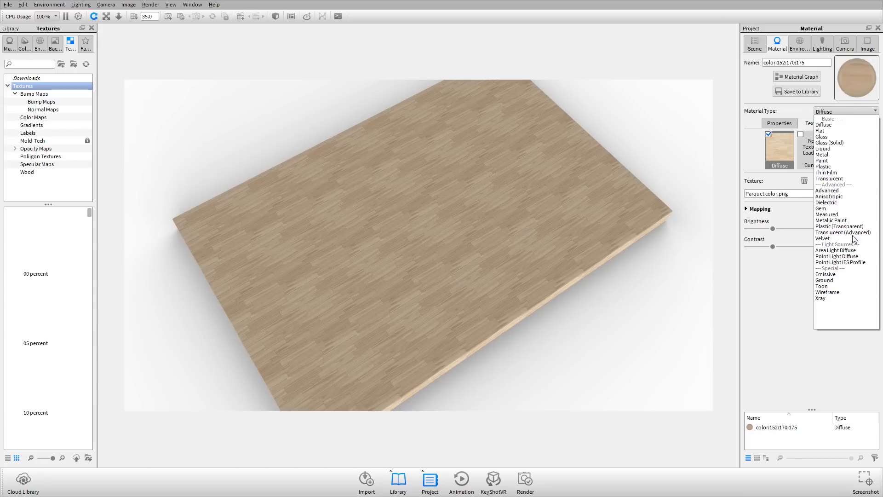
{"action": "left_click", "coordinate": [858, 161]}
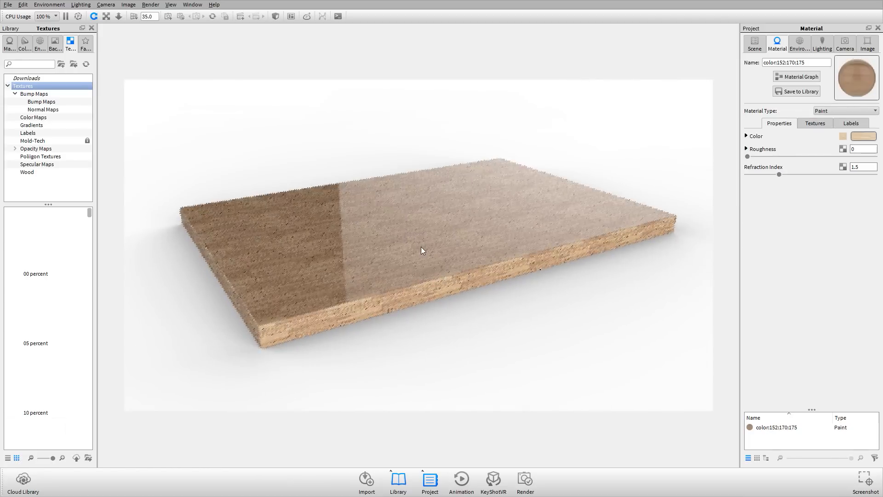
{"action": "scroll", "coordinate": [423, 234], "scroll_direction": "up", "scroll_amount": 5}
{"action": "left_click_drag", "start_coordinate": [428, 229], "coordinate": [449, 273]}
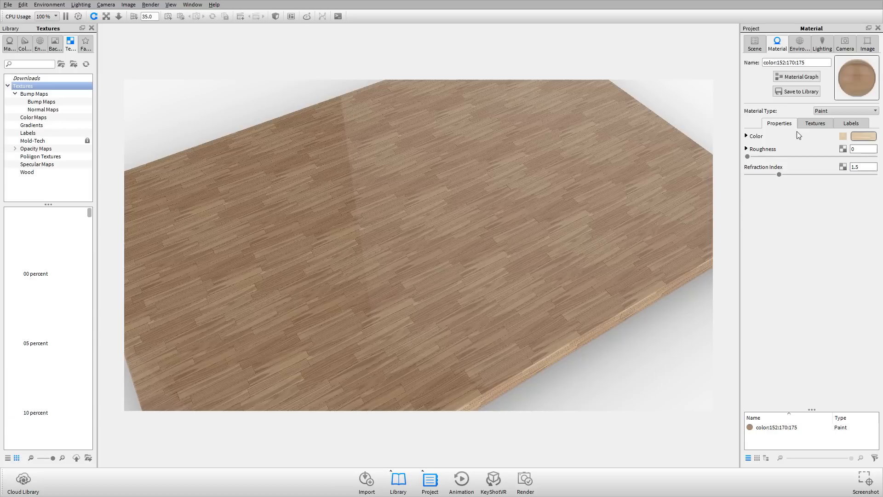
Reposition the color texture's box mapping on the plate with the Mapping Tool, leaving only the Translate handles enabled, and accept it
{"action": "left_click", "coordinate": [812, 125]}
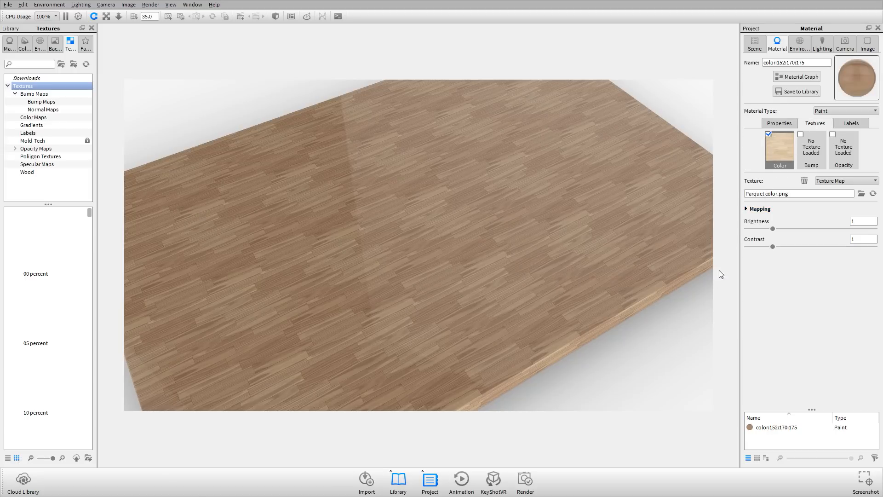
{"action": "left_click", "coordinate": [747, 208]}
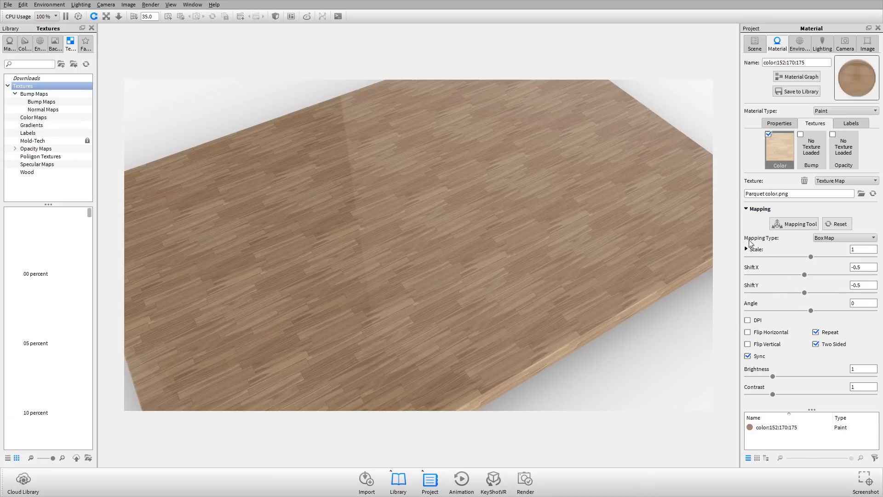
{"action": "left_click_drag", "start_coordinate": [429, 236], "coordinate": [445, 216]}
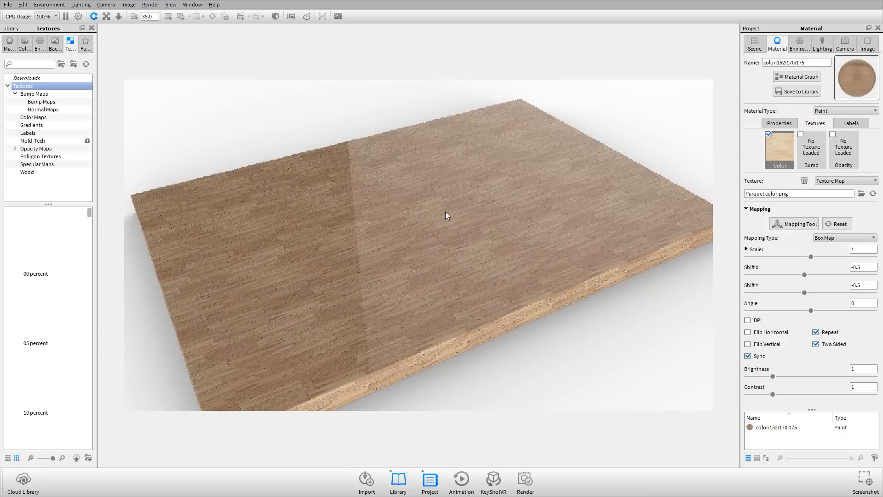
{"action": "left_click", "coordinate": [782, 225]}
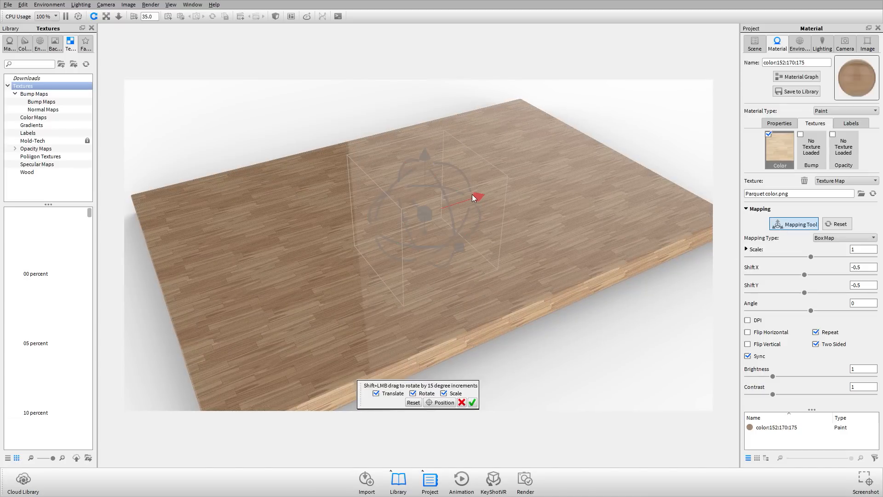
{"action": "left_click_drag", "start_coordinate": [472, 194], "coordinate": [461, 215]}
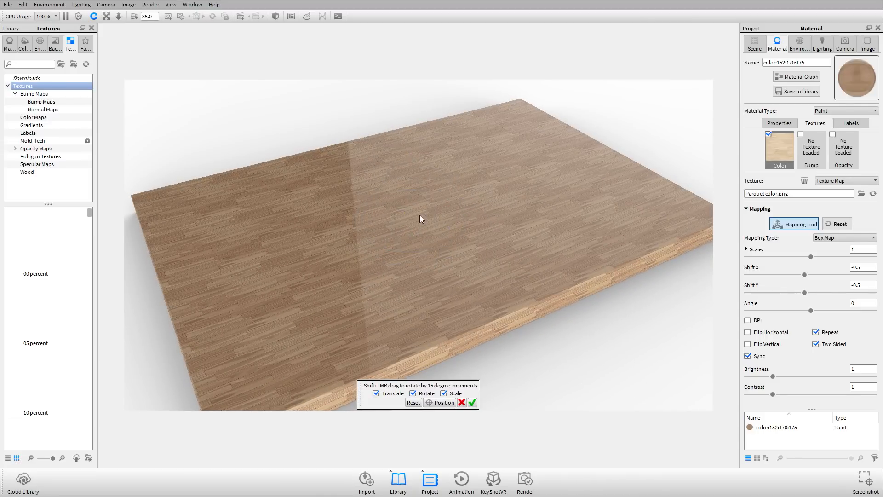
{"action": "left_click", "coordinate": [419, 394]}
{"action": "left_click", "coordinate": [443, 394]}
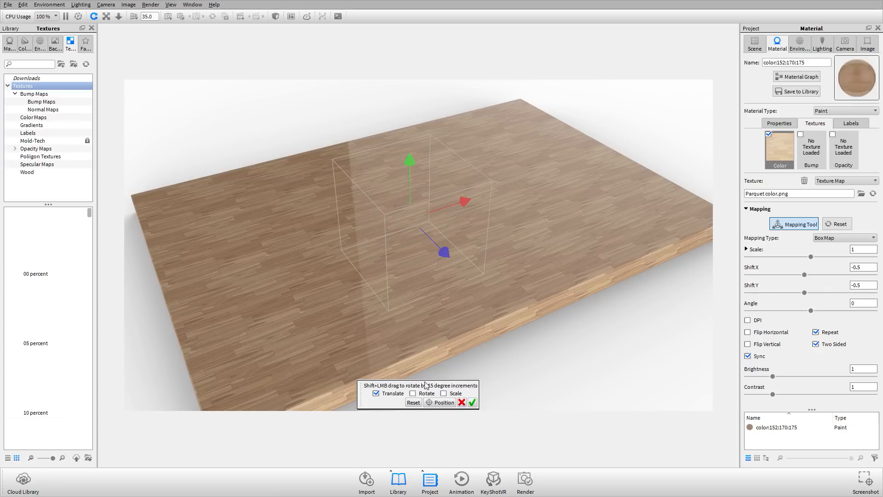
{"action": "left_click_drag", "start_coordinate": [461, 204], "coordinate": [476, 479]}
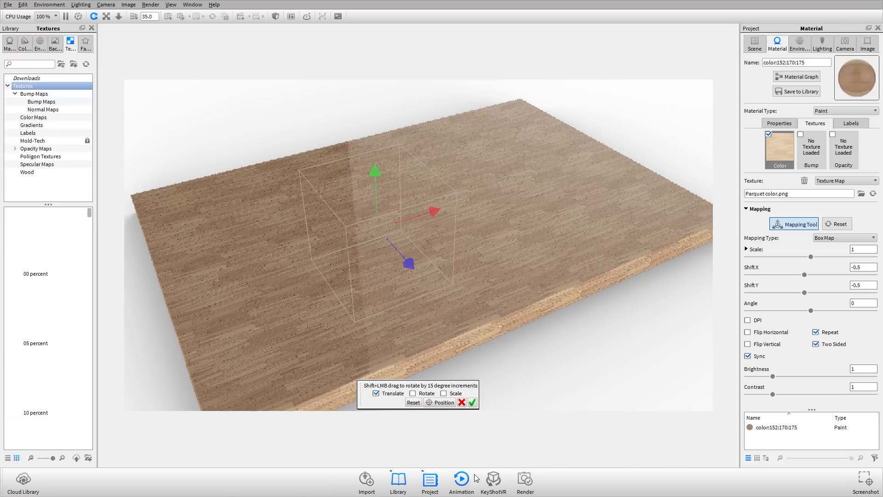
{"action": "left_click", "coordinate": [472, 402]}
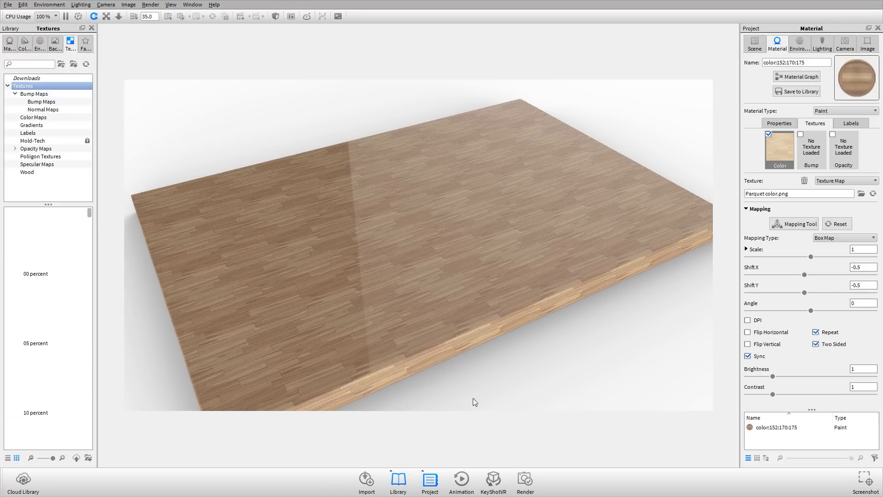
Set the color texture's mapping scale to 5
{"action": "double_click", "coordinate": [859, 249]}
{"action": "type", "text": "5"}
{"action": "key", "text": "Tab"}
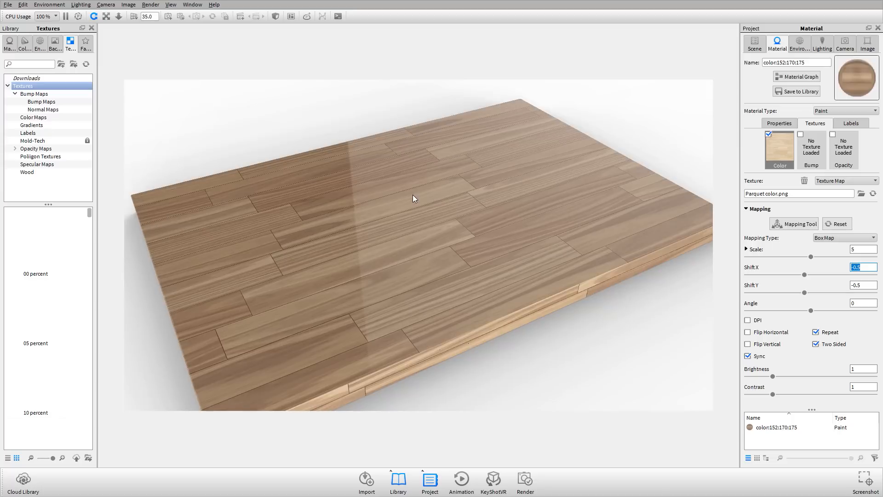
{"action": "left_click_drag", "start_coordinate": [517, 210], "coordinate": [517, 272]}
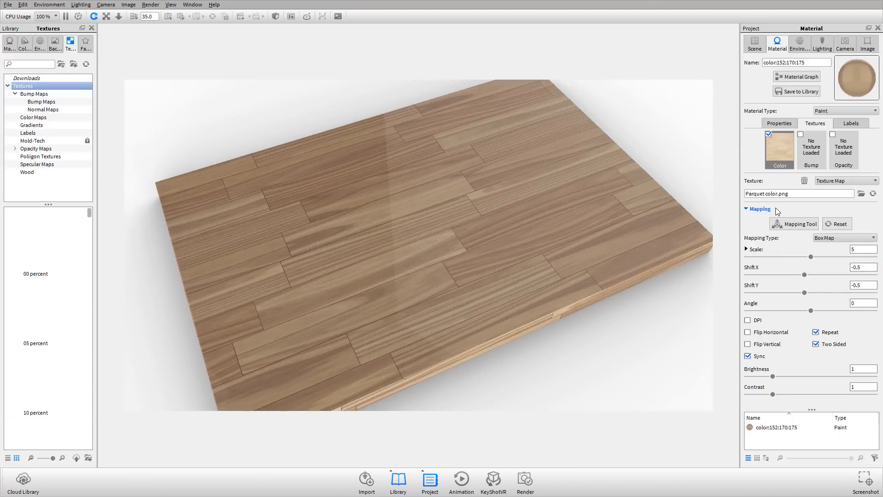
{"action": "left_click", "coordinate": [757, 208]}
Load Parquet bump.png from the textures folder as the paint material's Bump texture
{"action": "key", "text": "alt+Tab"}
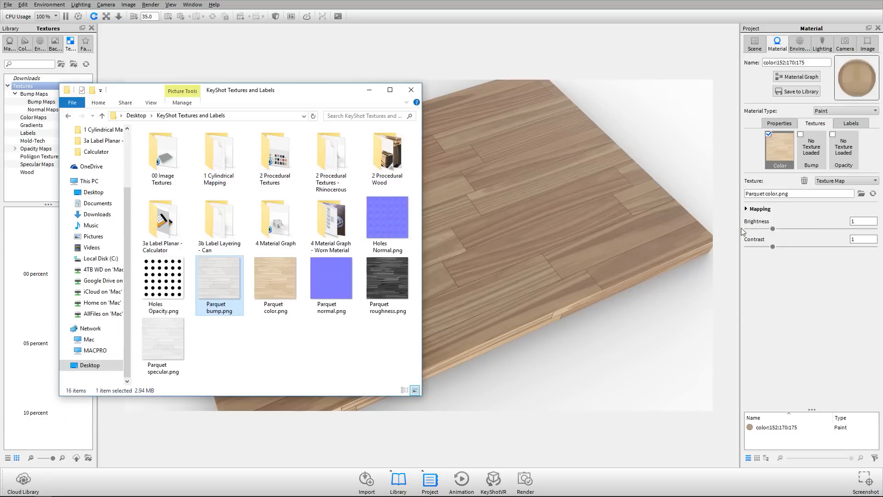
{"action": "left_click_drag", "start_coordinate": [233, 297], "coordinate": [815, 158]}
{"action": "left_click", "coordinate": [562, 254]}
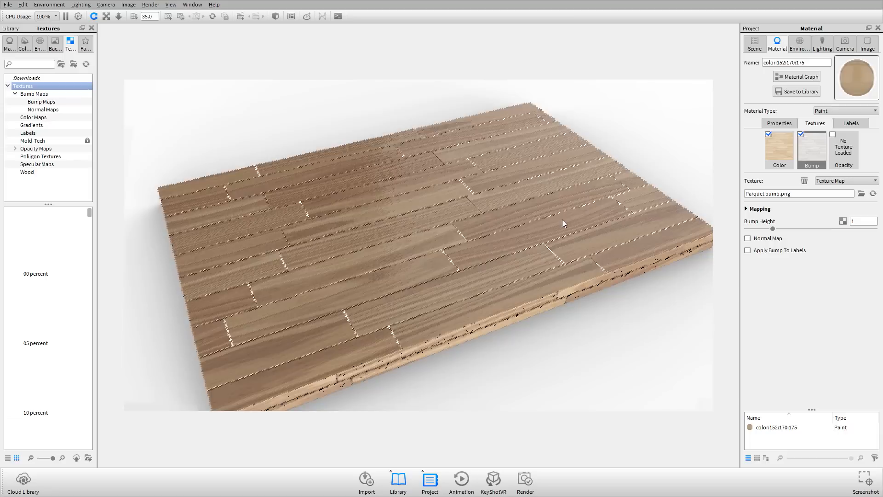
Reduce the bump texture's mapping scale to 4.46 with Sync enabled
{"action": "left_click", "coordinate": [756, 208]}
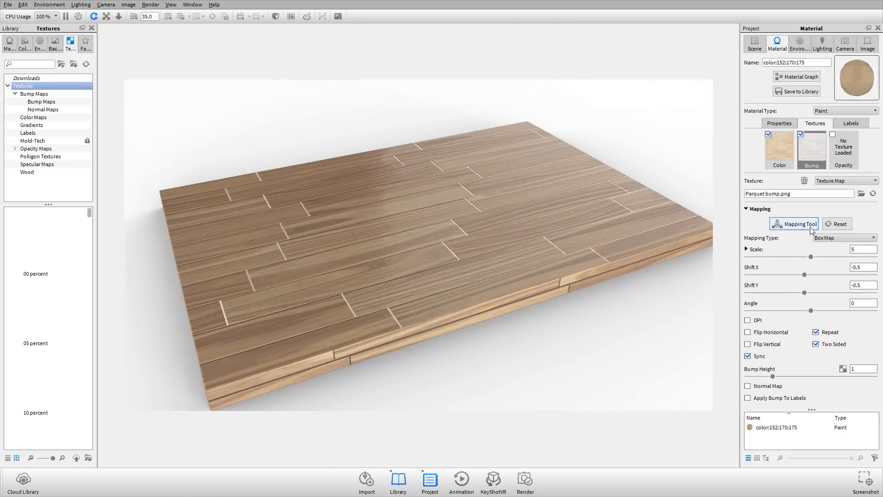
{"action": "left_click_drag", "start_coordinate": [812, 257], "coordinate": [804, 257]}
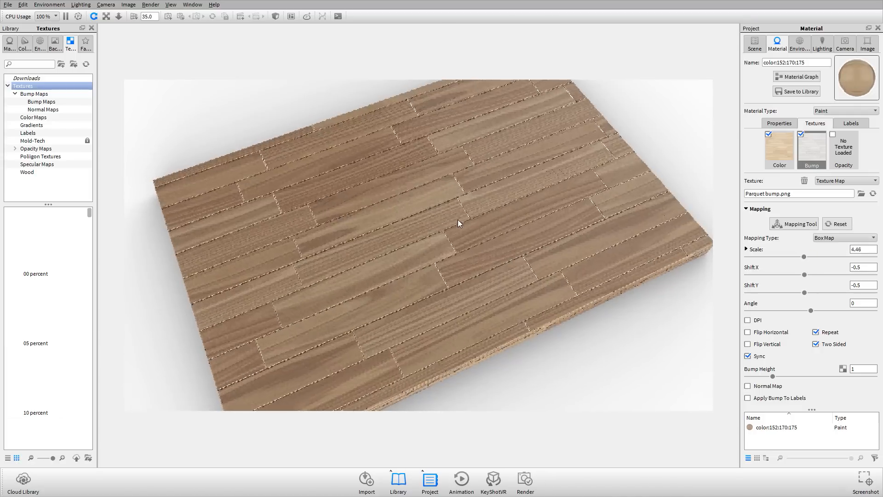
Compare the parquet plate with the Color texture temporarily switched off and then on, viewed from a closer angle
{"action": "scroll", "coordinate": [457, 219], "scroll_direction": "up", "scroll_amount": 3}
{"action": "left_click_drag", "start_coordinate": [457, 219], "coordinate": [471, 239]}
{"action": "middle_click_drag", "start_coordinate": [472, 238], "coordinate": [479, 276]}
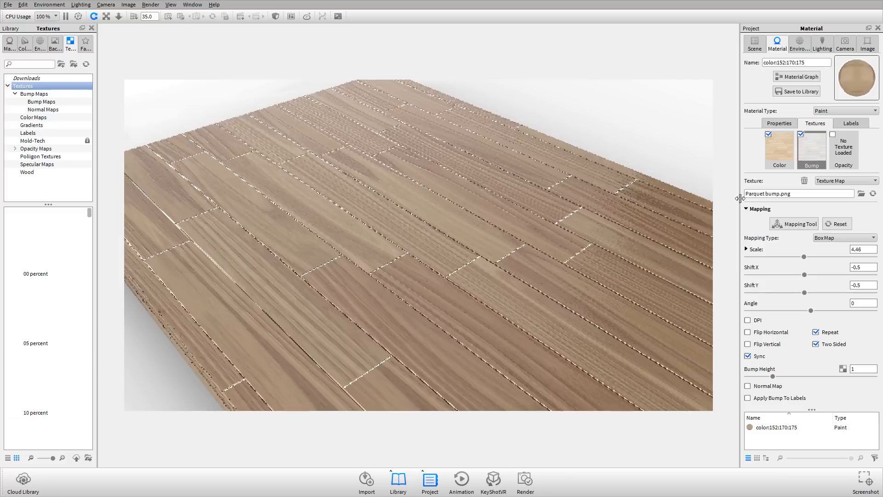
{"action": "left_click", "coordinate": [755, 209]}
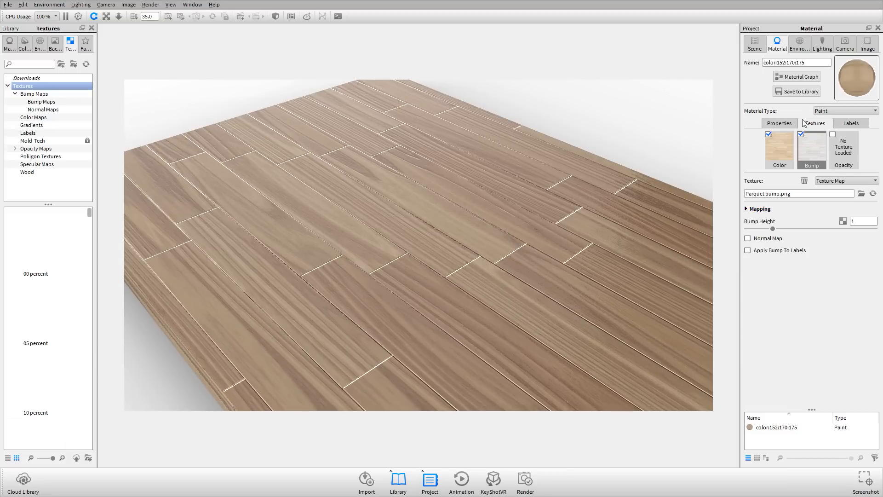
{"action": "left_click", "coordinate": [771, 154]}
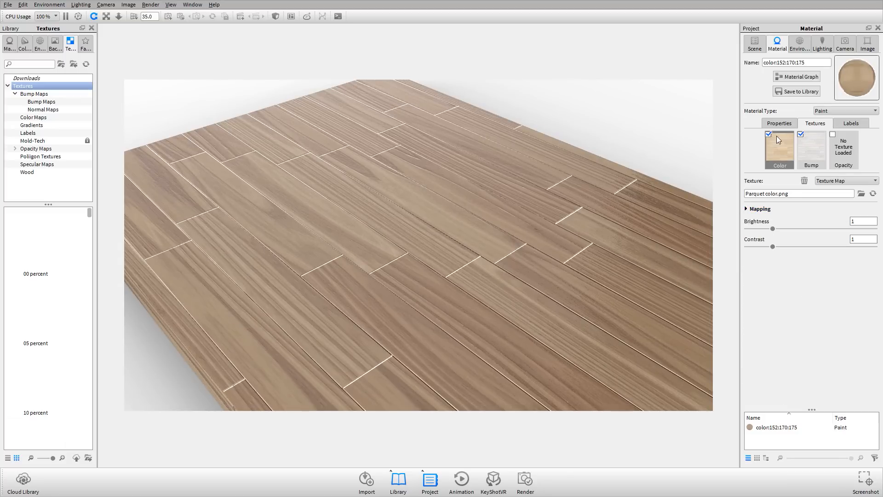
{"action": "left_click", "coordinate": [769, 134]}
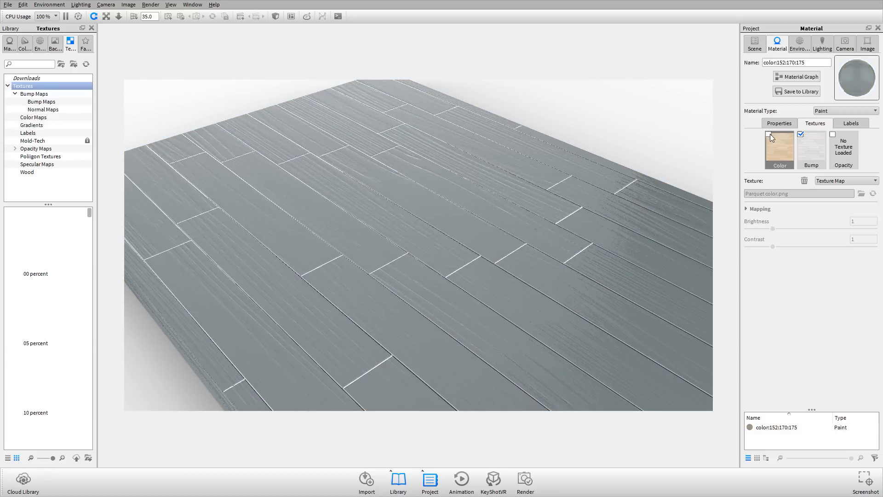
{"action": "left_click", "coordinate": [769, 133]}
Set the Bump texture's height to 0.47 and inspect the plank grooves up close
{"action": "left_click", "coordinate": [808, 146]}
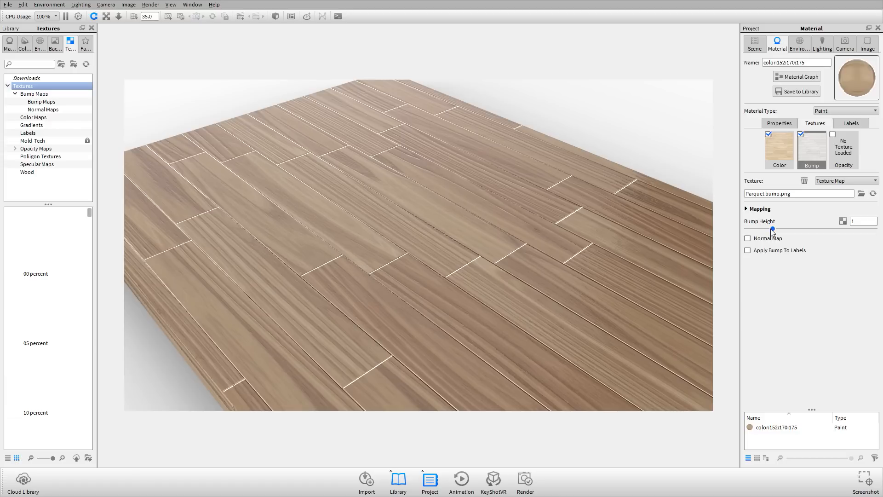
{"action": "left_click_drag", "start_coordinate": [772, 229], "coordinate": [758, 229]}
{"action": "left_click_drag", "start_coordinate": [405, 271], "coordinate": [283, 232]}
{"action": "scroll", "coordinate": [371, 200], "scroll_direction": "up", "scroll_amount": 5}
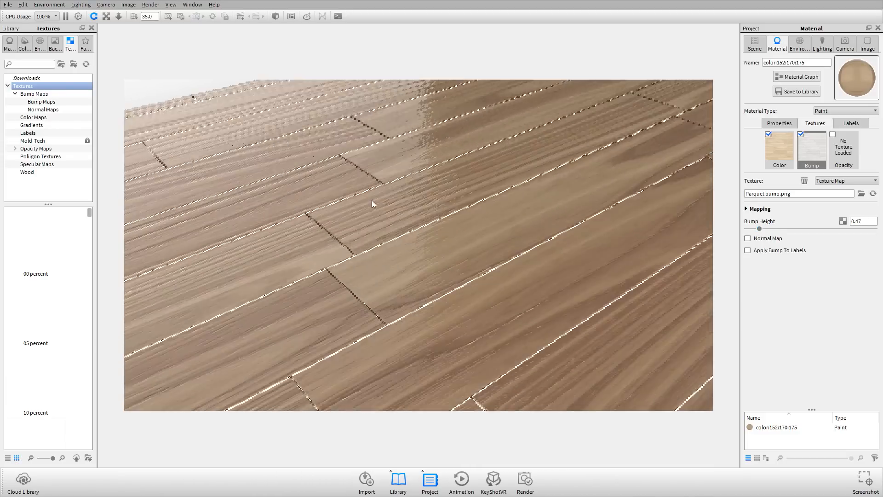
{"action": "left_click_drag", "start_coordinate": [371, 201], "coordinate": [359, 221]}
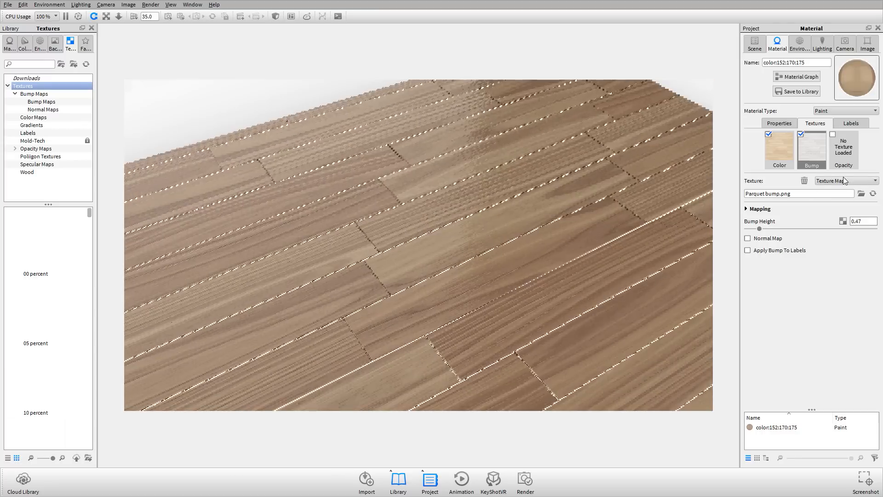
Disable the Bump and Color textures and load Parquet roughness.png from the textures folder as the paint's Roughness texture
{"action": "left_click", "coordinate": [801, 135]}
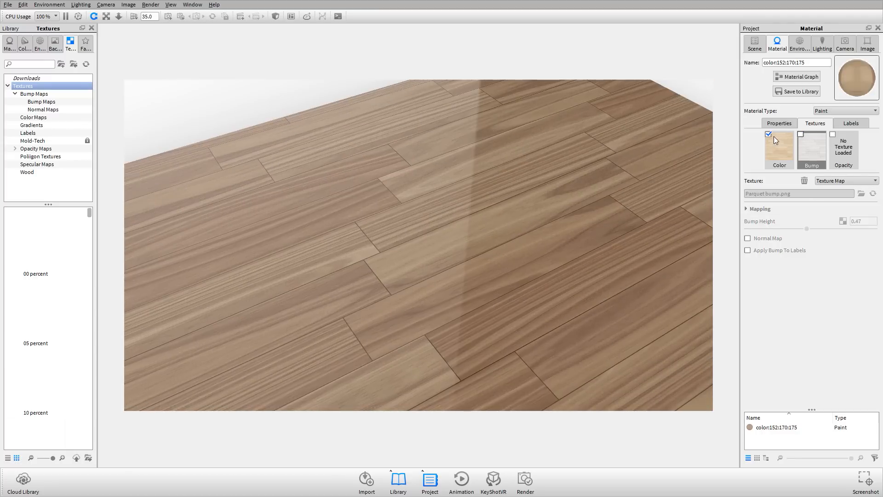
{"action": "left_click", "coordinate": [768, 133]}
{"action": "left_click", "coordinate": [778, 125]}
{"action": "key", "text": "alt+Tab"}
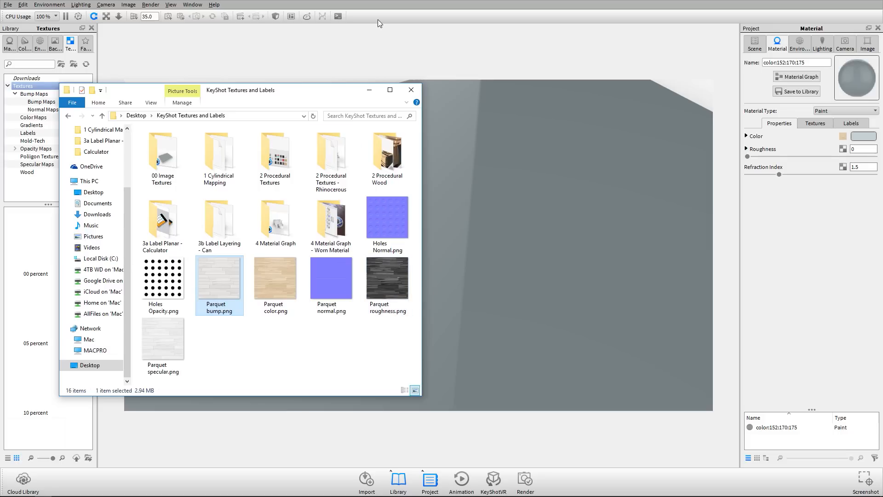
{"action": "left_click_drag", "start_coordinate": [312, 93], "coordinate": [351, 67]}
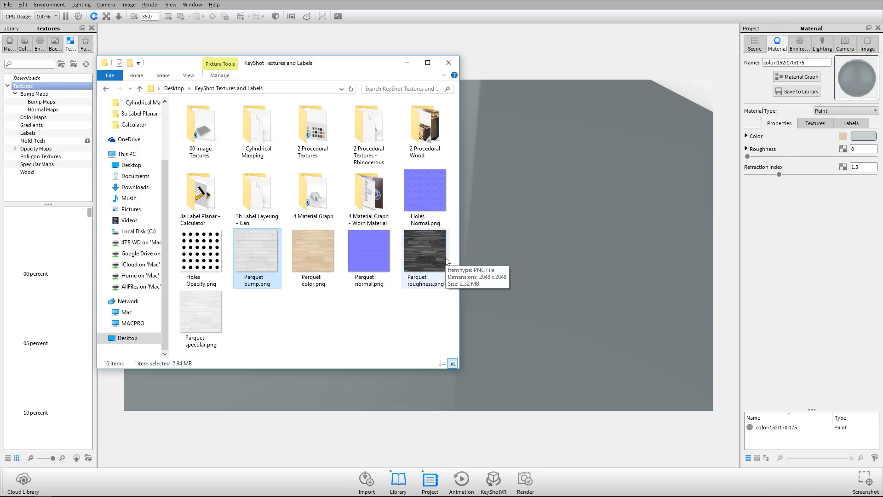
{"action": "left_click_drag", "start_coordinate": [420, 252], "coordinate": [841, 148]}
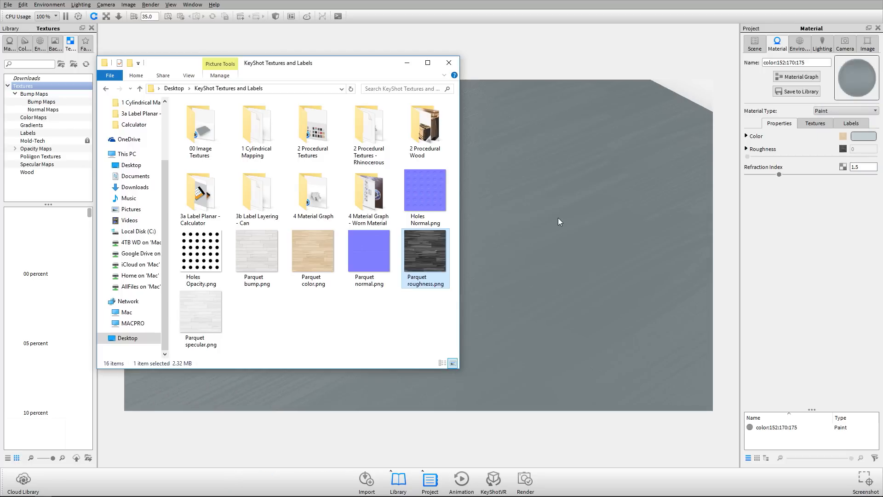
{"action": "left_click_drag", "start_coordinate": [519, 225], "coordinate": [559, 219]}
Set the paint material's base color to the black swatch
{"action": "left_click", "coordinate": [815, 123]}
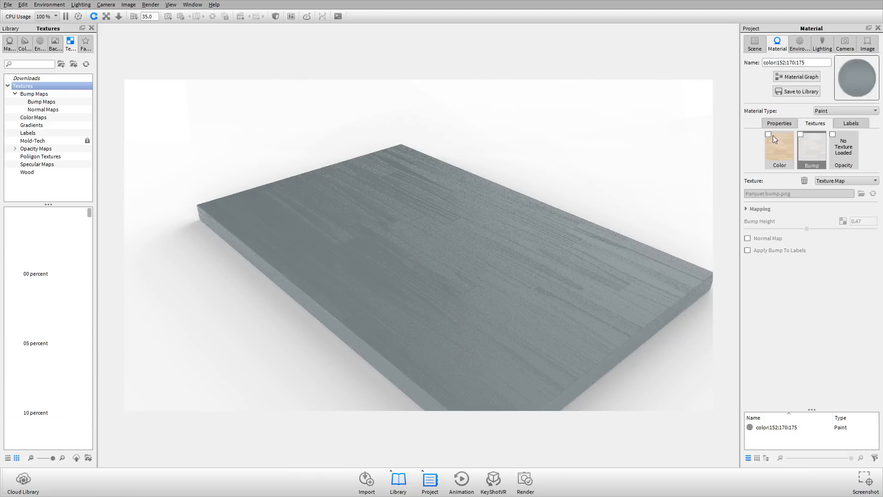
{"action": "left_click", "coordinate": [795, 125]}
{"action": "left_click", "coordinate": [863, 137]}
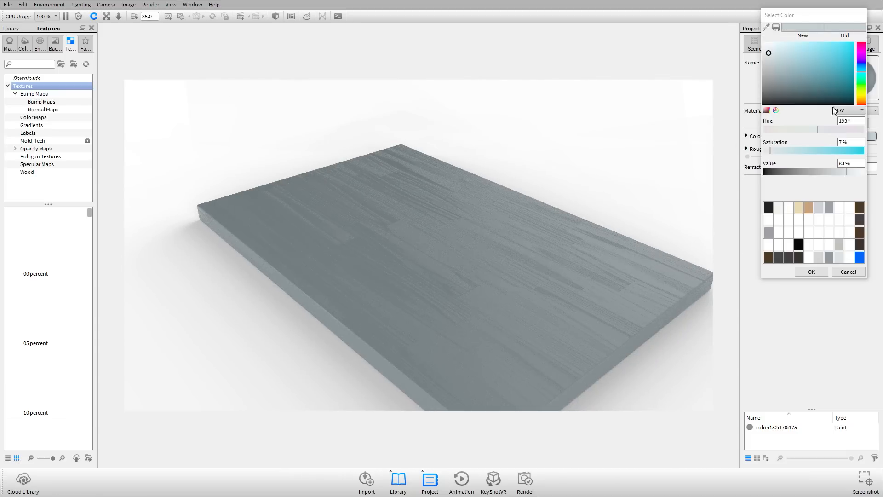
{"action": "left_click", "coordinate": [798, 245]}
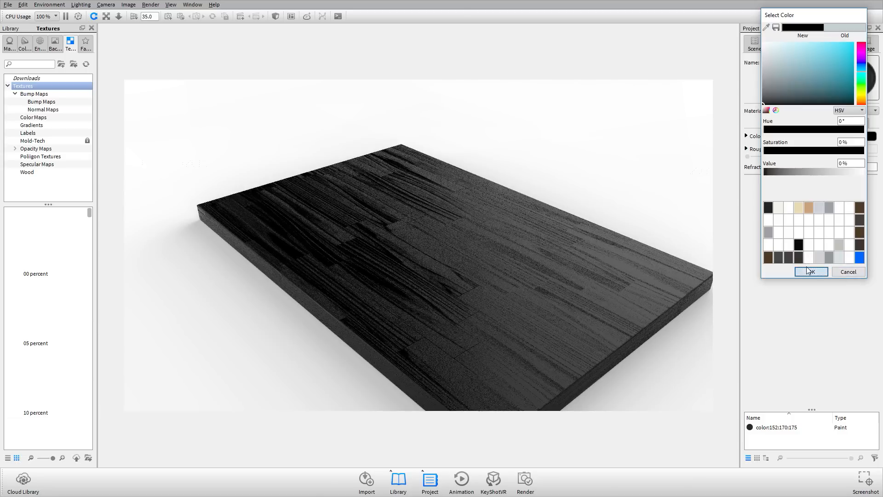
{"action": "left_click", "coordinate": [811, 272]}
Examine how the roughness texture varies the reflections across the black plate from several low angles and lighting directions
{"action": "left_click_drag", "start_coordinate": [478, 197], "coordinate": [576, 236]}
{"action": "scroll", "coordinate": [380, 203], "scroll_direction": "up", "scroll_amount": 4}
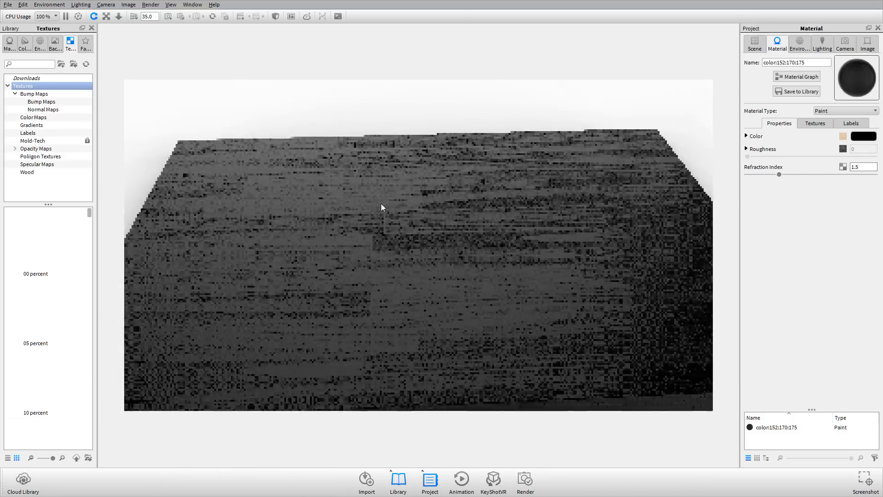
{"action": "left_click_drag", "start_coordinate": [473, 263], "coordinate": [331, 225]}
{"action": "scroll", "coordinate": [337, 223], "scroll_direction": "up", "scroll_amount": 3}
{"action": "left_click_drag", "start_coordinate": [505, 230], "coordinate": [485, 252]}
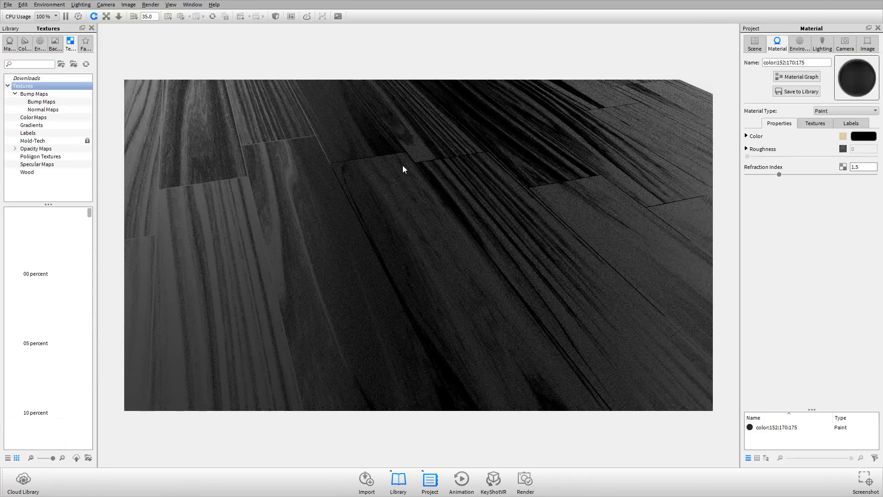
{"action": "left_click_drag", "start_coordinate": [405, 167], "coordinate": [398, 187]}
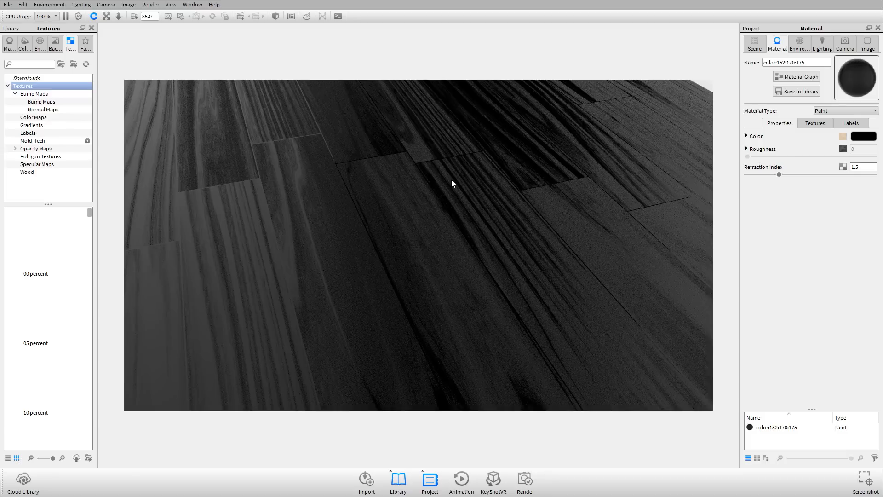
{"action": "left_click_drag", "start_coordinate": [517, 244], "coordinate": [469, 232]}
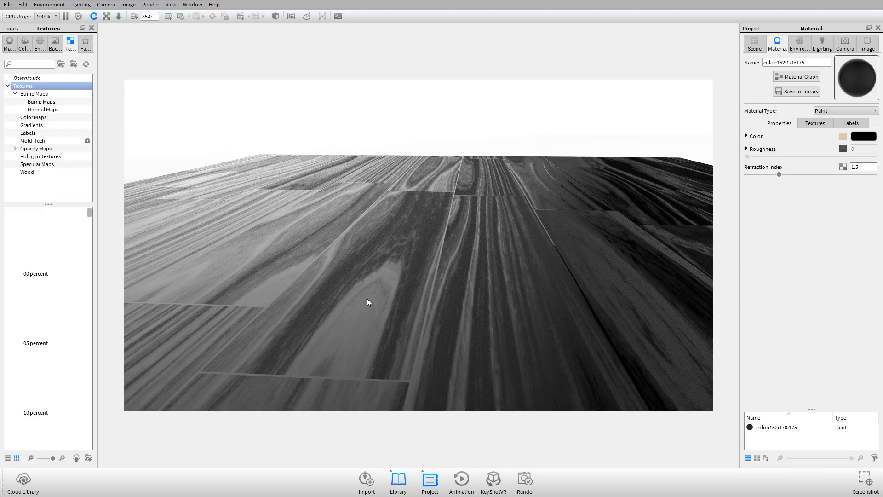
{"action": "left_click_drag", "start_coordinate": [412, 130], "coordinate": [489, 111]}
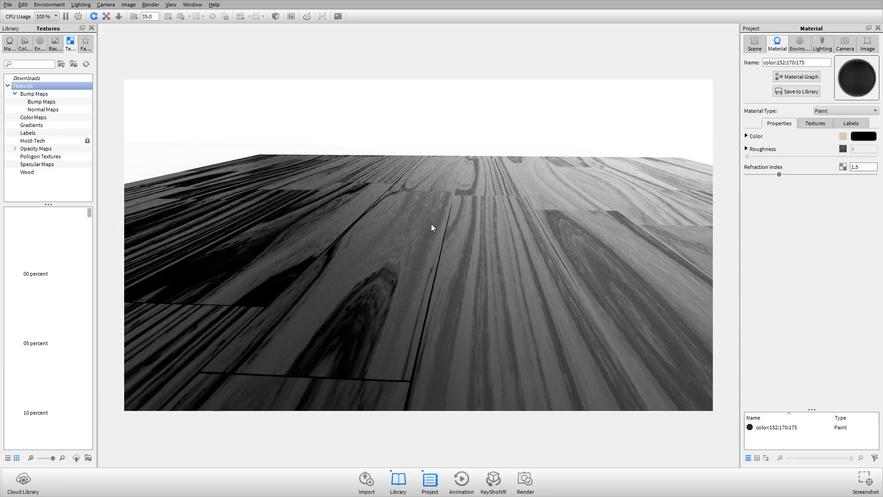
Re-enable the Bump texture and inspect it together with the roughness on the black plate
{"action": "left_click", "coordinate": [806, 122]}
{"action": "left_click", "coordinate": [800, 134]}
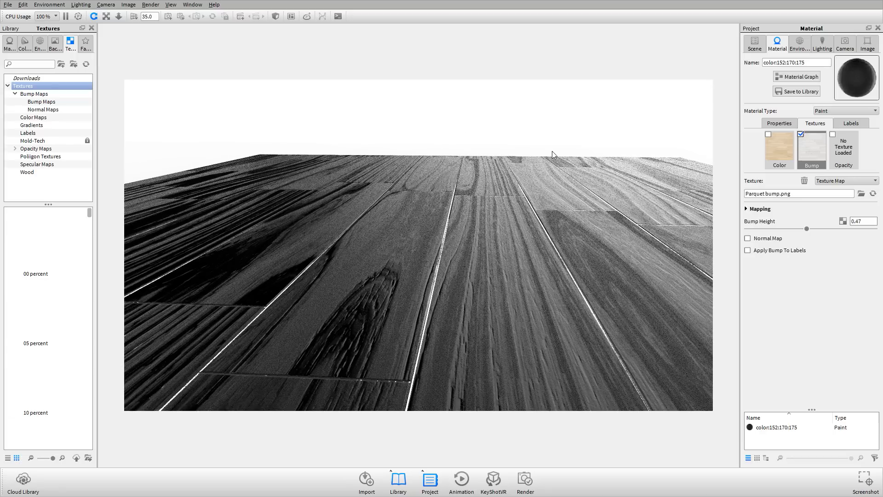
{"action": "left_click_drag", "start_coordinate": [501, 280], "coordinate": [437, 283]}
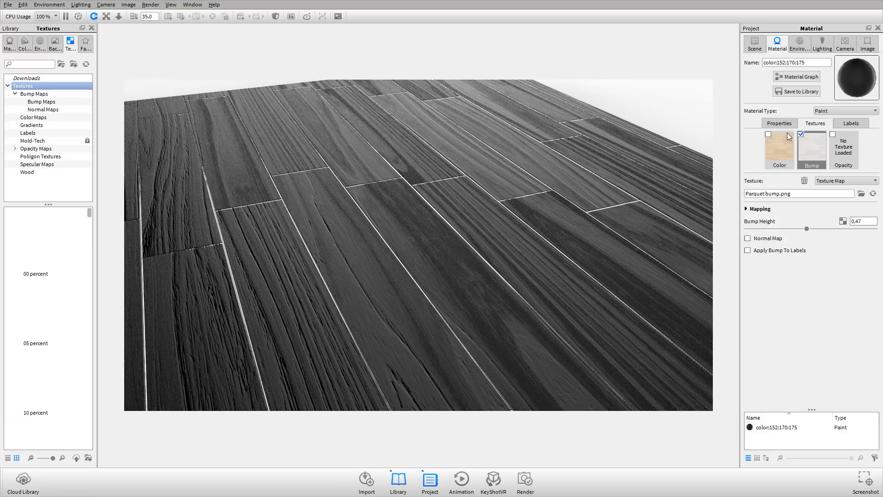
{"action": "left_click", "coordinate": [779, 123]}
{"action": "left_click_drag", "start_coordinate": [422, 290], "coordinate": [292, 270]}
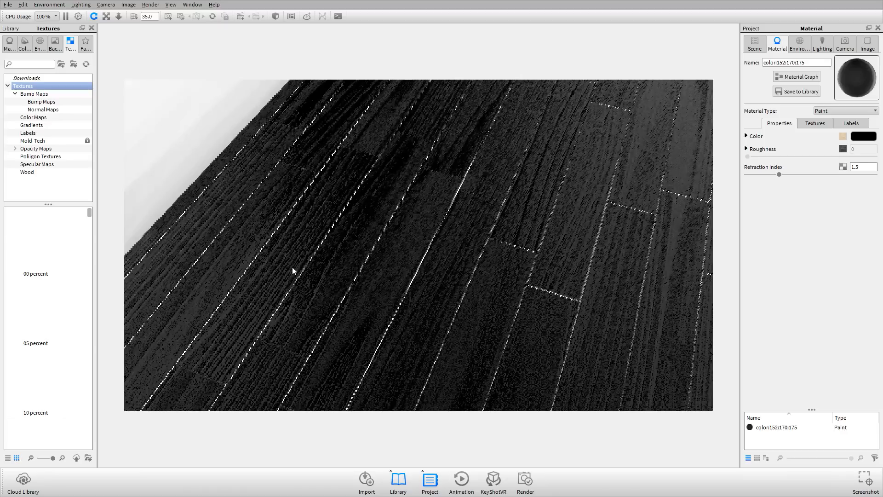
Re-enable the Color texture and view the combined wood material from a low angle
{"action": "left_click", "coordinate": [815, 124]}
{"action": "left_click", "coordinate": [768, 134]}
{"action": "left_click_drag", "start_coordinate": [256, 261], "coordinate": [489, 250]}
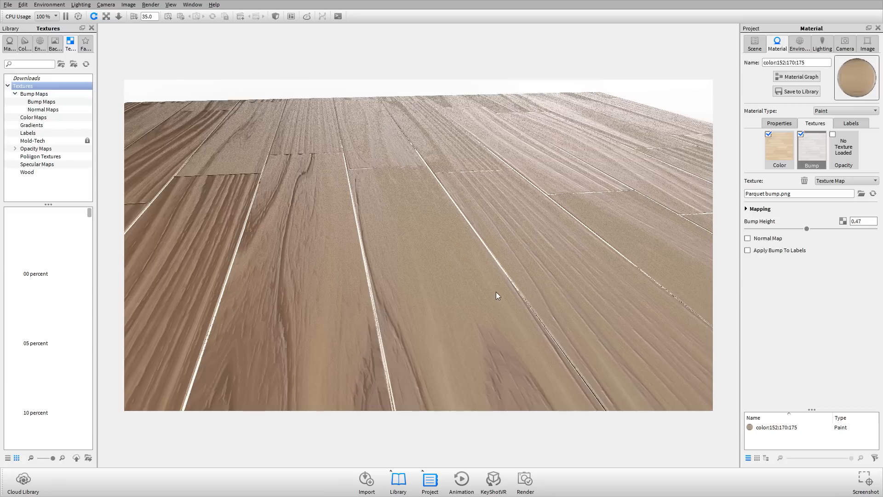
{"action": "left_click_drag", "start_coordinate": [316, 173], "coordinate": [436, 145]}
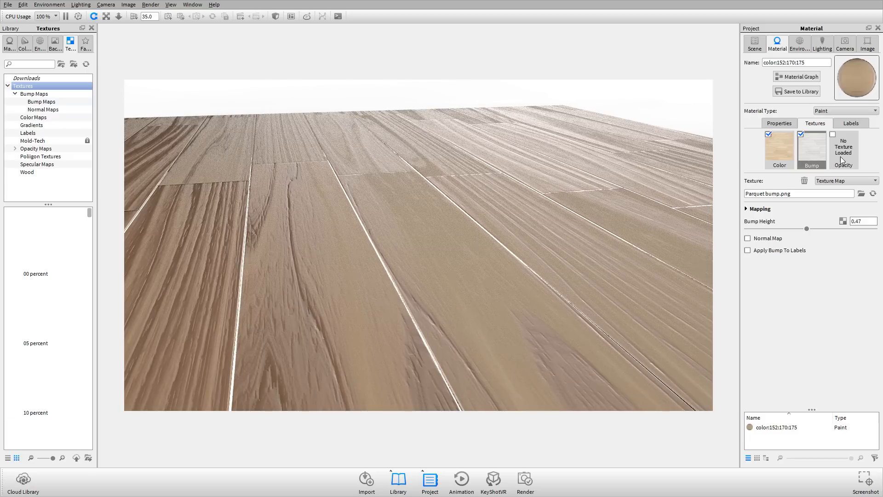
{"action": "left_click", "coordinate": [787, 150]}
{"action": "left_click_drag", "start_coordinate": [517, 246], "coordinate": [484, 300]}
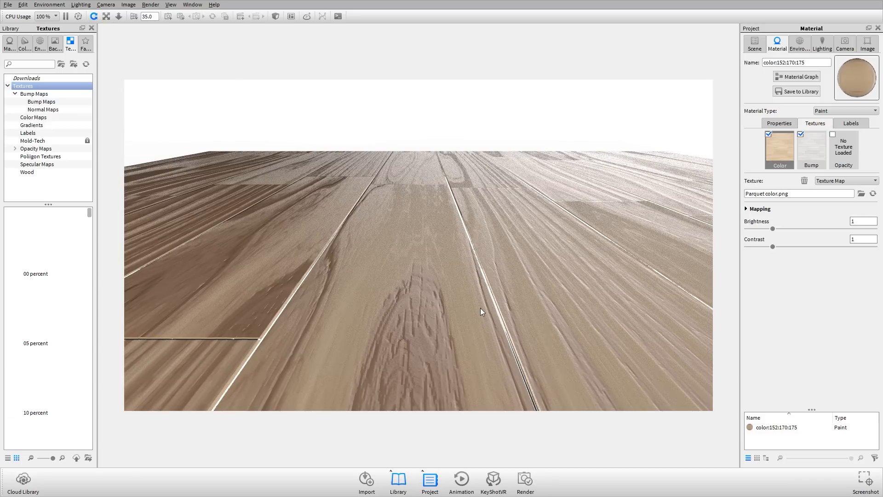
{"action": "left_click", "coordinate": [811, 150]}
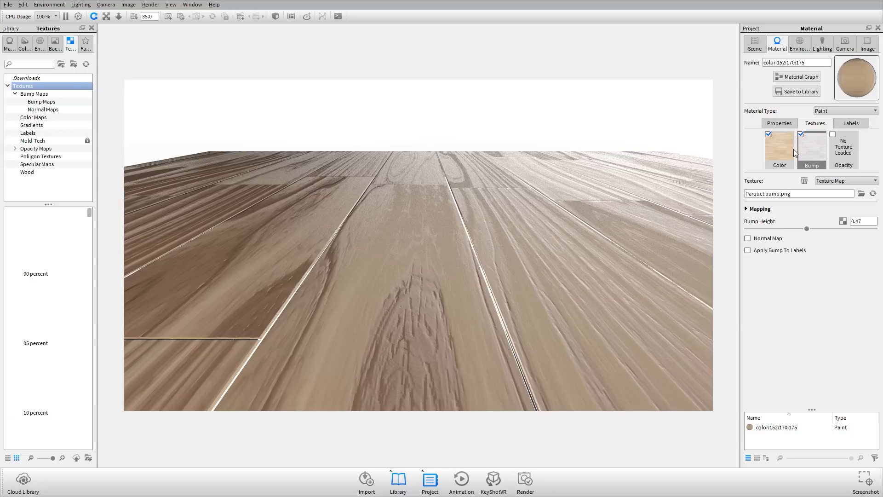
{"action": "left_click", "coordinate": [778, 152]}
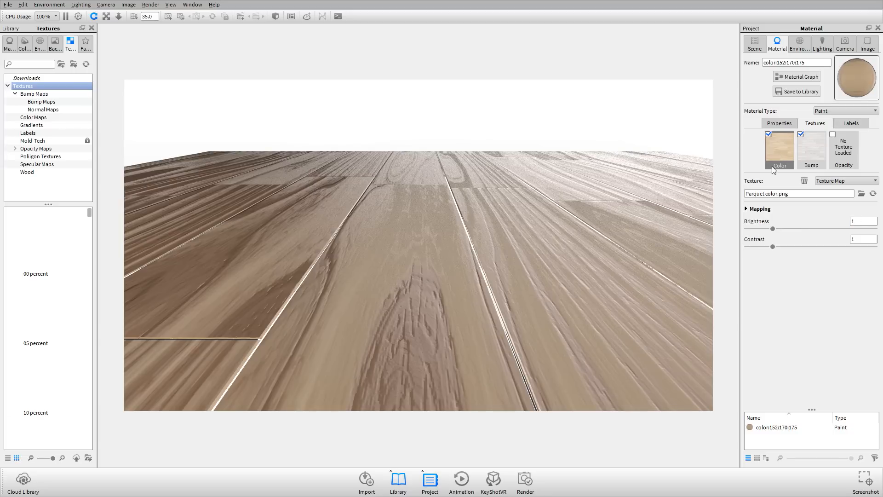
{"action": "left_click", "coordinate": [804, 153]}
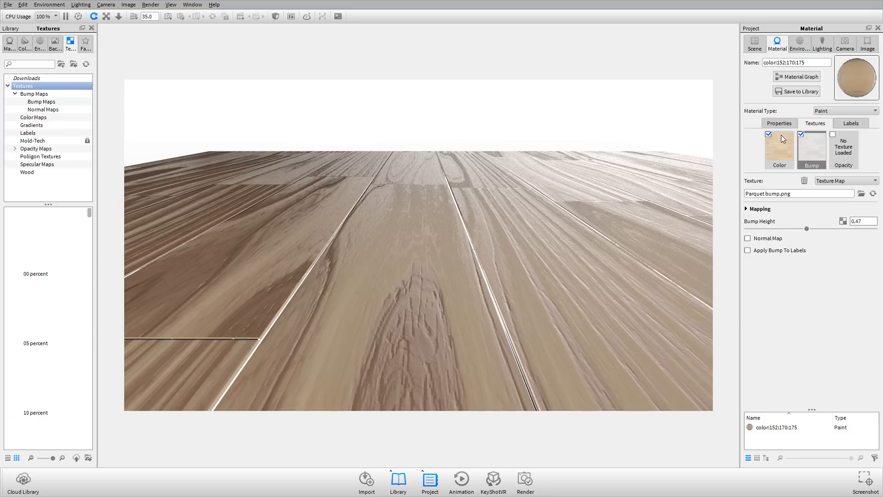
{"action": "left_click", "coordinate": [782, 147]}
{"action": "left_click", "coordinate": [802, 148]}
Change the parquet material's type from Paint to Plastic
{"action": "left_click", "coordinate": [845, 112]}
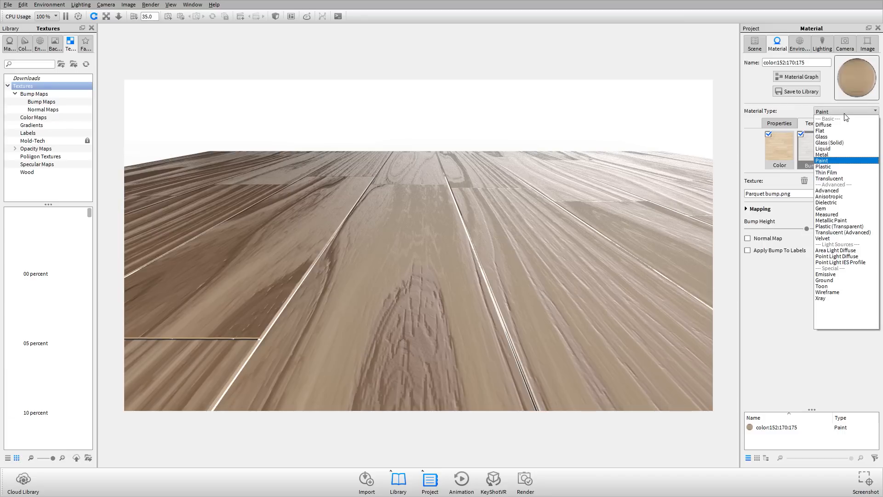
{"action": "left_click", "coordinate": [851, 167]}
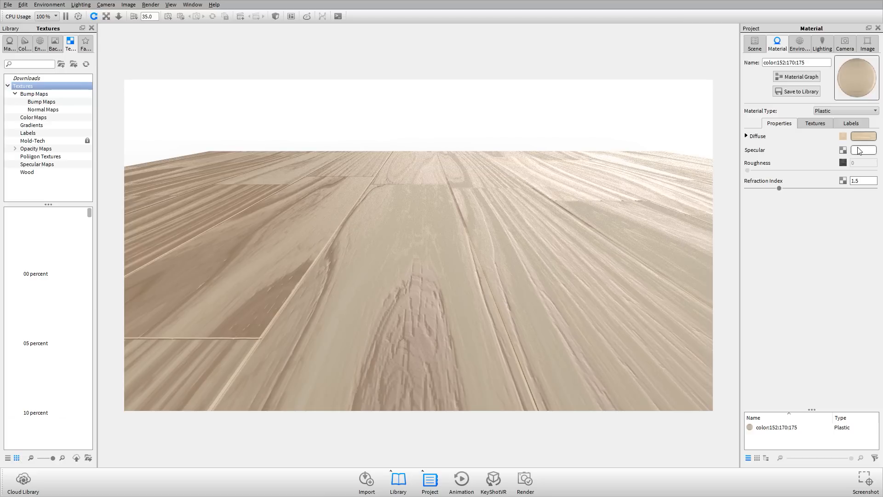
Load Parquet specular.png from the textures folder as the Specular texture and inspect the plate
{"action": "left_click", "coordinate": [819, 122]}
{"action": "key", "text": "alt+Tab"}
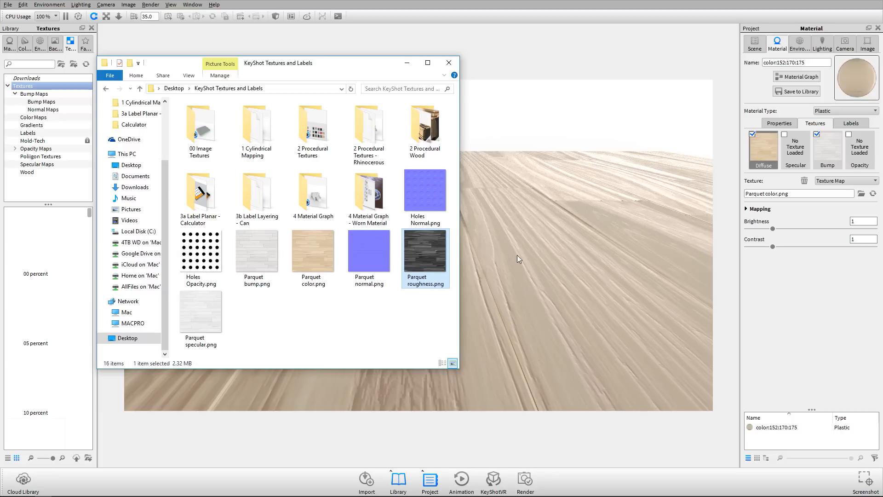
{"action": "left_click", "coordinate": [354, 356]}
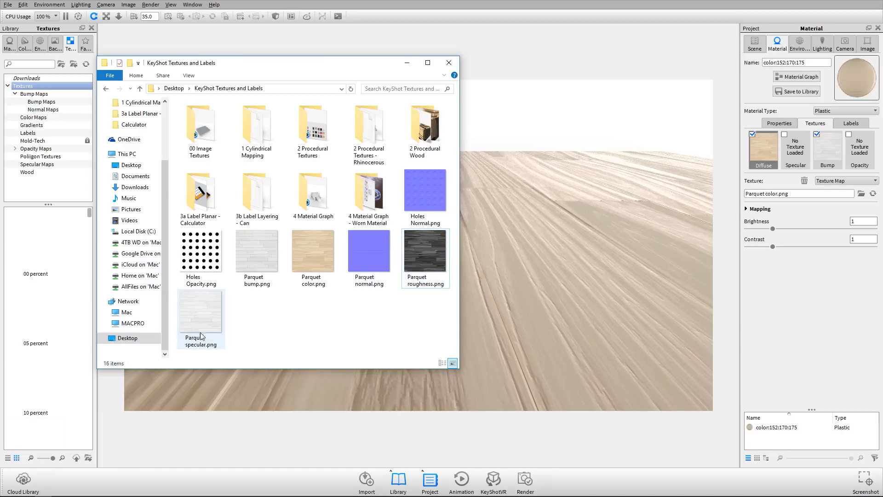
{"action": "left_click_drag", "start_coordinate": [197, 308], "coordinate": [796, 145]}
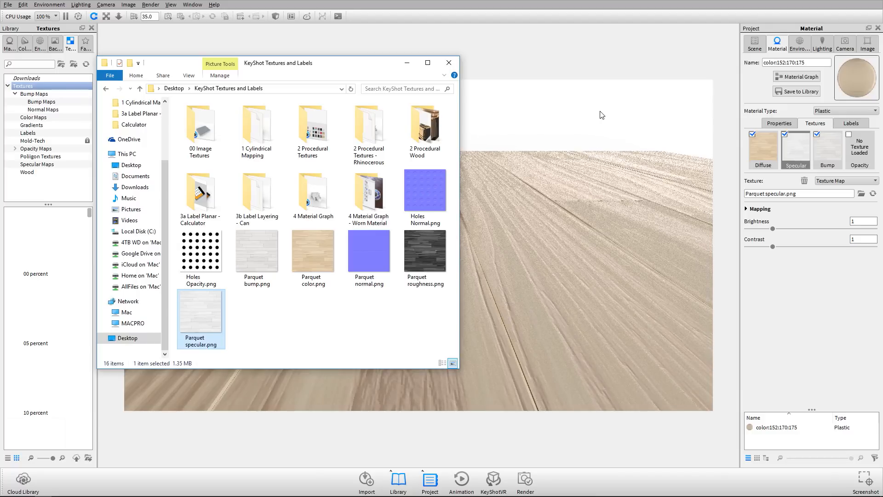
{"action": "left_click_drag", "start_coordinate": [600, 112], "coordinate": [308, 212]}
{"action": "left_click", "coordinate": [779, 125]}
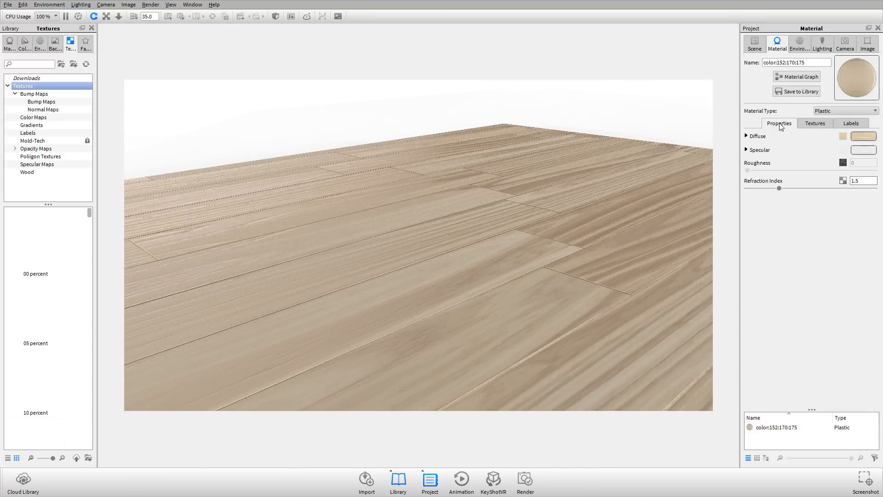
{"action": "left_click_drag", "start_coordinate": [426, 195], "coordinate": [586, 205]}
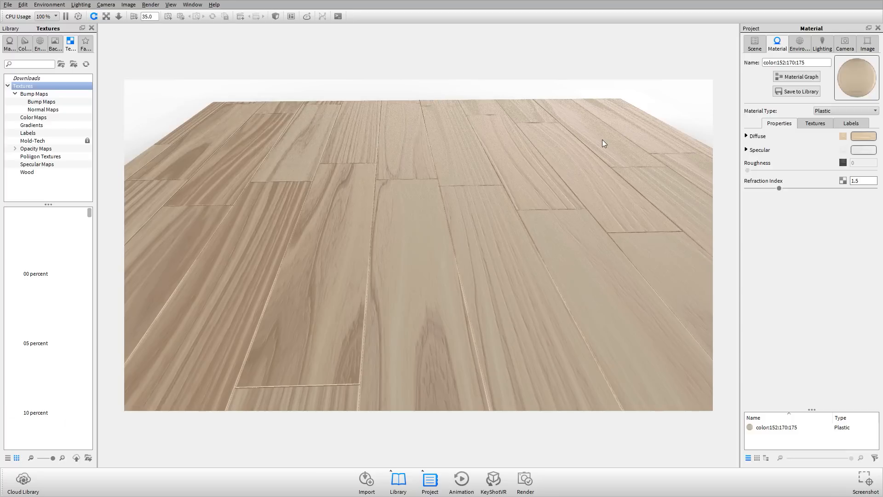
Reduce the scale of the parquet's synced texture mapping to 2.81 through the Bump texture
{"action": "left_click_drag", "start_coordinate": [603, 140], "coordinate": [452, 160]}
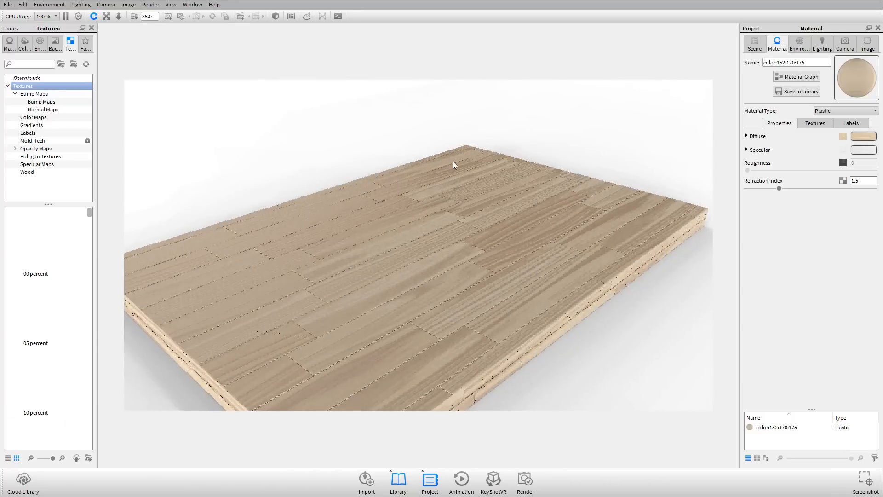
{"action": "left_click", "coordinate": [815, 124]}
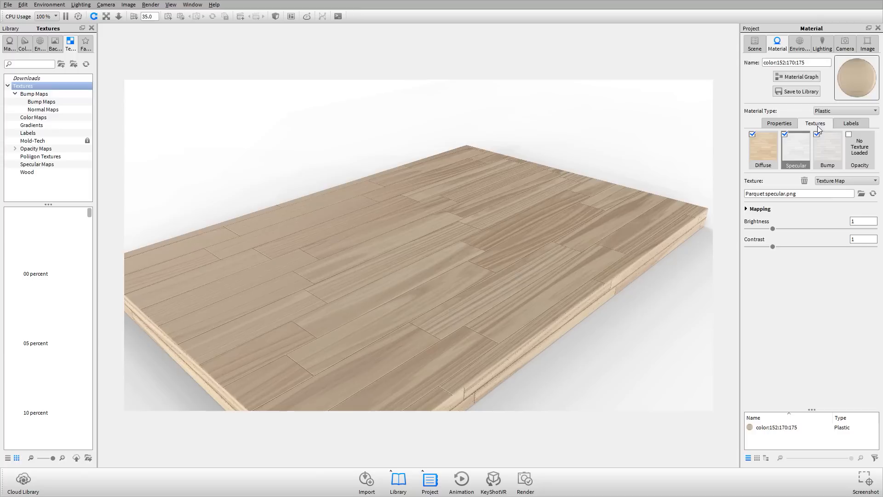
{"action": "left_click", "coordinate": [837, 158]}
{"action": "left_click_drag", "start_coordinate": [469, 318], "coordinate": [392, 226]}
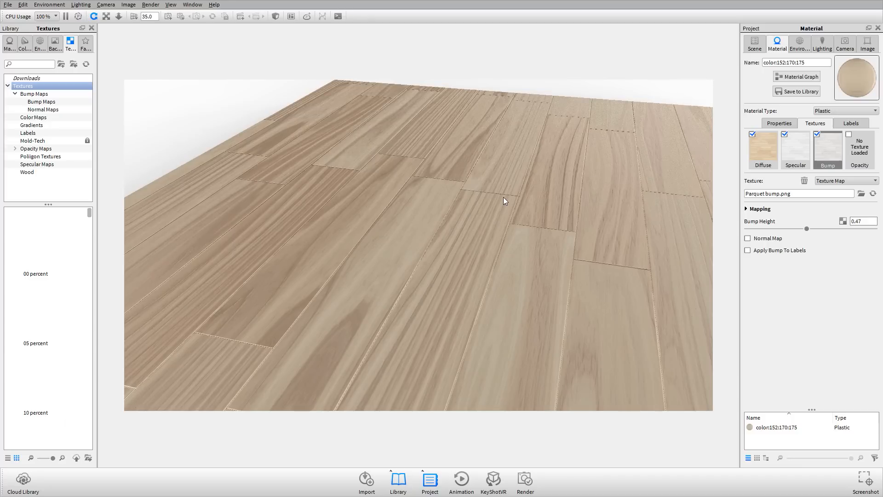
{"action": "left_click", "coordinate": [766, 213]}
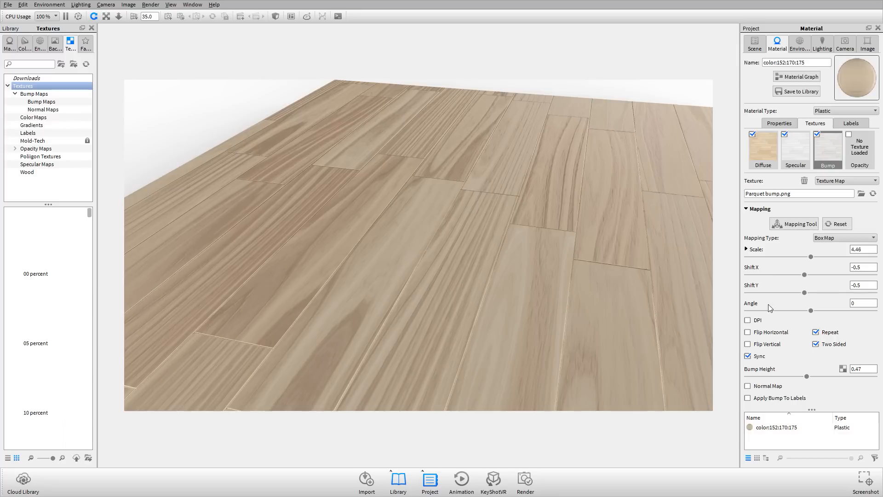
{"action": "left_click_drag", "start_coordinate": [810, 257], "coordinate": [788, 260]}
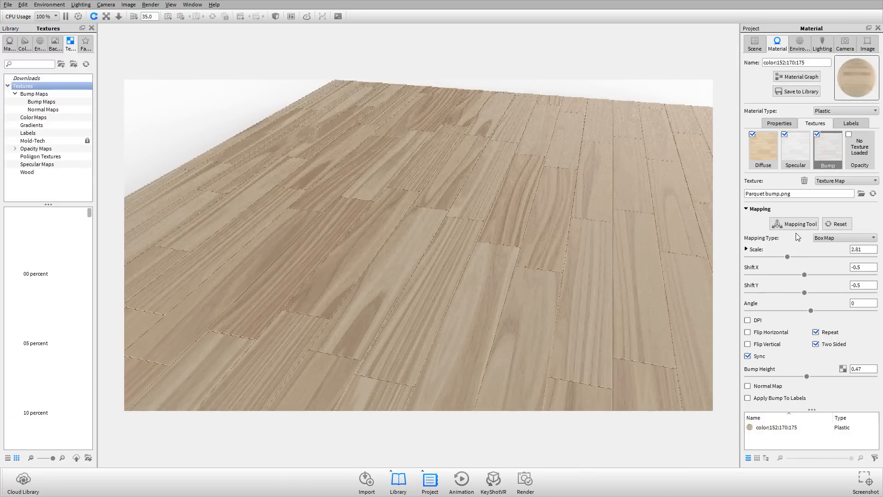
Rotate the synced parquet mapping about 90° on the plate's top face with the Mapping Tool, accept it and inspect the planks
{"action": "left_click", "coordinate": [794, 224]}
{"action": "left_click_drag", "start_coordinate": [708, 261], "coordinate": [517, 308]}
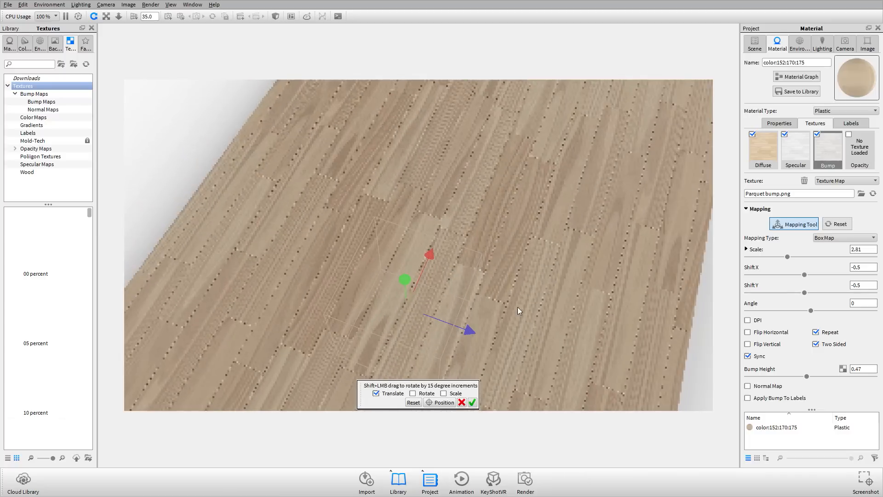
{"action": "left_click", "coordinate": [457, 395]}
{"action": "left_click", "coordinate": [424, 394]}
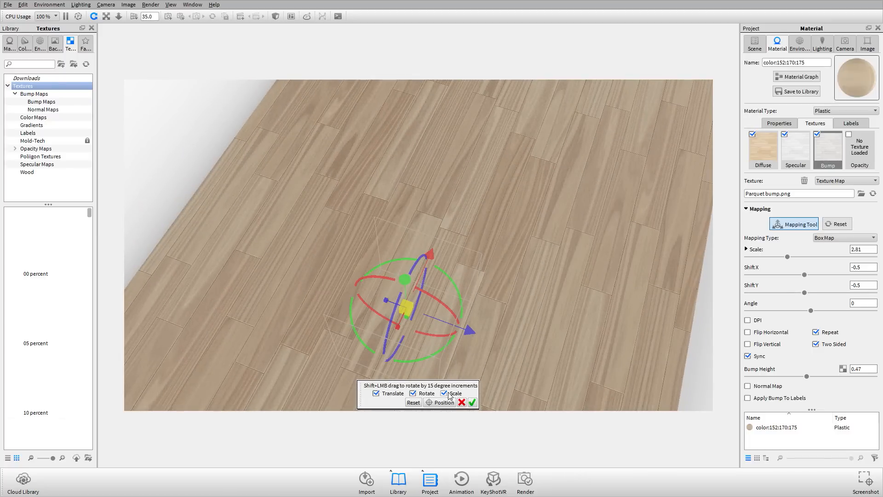
{"action": "left_click", "coordinate": [445, 394]}
{"action": "left_click_drag", "start_coordinate": [454, 282], "coordinate": [460, 251]}
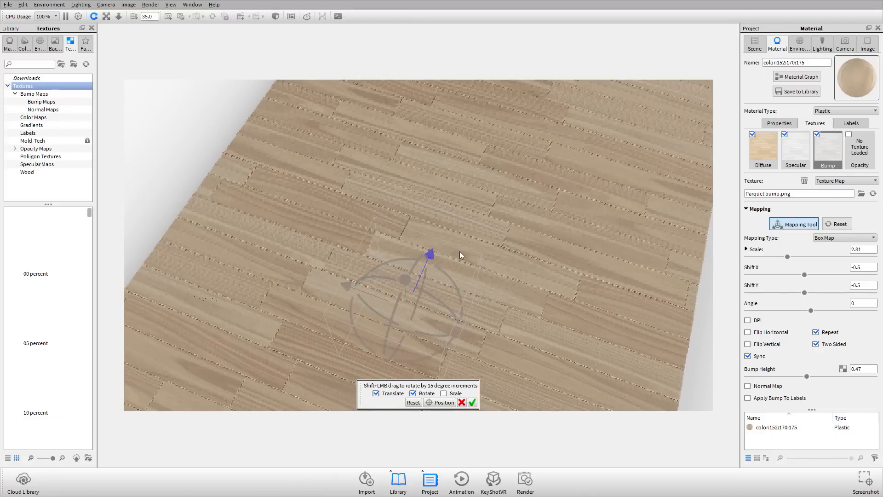
{"action": "left_click_drag", "start_coordinate": [548, 175], "coordinate": [453, 166]}
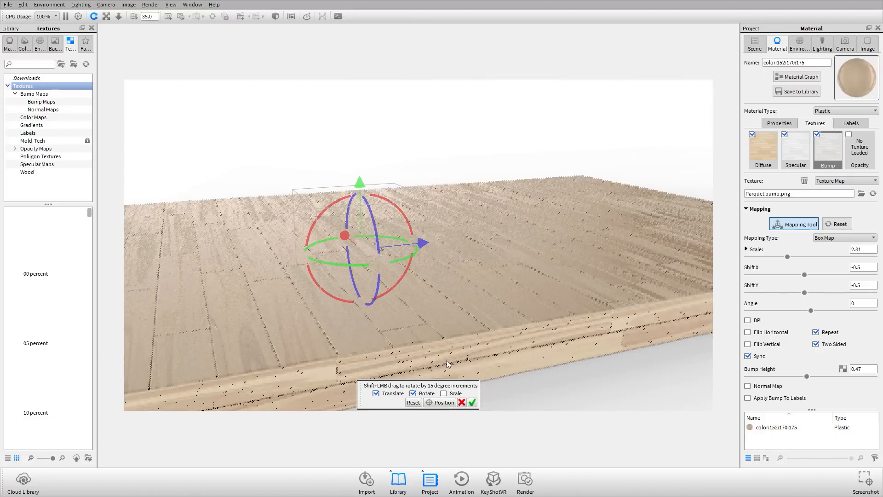
{"action": "left_click", "coordinate": [472, 402]}
{"action": "scroll", "coordinate": [606, 248], "scroll_direction": "up", "scroll_amount": 3}
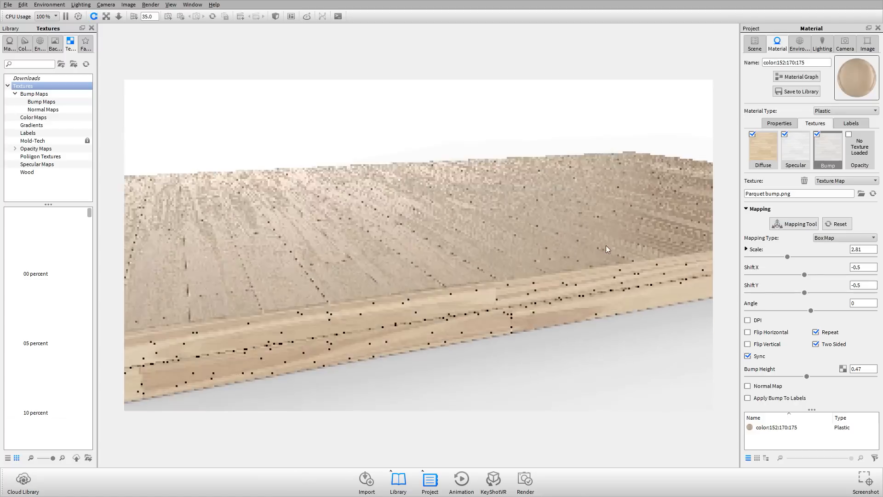
{"action": "left_click_drag", "start_coordinate": [605, 244], "coordinate": [607, 253]}
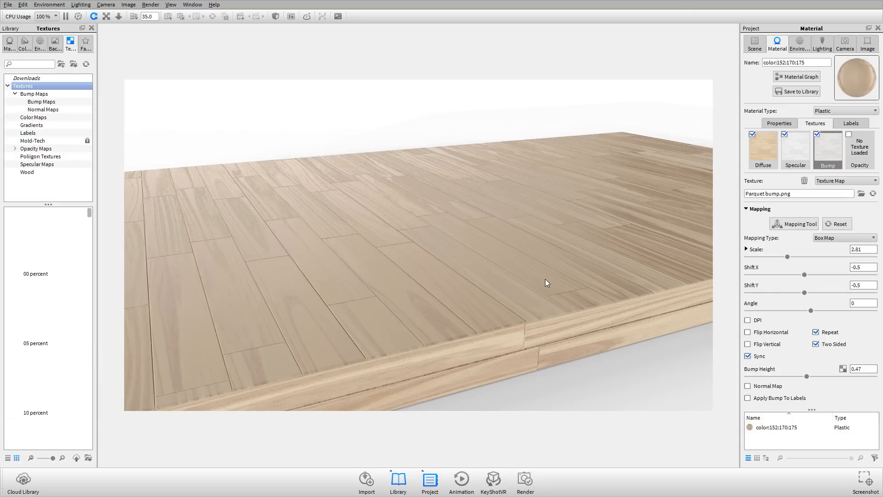
{"action": "left_click_drag", "start_coordinate": [520, 203], "coordinate": [332, 233]}
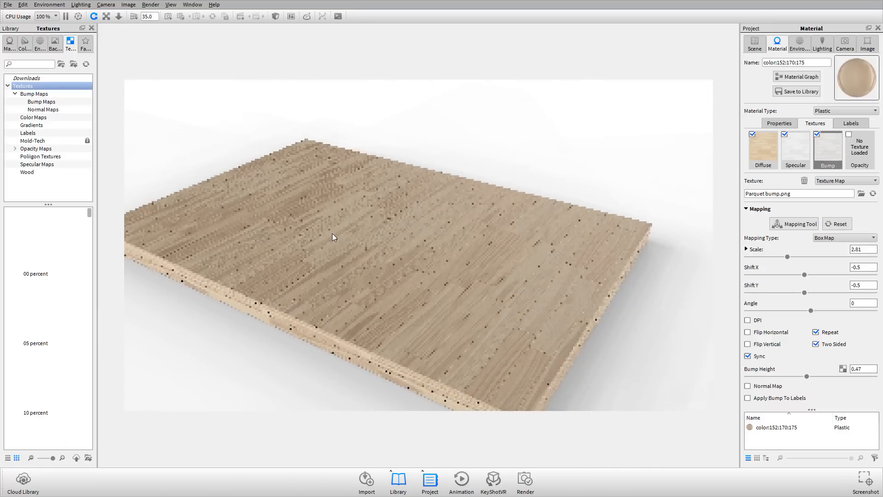
Pause the parquet rendering and open Can.bip from the 1 Cylindrical Mapping folder
{"action": "key", "text": "shift+p"}
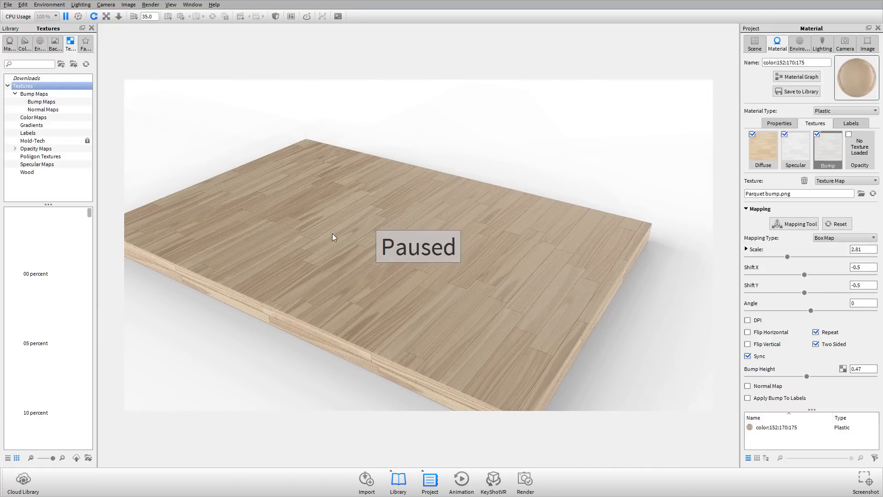
{"action": "key", "text": "alt+Tab"}
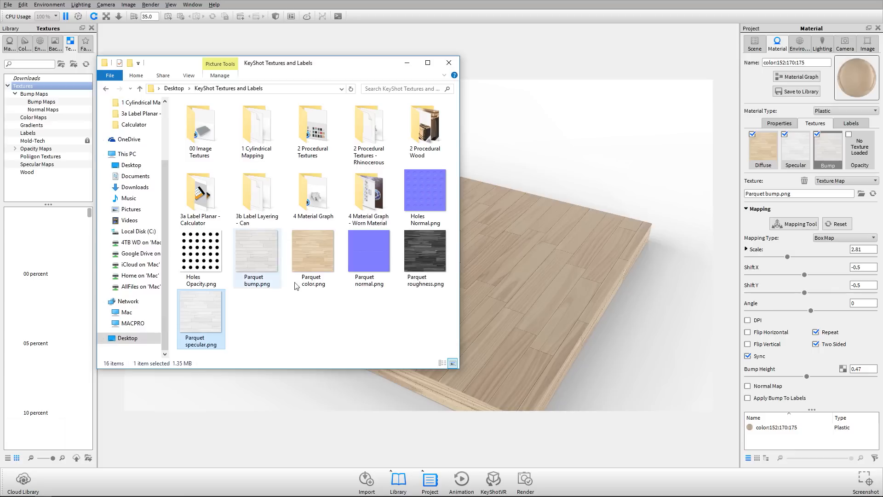
{"action": "left_click", "coordinate": [354, 332]}
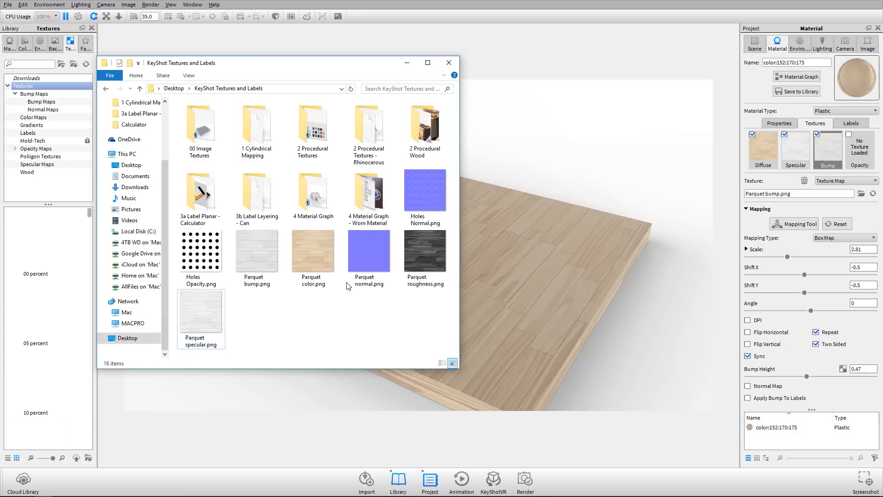
{"action": "double_click", "coordinate": [254, 133]}
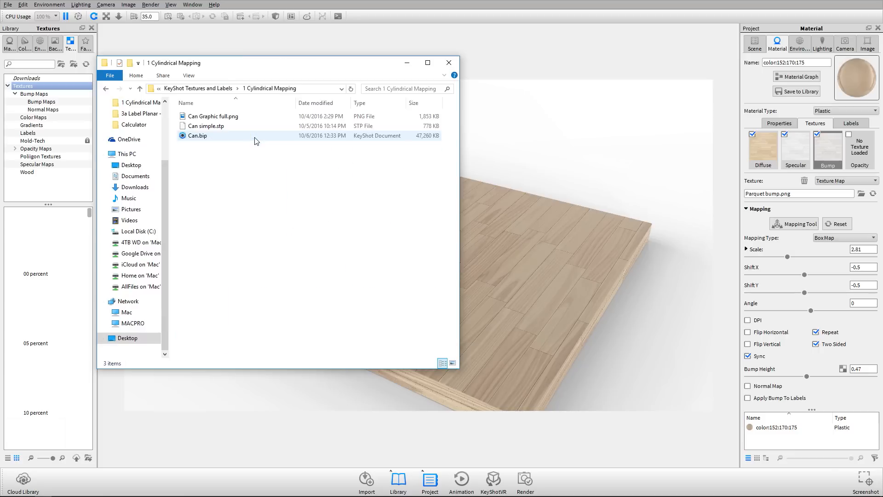
{"action": "double_click", "coordinate": [198, 135]}
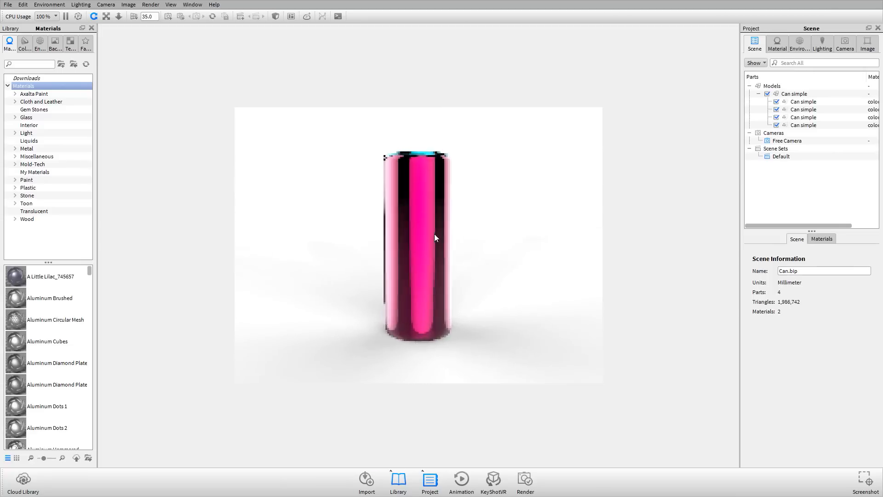
{"action": "left_click_drag", "start_coordinate": [434, 234], "coordinate": [426, 206]}
Preview the label artwork Can Graphic full.png from the 1 Cylindrical Mapping folder
{"action": "key", "text": "alt+Tab"}
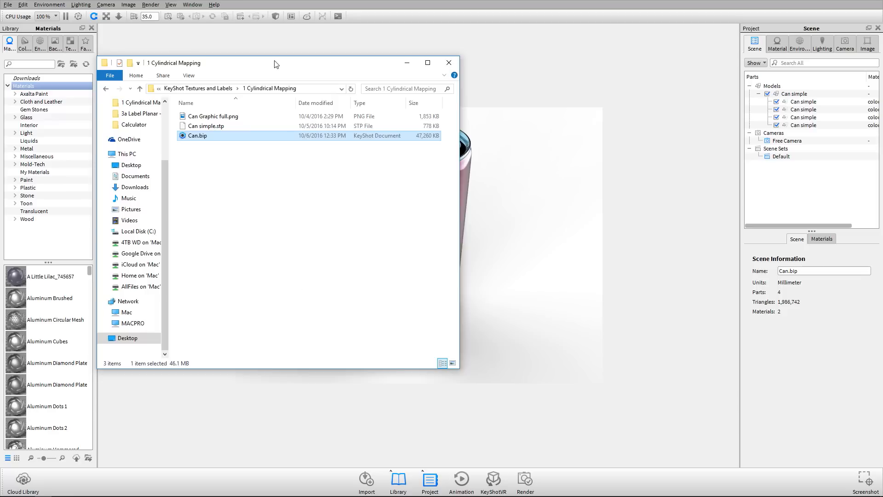
{"action": "left_click_drag", "start_coordinate": [276, 64], "coordinate": [319, 207]}
{"action": "left_click", "coordinate": [273, 261]}
{"action": "double_click", "coordinate": [273, 262]}
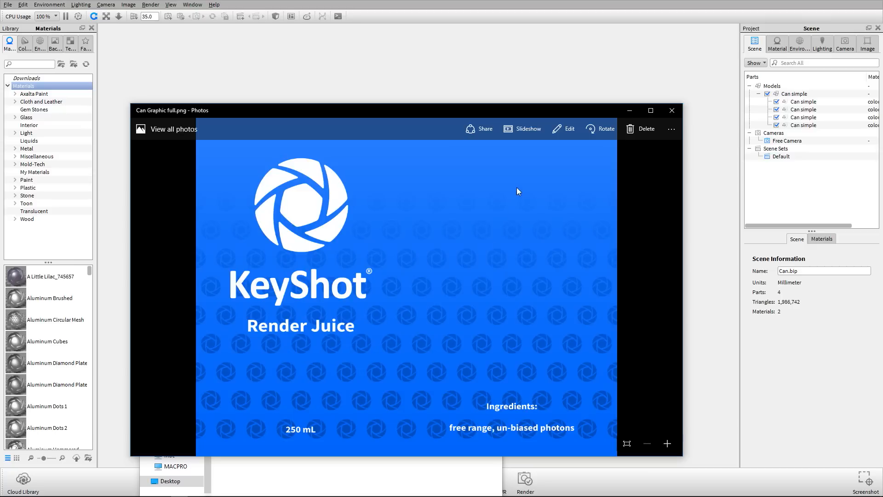
{"action": "key", "text": "alt+Tab"}
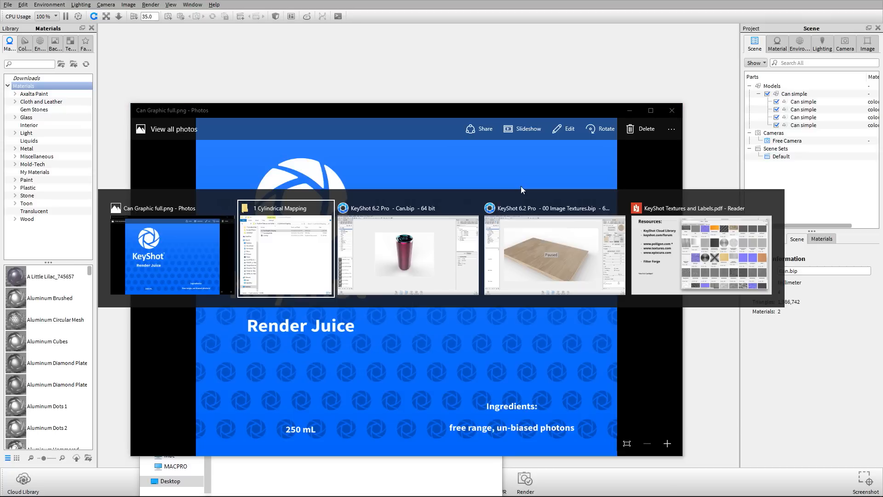
{"action": "left_click", "coordinate": [285, 273]}
Open KeyShot Textures and Labels.pdf from the desktop and read the Cylindrical mapping slide on 1:1 label sizing
{"action": "key", "text": "super+d"}
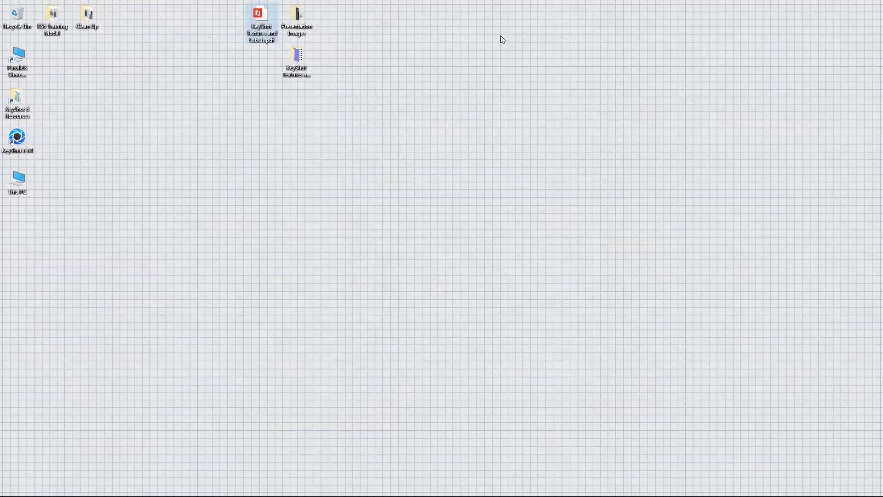
{"action": "double_click", "coordinate": [257, 15]}
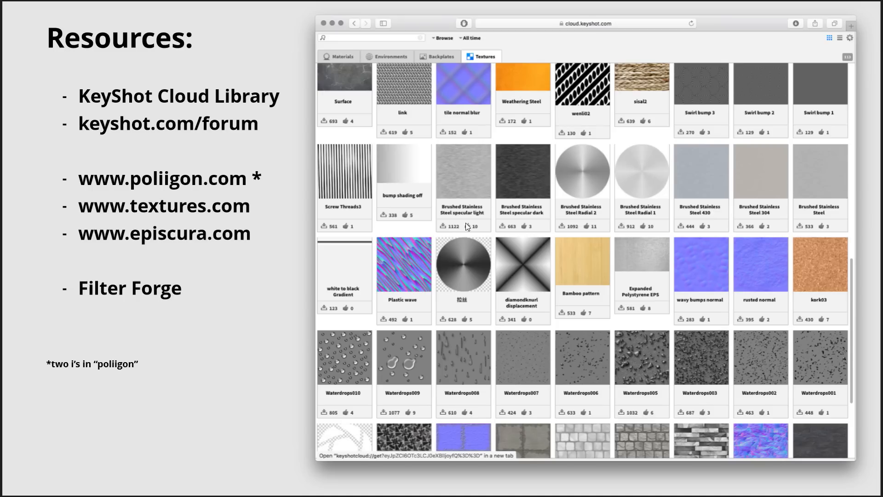
{"action": "key", "text": "Left"}
{"action": "key", "text": "Left"}
{"action": "key", "text": "Left"}
{"action": "key", "text": "Left"}
{"action": "key", "text": "Left"}
{"action": "key", "text": "Left"}
{"action": "key", "text": "Left"}
{"action": "key", "text": "Left"}
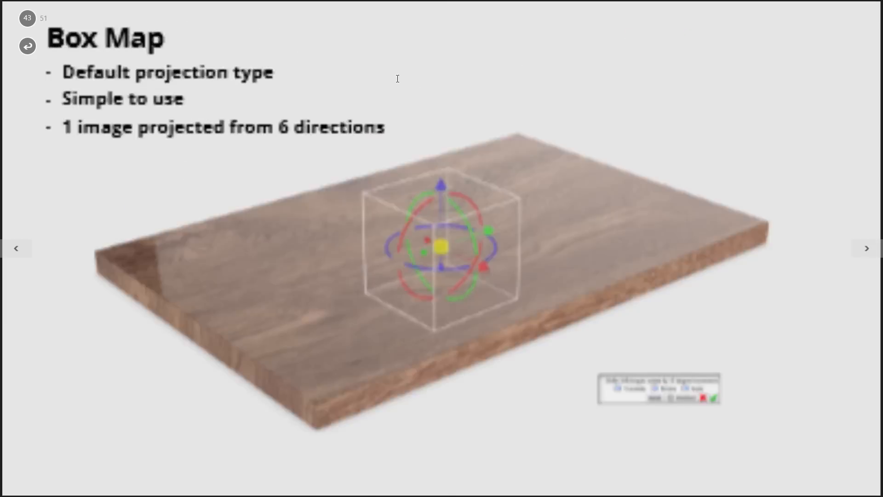
{"action": "key", "text": "Right"}
{"action": "key", "text": "Right"}
{"action": "key", "text": "Right"}
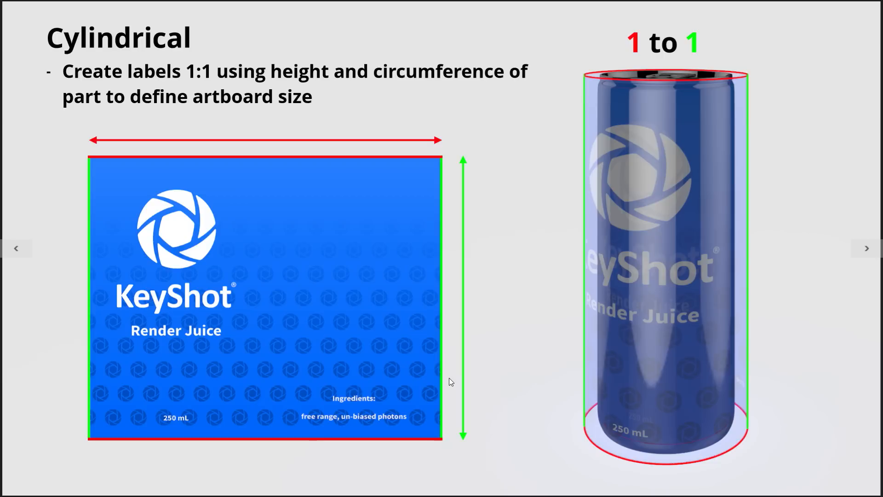
Return to the 1 Cylindrical Mapping folder, check the can label image once more and close it
{"action": "key", "text": "alt+Tab"}
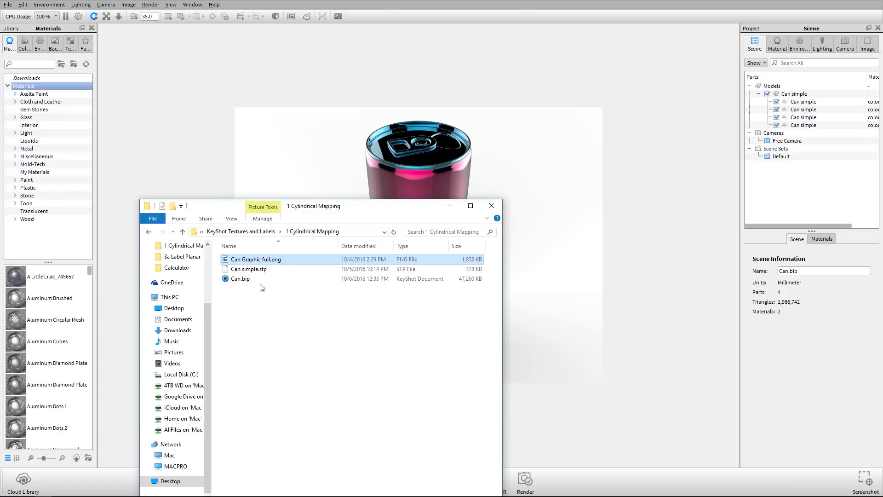
{"action": "double_click", "coordinate": [258, 260]}
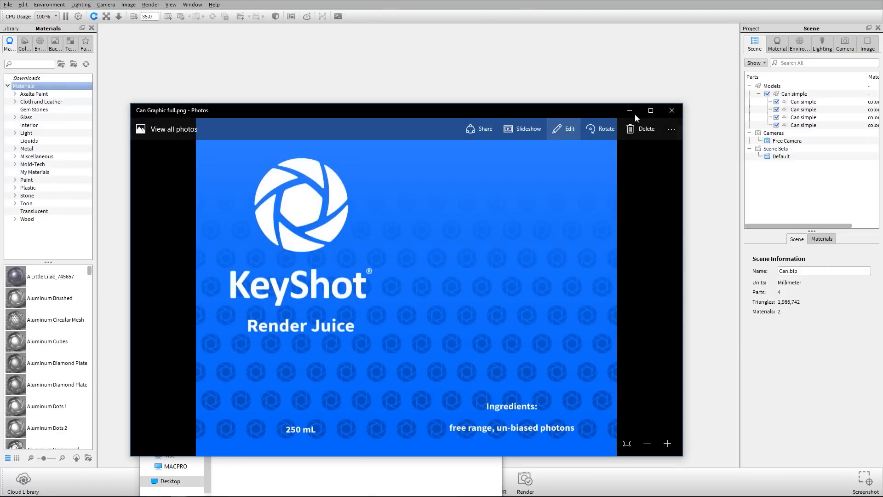
{"action": "left_click", "coordinate": [672, 111]}
Apply Can Graphic full.png to the can body as a Color texture
{"action": "left_click_drag", "start_coordinate": [419, 213], "coordinate": [790, 215]}
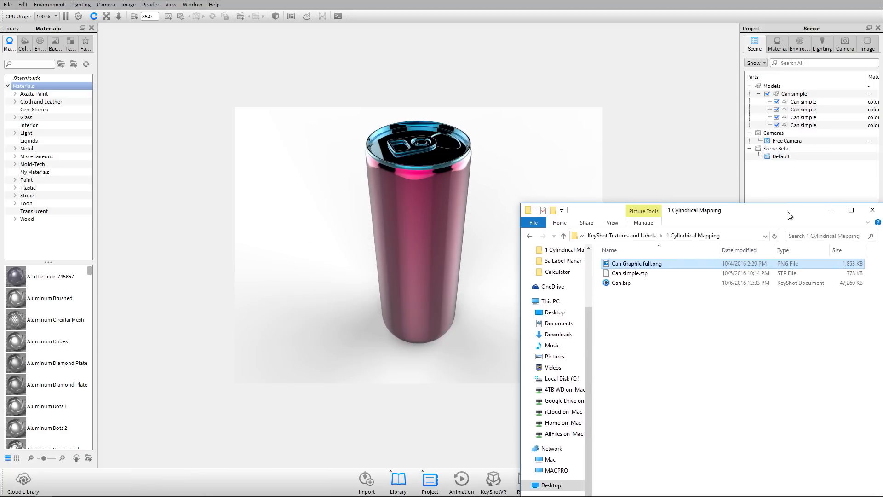
{"action": "left_click_drag", "start_coordinate": [476, 115], "coordinate": [434, 193]}
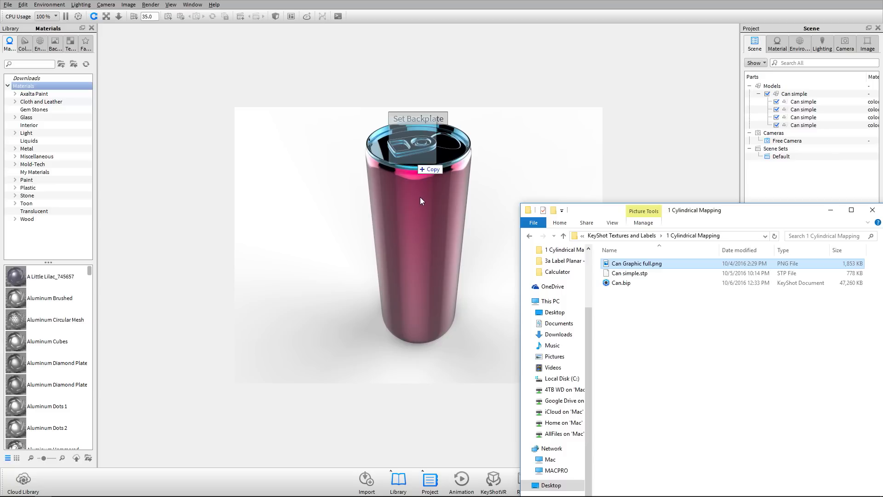
{"action": "left_click_drag", "start_coordinate": [420, 198], "coordinate": [422, 199]}
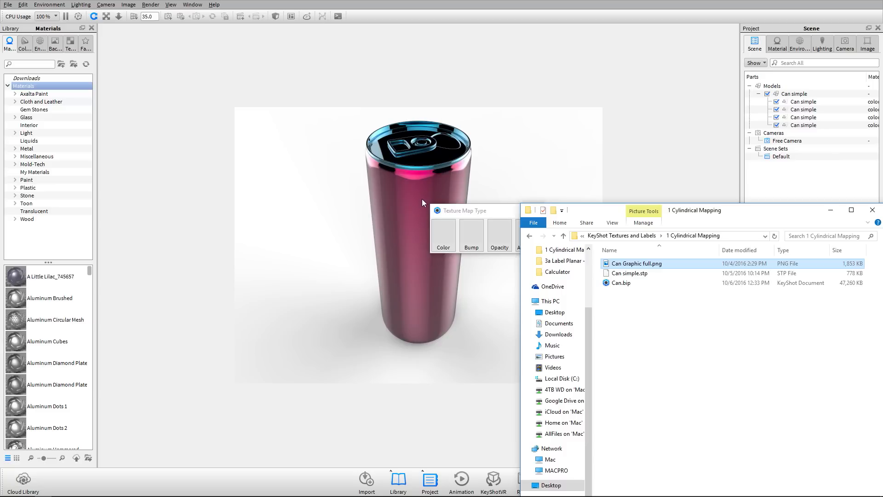
{"action": "left_click", "coordinate": [475, 211]}
{"action": "left_click", "coordinate": [443, 233]}
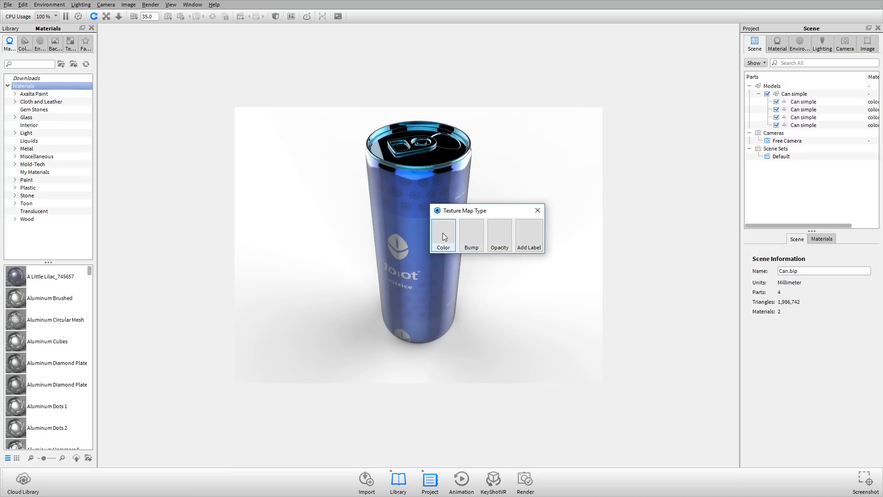
Change the can body's material type to Paint and view the can from a lower angle
{"action": "double_click", "coordinate": [452, 275]}
{"action": "left_click_drag", "start_coordinate": [452, 275], "coordinate": [402, 261]}
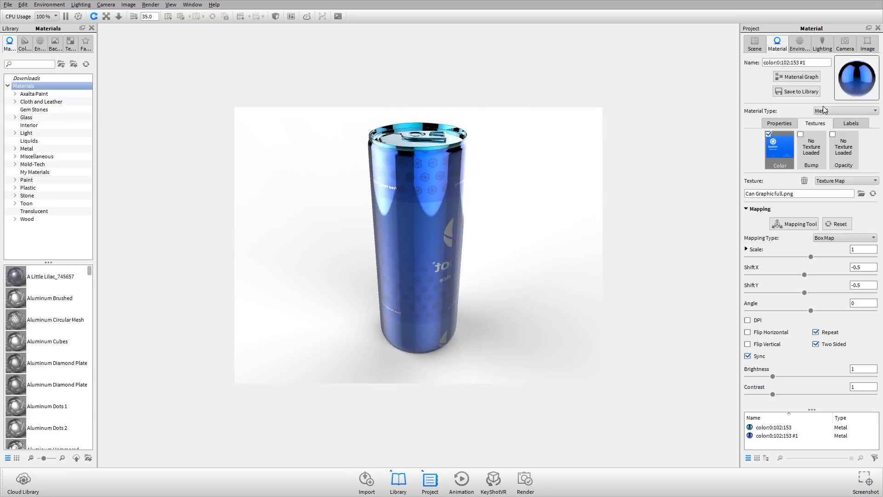
{"action": "left_click", "coordinate": [839, 111]}
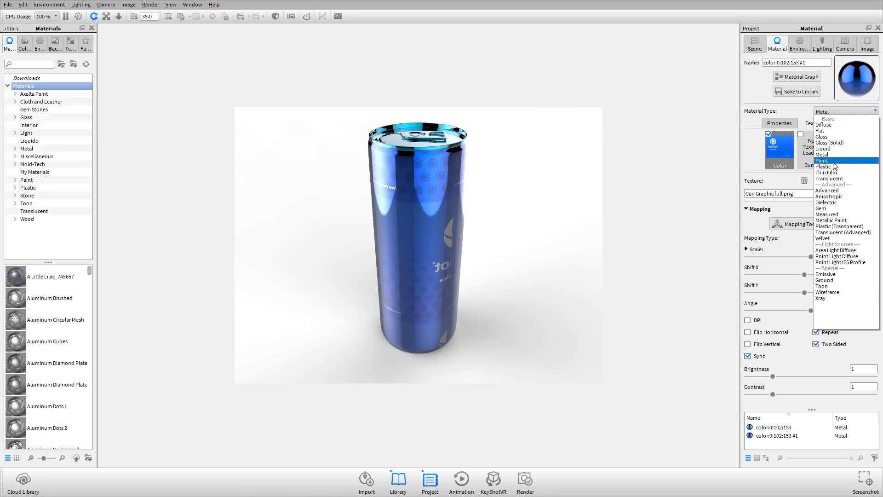
{"action": "left_click", "coordinate": [833, 164]}
{"action": "mouse_move", "coordinate": [346, 168]}
{"action": "left_mouse_down"}
{"action": "mouse_move", "coordinate": [366, 258]}
{"action": "mouse_move", "coordinate": [512, 264]}
{"action": "mouse_move", "coordinate": [372, 264]}
{"action": "mouse_move", "coordinate": [406, 294]}
{"action": "mouse_move", "coordinate": [327, 281]}
{"action": "left_mouse_up"}
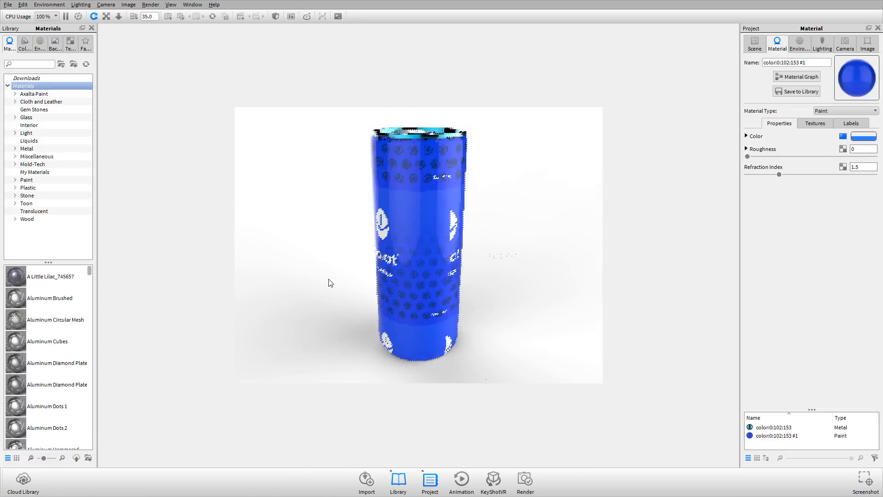
Inspect how the box mapping sits on the can body's Color texture with the Mapping Tool and discard any change
{"action": "left_click", "coordinate": [815, 124]}
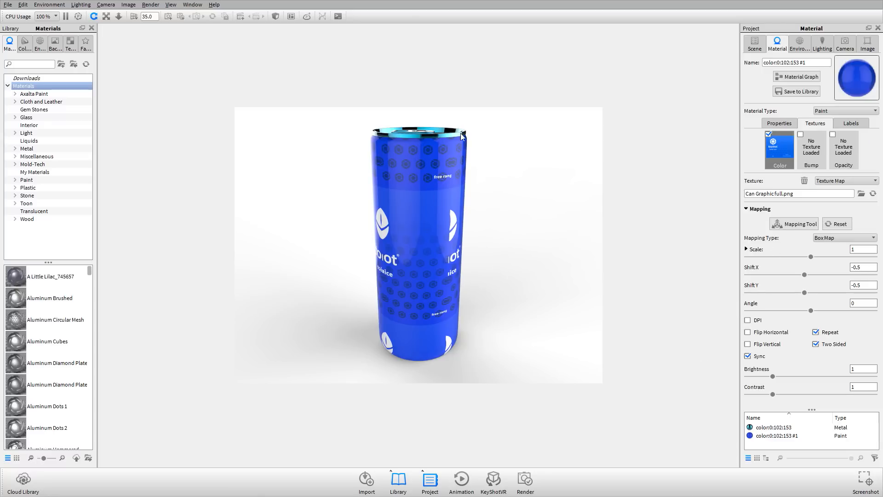
{"action": "left_click_drag", "start_coordinate": [455, 256], "coordinate": [490, 253]}
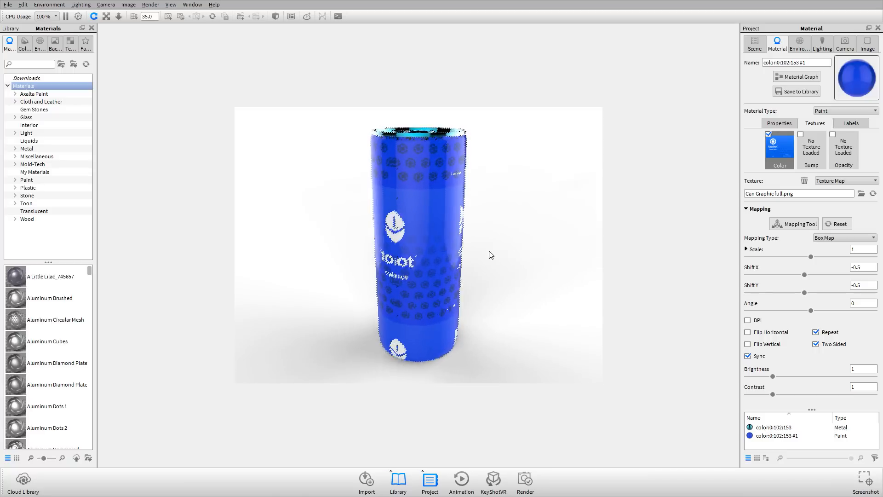
{"action": "left_click", "coordinate": [800, 224]}
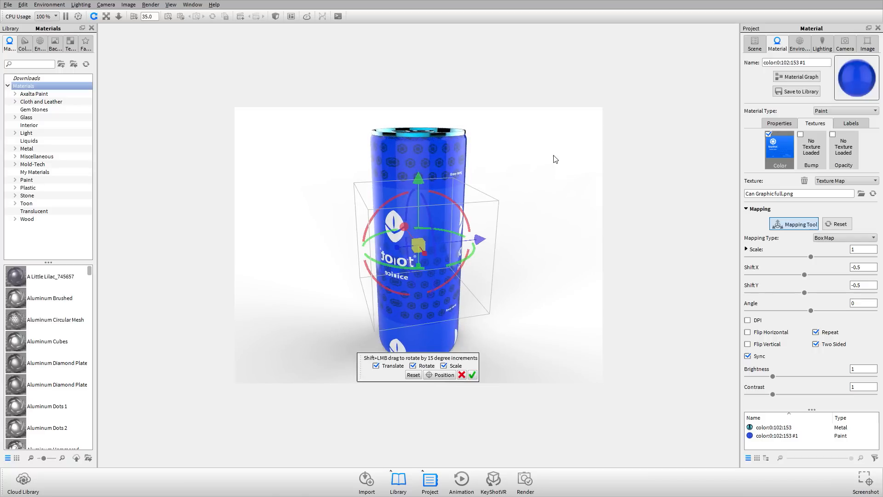
{"action": "left_click_drag", "start_coordinate": [619, 143], "coordinate": [411, 216]}
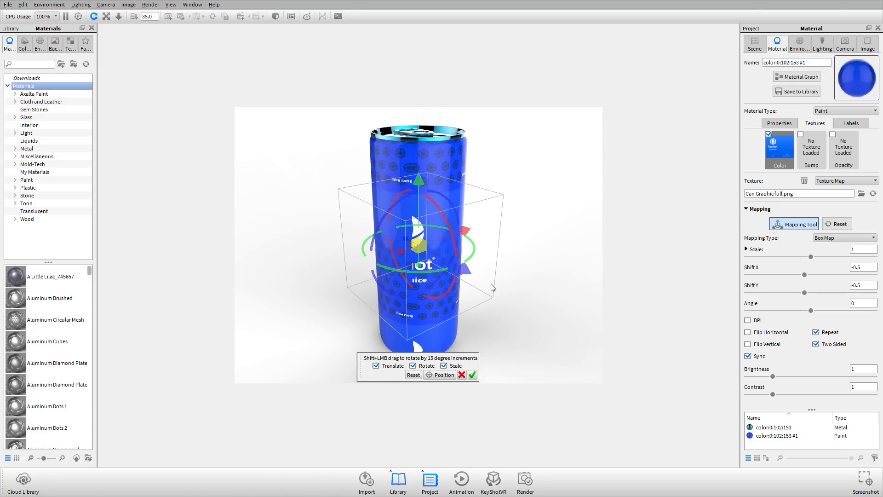
{"action": "left_click", "coordinate": [462, 375]}
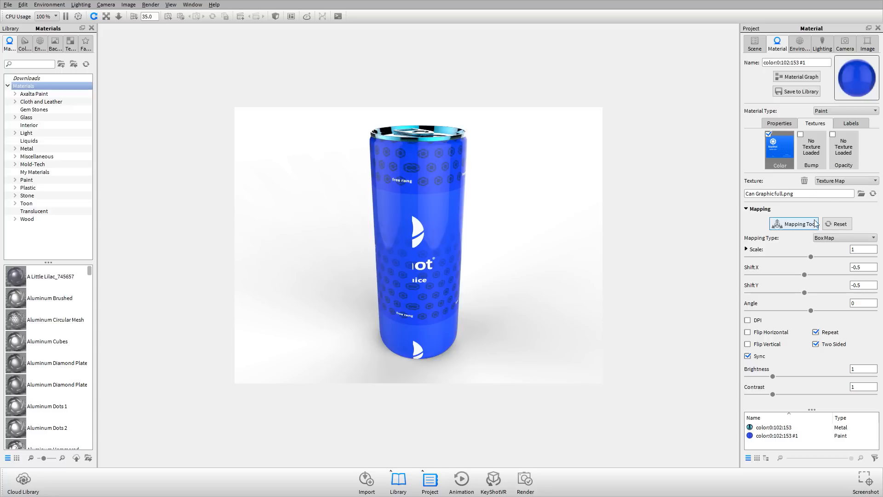
Set the mapping type of the can body's Color texture to Cylindrical and view the wrapped label from the front
{"action": "left_click", "coordinate": [844, 237]}
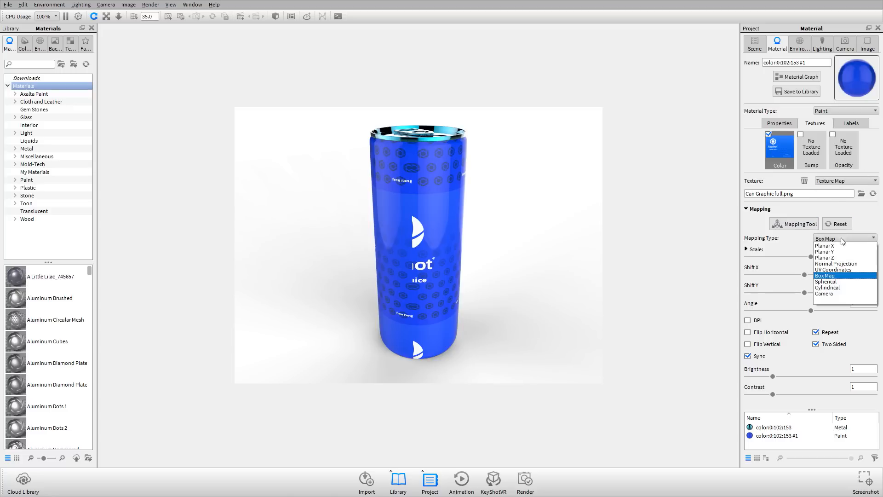
{"action": "left_click", "coordinate": [847, 288]}
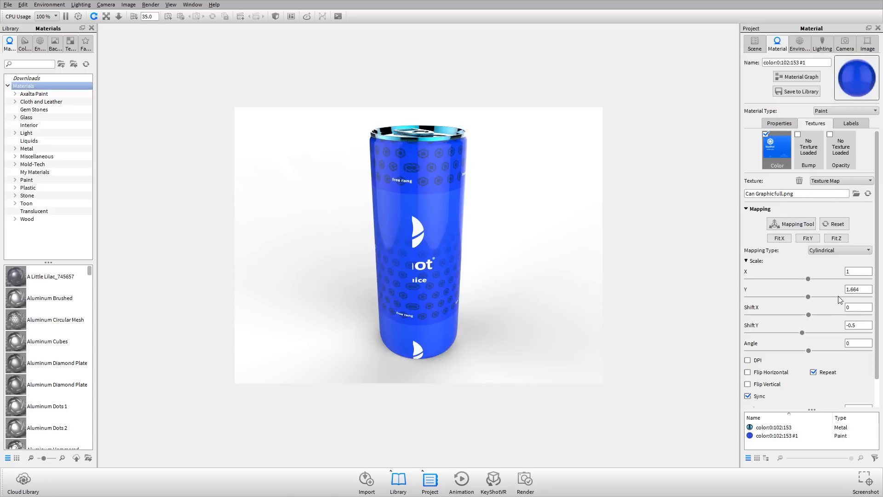
{"action": "left_click_drag", "start_coordinate": [535, 236], "coordinate": [452, 216]}
{"action": "left_click_drag", "start_coordinate": [389, 220], "coordinate": [394, 259]}
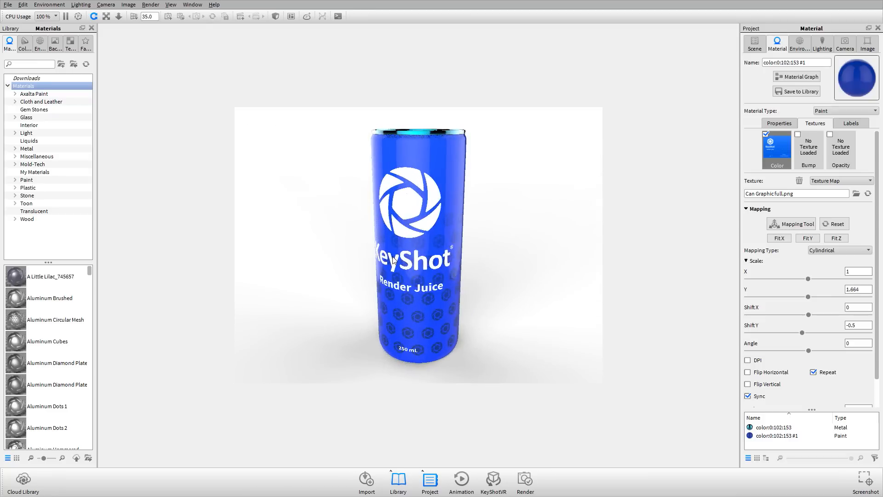
Check Can Graphic full.png in the 1 Cylindrical Mapping folder and compare it with the label wrapped around the can
{"action": "key", "text": "alt+Tab"}
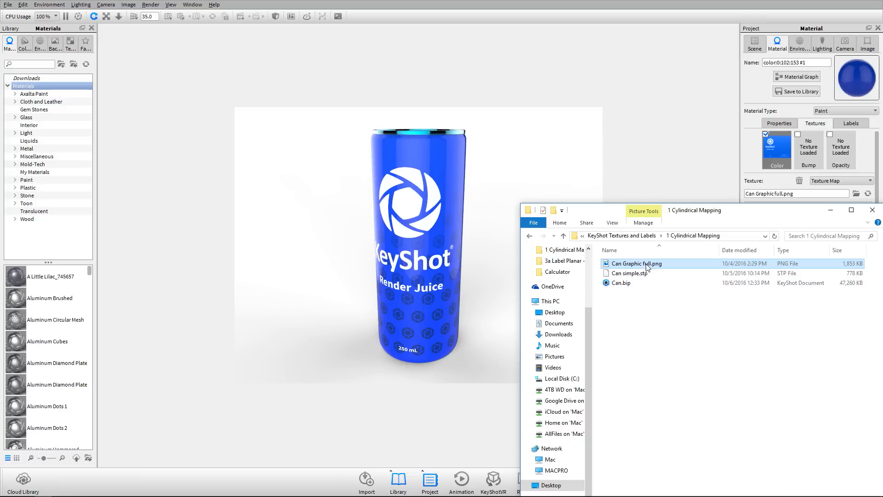
{"action": "left_click", "coordinate": [512, 168]}
{"action": "left_click_drag", "start_coordinate": [512, 197], "coordinate": [491, 204]}
{"action": "left_click_drag", "start_coordinate": [399, 188], "coordinate": [446, 230]}
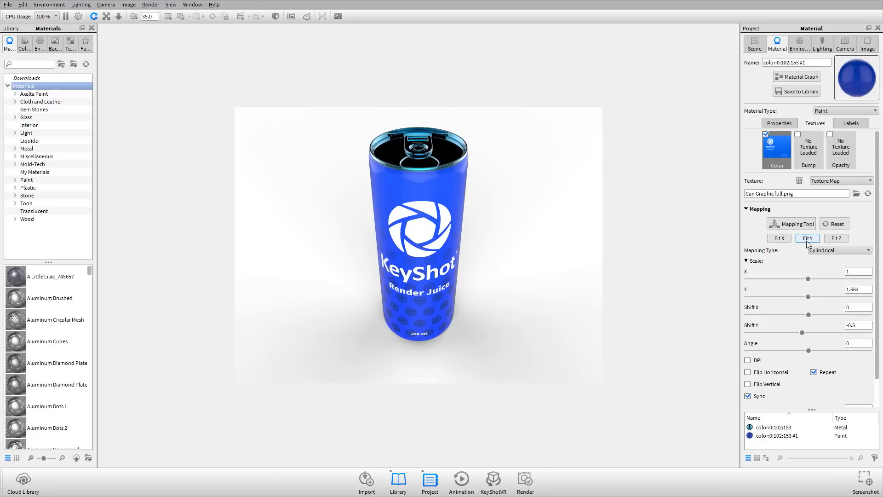
Try fitting the cylindrical label mapping to the X axis and inspect its orientation with the Mapping Tool
{"action": "left_click", "coordinate": [778, 239]}
{"action": "left_click_drag", "start_coordinate": [520, 296], "coordinate": [548, 190]}
{"action": "left_click", "coordinate": [799, 225]}
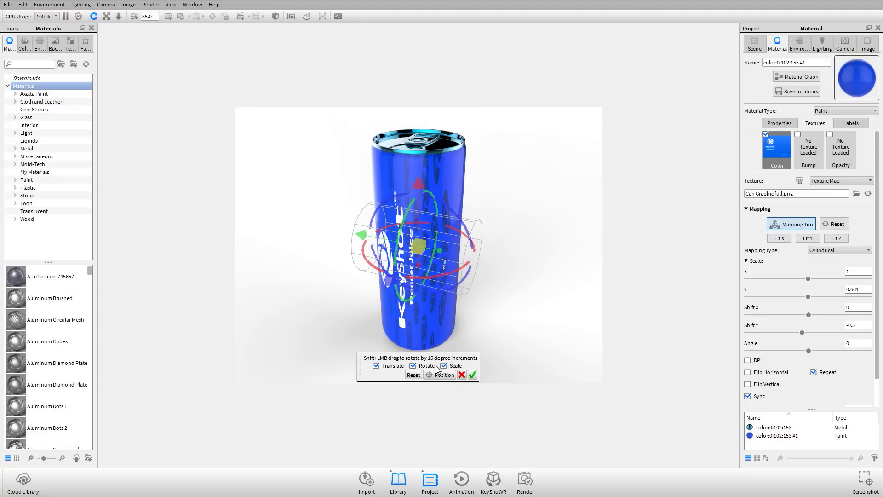
{"action": "left_click", "coordinate": [461, 375]}
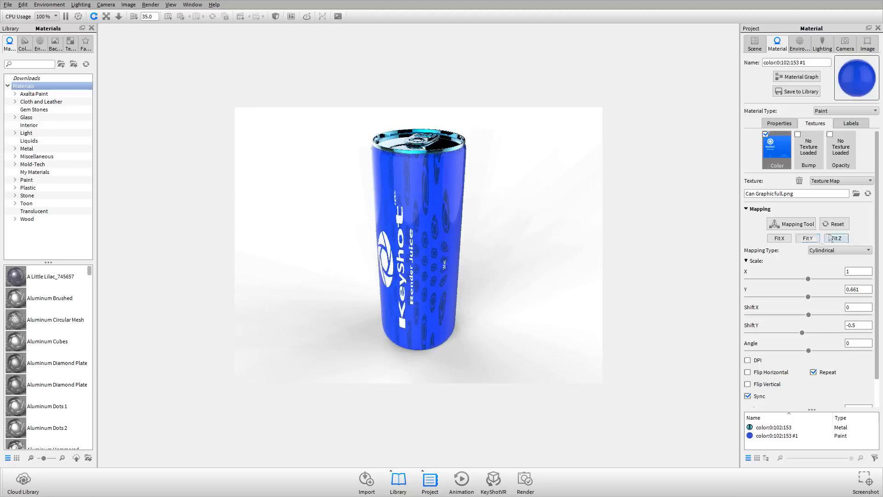
Try fitting the cylindrical label mapping to the Z axis and inspect its orientation with the Mapping Tool
{"action": "left_click", "coordinate": [829, 238]}
{"action": "left_click", "coordinate": [791, 224]}
{"action": "left_click_drag", "start_coordinate": [564, 270], "coordinate": [471, 268]}
{"action": "scroll", "coordinate": [471, 269], "scroll_direction": "up", "scroll_amount": 3}
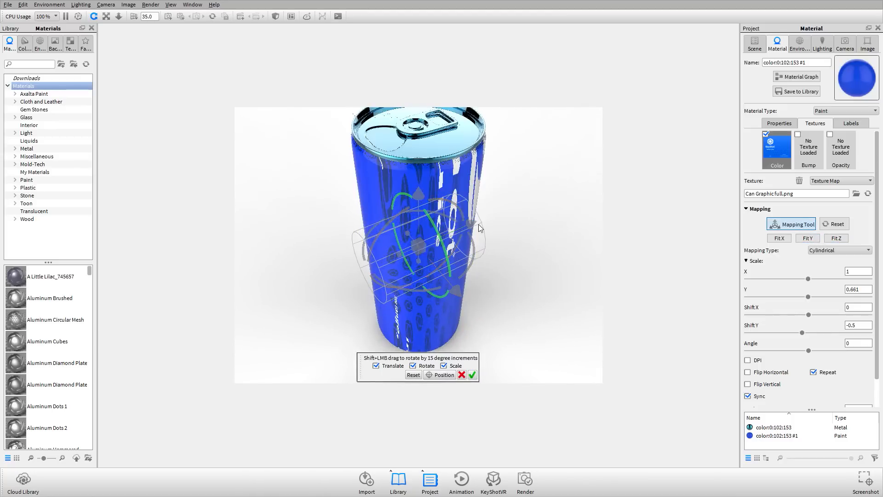
{"action": "left_click", "coordinate": [472, 374]}
Fit the cylindrical label mapping to the Y axis and check the mapping cylinder against the can from several angles
{"action": "left_click", "coordinate": [808, 238]}
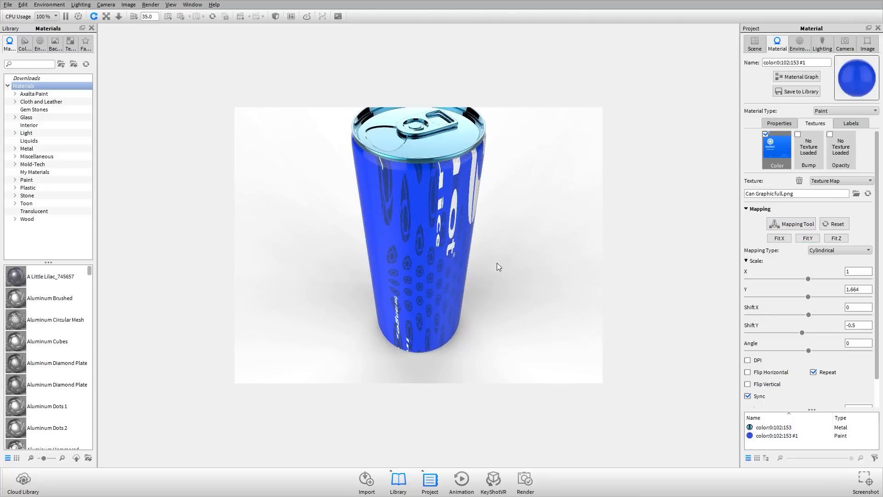
{"action": "scroll", "coordinate": [473, 249], "scroll_direction": "down", "scroll_amount": 4}
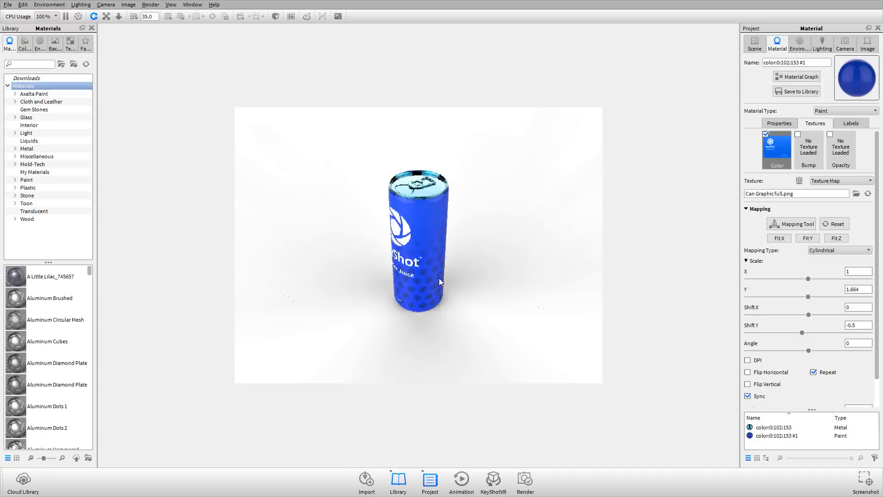
{"action": "left_click", "coordinate": [791, 224]}
{"action": "scroll", "coordinate": [391, 315], "scroll_direction": "up", "scroll_amount": 2}
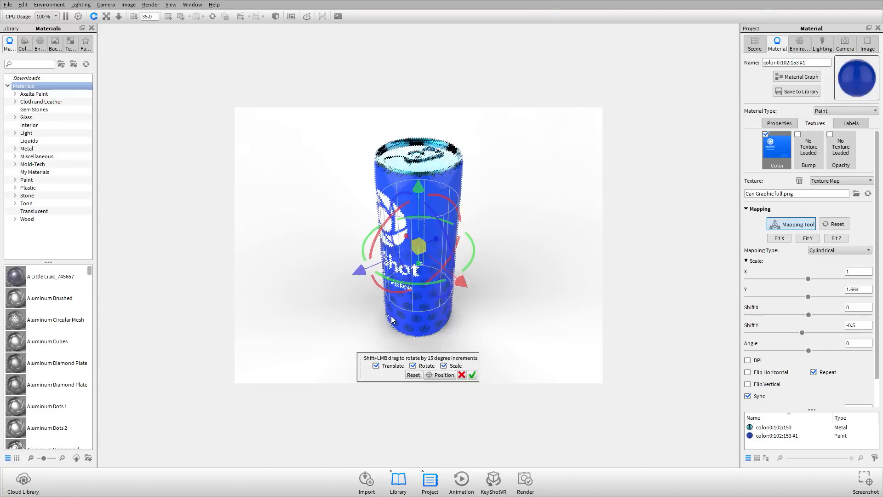
{"action": "left_click_drag", "start_coordinate": [391, 316], "coordinate": [323, 237]}
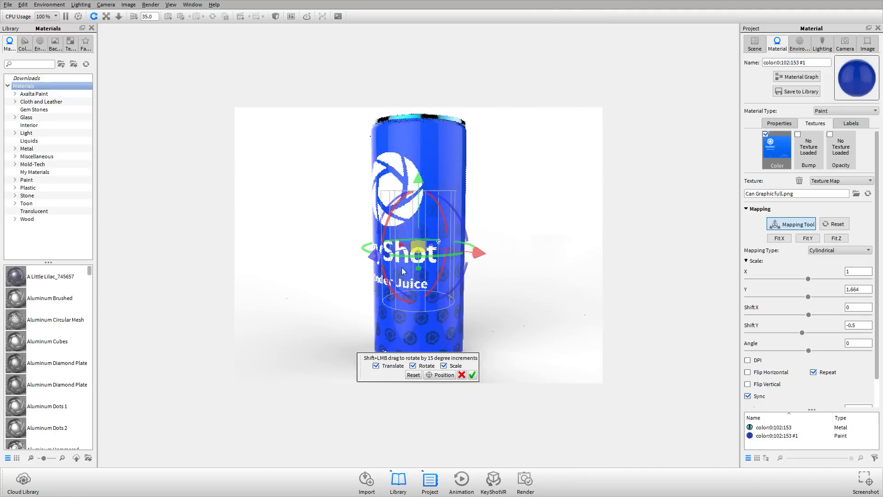
{"action": "left_click_drag", "start_coordinate": [527, 159], "coordinate": [515, 182]}
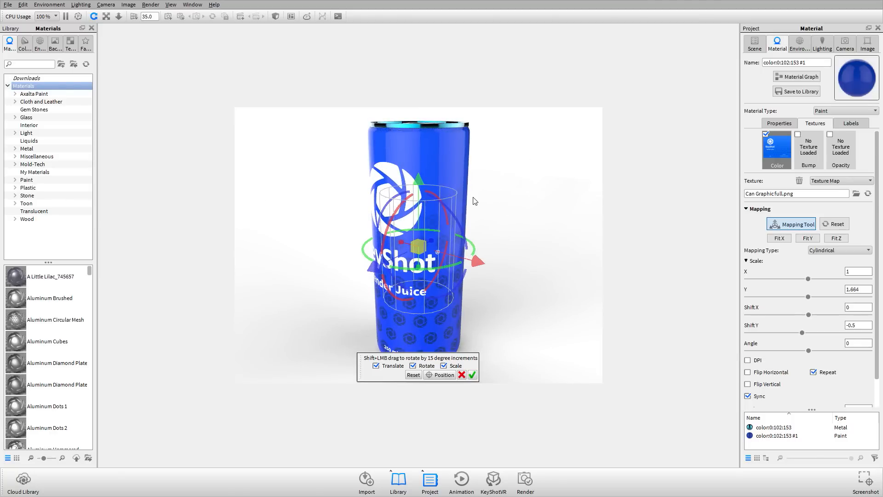
{"action": "mouse_move", "coordinate": [499, 190]}
{"action": "left_mouse_down"}
{"action": "mouse_move", "coordinate": [544, 189]}
{"action": "mouse_move", "coordinate": [506, 179]}
{"action": "mouse_move", "coordinate": [498, 194]}
{"action": "left_mouse_up"}
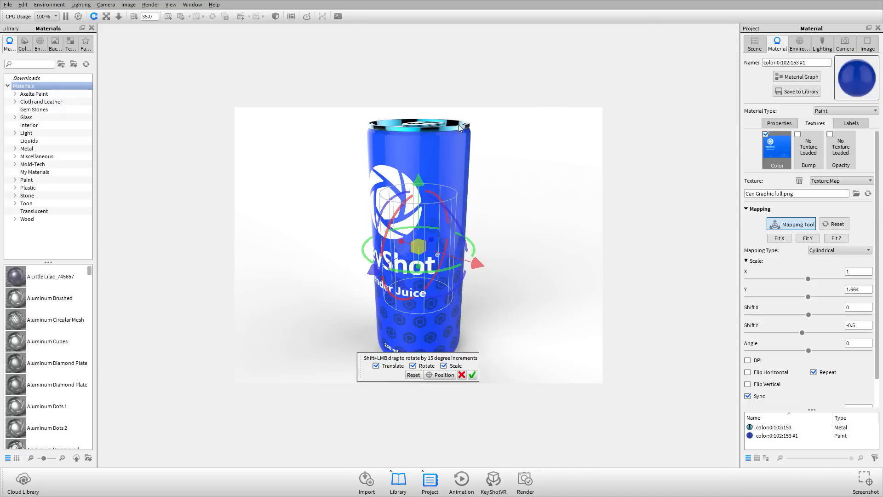
{"action": "left_click_drag", "start_coordinate": [334, 175], "coordinate": [339, 164]}
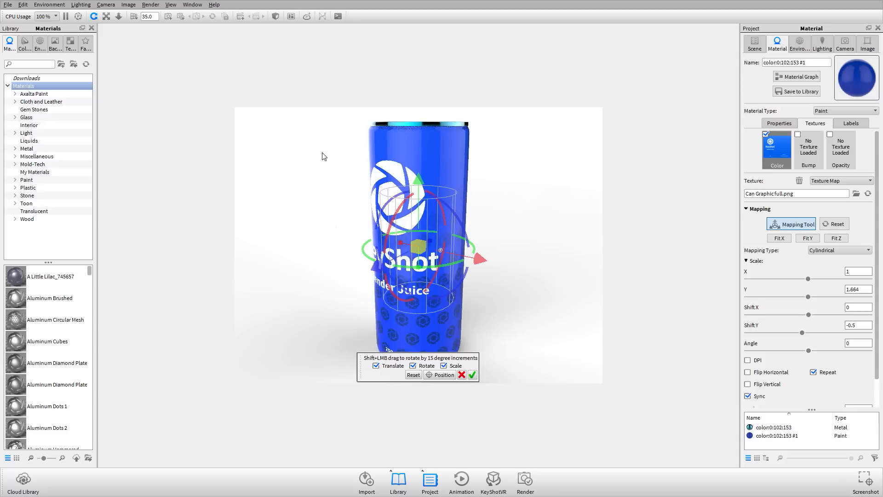
{"action": "left_click", "coordinate": [472, 374]}
{"action": "left_click_drag", "start_coordinate": [346, 261], "coordinate": [363, 240]}
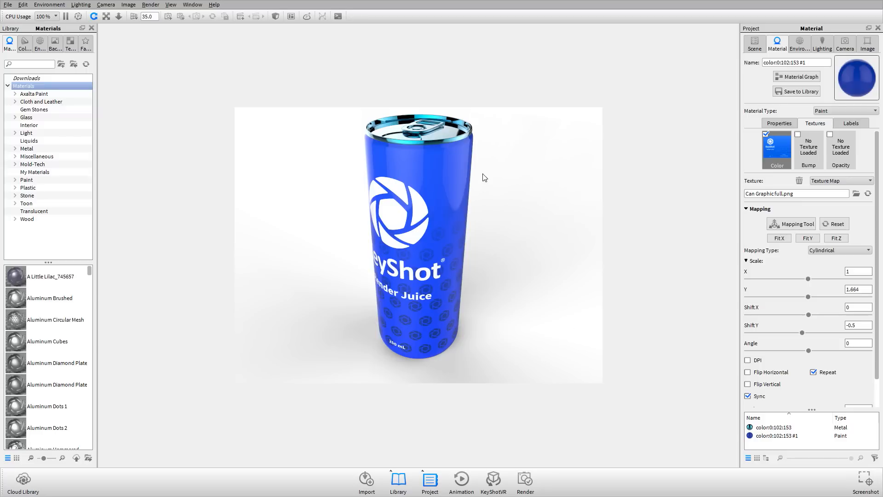
Try shifting the label's cylindrical mapping slightly along its X axis, cancel the move and collapse the mapping settings
{"action": "left_click", "coordinate": [797, 227]}
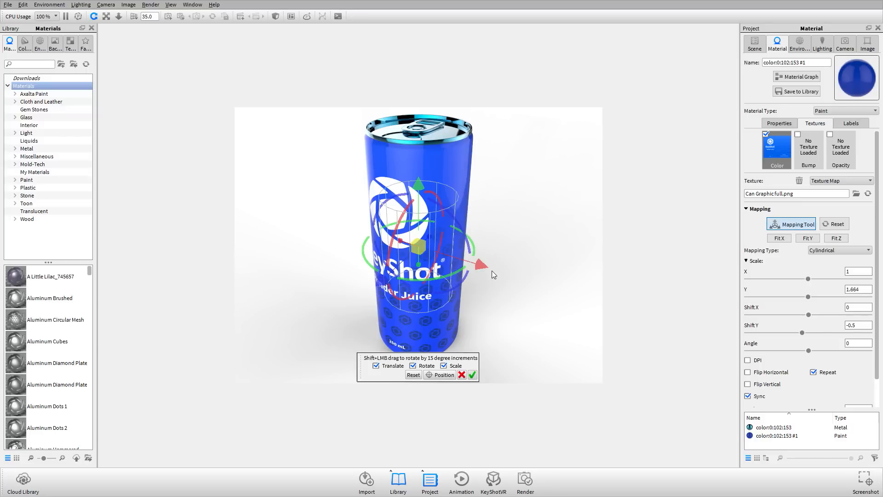
{"action": "mouse_move", "coordinate": [485, 266]}
{"action": "left_mouse_down"}
{"action": "mouse_move", "coordinate": [590, 299]}
{"action": "mouse_move", "coordinate": [460, 258]}
{"action": "mouse_move", "coordinate": [505, 274]}
{"action": "mouse_move", "coordinate": [479, 264]}
{"action": "mouse_move", "coordinate": [491, 268]}
{"action": "left_mouse_up"}
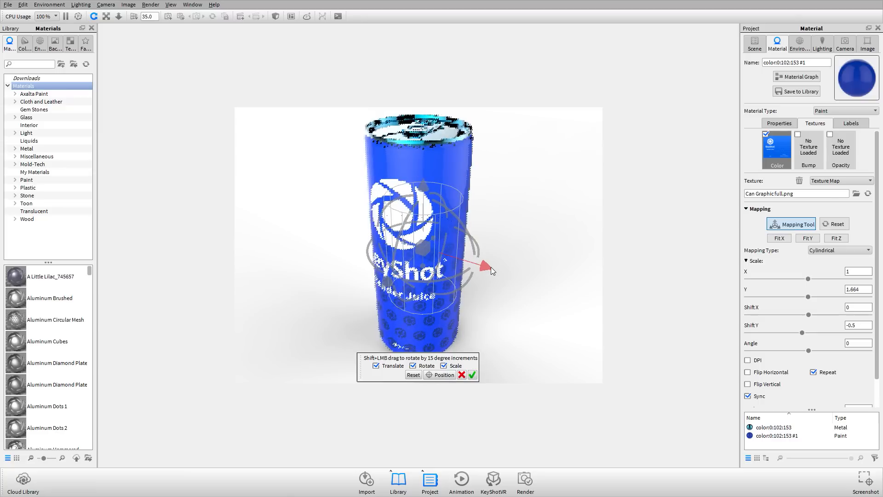
{"action": "left_click", "coordinate": [460, 377]}
{"action": "left_click_drag", "start_coordinate": [355, 361], "coordinate": [337, 162]}
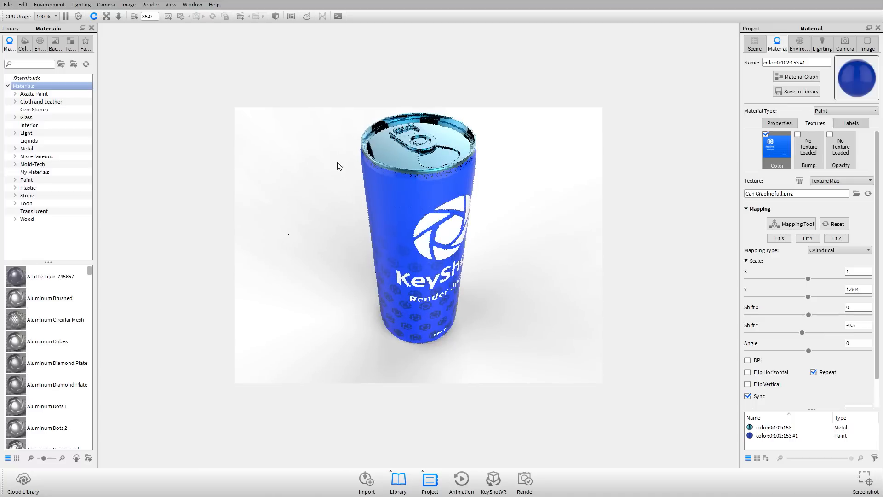
{"action": "left_click_drag", "start_coordinate": [472, 296], "coordinate": [410, 242]}
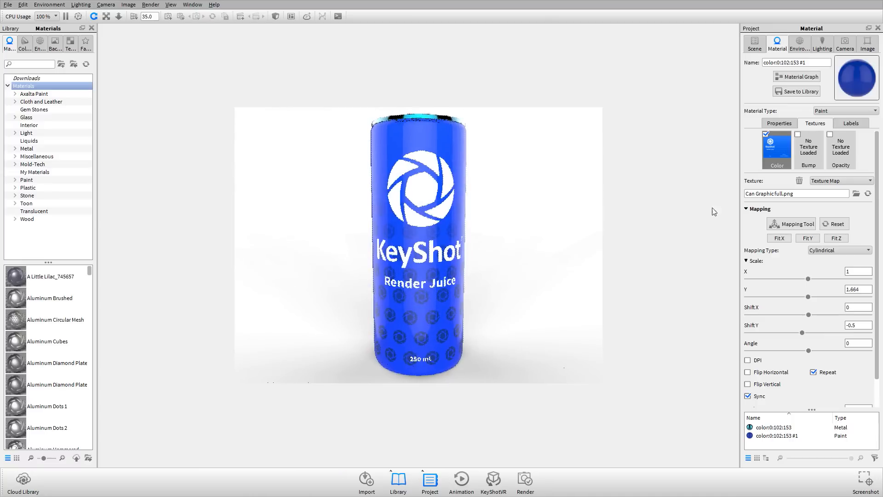
{"action": "left_click", "coordinate": [766, 208]}
{"action": "left_click_drag", "start_coordinate": [508, 217], "coordinate": [446, 241]}
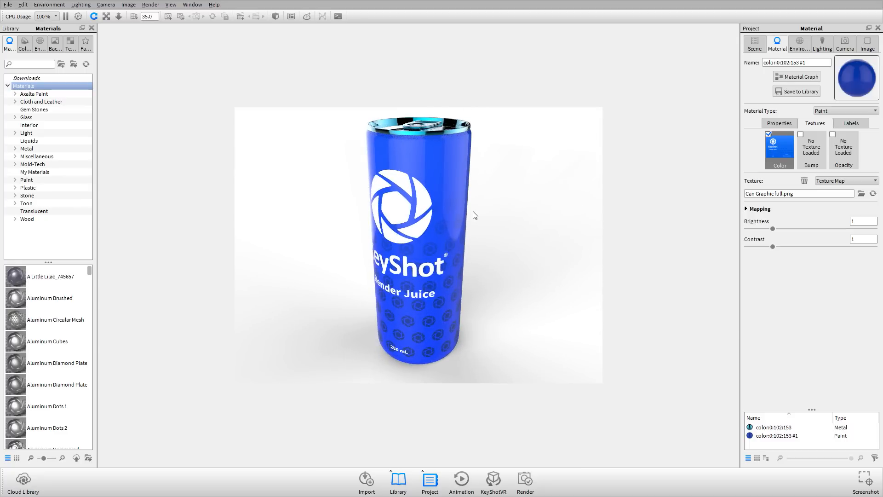
Open Rhino.bip from the 2 Procedural Textures - Rhinocerous folder inside KeyShot Textures and Labels
{"action": "key", "text": "alt+Tab"}
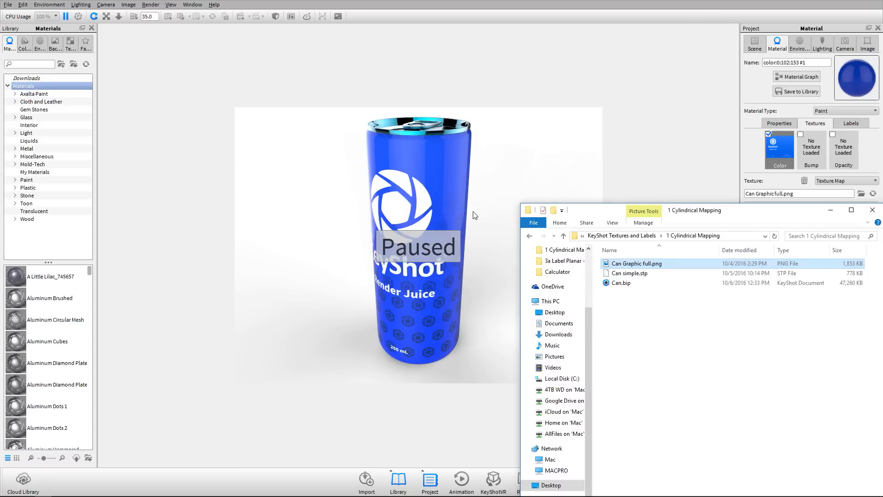
{"action": "left_click", "coordinate": [621, 235]}
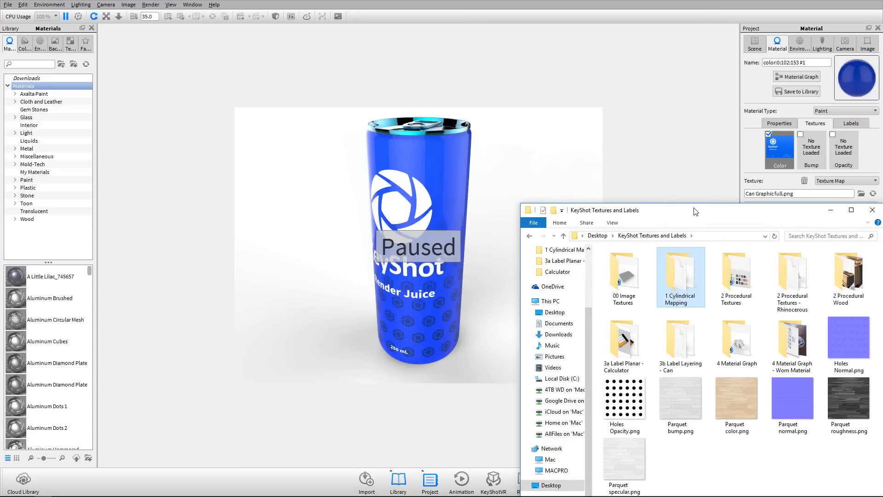
{"action": "left_click_drag", "start_coordinate": [694, 211], "coordinate": [443, 91]}
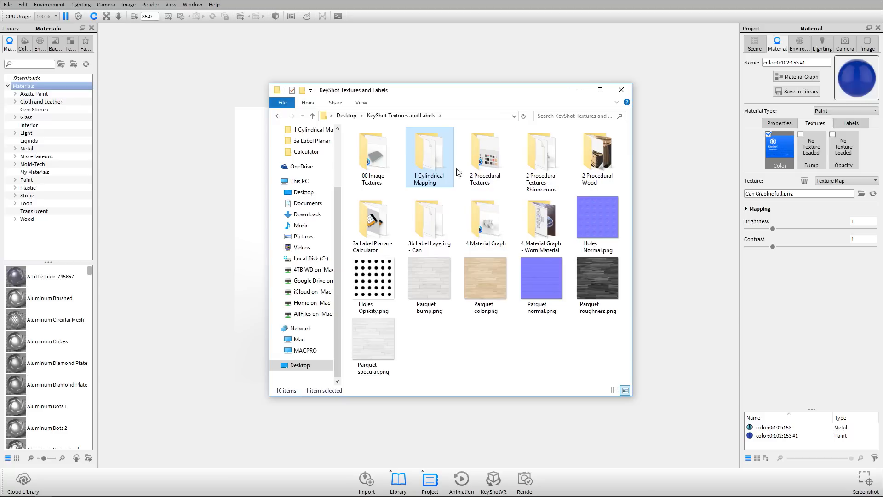
{"action": "double_click", "coordinate": [484, 146]}
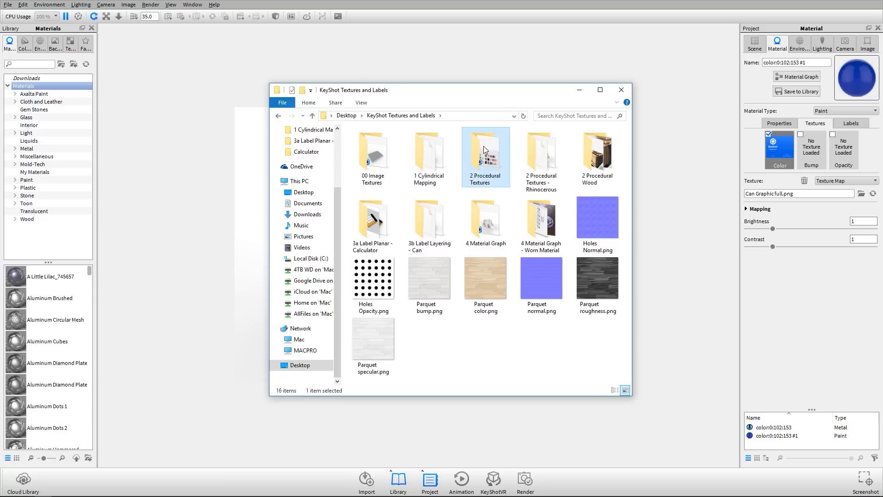
{"action": "left_click", "coordinate": [377, 115]}
{"action": "key", "text": "alt"}
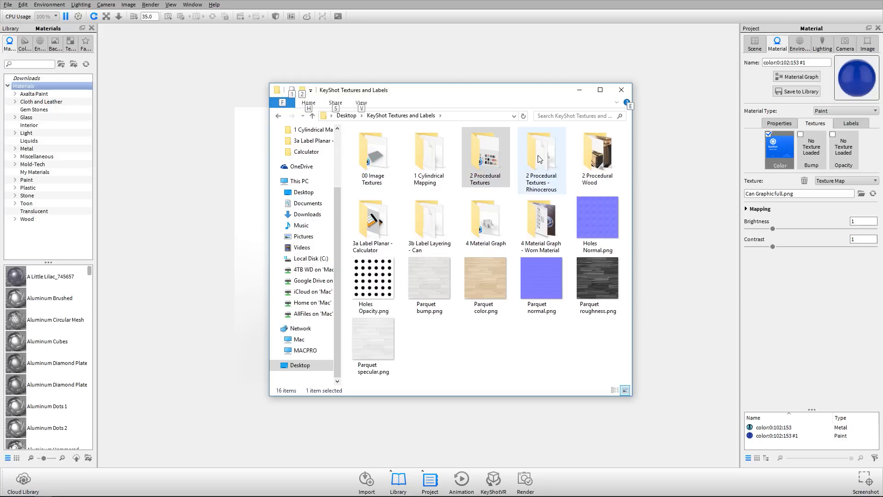
{"action": "double_click", "coordinate": [540, 158]}
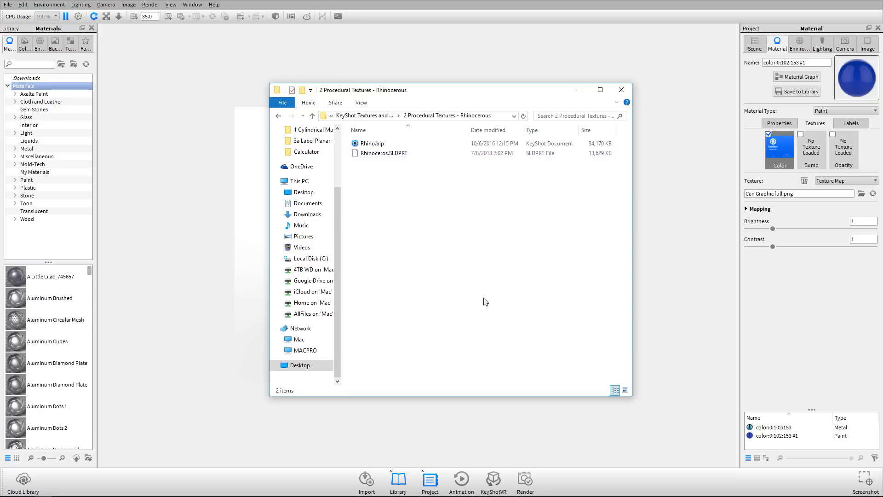
{"action": "double_click", "coordinate": [378, 142]}
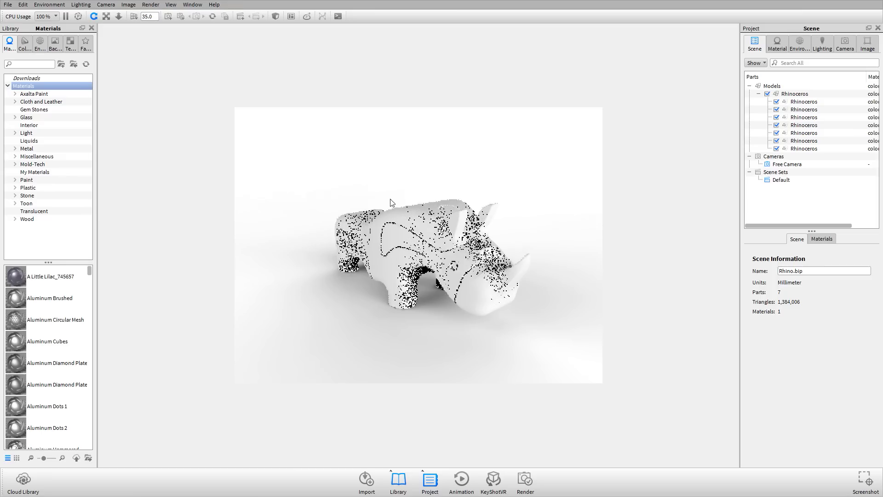
Change the rhinoceros's material type to Plastic and inspect the surface from several angles
{"action": "left_click_drag", "start_coordinate": [478, 246], "coordinate": [404, 188]}
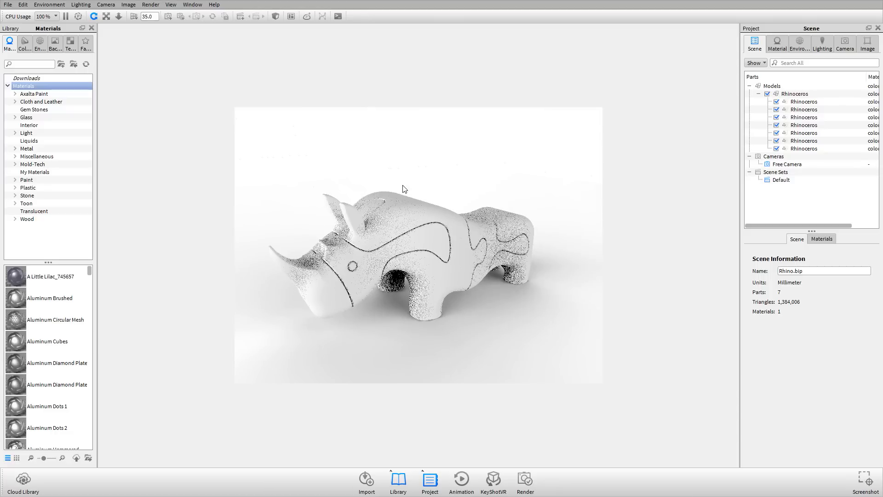
{"action": "double_click", "coordinate": [399, 222]}
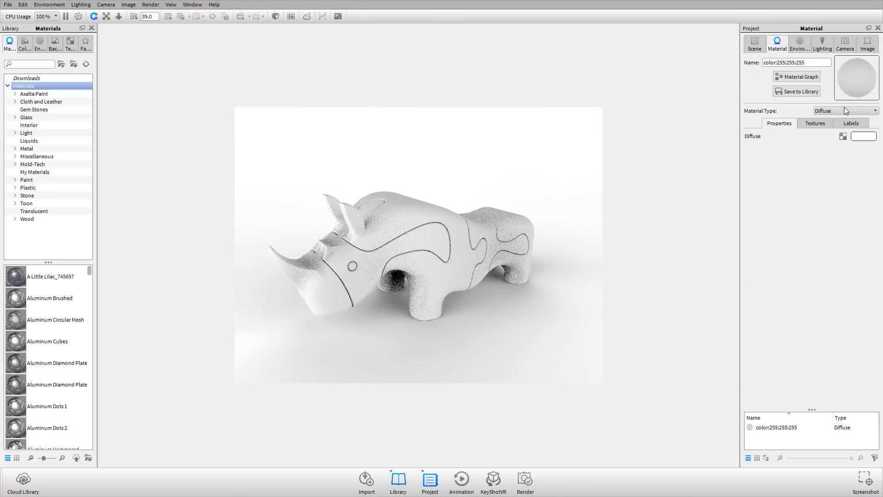
{"action": "left_click", "coordinate": [845, 110]}
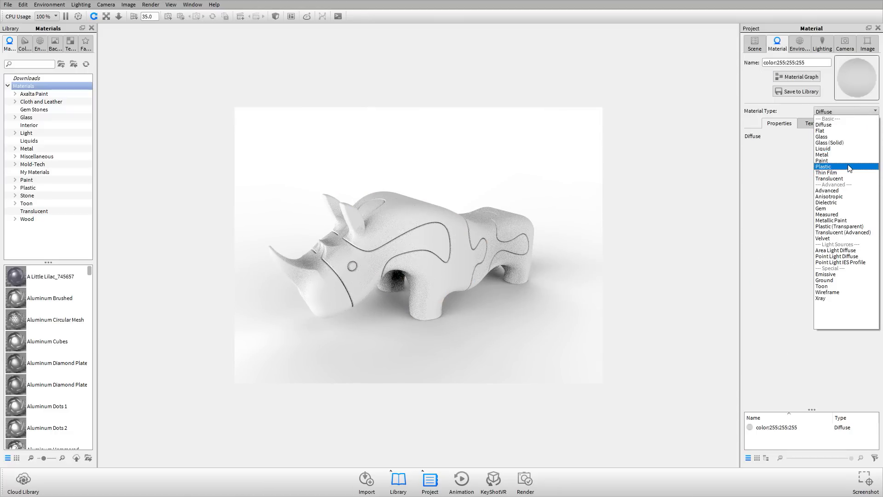
{"action": "left_click", "coordinate": [848, 168]}
{"action": "left_click_drag", "start_coordinate": [331, 269], "coordinate": [319, 314]}
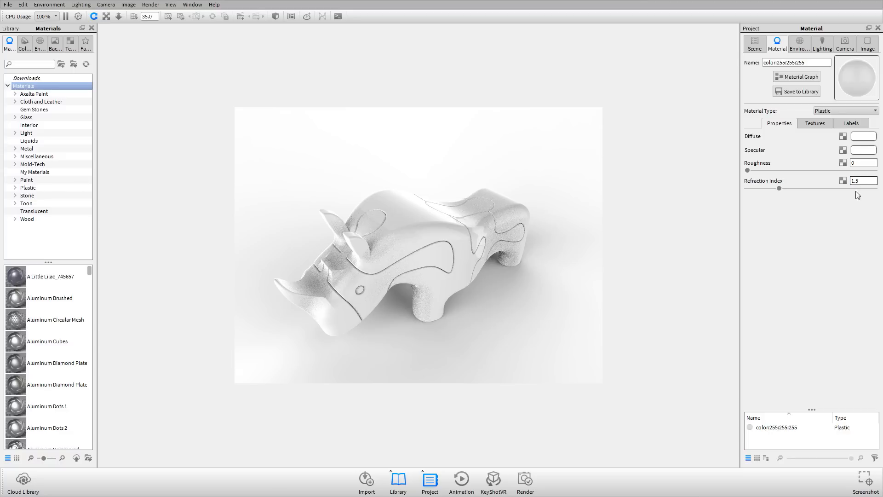
{"action": "left_click_drag", "start_coordinate": [552, 281], "coordinate": [342, 275]}
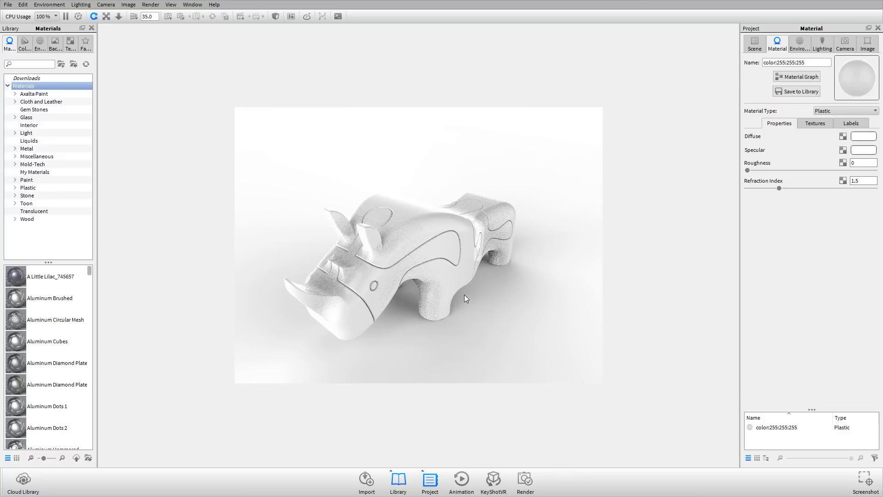
{"action": "left_click_drag", "start_coordinate": [464, 298], "coordinate": [598, 258]}
Set the plastic's diffuse colour to a dark grey with a value of 18%
{"action": "left_click", "coordinate": [863, 136]}
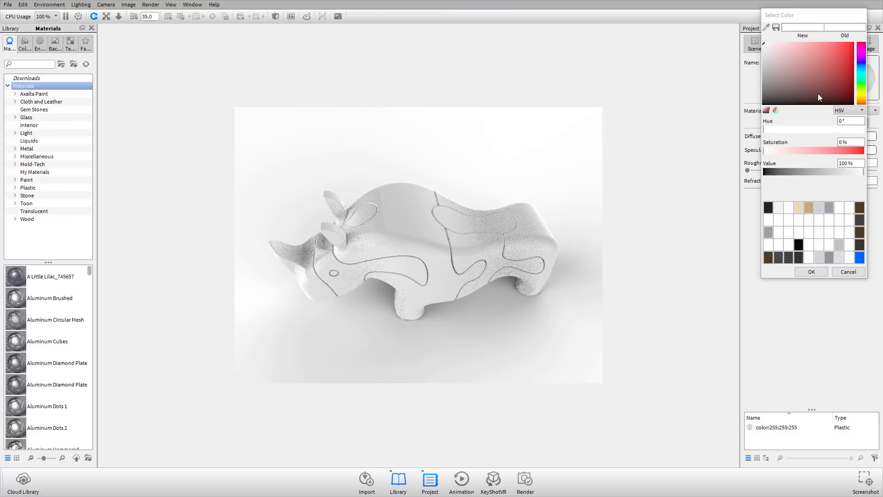
{"action": "left_click_drag", "start_coordinate": [818, 94], "coordinate": [685, 94]}
{"action": "left_click", "coordinate": [809, 257]}
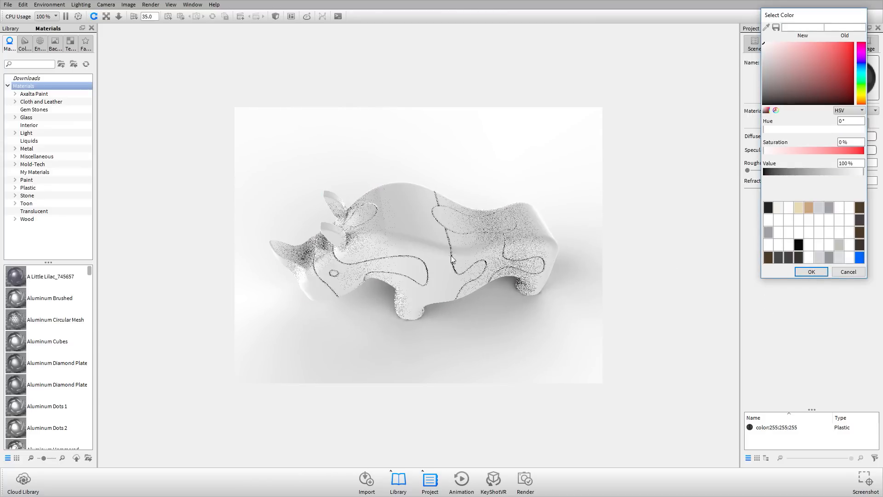
{"action": "left_click_drag", "start_coordinate": [785, 84], "coordinate": [763, 94]}
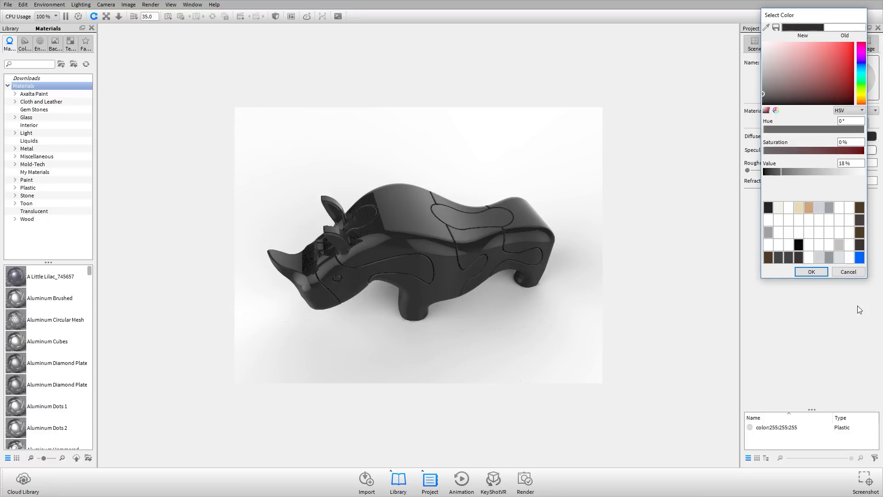
{"action": "left_click", "coordinate": [811, 271]}
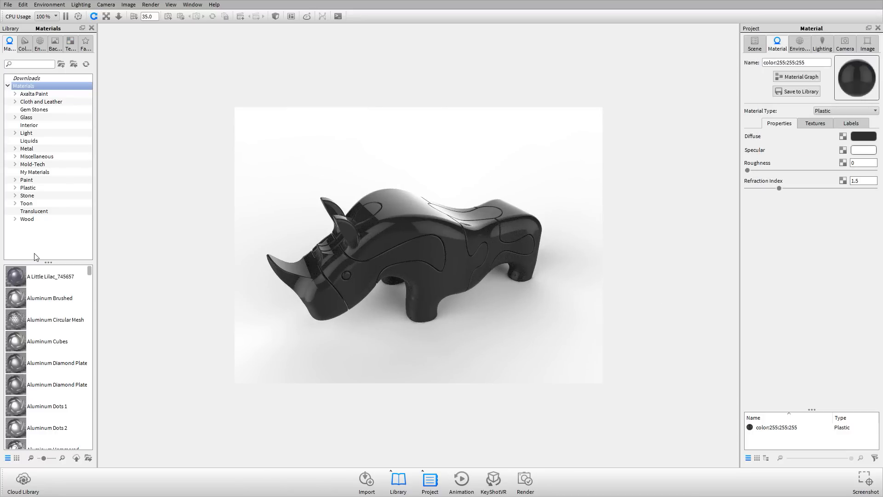
Examine the 2D and 3D texture types available for the plastic's Diffuse channel
{"action": "left_click", "coordinate": [810, 125]}
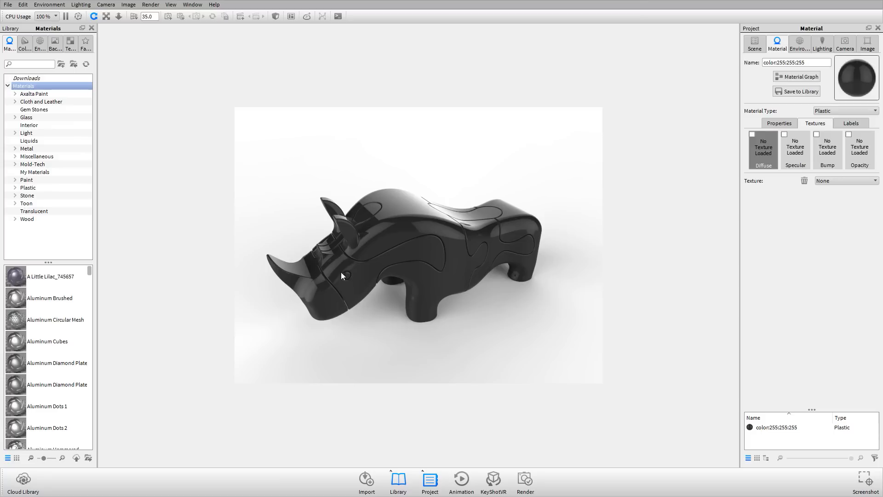
{"action": "left_click_drag", "start_coordinate": [341, 272], "coordinate": [410, 280]}
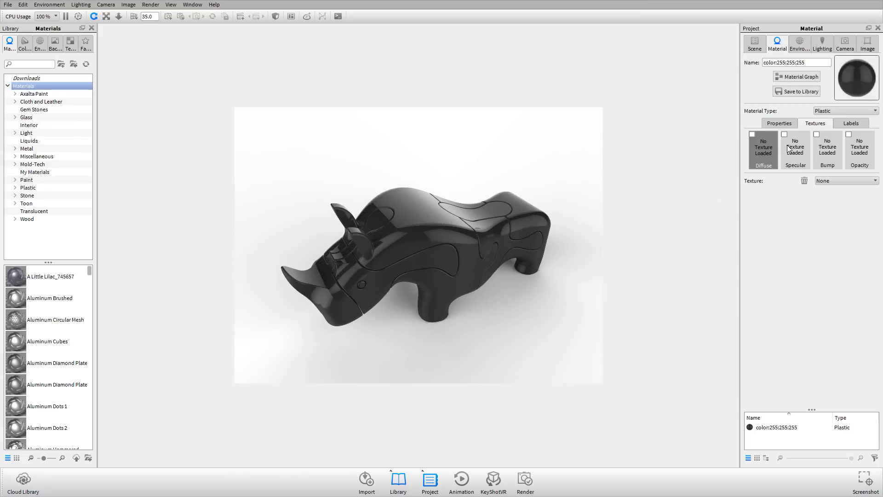
{"action": "left_click", "coordinate": [859, 180]}
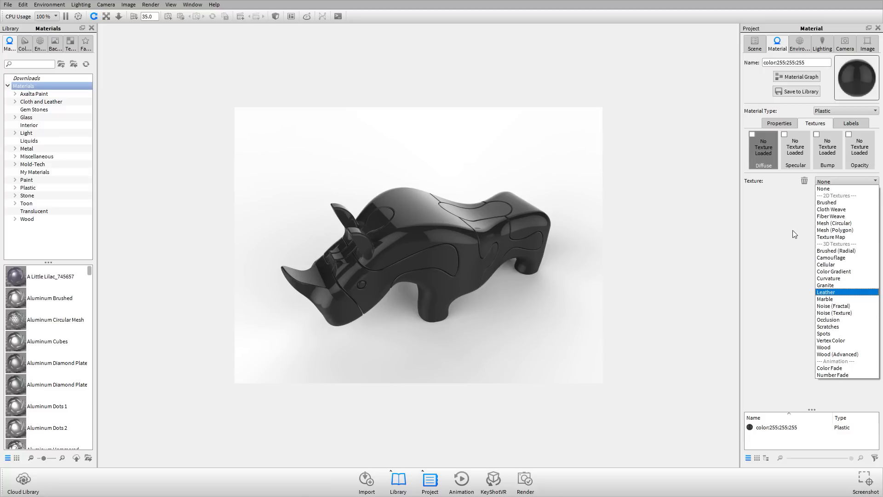
{"action": "left_click", "coordinate": [785, 253]}
Switch to the KeyShot Textures and Labels PDF and go back to the slides on 2D image versus 3D procedural textures
{"action": "key", "text": "alt+Tab"}
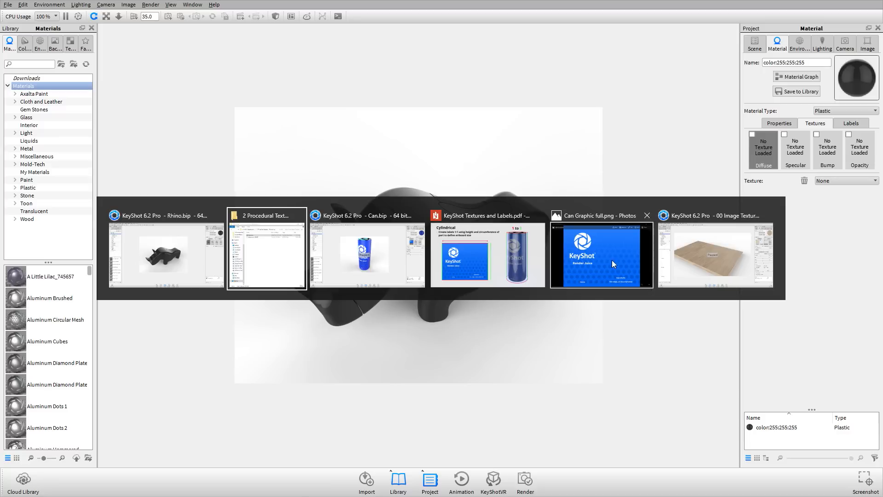
{"action": "left_click", "coordinate": [522, 264]}
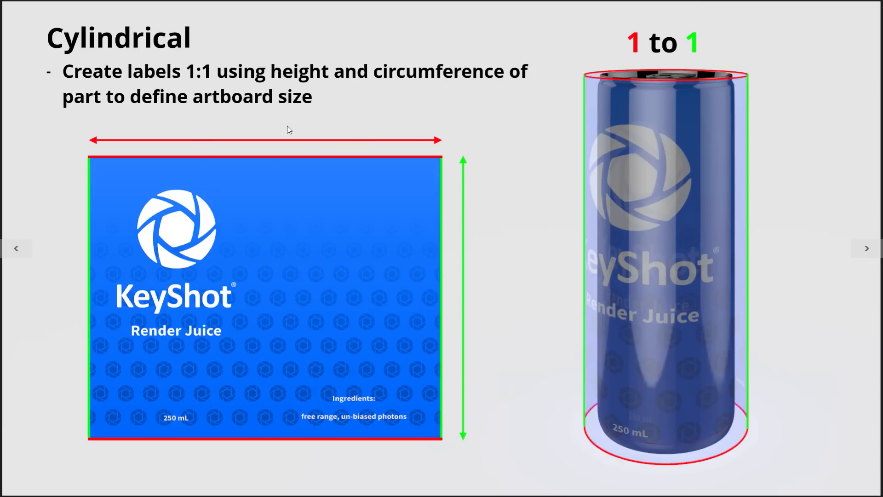
{"action": "key", "text": "Right"}
{"action": "key", "text": "Right"}
{"action": "key", "text": "Right"}
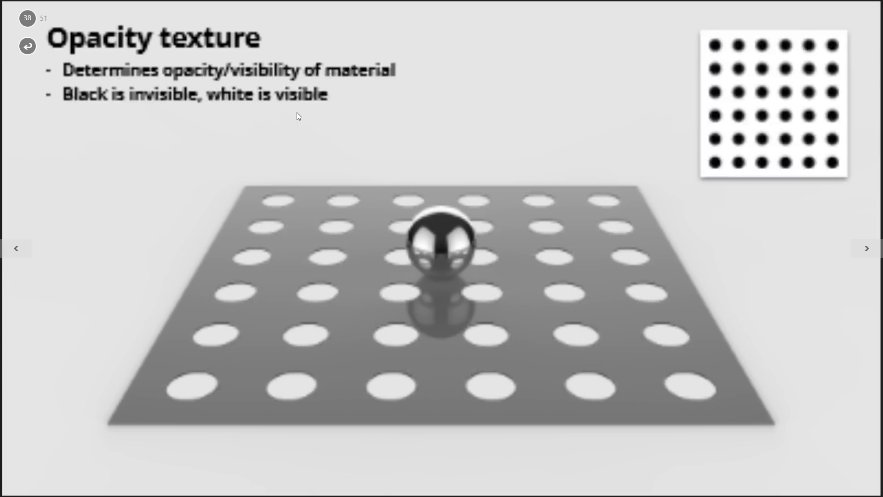
{"action": "key", "text": "Left"}
{"action": "key", "text": "Left"}
{"action": "key", "text": "Left"}
{"action": "key", "text": "Left"}
{"action": "key", "text": "Left"}
{"action": "key", "text": "Left"}
{"action": "key", "text": "Left"}
{"action": "key", "text": "Left"}
{"action": "key", "text": "Left"}
{"action": "key", "text": "Left"}
{"action": "key", "text": "Left"}
{"action": "key", "text": "Left"}
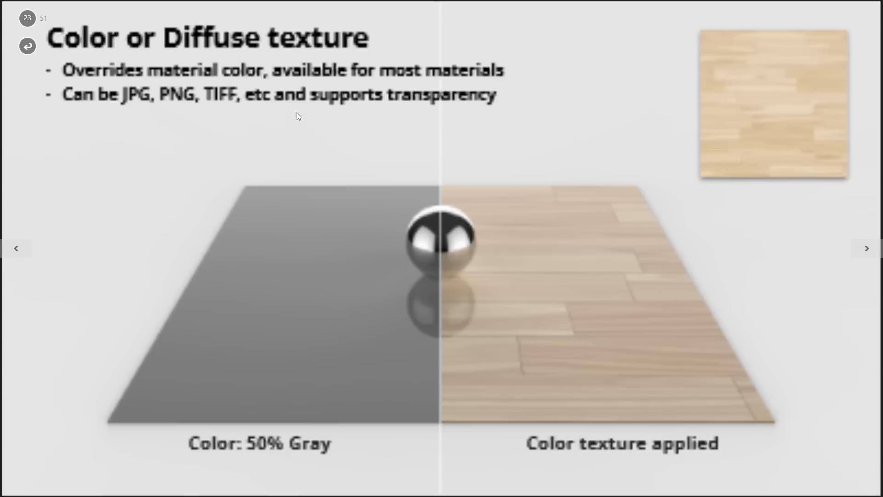
{"action": "key", "text": "Left"}
{"action": "key", "text": "Left"}
{"action": "key", "text": "Left"}
{"action": "key", "text": "Left"}
{"action": "key", "text": "Left"}
{"action": "key", "text": "Left"}
{"action": "key", "text": "Left"}
{"action": "key", "text": "Left"}
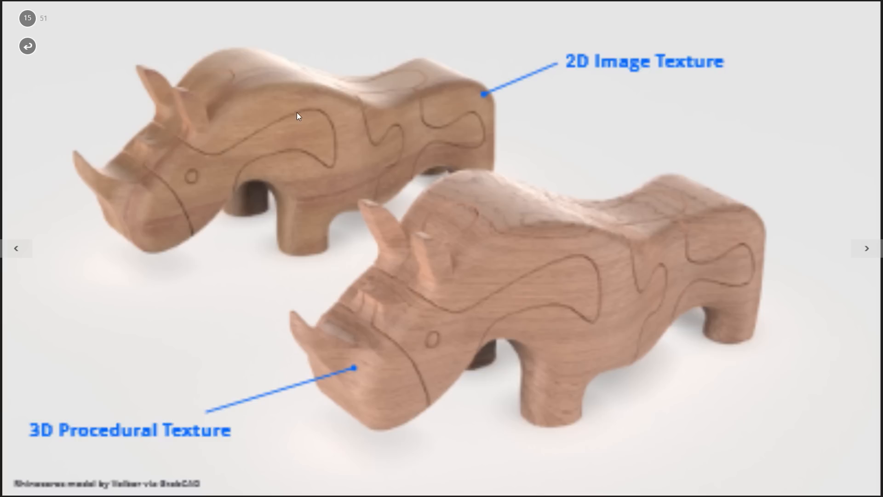
{"action": "key", "text": "Right"}
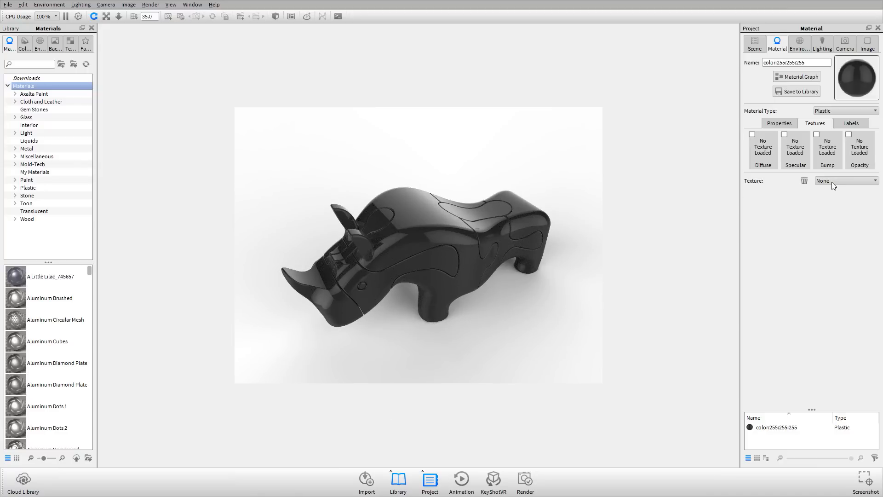
Return to KeyShot, apply a Color Gradient texture to the rhinoceros's Diffuse channel and view it from above
{"action": "double_click", "coordinate": [775, 162]}
{"action": "key", "text": "Escape"}
{"action": "left_click", "coordinate": [849, 181]}
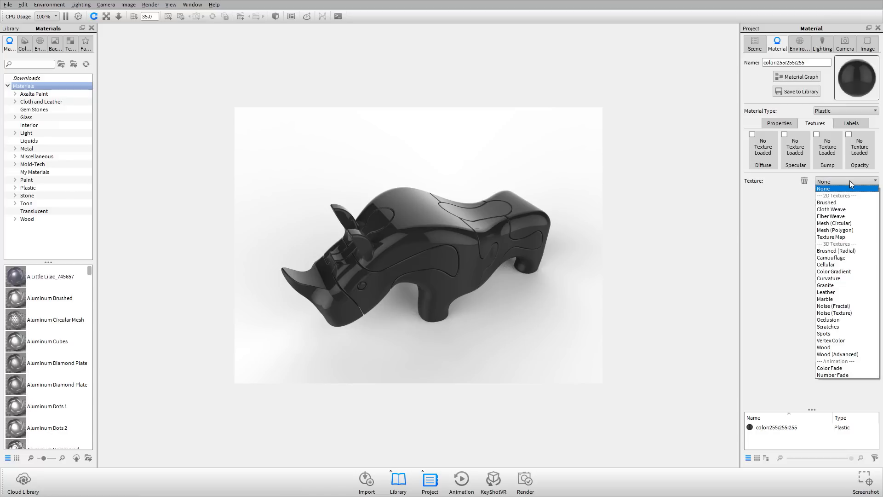
{"action": "left_click", "coordinate": [846, 274]}
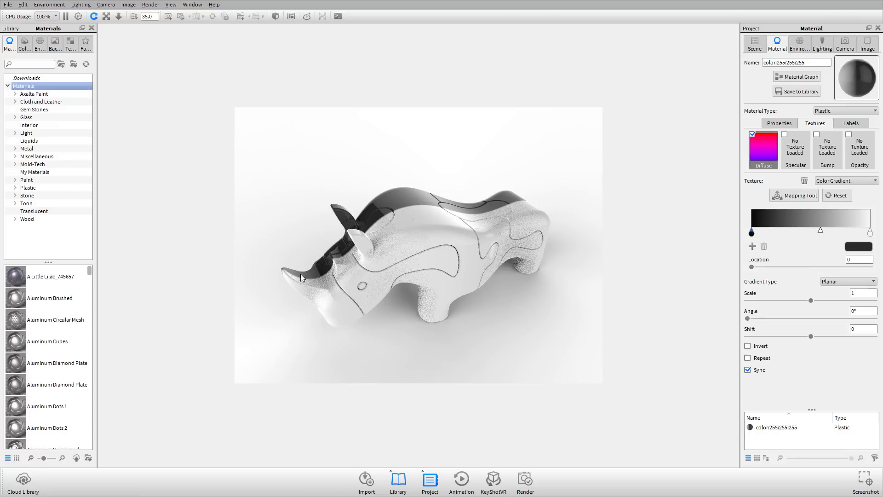
{"action": "left_click_drag", "start_coordinate": [300, 275], "coordinate": [472, 248]}
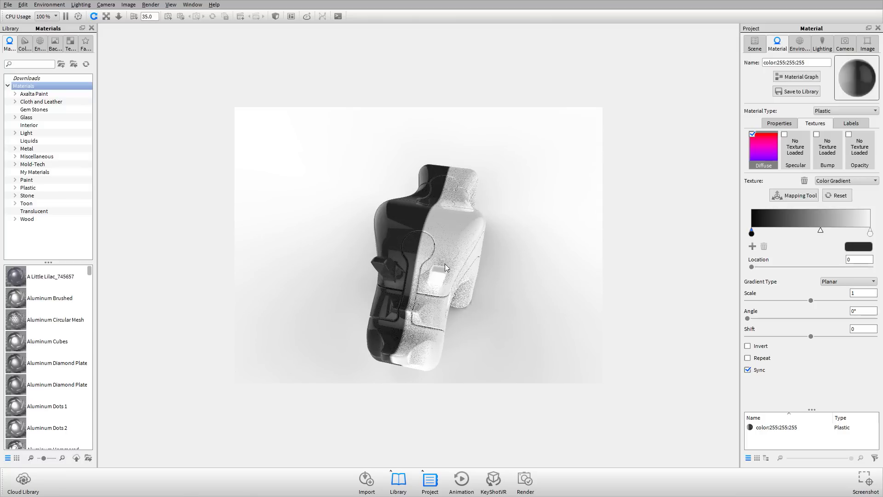
Set the colour gradient's scale to 20, shift its mapping along the X axis and accept the placement
{"action": "left_click", "coordinate": [866, 293]}
{"action": "double_click", "coordinate": [868, 293]}
{"action": "key", "text": "Tab"}
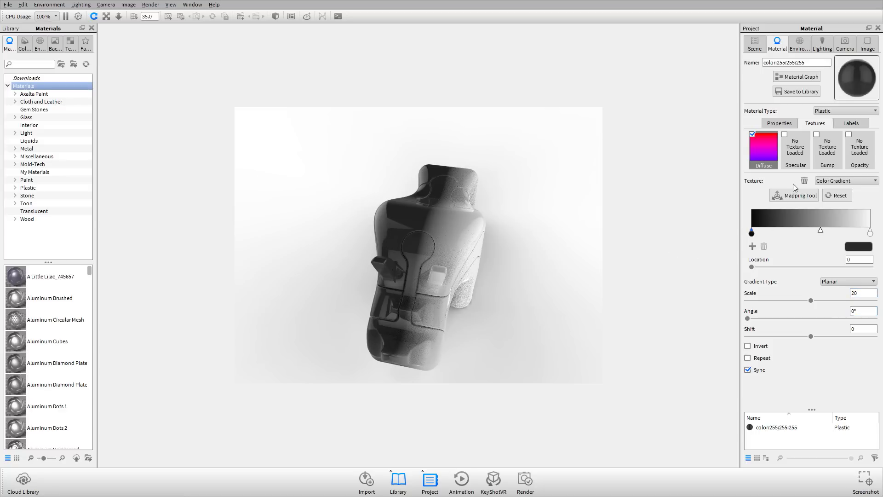
{"action": "left_click", "coordinate": [796, 195]}
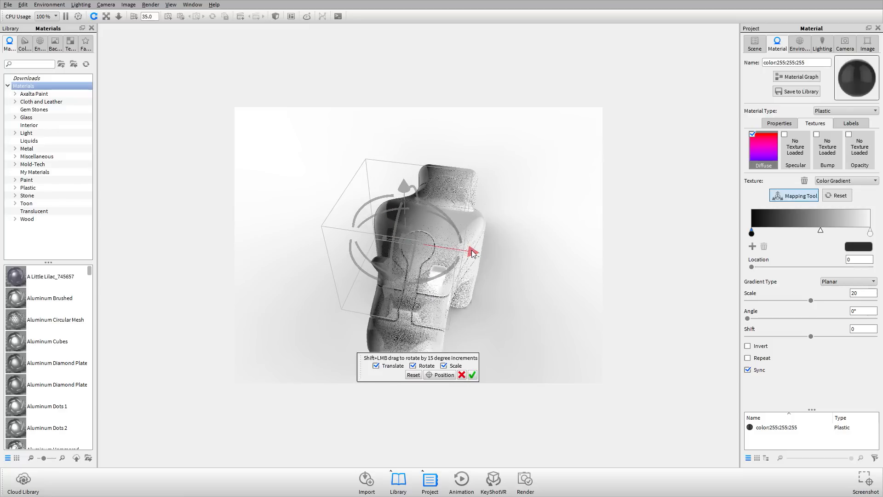
{"action": "left_click", "coordinate": [472, 375]}
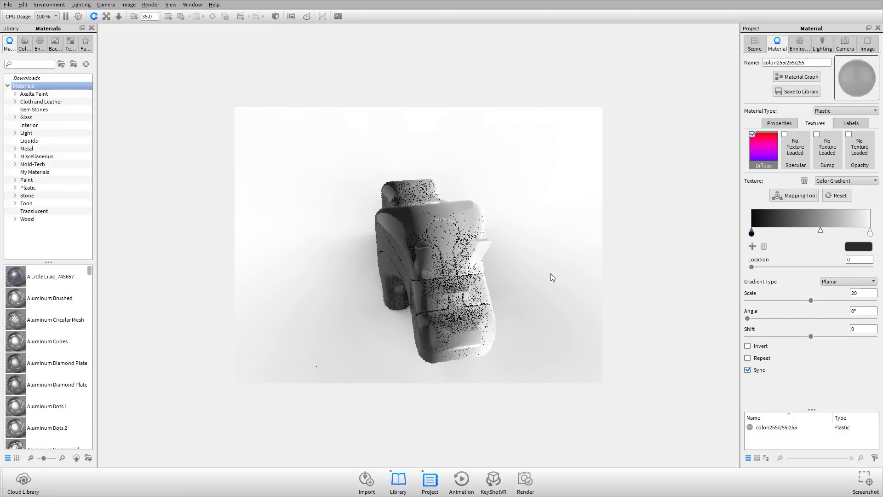
Add a colour stop at location 0.5 of the gradient and make it red
{"action": "left_click", "coordinate": [752, 247]}
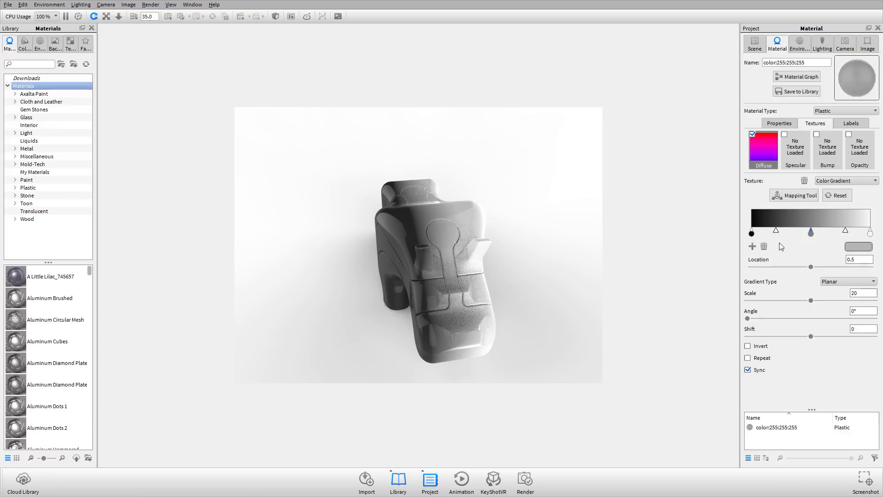
{"action": "left_click", "coordinate": [854, 247]}
{"action": "left_click_drag", "start_coordinate": [835, 175], "coordinate": [854, 147]}
{"action": "left_click", "coordinate": [811, 375]}
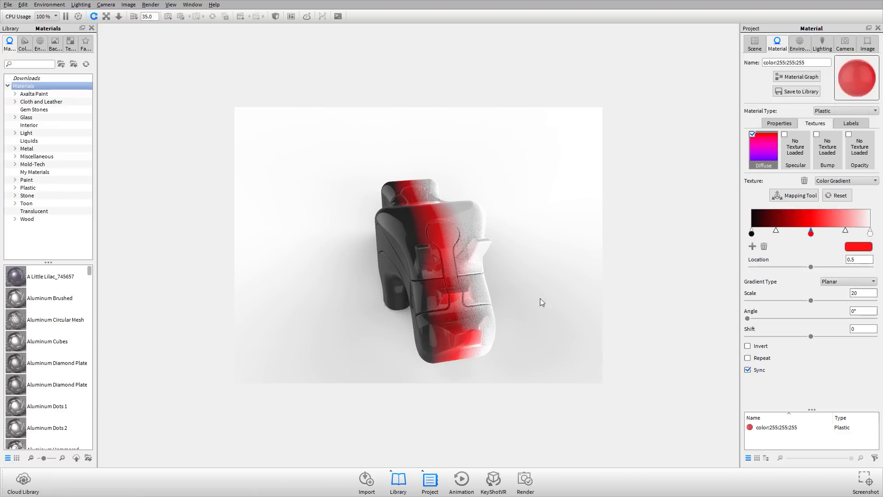
Use the Mapping Tool to rotate the gradient so it runs along the rhinoceros's length, shift it along X and accept
{"action": "left_click_drag", "start_coordinate": [385, 215], "coordinate": [412, 271]}
{"action": "left_click", "coordinate": [790, 197]}
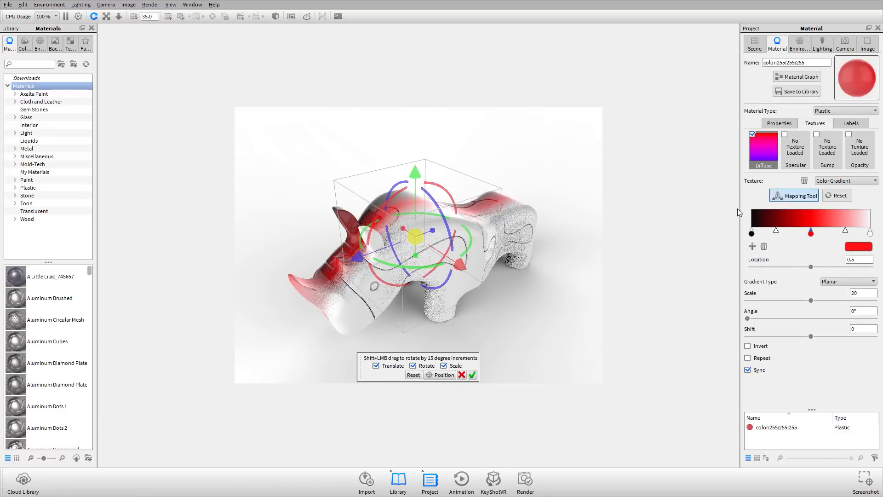
{"action": "left_click_drag", "start_coordinate": [356, 112], "coordinate": [435, 102]}
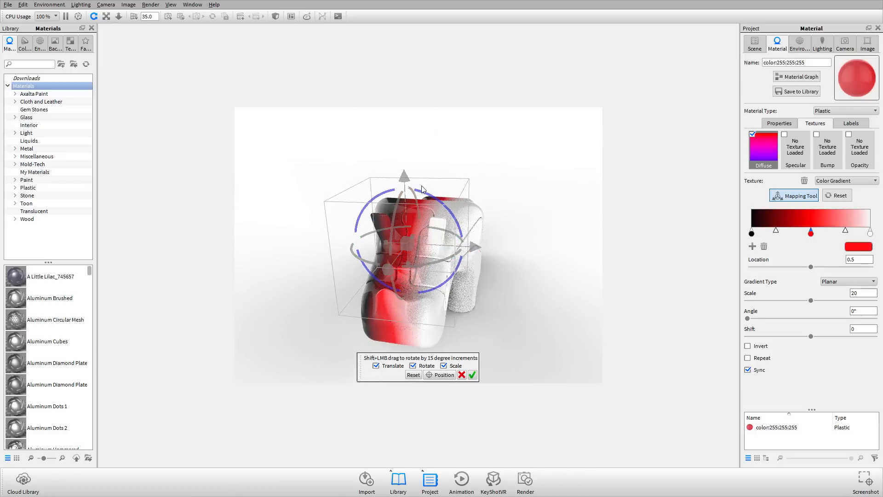
{"action": "left_click_drag", "start_coordinate": [362, 213], "coordinate": [338, 166]}
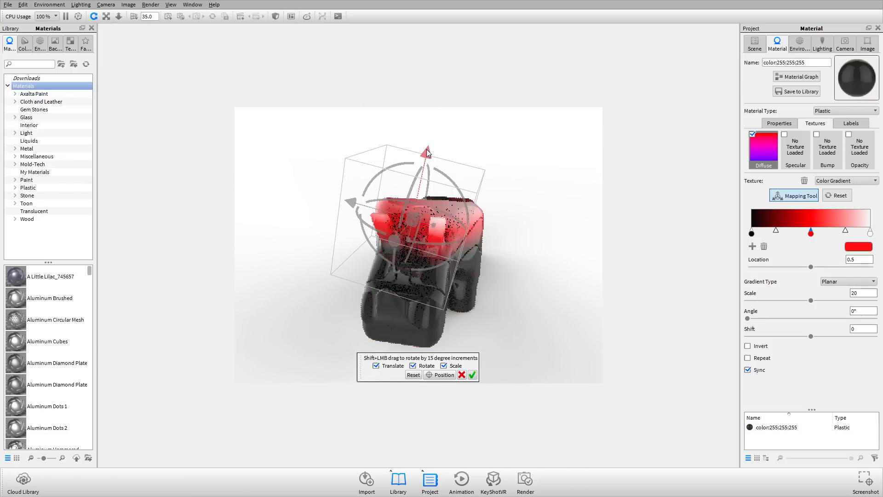
{"action": "left_click_drag", "start_coordinate": [542, 203], "coordinate": [410, 184]}
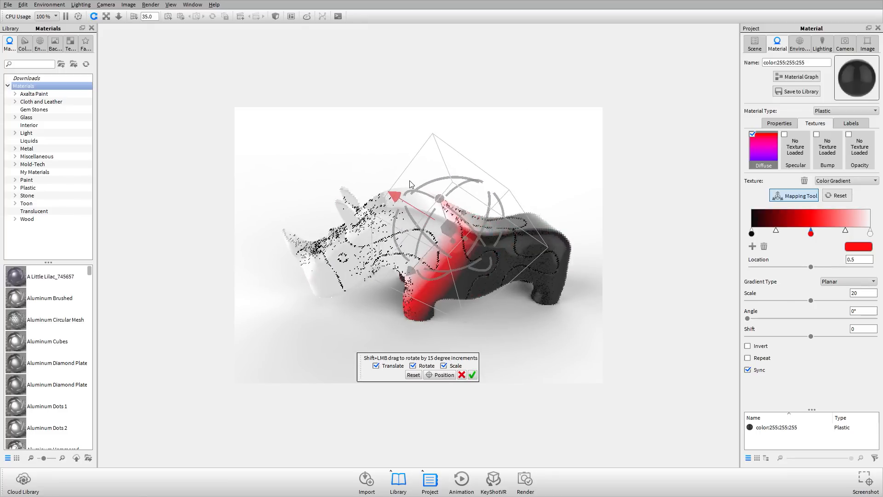
{"action": "left_click", "coordinate": [471, 375]}
Delete the red colour stop and remove the Color Gradient texture from the Diffuse channel
{"action": "left_click_drag", "start_coordinate": [437, 355], "coordinate": [444, 262]}
{"action": "scroll", "coordinate": [444, 259], "scroll_direction": "up", "scroll_amount": 2}
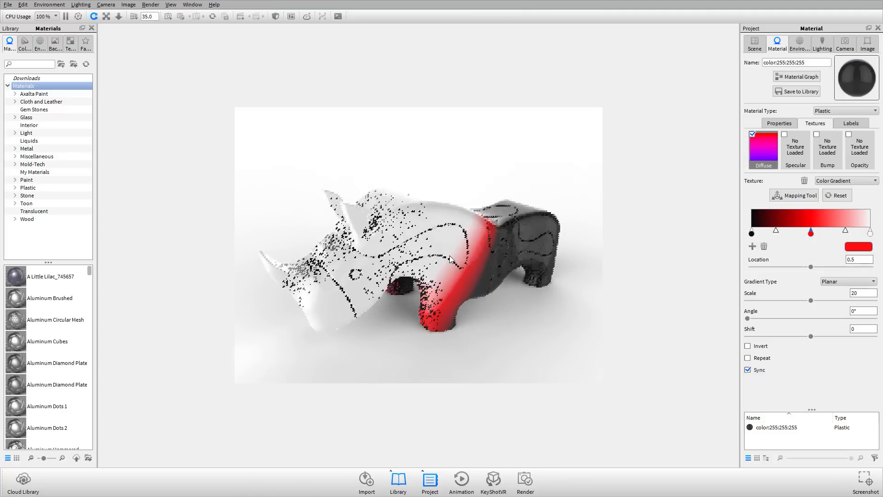
{"action": "left_click", "coordinate": [764, 246]}
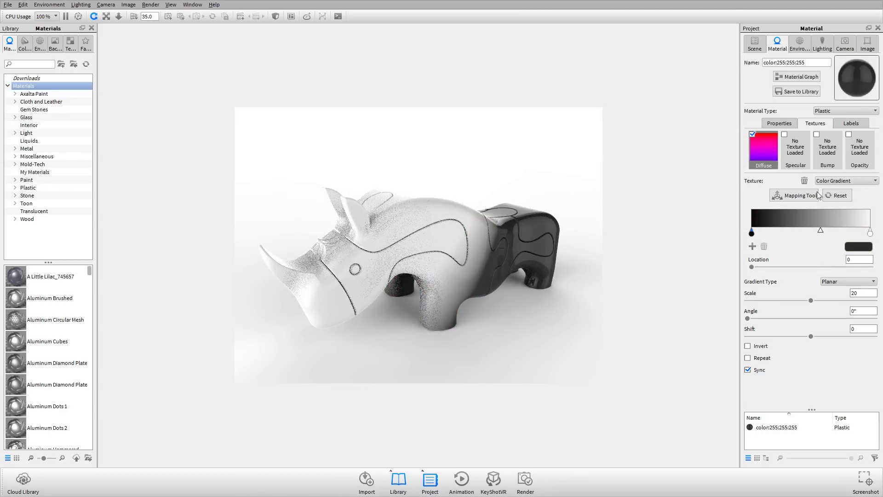
{"action": "left_click", "coordinate": [804, 181]}
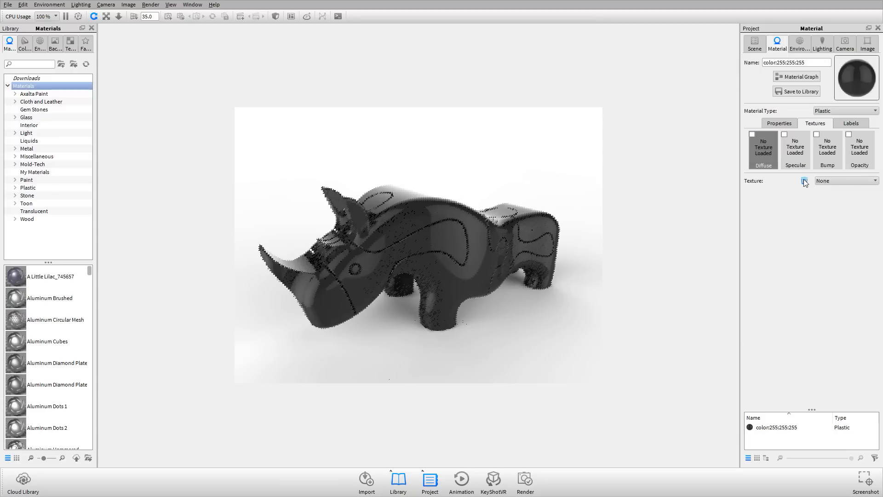
Apply a fresh Color Gradient texture with default settings to the rhinoceros's Diffuse channel and check it on the model
{"action": "left_click", "coordinate": [826, 180]}
{"action": "left_click", "coordinate": [833, 272]}
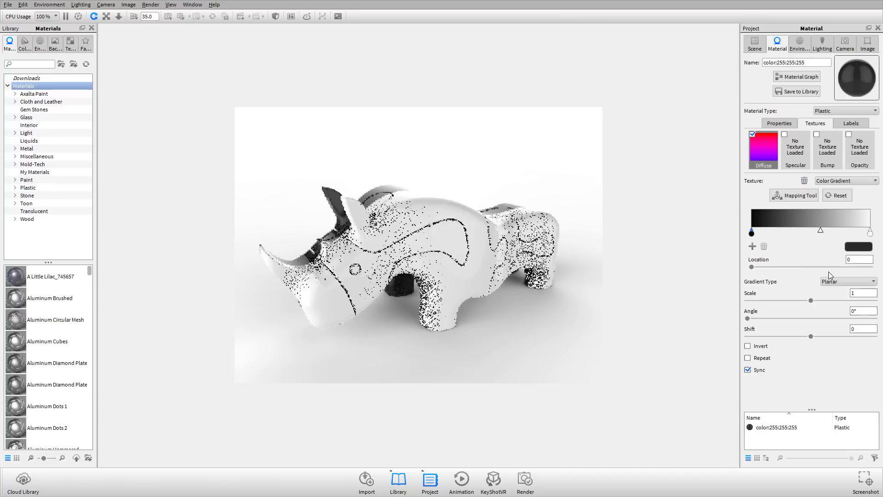
{"action": "left_click_drag", "start_coordinate": [460, 263], "coordinate": [502, 264]}
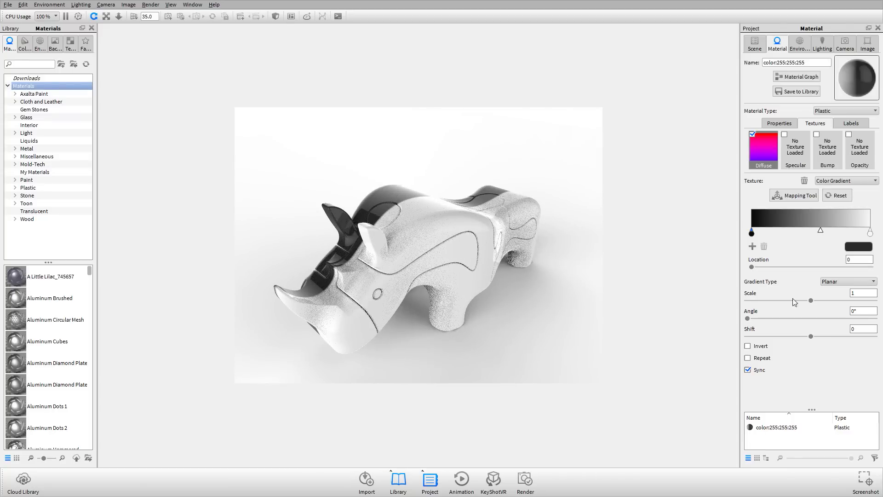
Set the Color Gradient's gradient type to View Direction and check the effect on the rhinoceros
{"action": "left_click", "coordinate": [859, 281]}
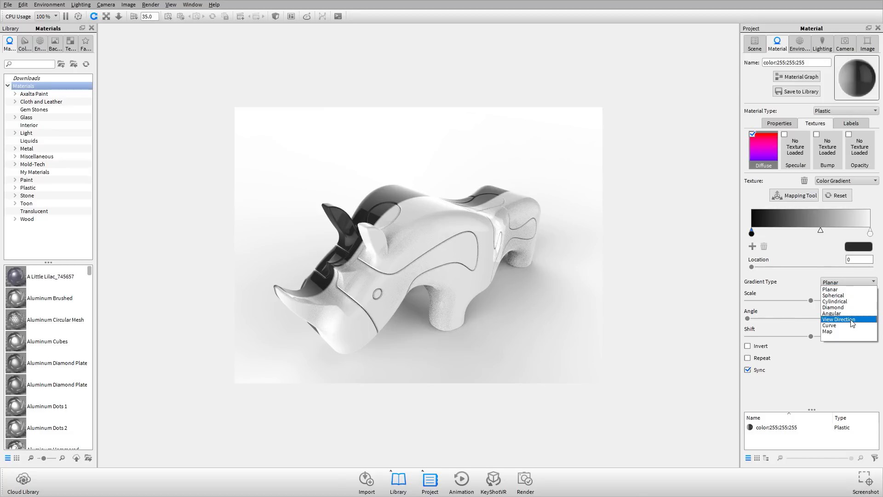
{"action": "left_click", "coordinate": [838, 320]}
{"action": "left_click_drag", "start_coordinate": [460, 279], "coordinate": [483, 274]}
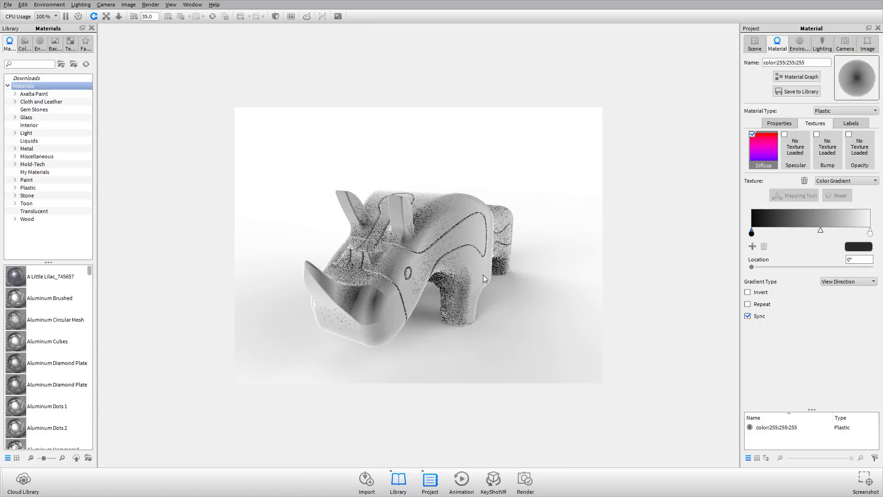
Make the gradient's first colour stop pure red and inspect the rhinoceros from several viewing angles
{"action": "double_click", "coordinate": [752, 233]}
{"action": "left_click_drag", "start_coordinate": [783, 187], "coordinate": [854, 146]}
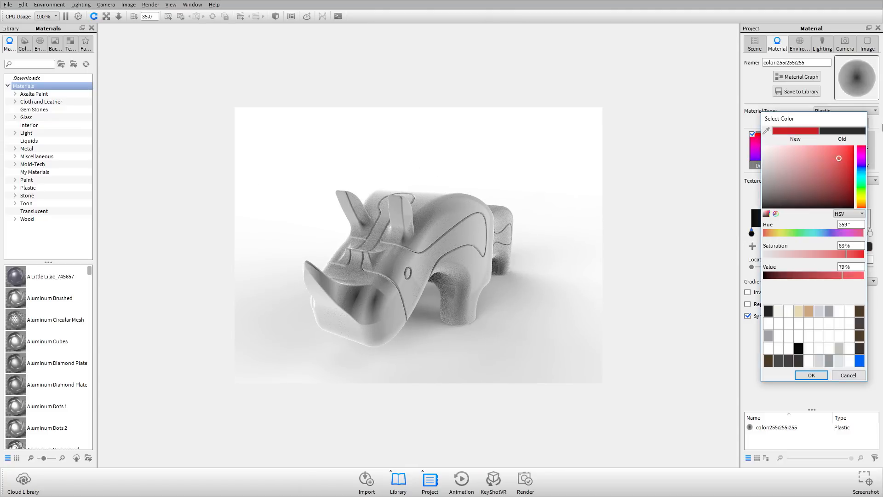
{"action": "left_click", "coordinate": [812, 375]}
{"action": "left_click_drag", "start_coordinate": [557, 301], "coordinate": [409, 239]}
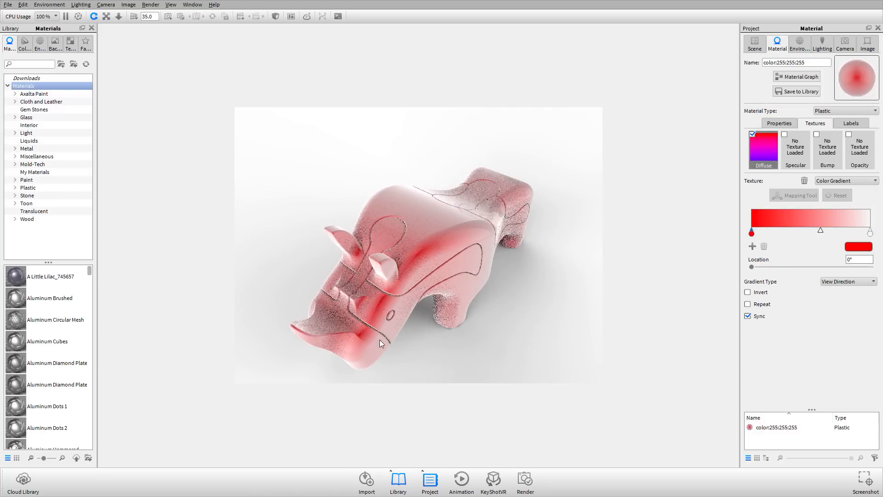
{"action": "left_click_drag", "start_coordinate": [380, 340], "coordinate": [437, 297]}
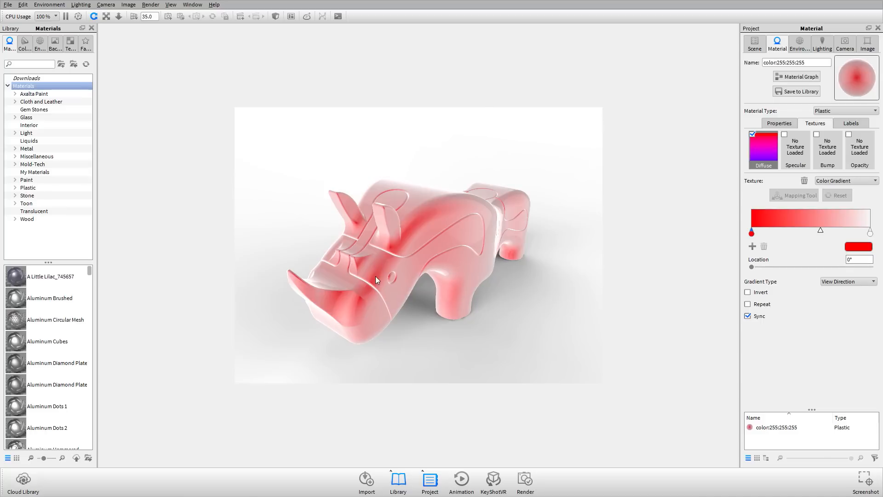
{"action": "left_click_drag", "start_coordinate": [376, 277], "coordinate": [377, 296]}
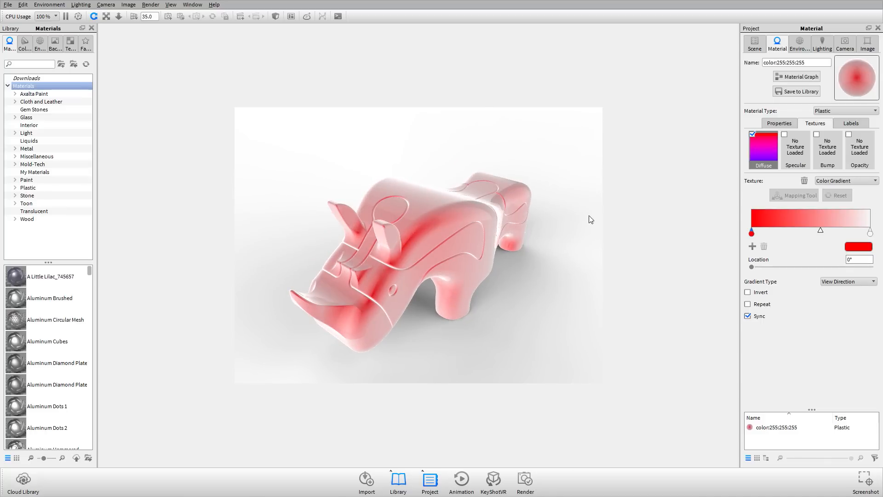
Change the gradient's first colour stop to light grey with 0% saturation and 85% value
{"action": "left_click", "coordinate": [849, 247]}
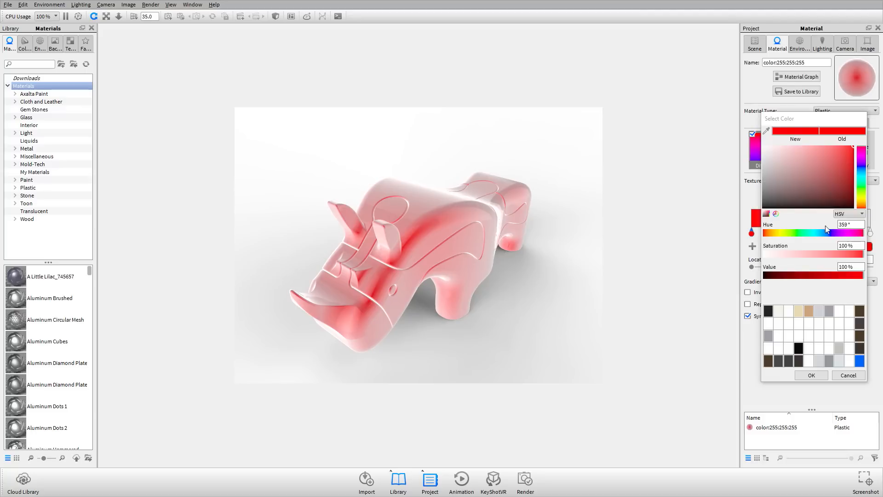
{"action": "mouse_move", "coordinate": [791, 168]}
{"action": "left_mouse_down"}
{"action": "mouse_move", "coordinate": [750, 155]}
{"action": "mouse_move", "coordinate": [766, 155]}
{"action": "mouse_move", "coordinate": [752, 159]}
{"action": "left_mouse_up"}
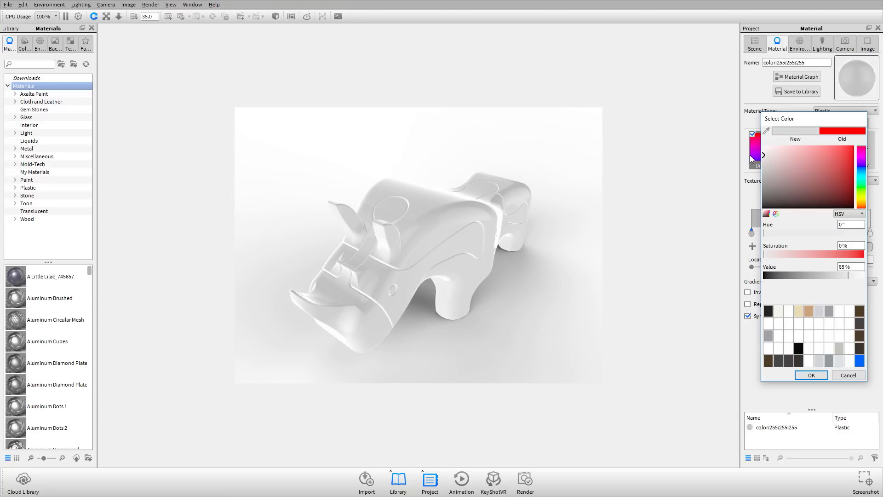
{"action": "left_click", "coordinate": [810, 375]}
Set the plastic's Diffuse colour to white and re-enable the Color Gradient texture on the Diffuse channel
{"action": "left_click", "coordinate": [766, 126]}
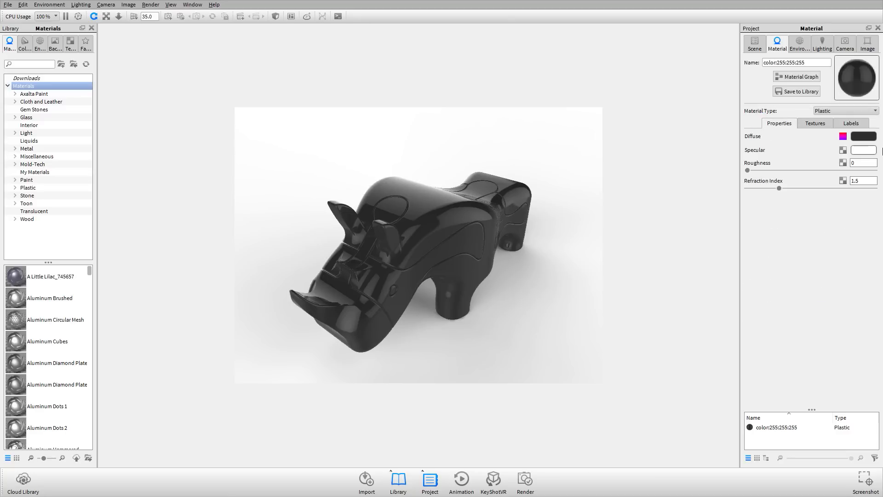
{"action": "left_click", "coordinate": [865, 137]}
{"action": "left_click_drag", "start_coordinate": [789, 85], "coordinate": [758, 39]}
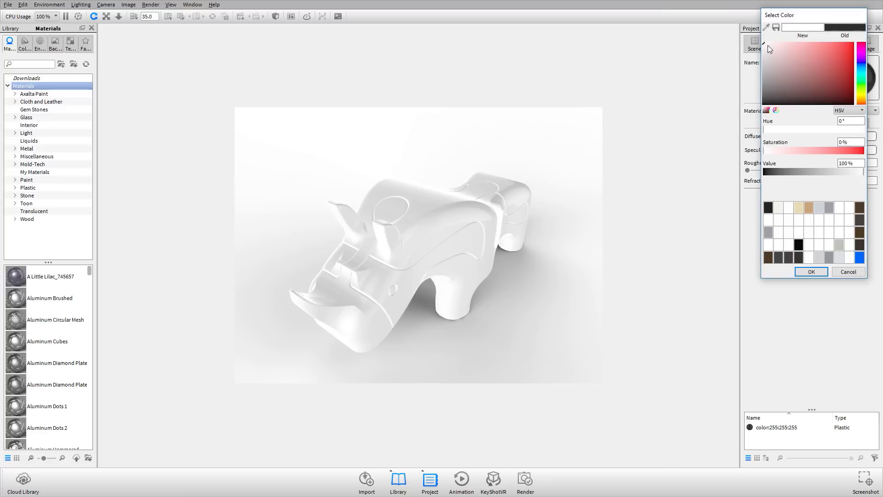
{"action": "left_click", "coordinate": [805, 271]}
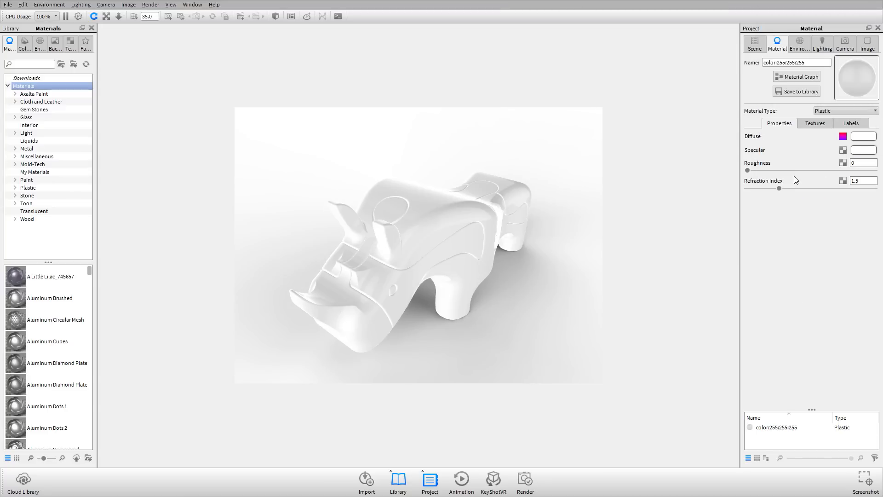
{"action": "left_click", "coordinate": [809, 124]}
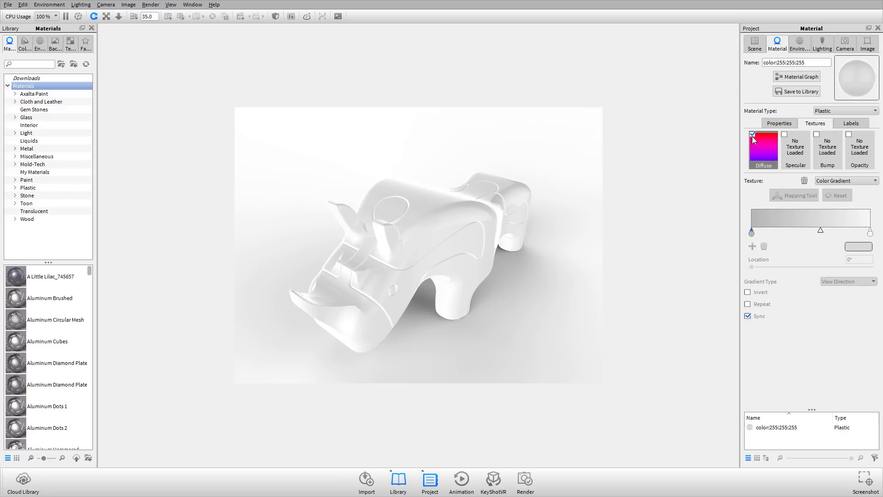
{"action": "left_click", "coordinate": [752, 135]}
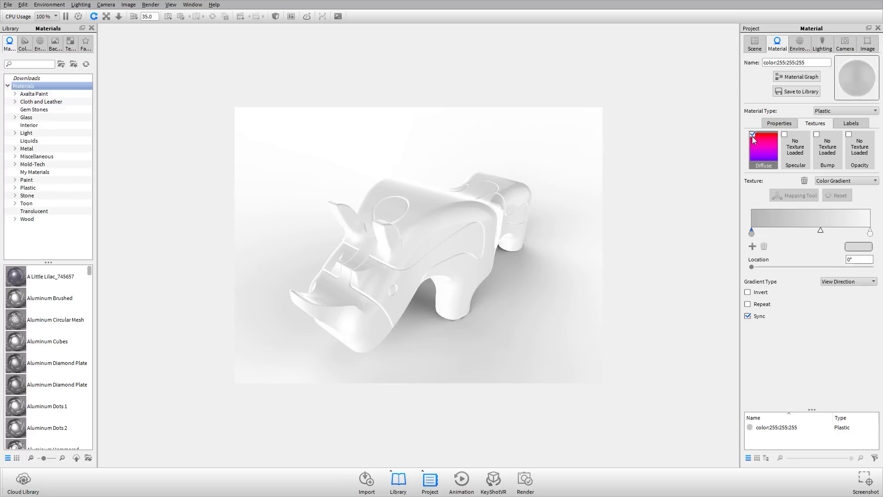
Add a middle colour stop at 45° to the gradient, lighten the first stop to near white and inspect the rhinoceros up close
{"action": "left_click", "coordinate": [752, 247]}
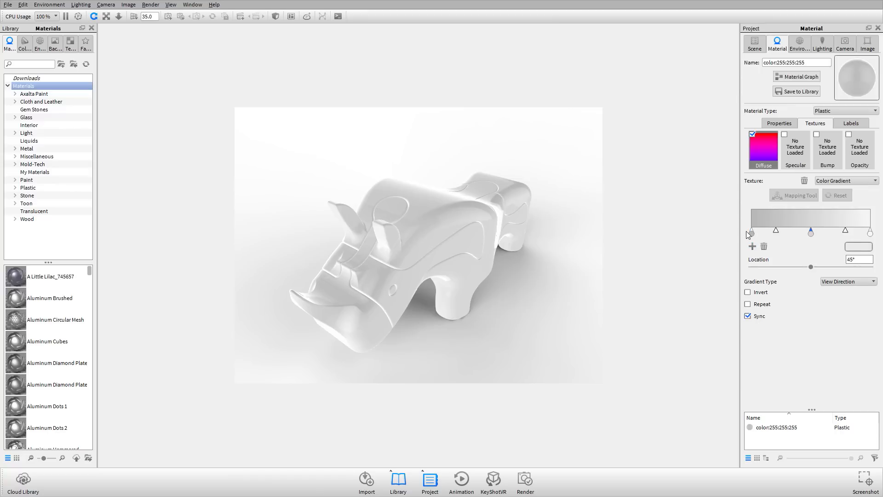
{"action": "double_click", "coordinate": [751, 233]}
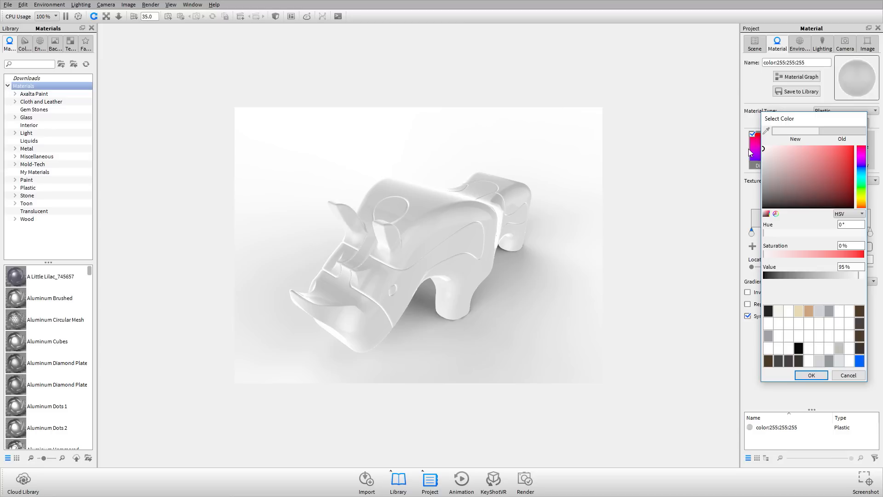
{"action": "left_click", "coordinate": [811, 375]}
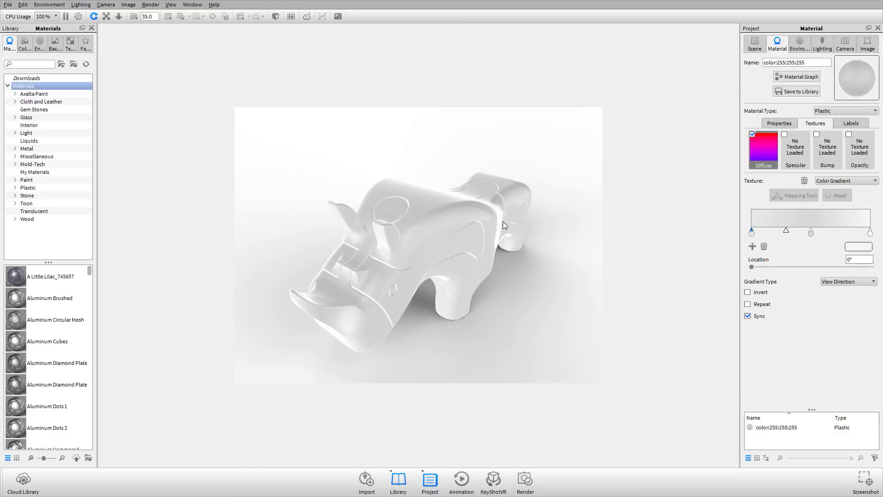
{"action": "left_click_drag", "start_coordinate": [503, 222], "coordinate": [472, 205]}
{"action": "left_click_drag", "start_coordinate": [355, 302], "coordinate": [426, 245]}
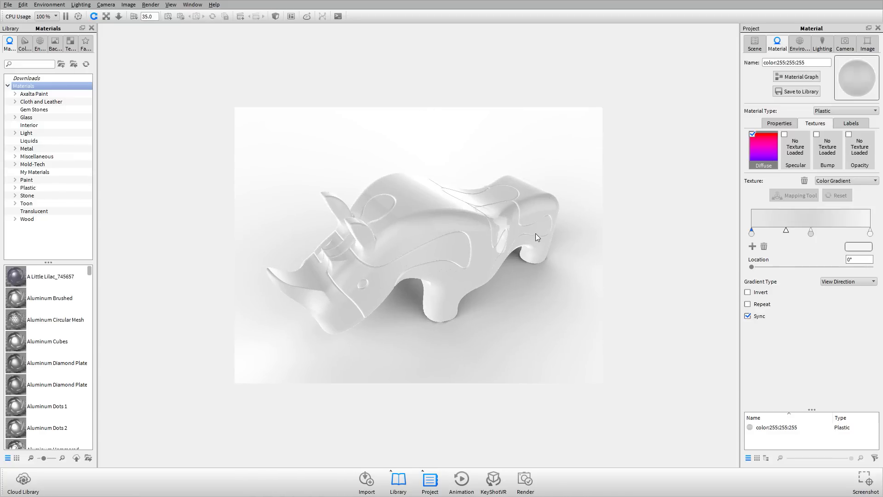
{"action": "left_click_drag", "start_coordinate": [510, 237], "coordinate": [457, 261]}
{"action": "scroll", "coordinate": [452, 212], "scroll_direction": "up", "scroll_amount": 5}
{"action": "left_click_drag", "start_coordinate": [453, 212], "coordinate": [435, 263]}
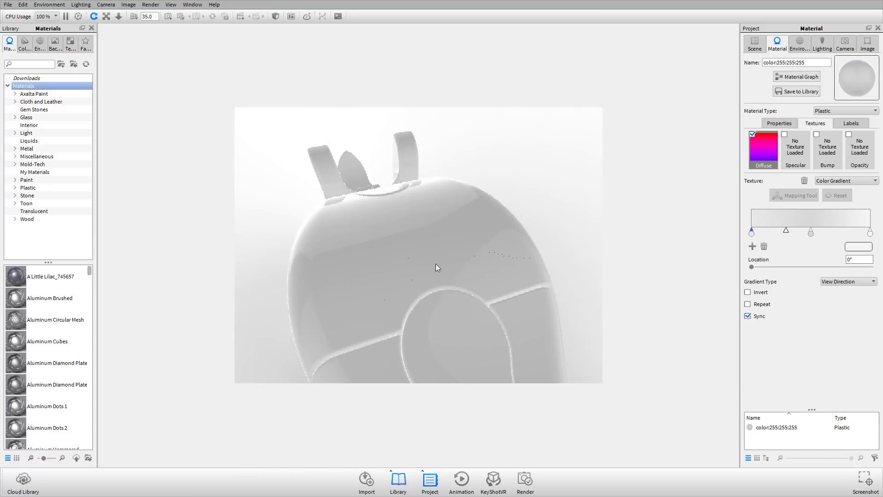
Replace the Diffuse channel's Color Gradient with a Noise (Texture) and check the pattern up close on the rhinoceros's surface
{"action": "left_click", "coordinate": [804, 181]}
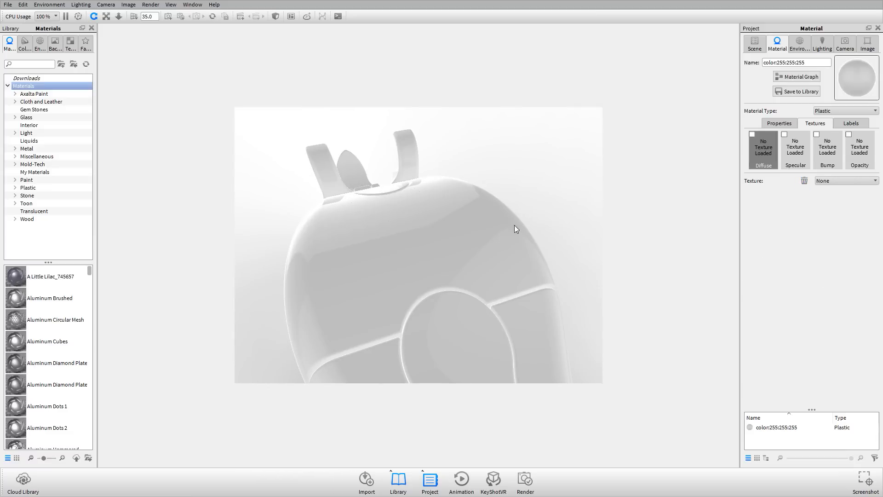
{"action": "left_click_drag", "start_coordinate": [514, 225], "coordinate": [431, 241]}
{"action": "left_click", "coordinate": [849, 179]}
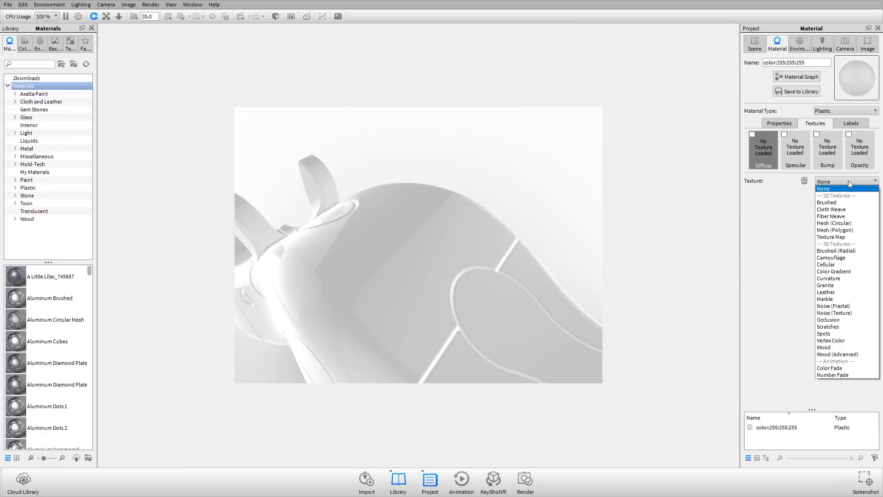
{"action": "left_click", "coordinate": [841, 313]}
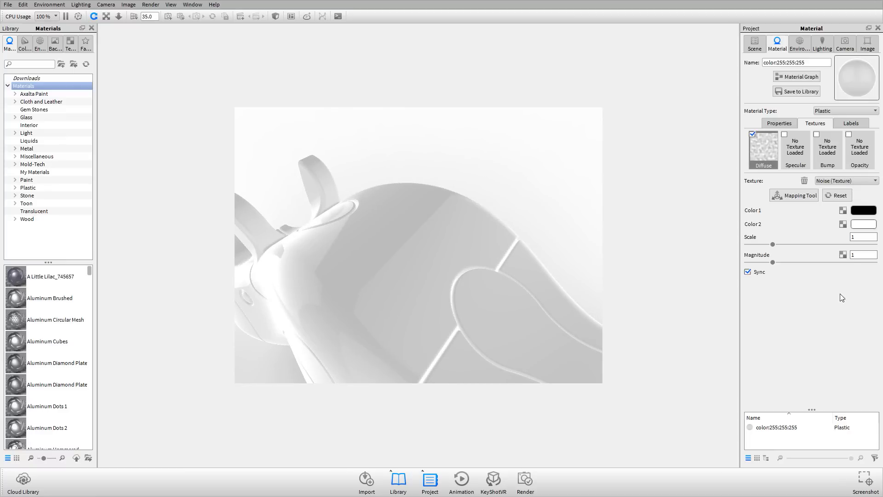
{"action": "scroll", "coordinate": [410, 246], "scroll_direction": "up", "scroll_amount": 10}
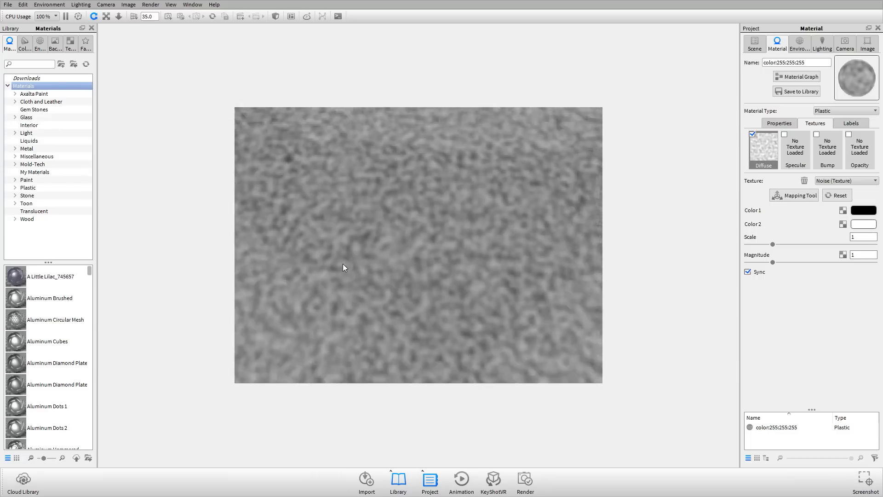
{"action": "scroll", "coordinate": [343, 263], "scroll_direction": "down", "scroll_amount": 5}
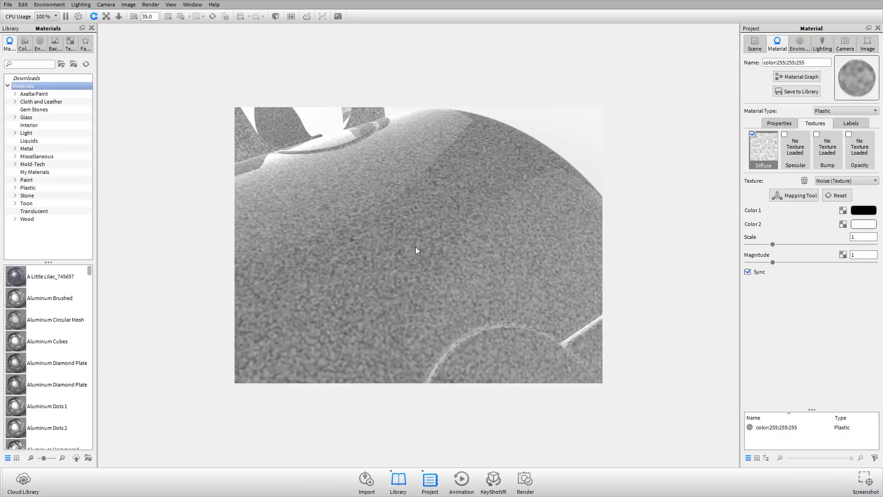
{"action": "scroll", "coordinate": [415, 246], "scroll_direction": "up", "scroll_amount": 5}
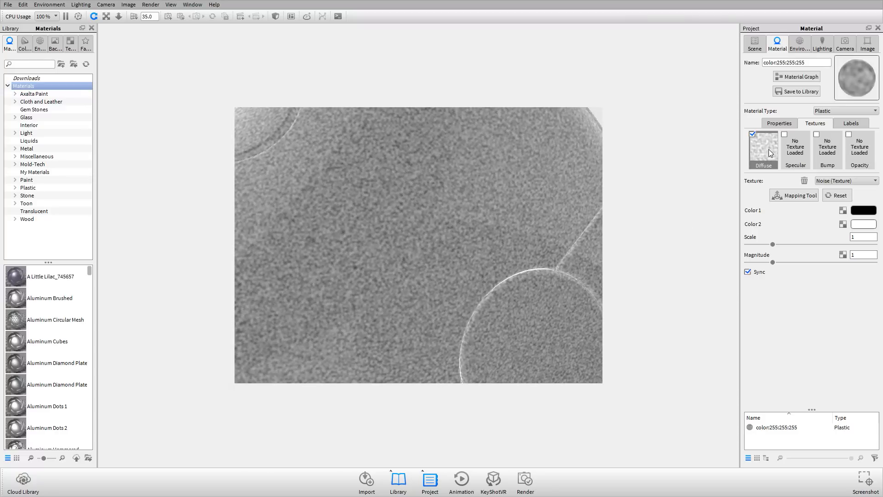
Move the Noise (Texture) from Diffuse to Bump and set the Diffuse colour to dark grey with 0% saturation and 26% value
{"action": "left_click_drag", "start_coordinate": [768, 149], "coordinate": [826, 151]}
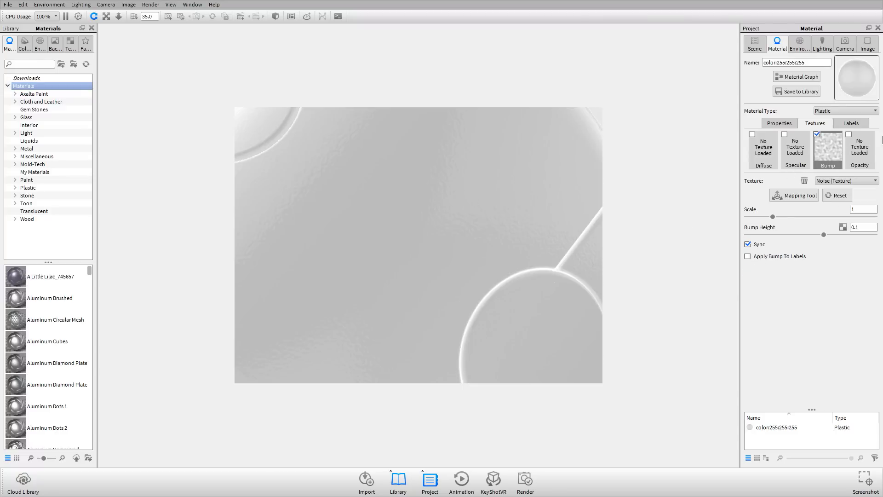
{"action": "left_click", "coordinate": [779, 123]}
{"action": "left_click", "coordinate": [872, 136]}
{"action": "left_click_drag", "start_coordinate": [777, 90], "coordinate": [753, 88]}
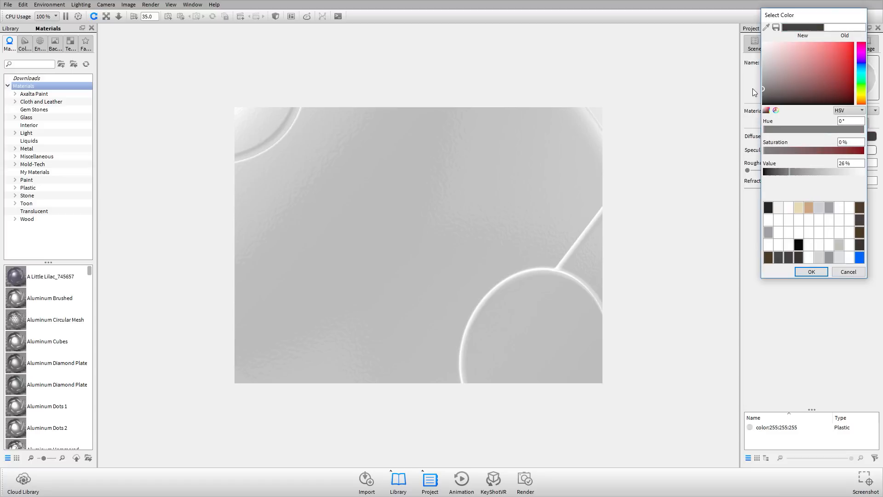
{"action": "left_click", "coordinate": [811, 271]}
{"action": "left_click", "coordinate": [823, 124]}
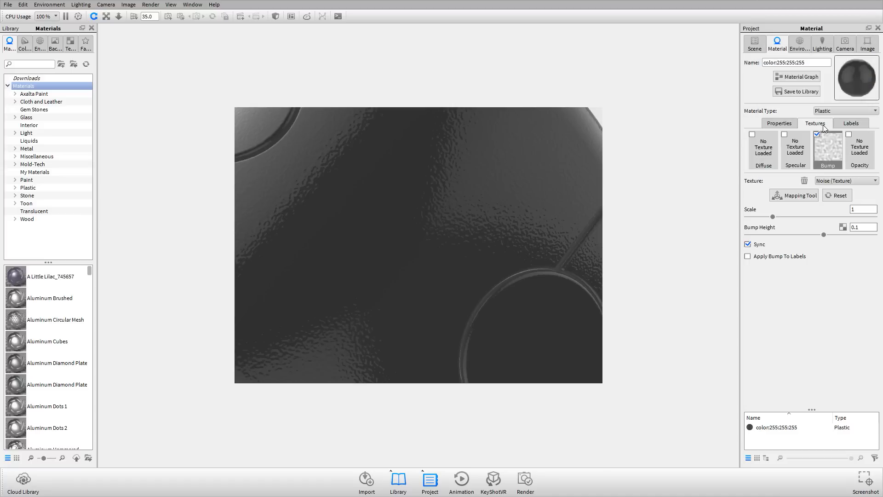
Set the bump noise's Scale to 0.47 and Bump Height to 0.225, and examine the surface relief at different distances
{"action": "left_click_drag", "start_coordinate": [475, 196], "coordinate": [412, 203]}
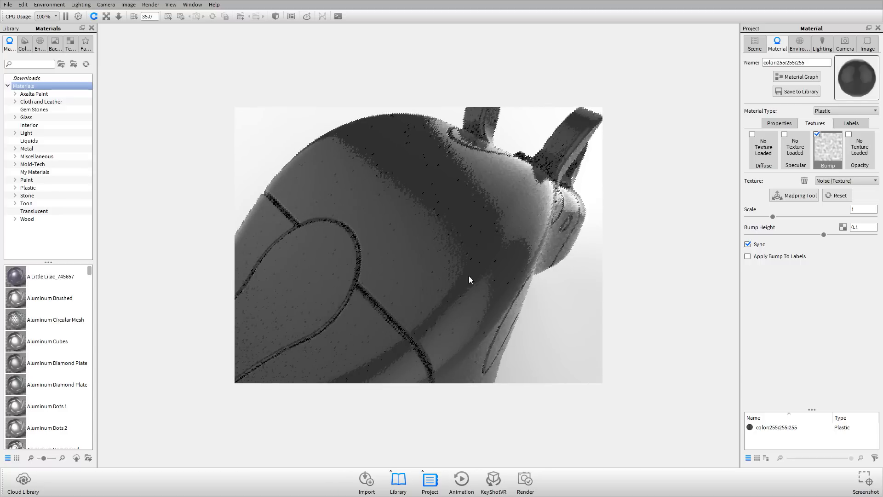
{"action": "left_click_drag", "start_coordinate": [468, 275], "coordinate": [439, 262]}
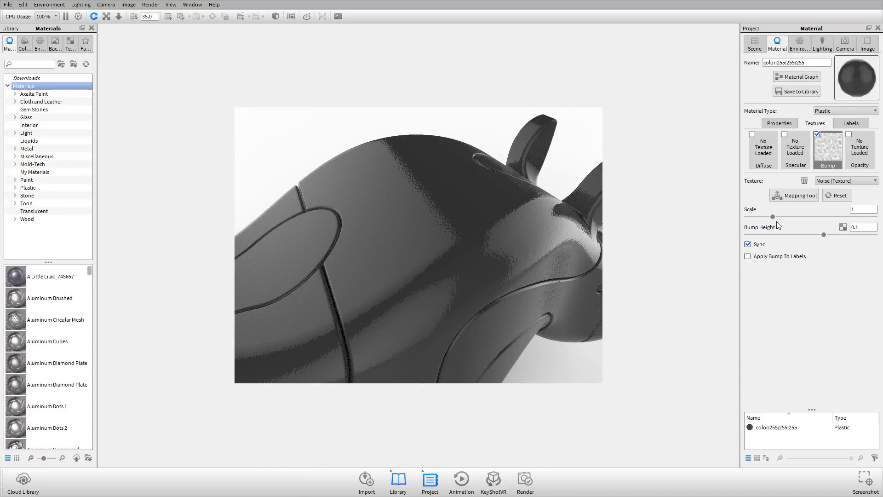
{"action": "left_click_drag", "start_coordinate": [773, 217], "coordinate": [759, 217]}
{"action": "left_click_drag", "start_coordinate": [823, 235], "coordinate": [839, 235]}
{"action": "scroll", "coordinate": [373, 183], "scroll_direction": "up", "scroll_amount": 2}
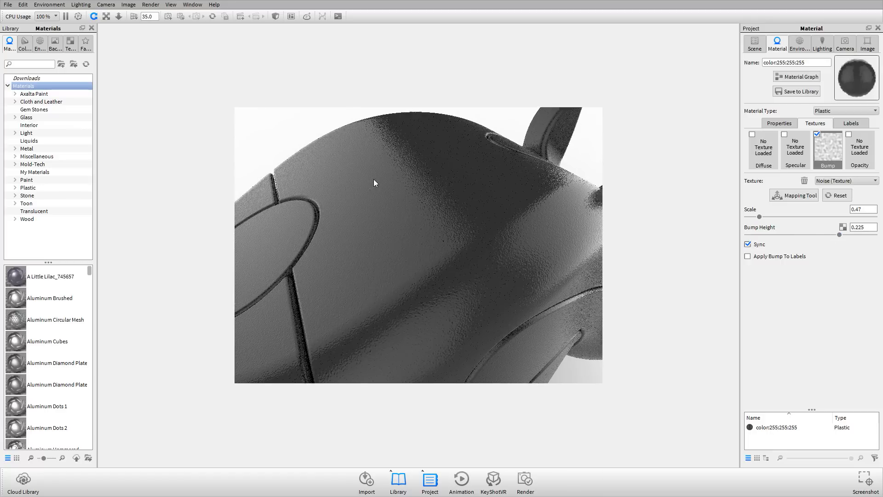
{"action": "scroll", "coordinate": [365, 187], "scroll_direction": "up", "scroll_amount": 2}
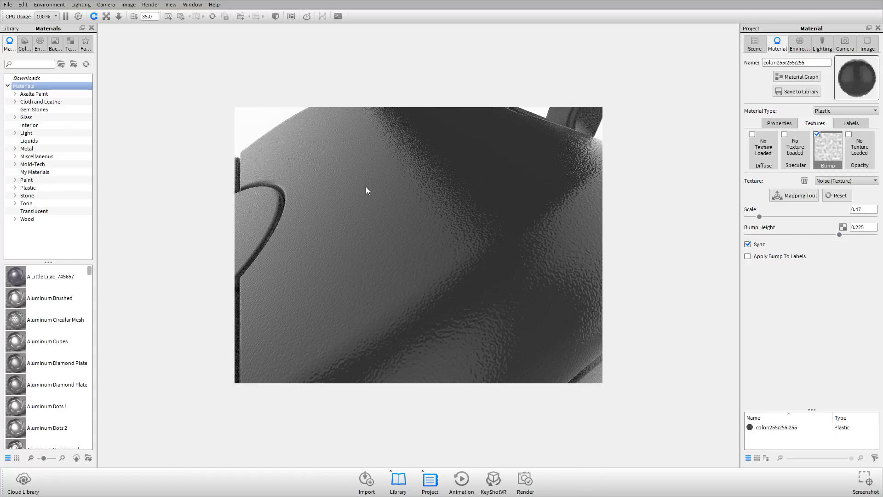
{"action": "scroll", "coordinate": [366, 190], "scroll_direction": "down", "scroll_amount": 2}
{"action": "scroll", "coordinate": [399, 189], "scroll_direction": "down", "scroll_amount": 1}
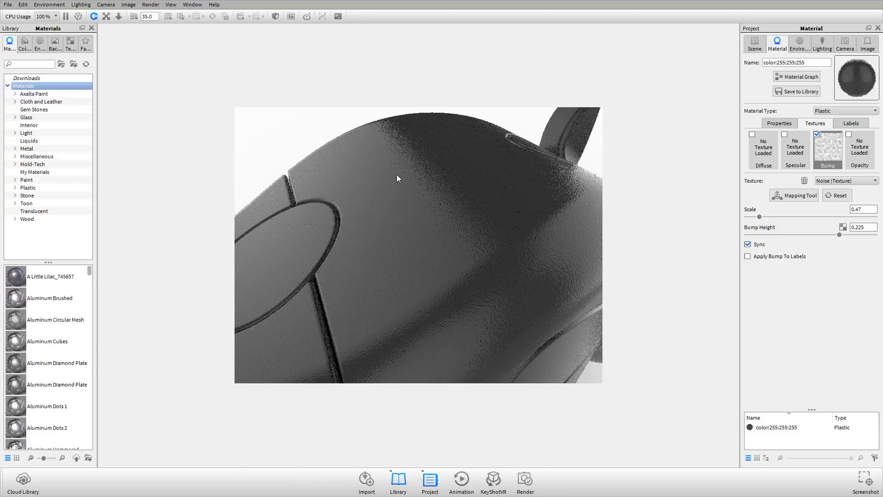
{"action": "scroll", "coordinate": [392, 185], "scroll_direction": "up", "scroll_amount": 2}
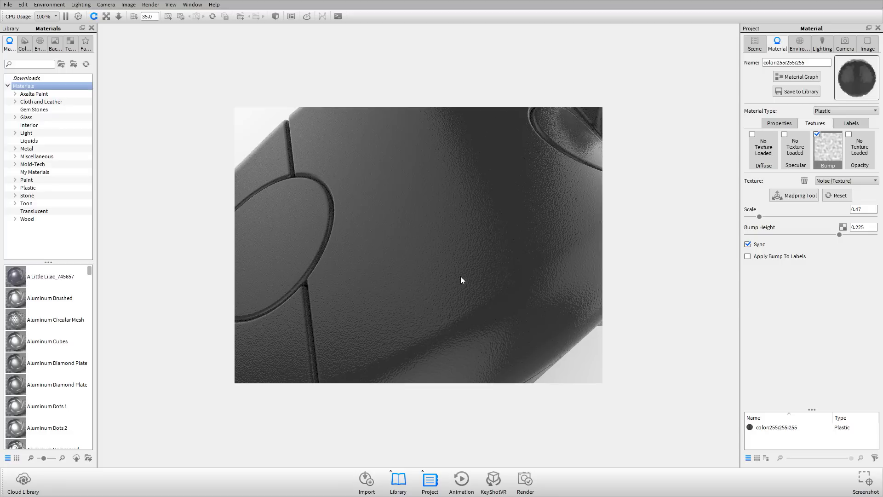
{"action": "scroll", "coordinate": [462, 280], "scroll_direction": "down", "scroll_amount": 1}
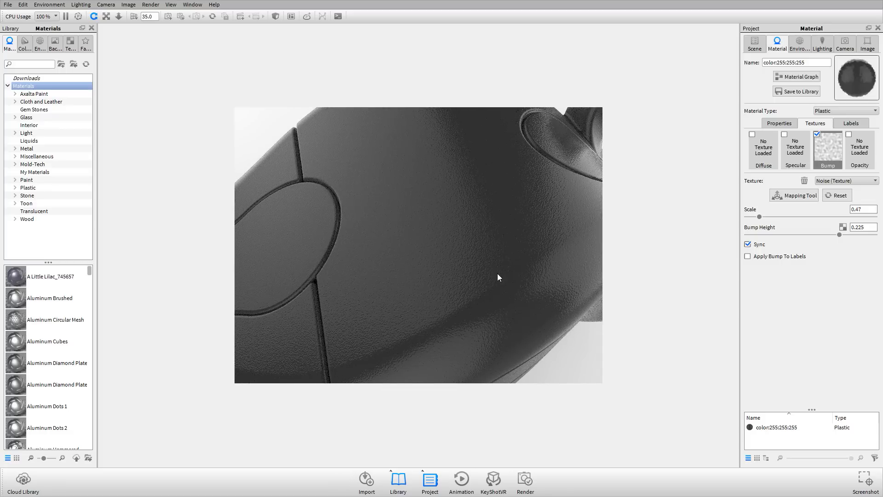
{"action": "scroll", "coordinate": [347, 293], "scroll_direction": "up", "scroll_amount": 4}
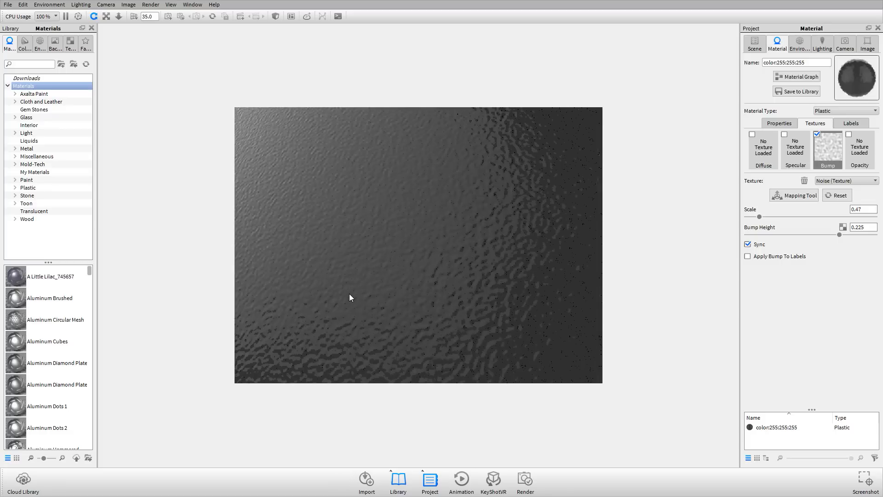
Set the plastic's Roughness to 0.105 and inspect the rhinoceros's bumpy surface from close up and farther away
{"action": "scroll", "coordinate": [350, 298], "scroll_direction": "down", "scroll_amount": 4}
{"action": "left_click", "coordinate": [780, 122]}
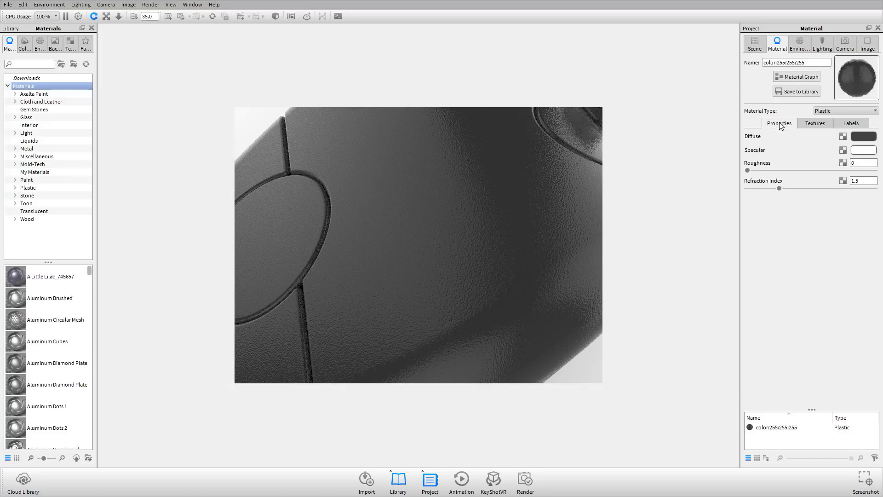
{"action": "left_click_drag", "start_coordinate": [747, 170], "coordinate": [760, 171]}
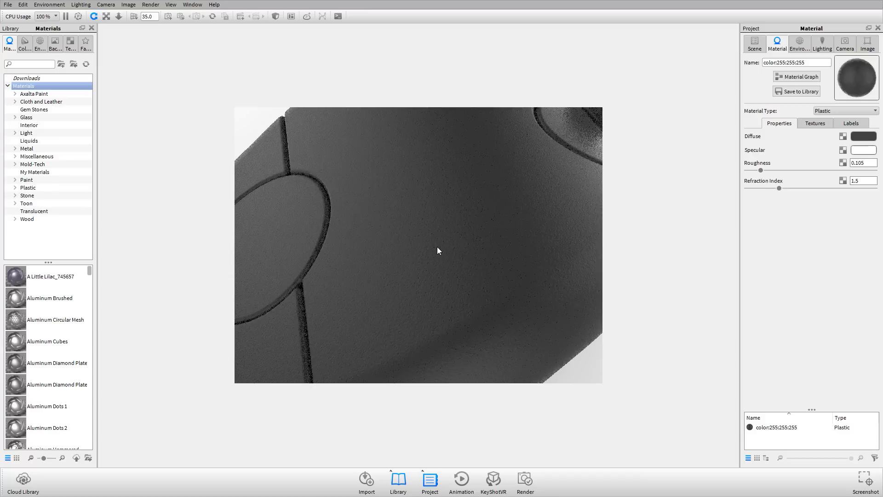
{"action": "scroll", "coordinate": [437, 247], "scroll_direction": "up", "scroll_amount": 3}
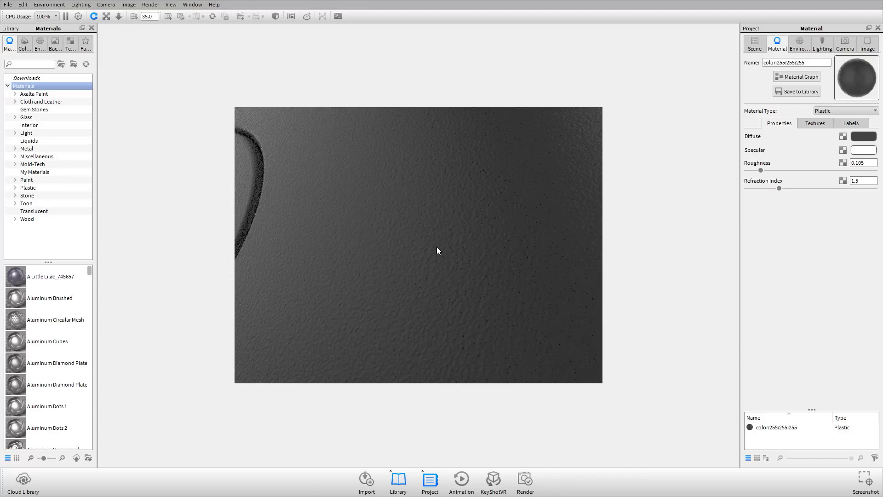
{"action": "scroll", "coordinate": [437, 250], "scroll_direction": "down", "scroll_amount": 4}
{"action": "left_click_drag", "start_coordinate": [463, 257], "coordinate": [327, 199]}
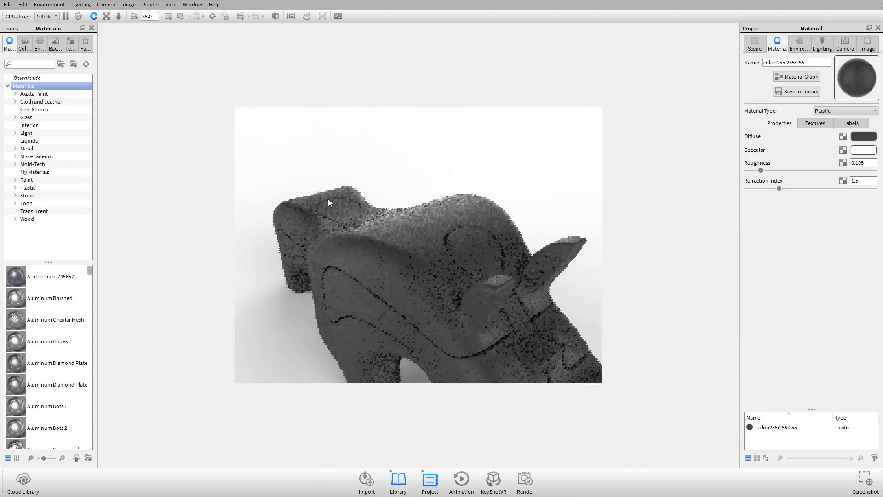
Go back to the Bump texture settings and consult the slide comparing the 2D and 3D texture examples
{"action": "left_click", "coordinate": [819, 123]}
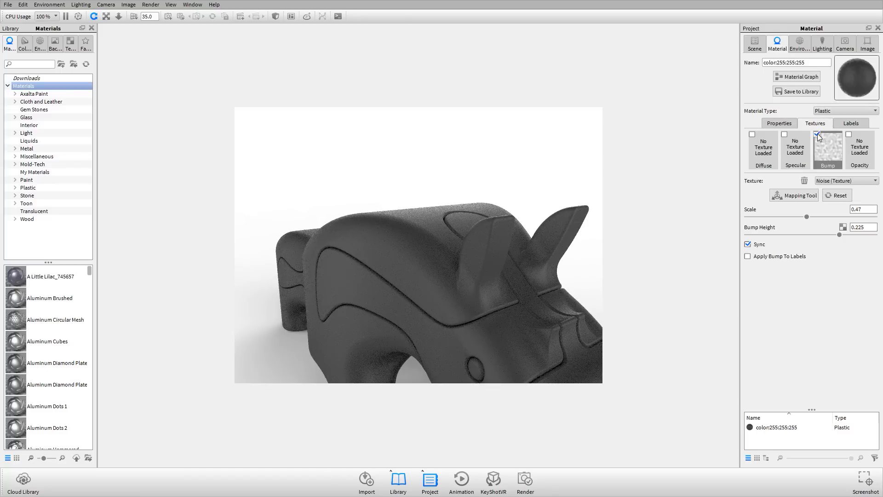
{"action": "left_click", "coordinate": [817, 134]}
{"action": "key", "text": "alt+Tab"}
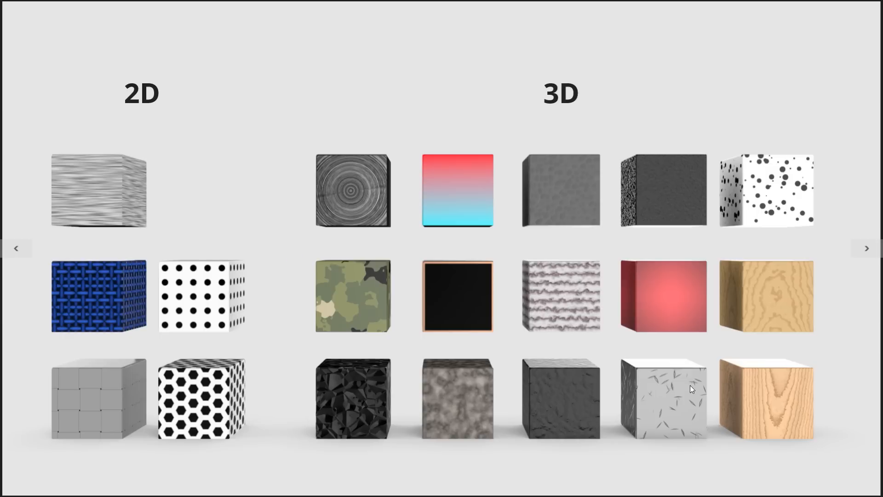
{"action": "key", "text": "alt+Tab"}
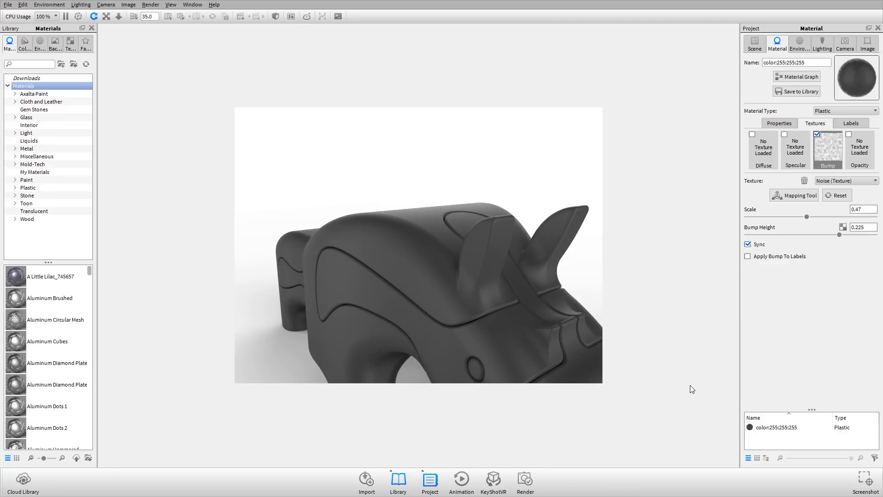
Remove the Noise (Texture) from the Bump channel, select the Diffuse channel and set the plastic's Roughness back to 0
{"action": "scroll", "coordinate": [440, 153], "scroll_direction": "down", "scroll_amount": 5}
{"action": "left_click_drag", "start_coordinate": [427, 157], "coordinate": [451, 250]}
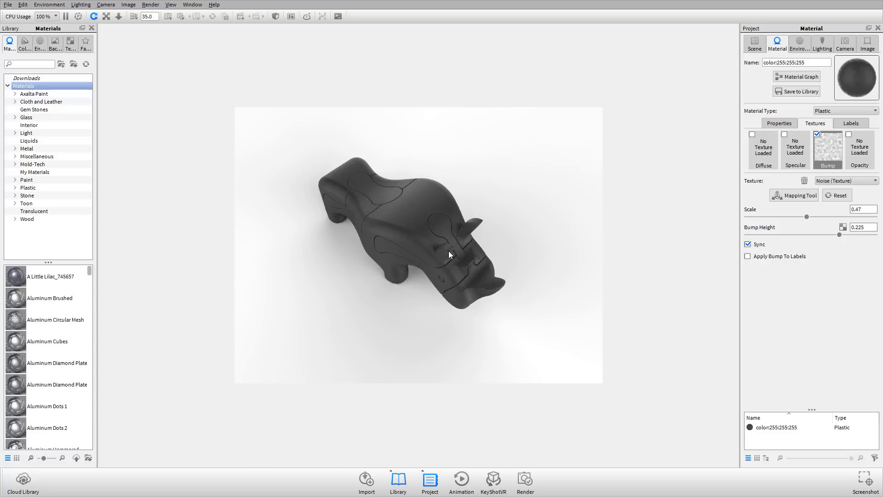
{"action": "left_click", "coordinate": [804, 181]}
{"action": "left_click", "coordinate": [768, 151]}
{"action": "left_click_drag", "start_coordinate": [391, 241], "coordinate": [379, 275]}
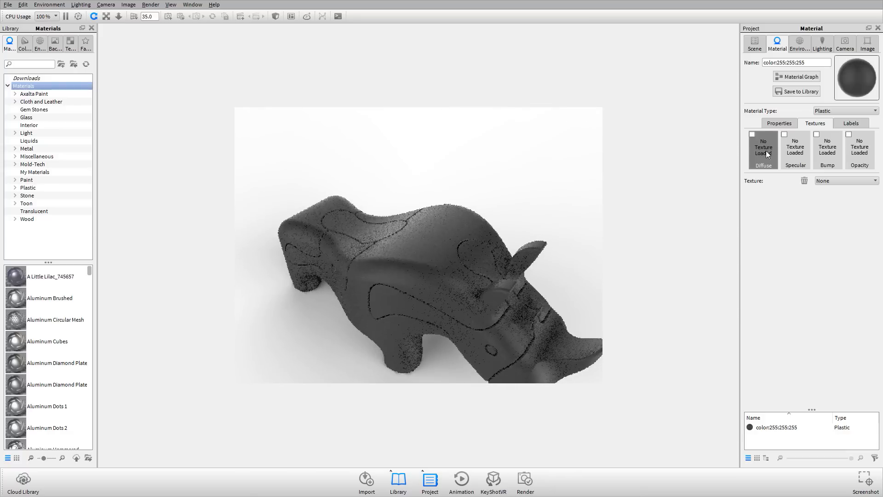
{"action": "left_click", "coordinate": [779, 123]}
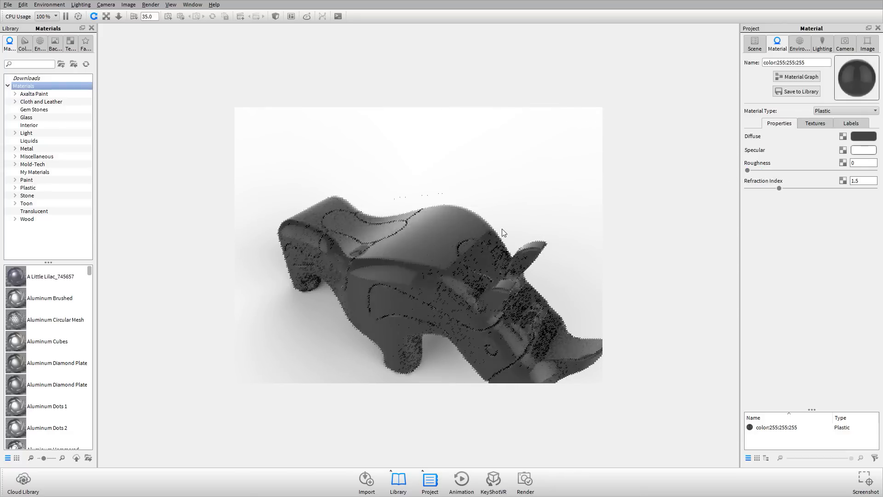
Switch to File Explorer, open Tree.346.png from the 2 Procedural Wood folder and examine the wood rings and cut boards full screen
{"action": "key", "text": "alt+Tab"}
{"action": "key", "text": "alt+Tab"}
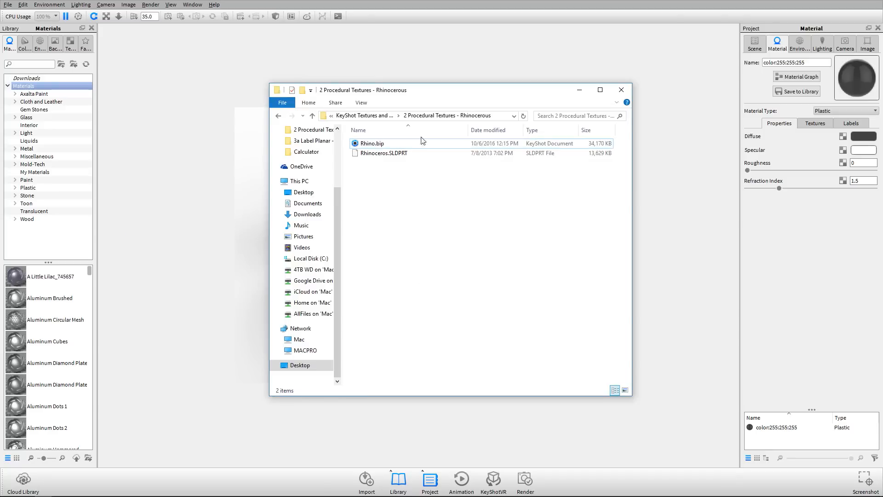
{"action": "left_click", "coordinate": [384, 117]}
{"action": "double_click", "coordinate": [587, 152]}
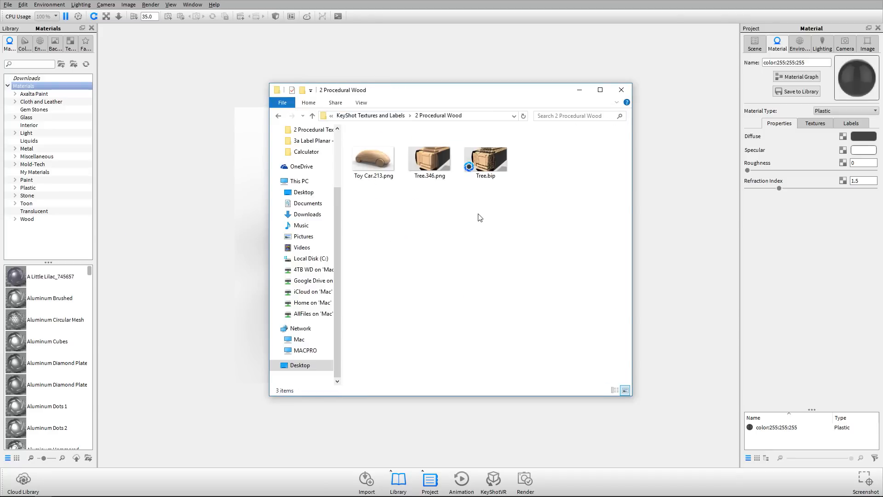
{"action": "left_click", "coordinate": [439, 161]}
{"action": "double_click", "coordinate": [440, 160]}
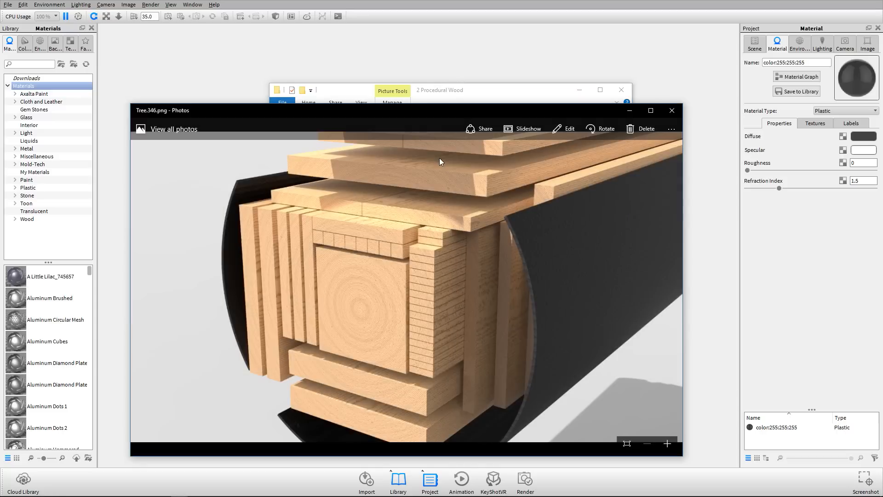
{"action": "left_click_drag", "start_coordinate": [465, 104], "coordinate": [468, 77]}
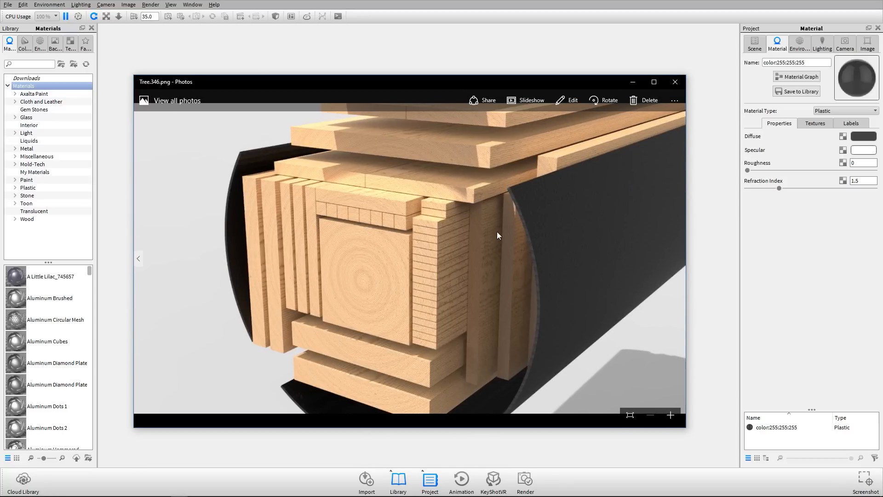
{"action": "double_click", "coordinate": [544, 85]}
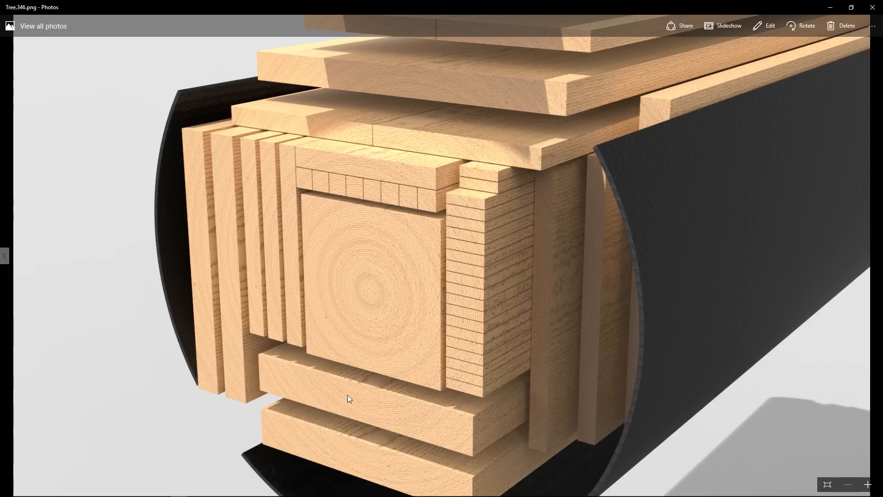
Close the picture, return to KeyShot, resume the paused render and apply a Wood (Advanced) texture to the Diffuse channel
{"action": "left_click", "coordinate": [872, 7]}
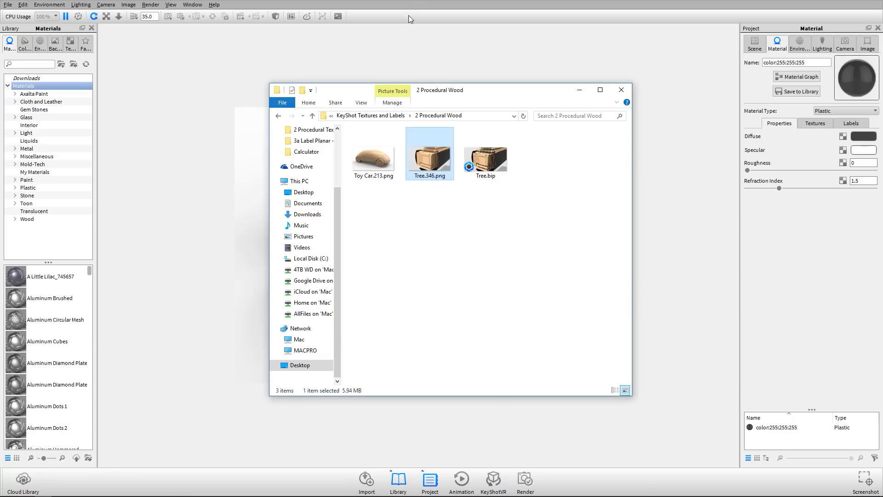
{"action": "left_click", "coordinate": [404, 38]}
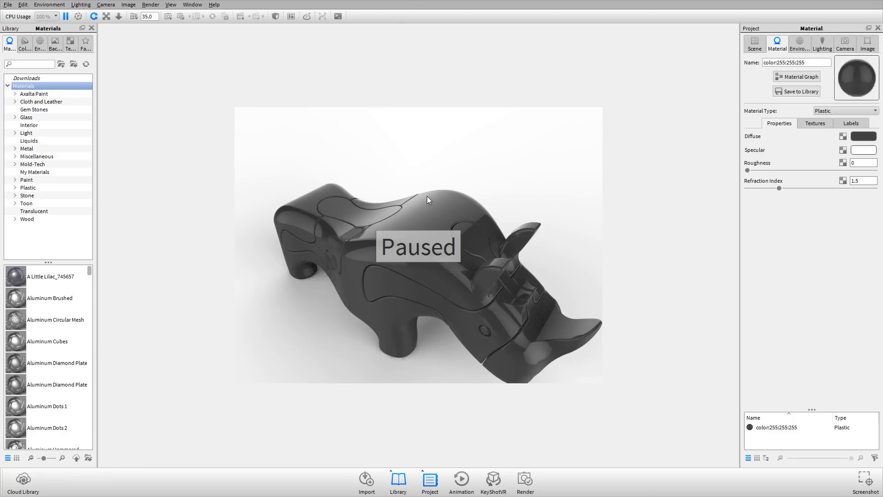
{"action": "key", "text": "shift+p"}
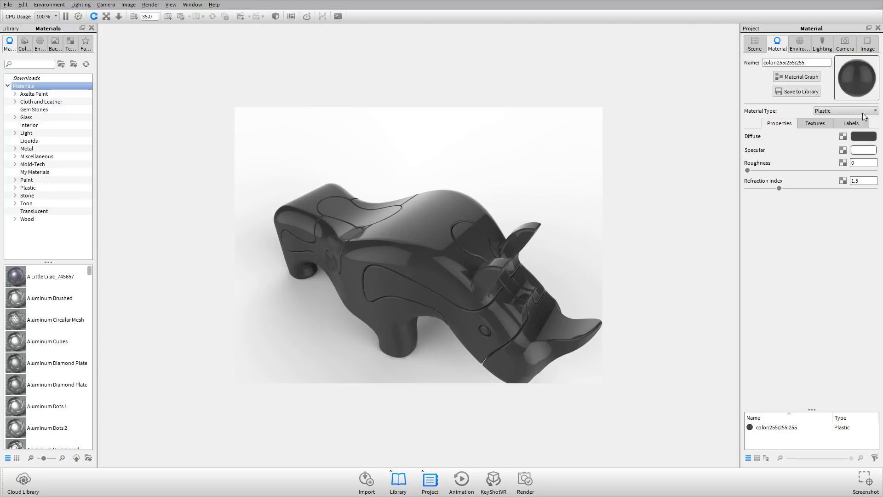
{"action": "left_click", "coordinate": [814, 124]}
{"action": "left_click", "coordinate": [844, 180]}
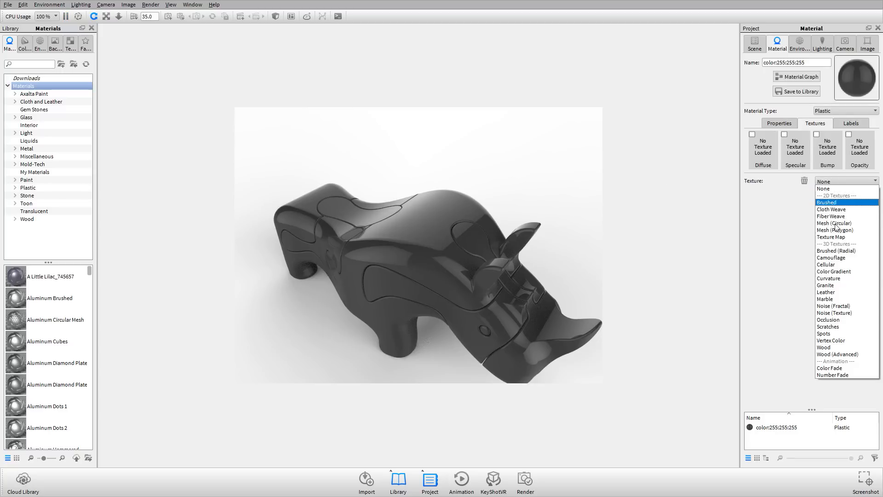
{"action": "left_click", "coordinate": [846, 357]}
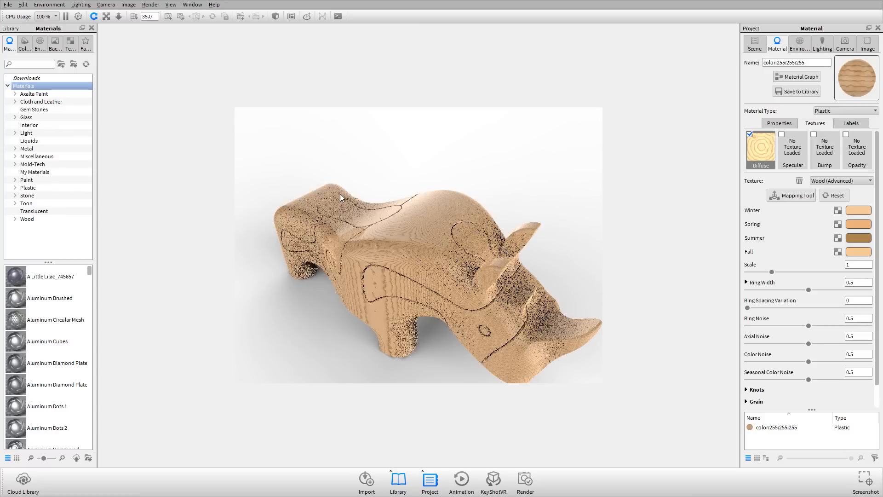
Set the Wood (Advanced) texture's Scale to 5 and examine the growth rings on the rhinoceros's back
{"action": "left_click_drag", "start_coordinate": [340, 195], "coordinate": [349, 306]}
{"action": "key", "text": "BackSpace"}
{"action": "type", "text": "5"}
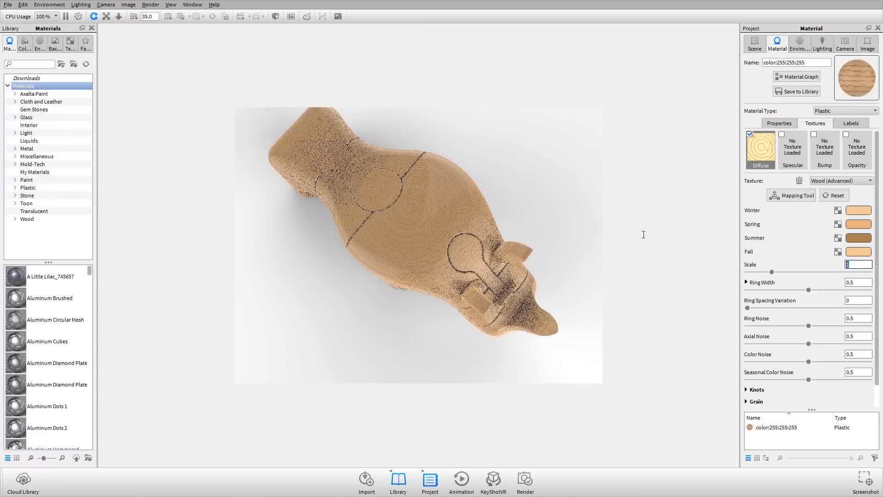
{"action": "key", "text": "Tab"}
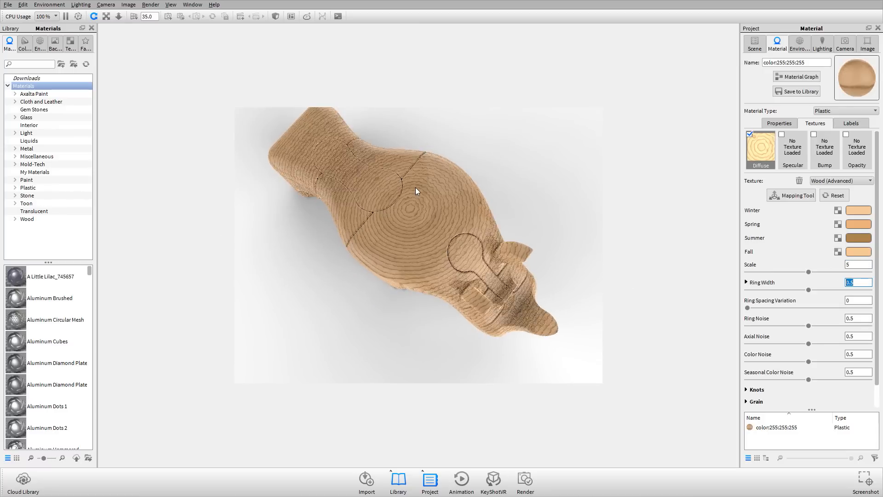
{"action": "left_click_drag", "start_coordinate": [380, 230], "coordinate": [423, 185]}
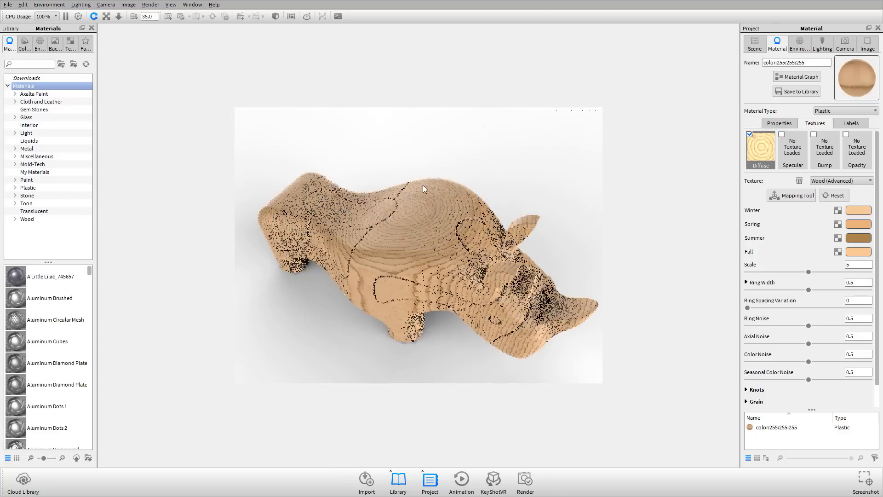
{"action": "middle_click_drag", "start_coordinate": [449, 210], "coordinate": [473, 239]}
{"action": "scroll", "coordinate": [459, 231], "scroll_direction": "up", "scroll_amount": 5}
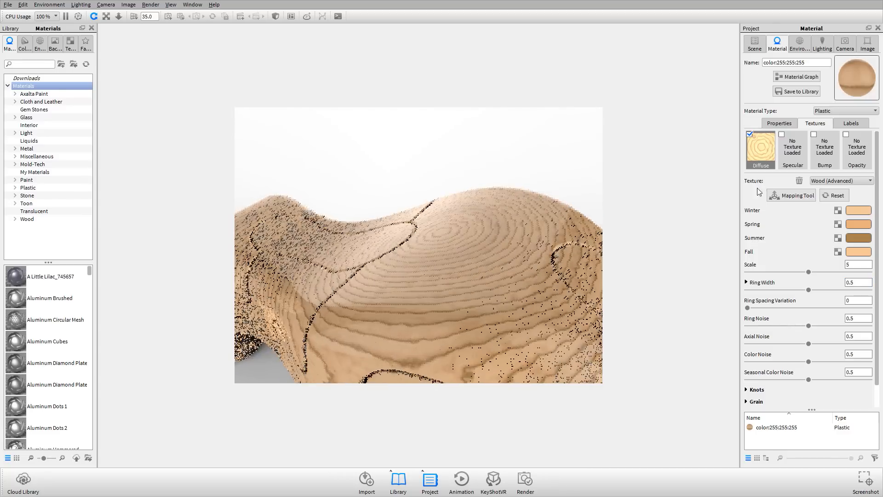
Show the wood texture's Mapping Tool manipulator, check its placement in the rhinoceros and hide it again
{"action": "left_click", "coordinate": [798, 195]}
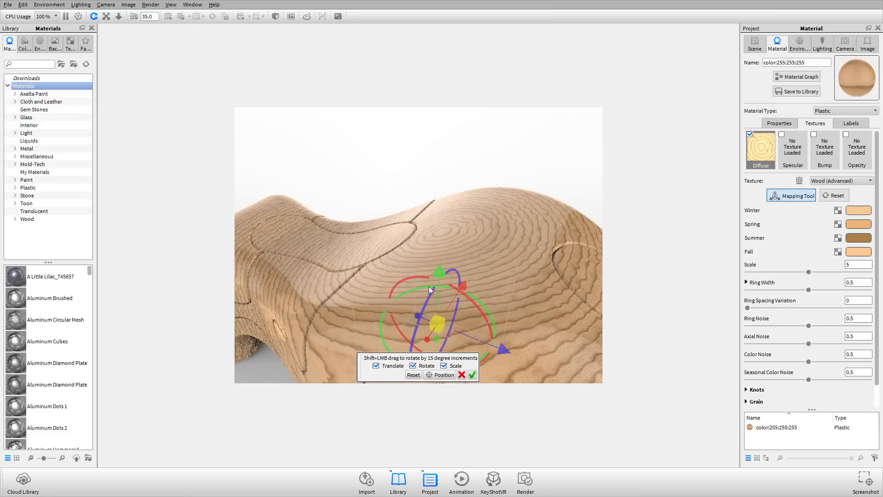
{"action": "left_click_drag", "start_coordinate": [471, 230], "coordinate": [420, 282]}
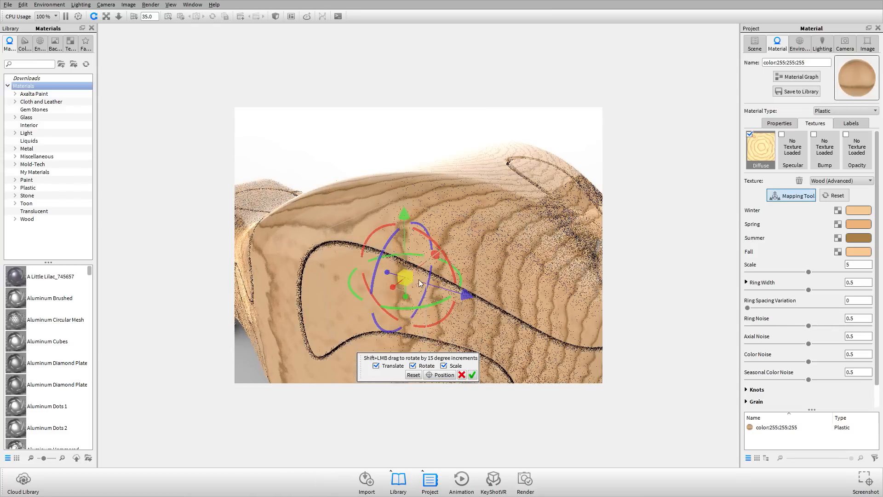
{"action": "left_click", "coordinate": [802, 199]}
{"action": "left_click_drag", "start_coordinate": [497, 184], "coordinate": [421, 180]}
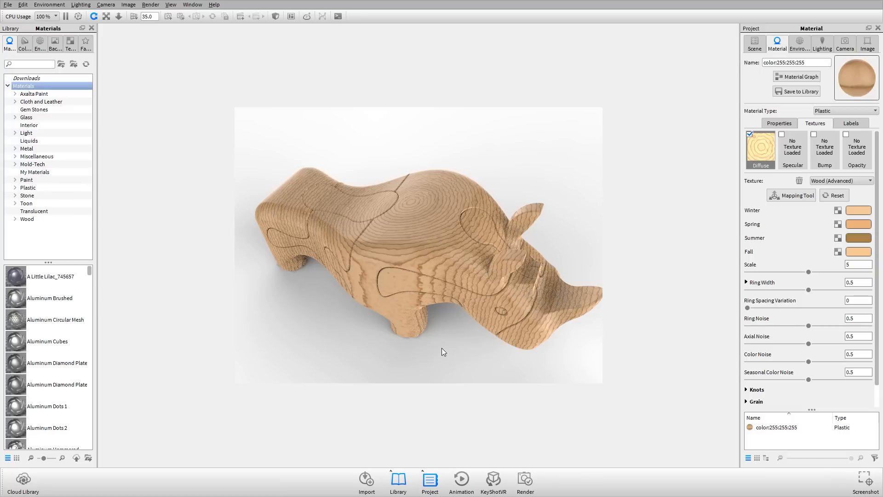
Shift the wood texture's mapping sideways along its red axis until it sits beside the rhinoceros, and accept the new position
{"action": "left_click_drag", "start_coordinate": [440, 416], "coordinate": [446, 203]}
{"action": "left_click", "coordinate": [795, 196]}
{"action": "left_click_drag", "start_coordinate": [529, 228], "coordinate": [537, 168]}
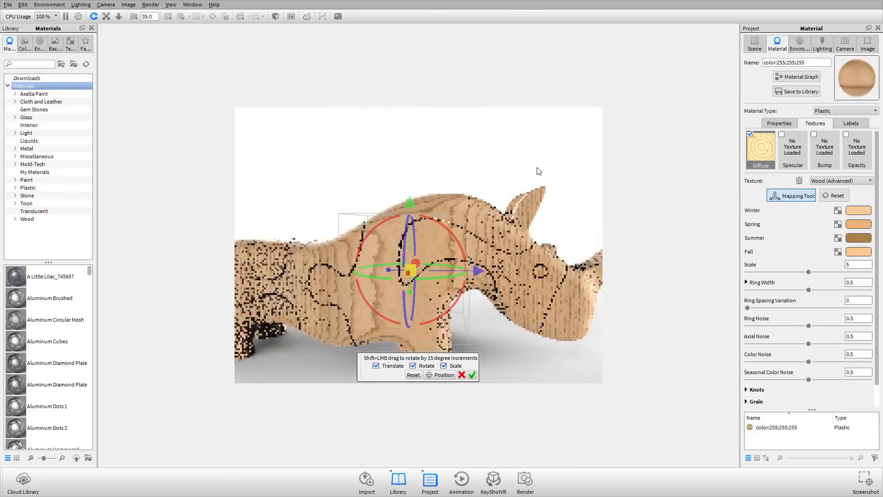
{"action": "left_click_drag", "start_coordinate": [443, 226], "coordinate": [260, 255]}
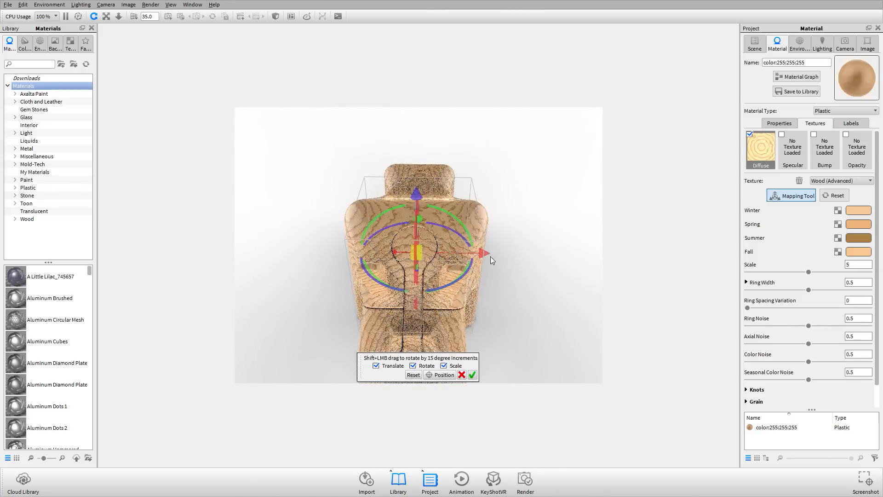
{"action": "left_click_drag", "start_coordinate": [484, 254], "coordinate": [306, 252]}
{"action": "scroll", "coordinate": [443, 246], "scroll_direction": "down", "scroll_amount": 5}
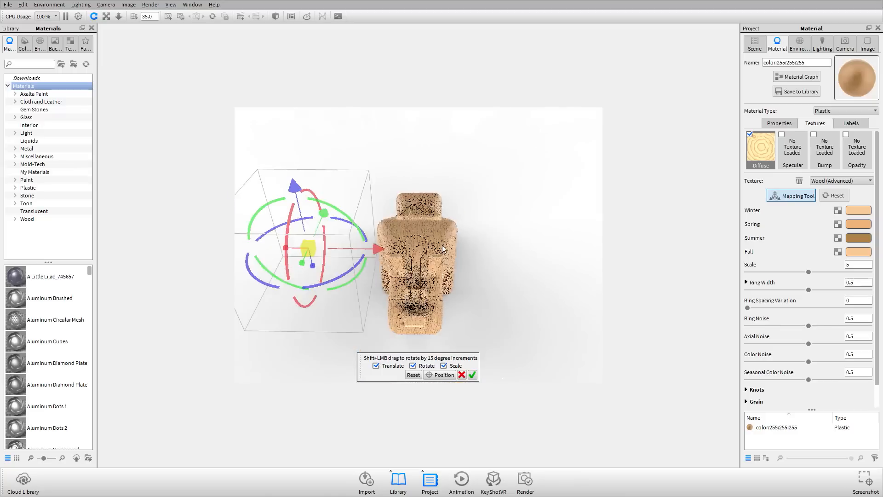
{"action": "left_click_drag", "start_coordinate": [442, 249], "coordinate": [510, 270]}
{"action": "left_click", "coordinate": [473, 375]}
Inspect the shifted wood grain on the rhinoceros's side and head, and restore the mapping to its original centred position
{"action": "middle_click_drag", "start_coordinate": [479, 270], "coordinate": [505, 272]}
{"action": "scroll", "coordinate": [506, 272], "scroll_direction": "up", "scroll_amount": 3}
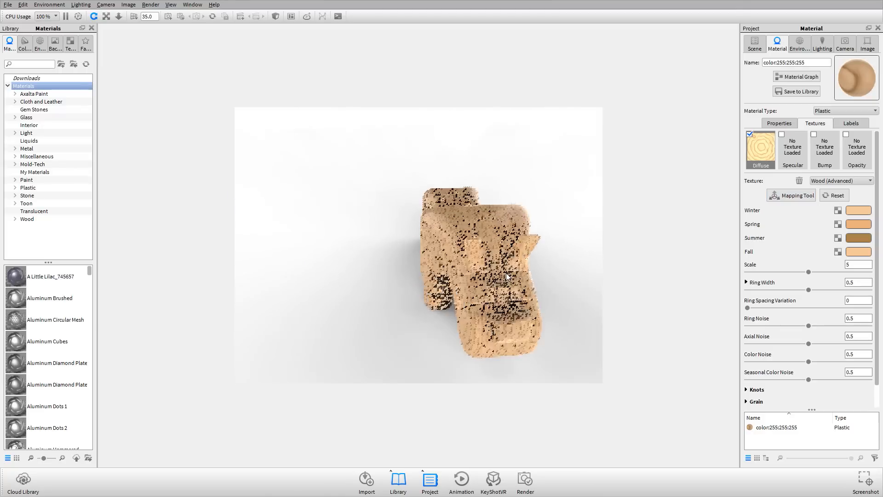
{"action": "left_click_drag", "start_coordinate": [506, 272], "coordinate": [475, 282]}
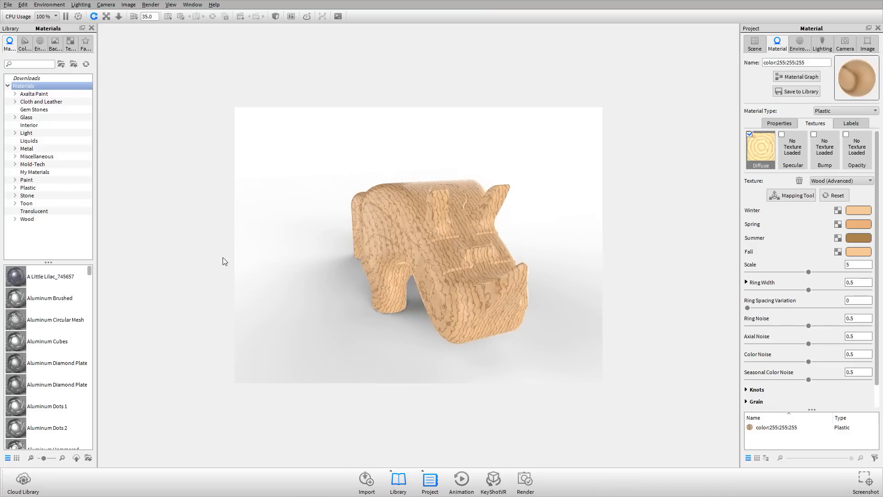
{"action": "left_click_drag", "start_coordinate": [413, 266], "coordinate": [451, 272]}
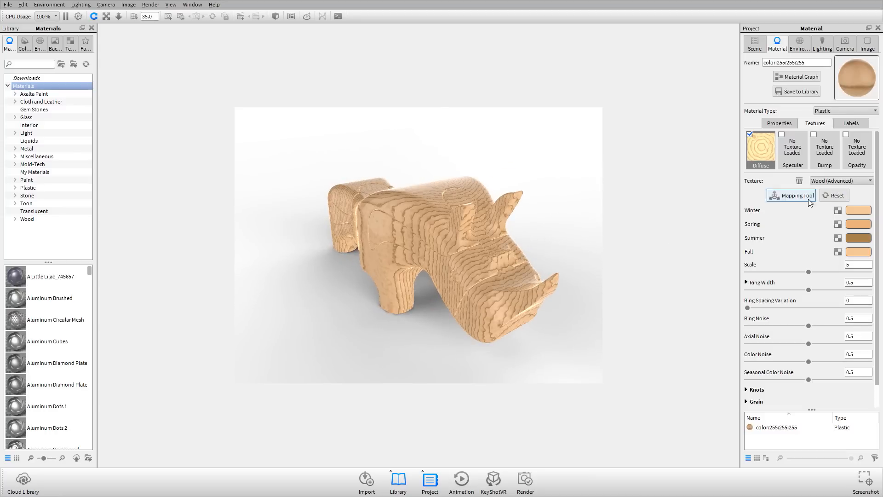
Shift the wood texture's mapping along its blue and red axes, away from the centre of the rhinoceros's back, and accept the new position
{"action": "left_click_drag", "start_coordinate": [445, 192], "coordinate": [491, 265]}
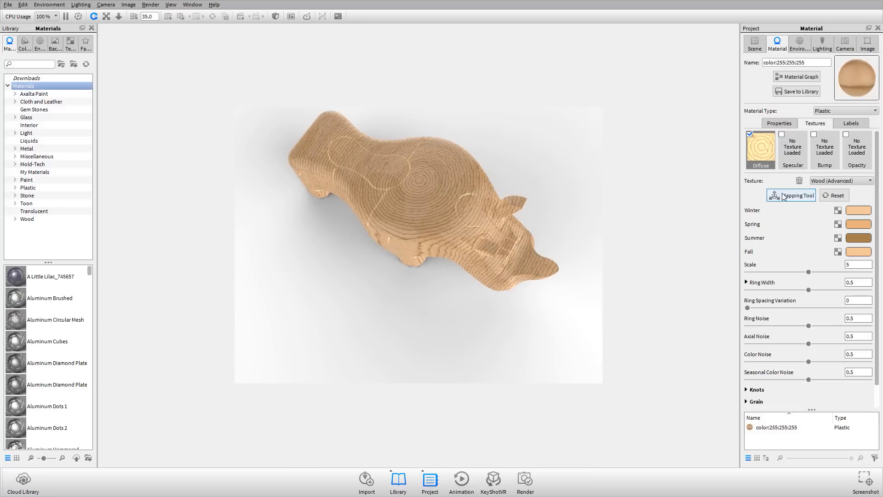
{"action": "left_click", "coordinate": [783, 196]}
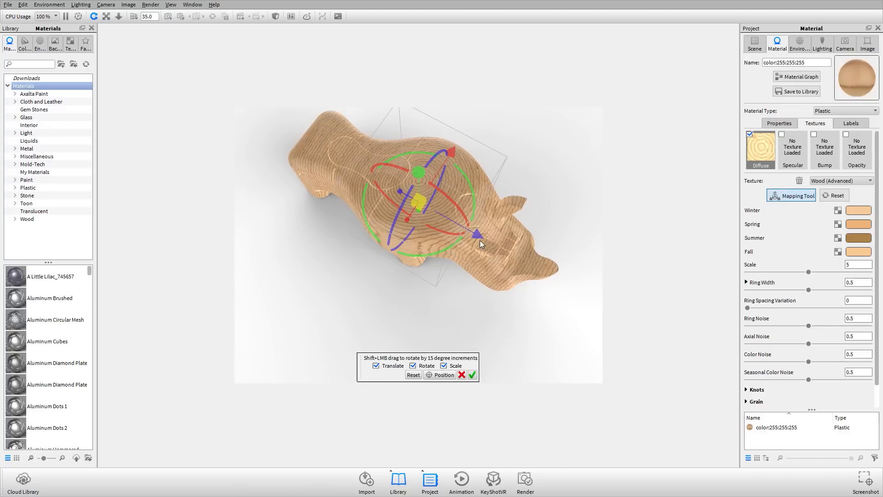
{"action": "left_click_drag", "start_coordinate": [479, 238], "coordinate": [519, 259]}
{"action": "left_click_drag", "start_coordinate": [489, 170], "coordinate": [425, 271]}
{"action": "middle_click_drag", "start_coordinate": [500, 209], "coordinate": [479, 185]}
{"action": "left_click", "coordinate": [472, 375]}
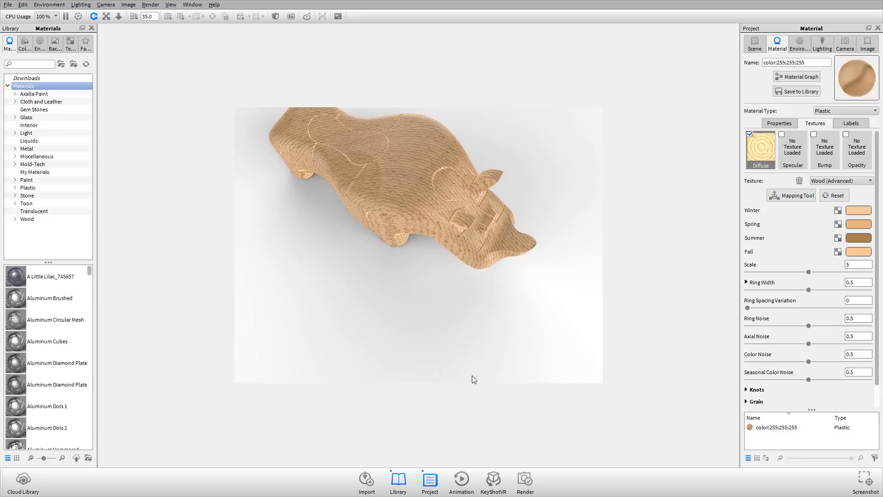
{"action": "left_click_drag", "start_coordinate": [472, 375], "coordinate": [504, 311]}
{"action": "left_click_drag", "start_coordinate": [435, 263], "coordinate": [459, 272]}
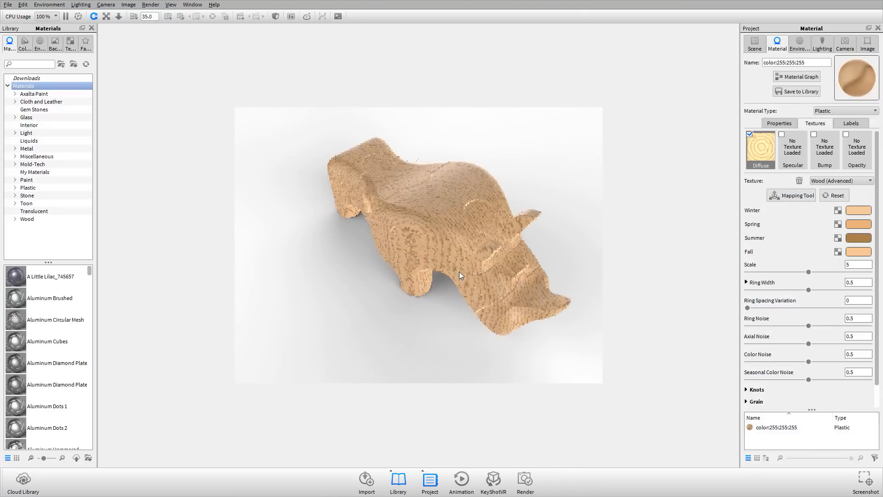
View the reference image Tree.346.png from the 2 Procedural Wood folder, close it and return to KeyShot
{"action": "key", "text": "alt+Tab"}
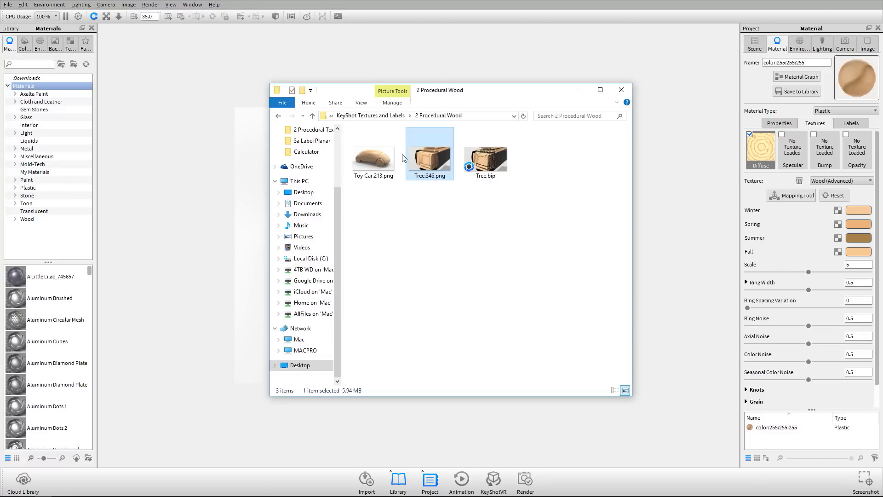
{"action": "double_click", "coordinate": [429, 146]}
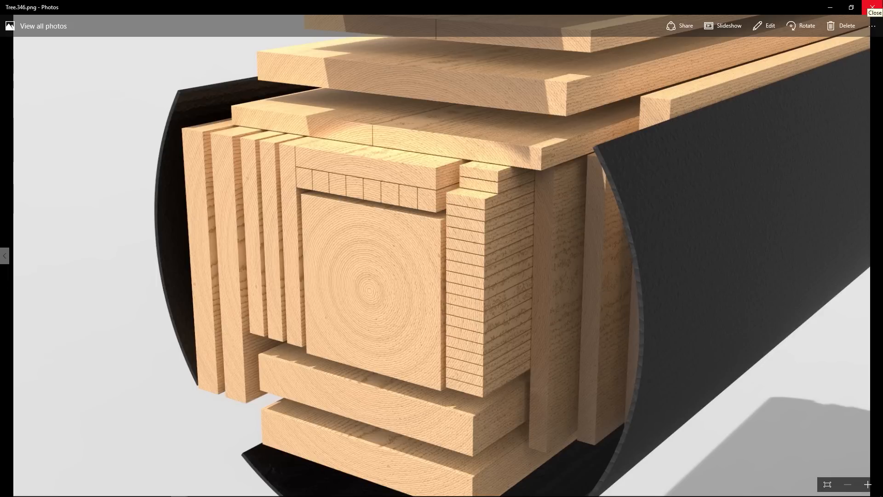
{"action": "left_click", "coordinate": [872, 6]}
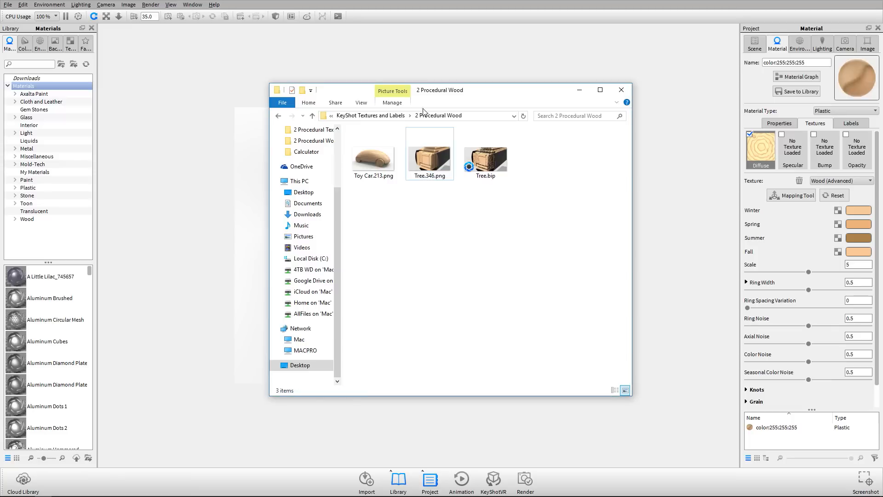
{"action": "left_click", "coordinate": [543, 29]}
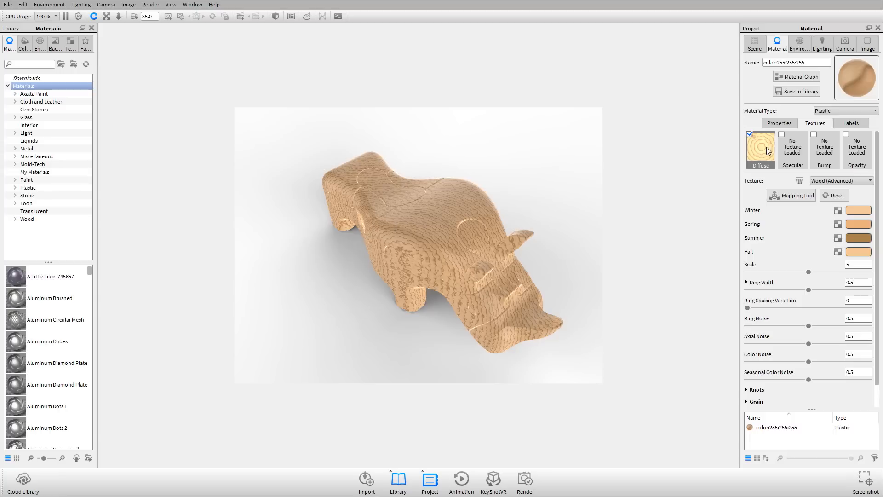
Copy the rhinoceros's diffuse Wood (Advanced) texture to its Bump map and apply a Wood (Advanced) texture to Roughness
{"action": "left_click_drag", "start_coordinate": [767, 151], "coordinate": [826, 154]}
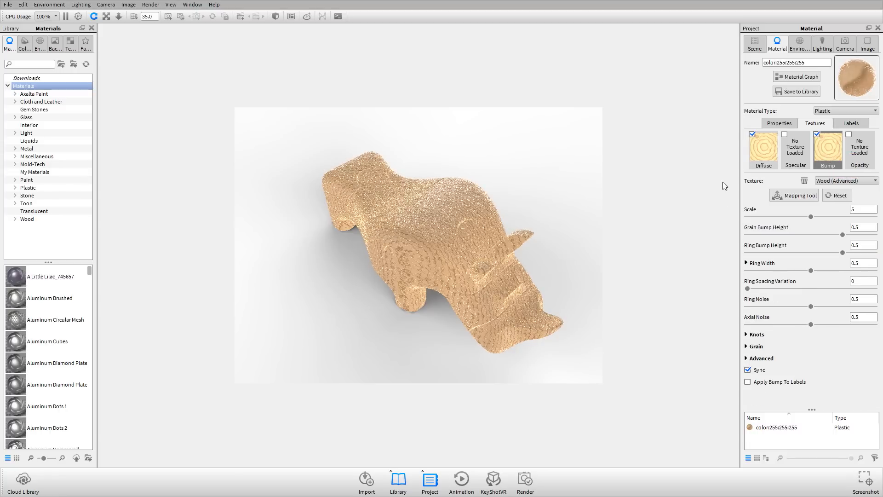
{"action": "left_click", "coordinate": [776, 128]}
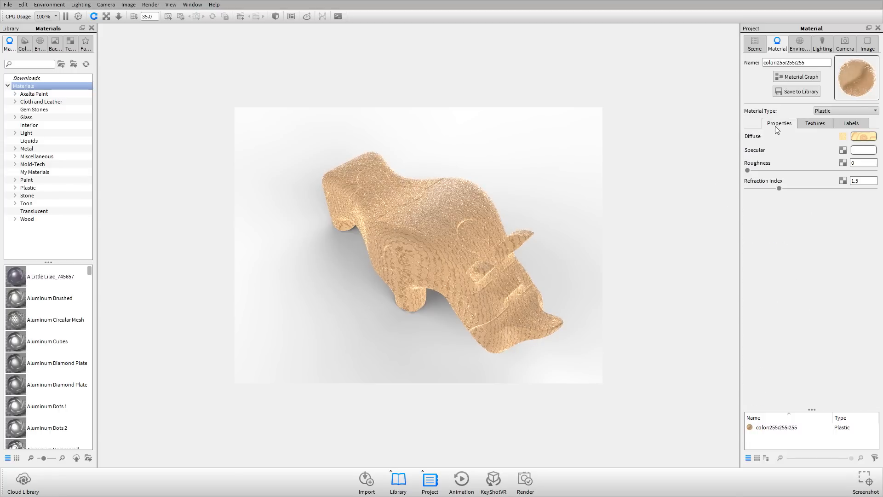
{"action": "left_click", "coordinate": [842, 164]}
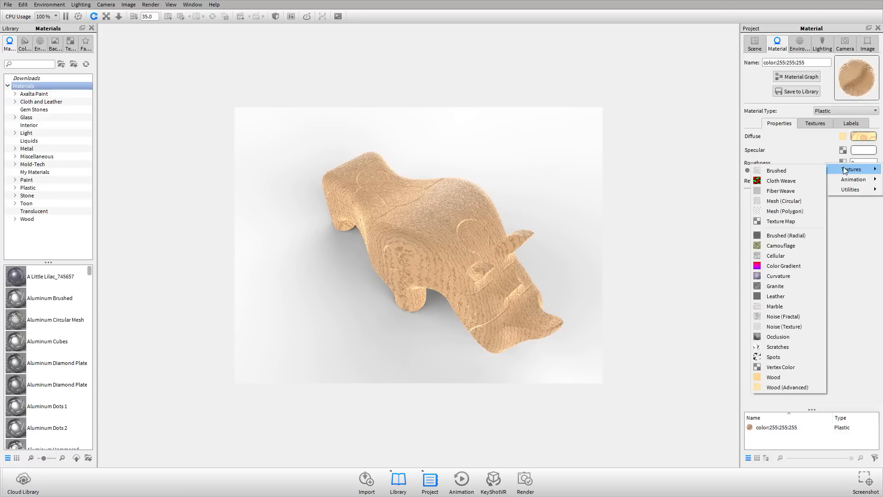
{"action": "left_click", "coordinate": [832, 161]}
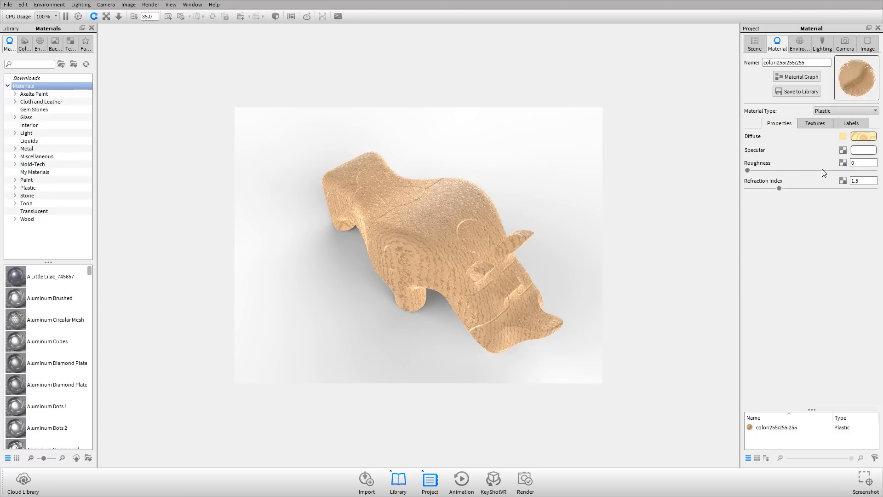
{"action": "left_click", "coordinate": [841, 164]}
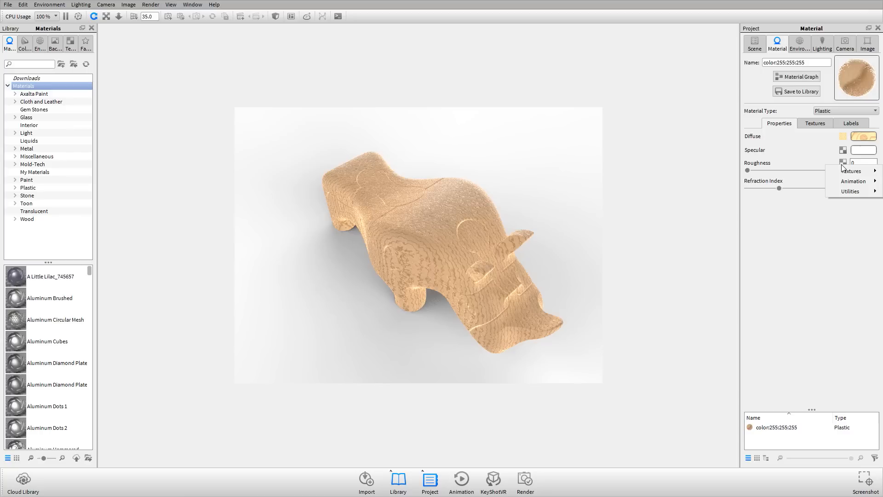
{"action": "mouse_move", "coordinate": [844, 171]}
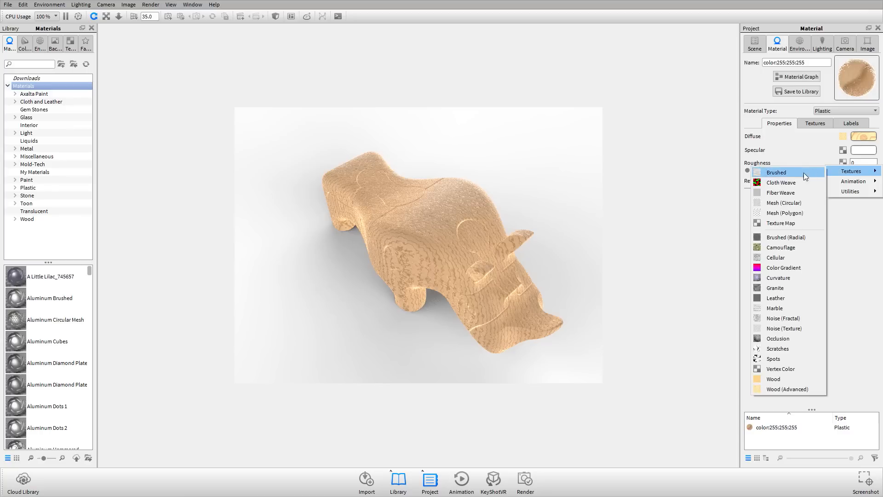
{"action": "left_click", "coordinate": [782, 389]}
{"action": "scroll", "coordinate": [440, 204], "scroll_direction": "up", "scroll_amount": 5}
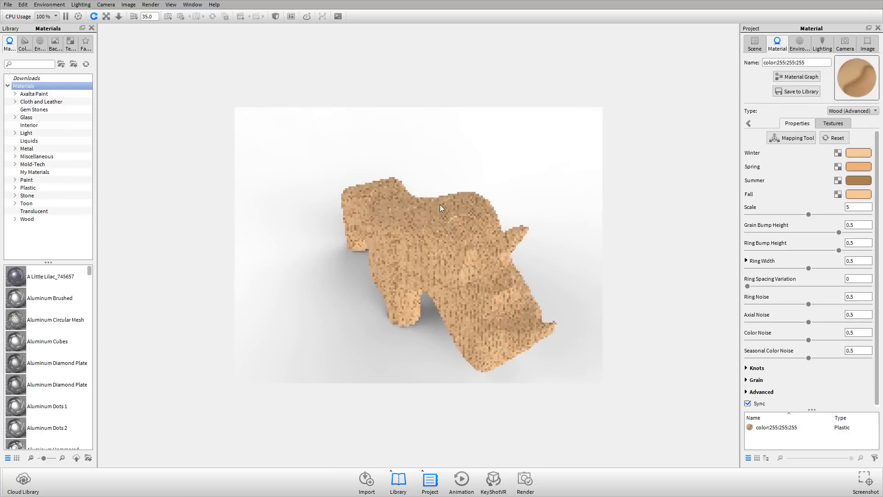
{"action": "scroll", "coordinate": [465, 260], "scroll_direction": "down", "scroll_amount": 5}
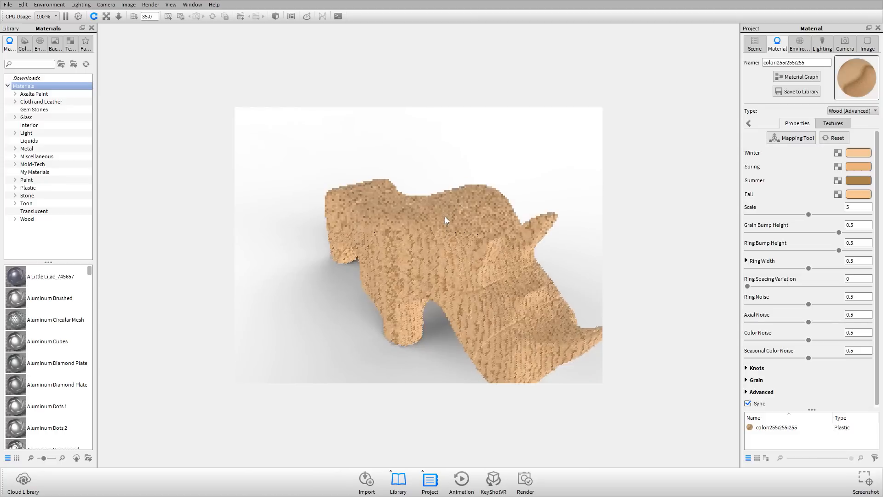
{"action": "left_click_drag", "start_coordinate": [437, 183], "coordinate": [405, 196]}
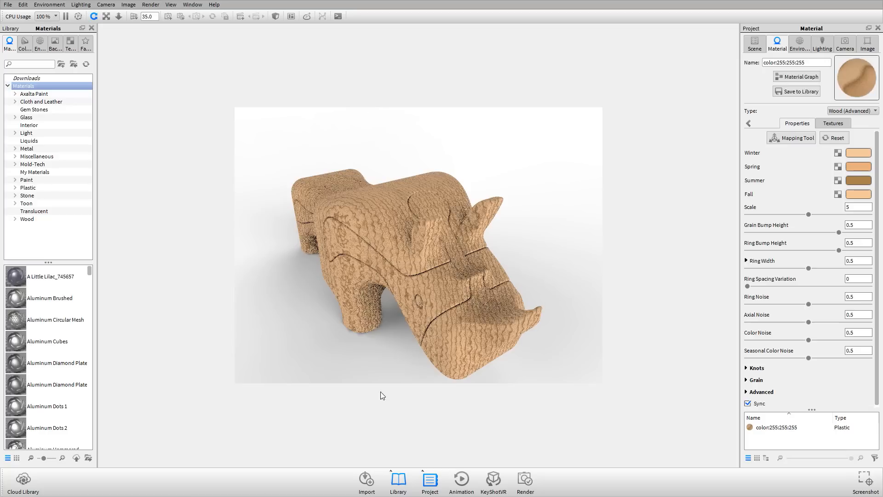
Switch to File Explorer and open Calculator.bip from the 3a Label Planar - Calculator folder in KeyShot
{"action": "key", "text": "alt+Tab"}
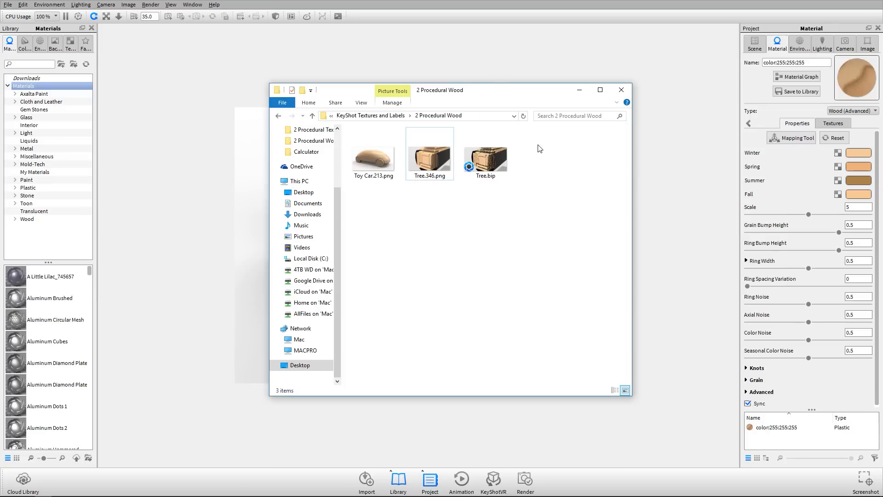
{"action": "left_click", "coordinate": [567, 61]}
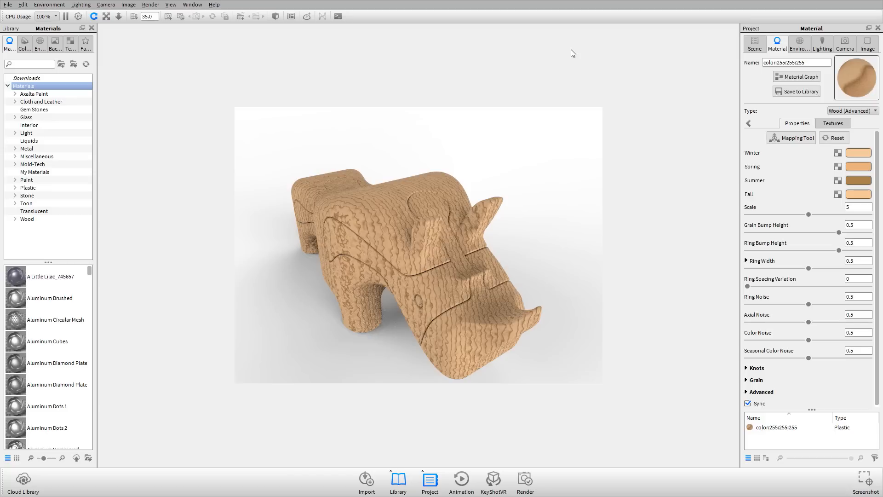
{"action": "key", "text": "alt+Tab"}
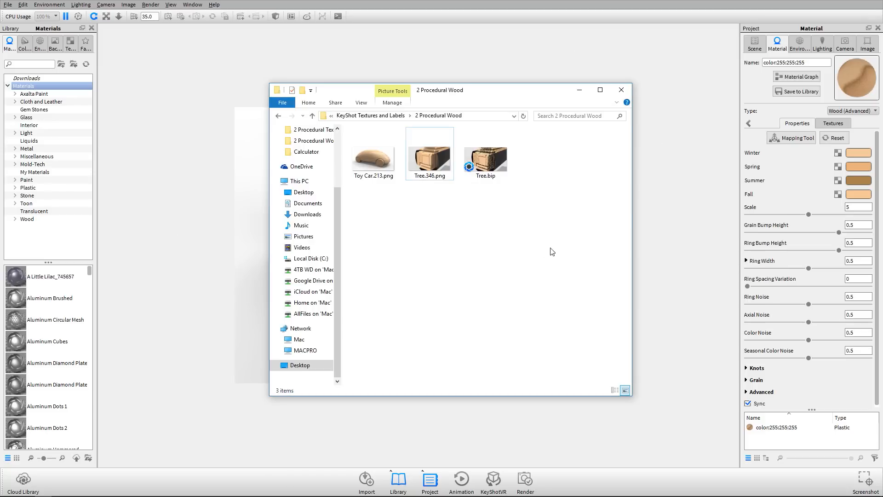
{"action": "left_click", "coordinate": [388, 116]}
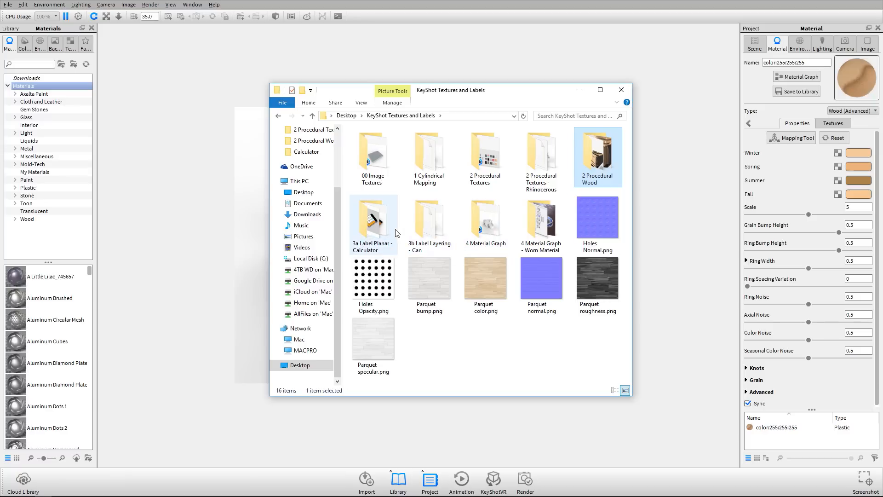
{"action": "double_click", "coordinate": [382, 218]}
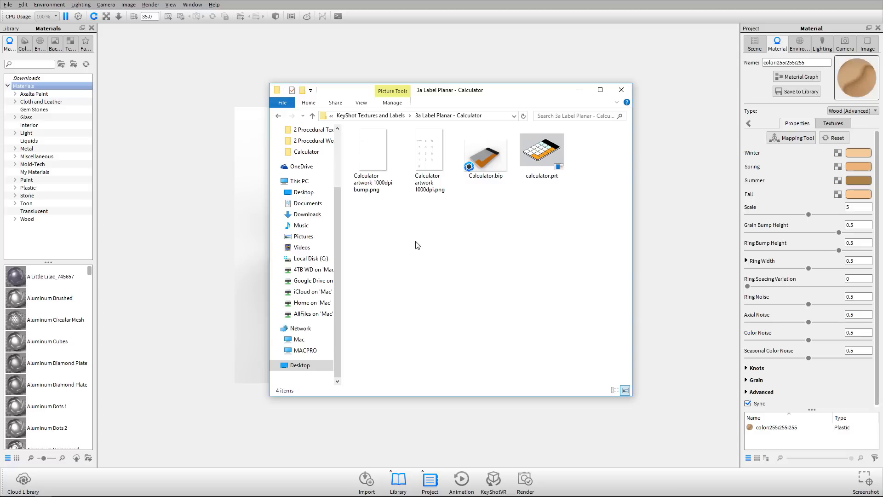
{"action": "left_click", "coordinate": [490, 157]}
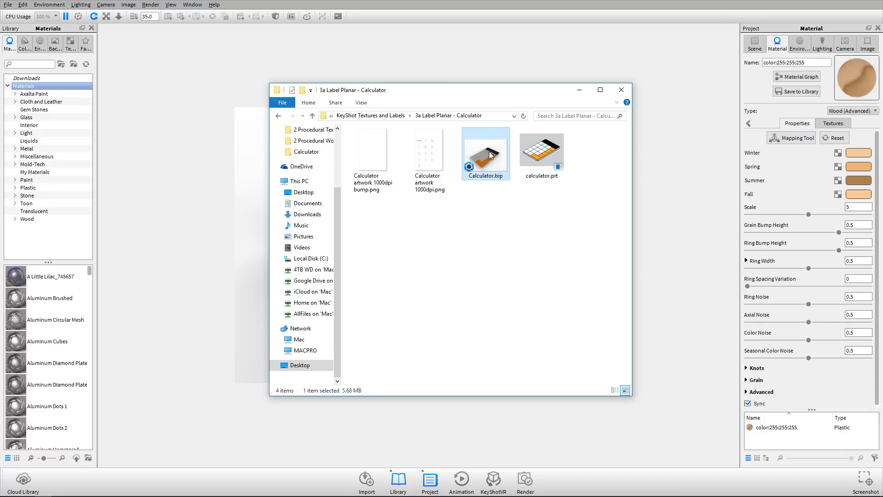
{"action": "double_click", "coordinate": [490, 156]}
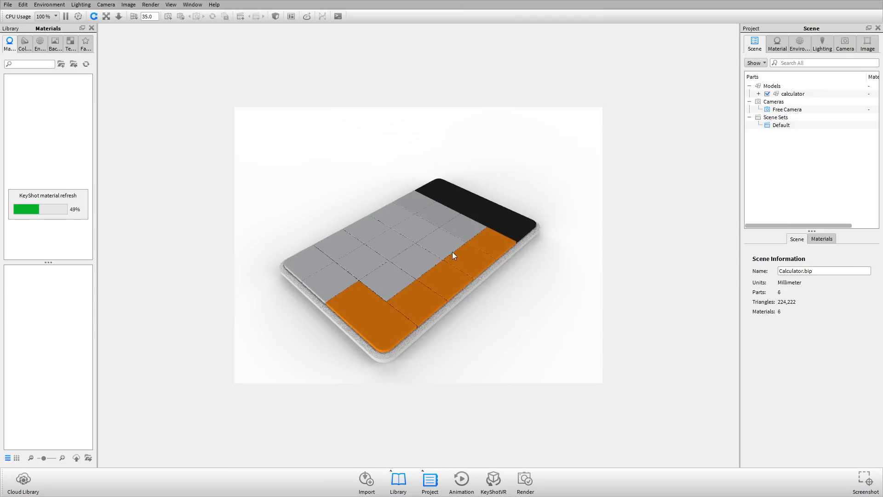
Change the material type of the calculator's grey keys to Plastic
{"action": "left_click_drag", "start_coordinate": [453, 253], "coordinate": [458, 280]}
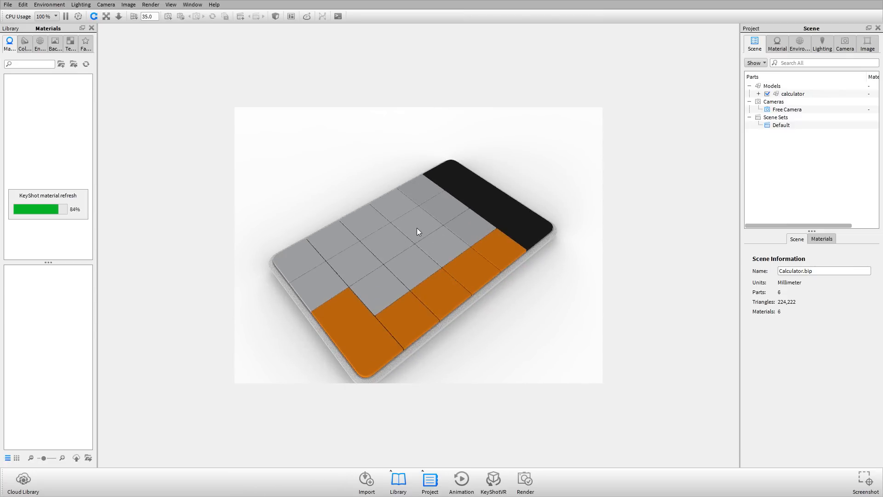
{"action": "left_click_drag", "start_coordinate": [407, 266], "coordinate": [359, 210]}
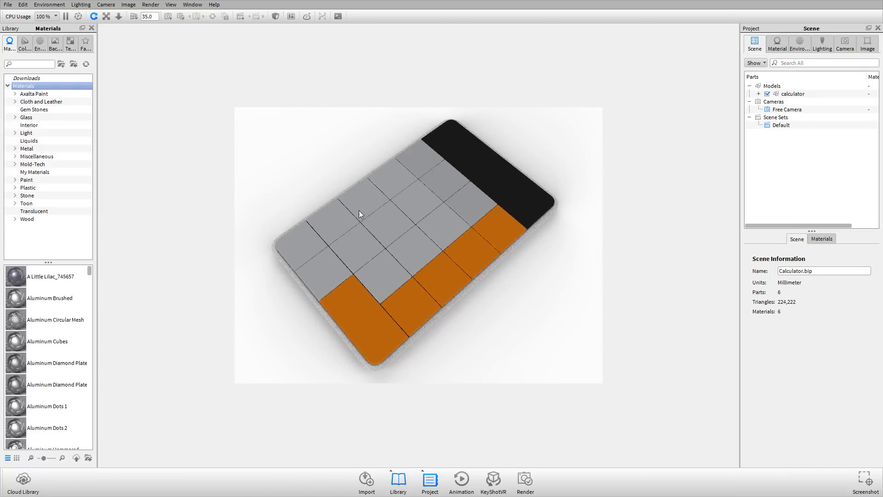
{"action": "double_click", "coordinate": [398, 181]}
{"action": "left_click", "coordinate": [857, 112]}
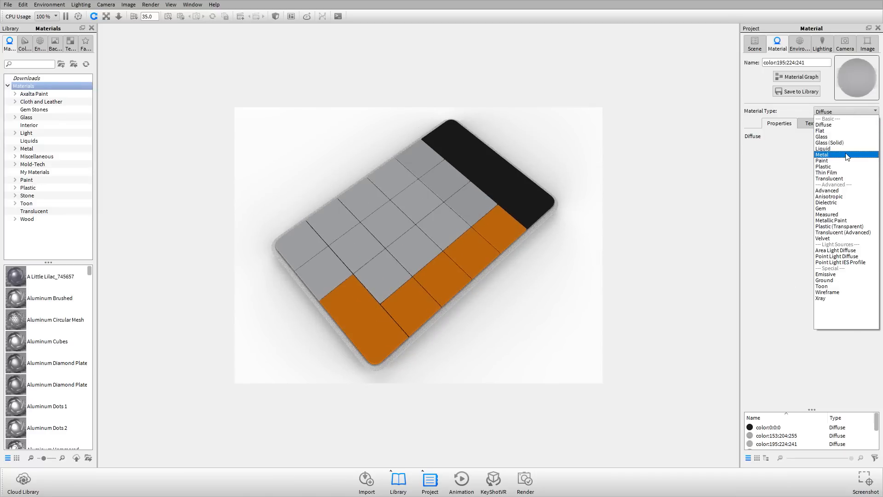
{"action": "left_click", "coordinate": [846, 166]}
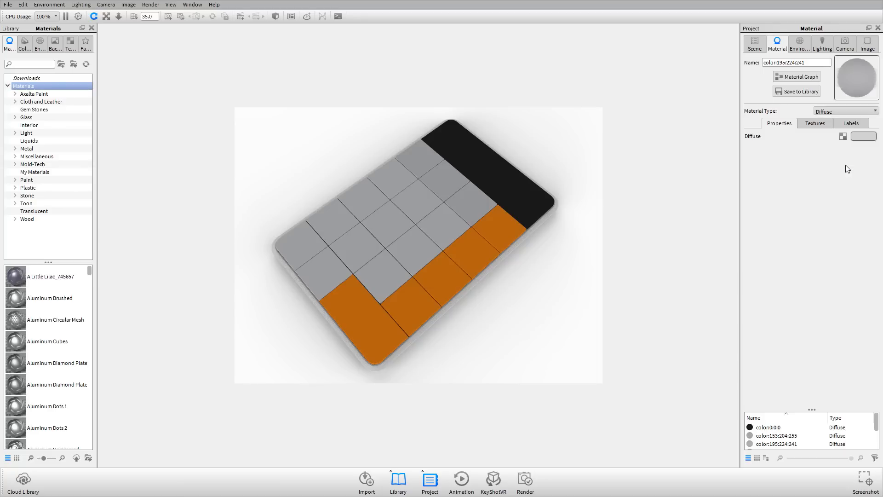
Add the KeyShot 6 Icon from the Labels textures to the calculator's grey keys as a label and accept its placement
{"action": "left_click_drag", "start_coordinate": [431, 242], "coordinate": [534, 223]}
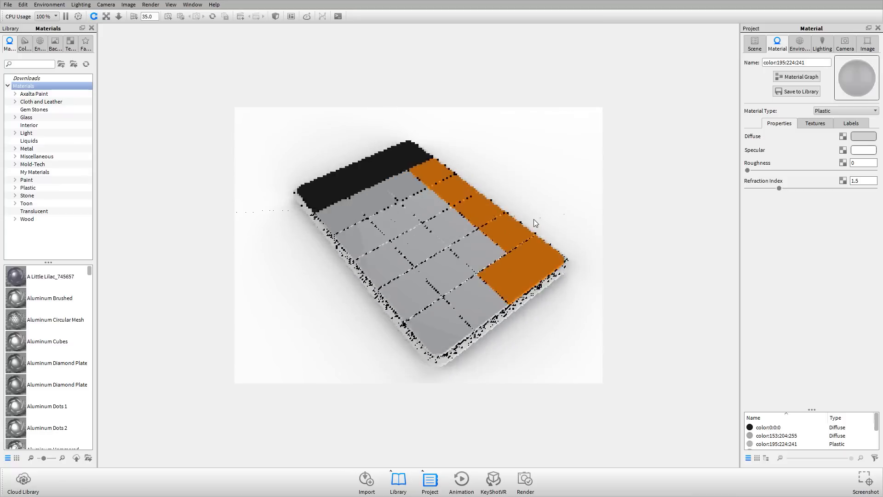
{"action": "scroll", "coordinate": [418, 215], "scroll_direction": "up", "scroll_amount": 4}
{"action": "left_click_drag", "start_coordinate": [418, 214], "coordinate": [458, 238]}
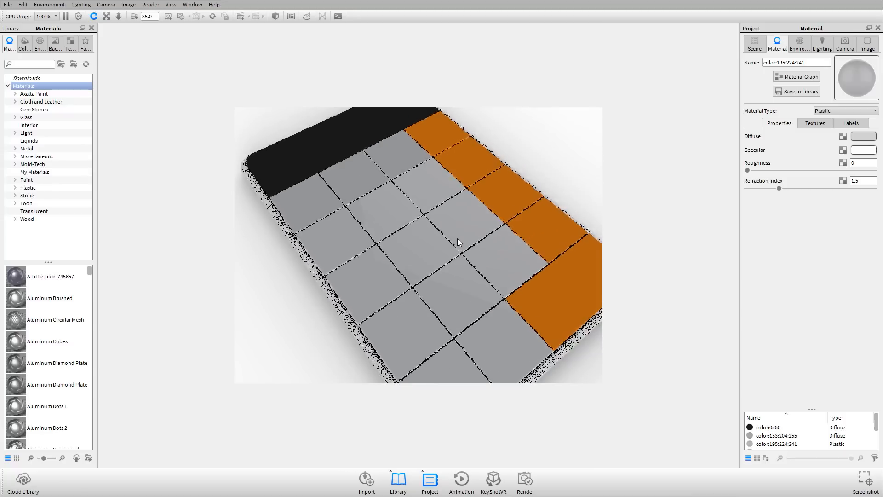
{"action": "left_click", "coordinate": [70, 43]}
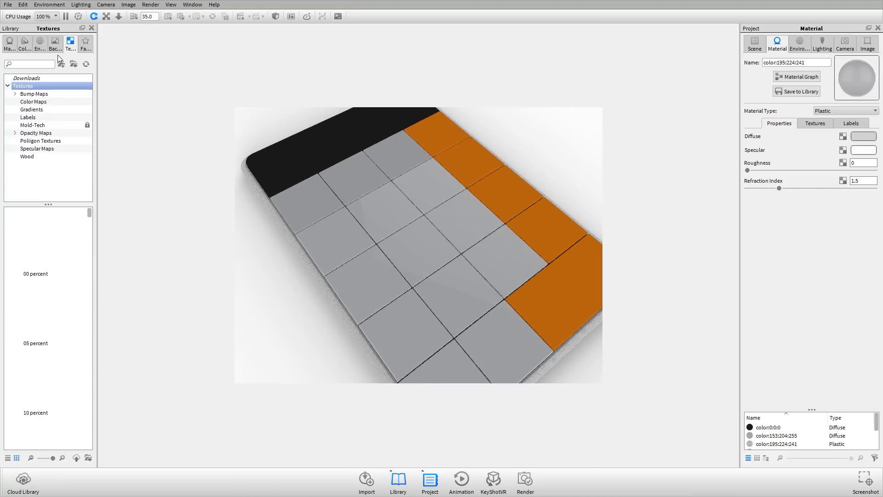
{"action": "left_click", "coordinate": [56, 118]}
{"action": "left_click_drag", "start_coordinate": [34, 231], "coordinate": [404, 256]}
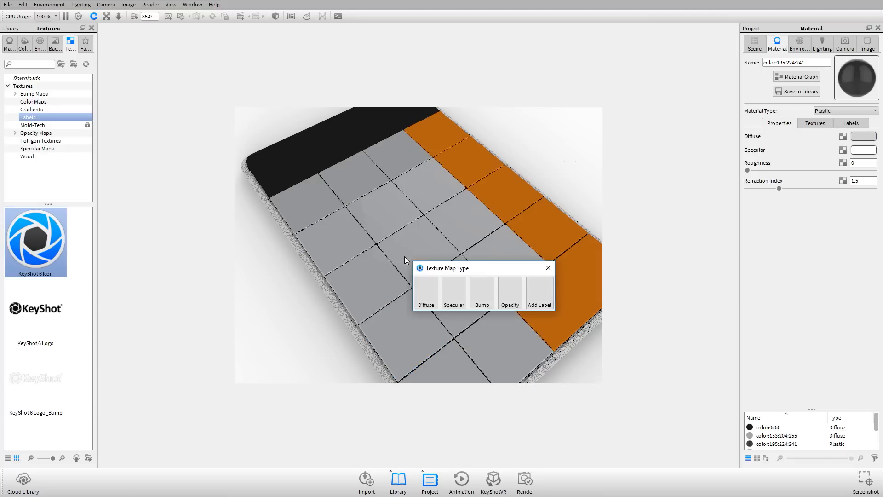
{"action": "left_click", "coordinate": [546, 291]}
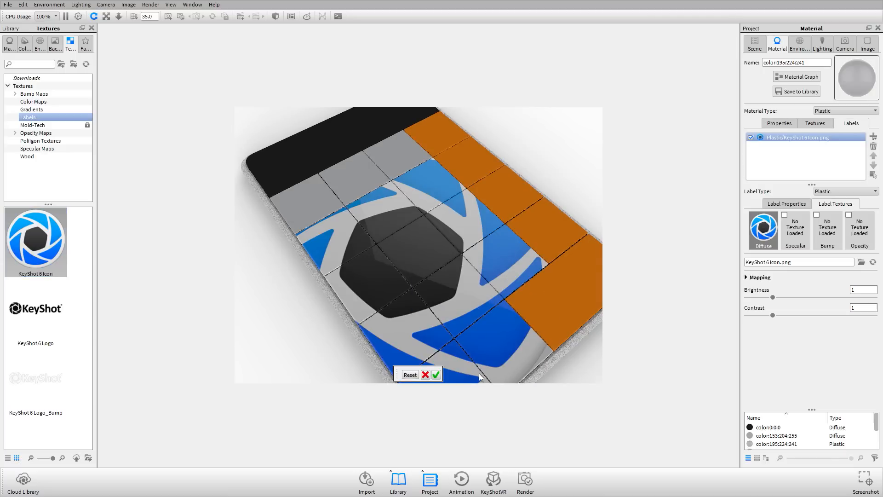
{"action": "scroll", "coordinate": [387, 255], "scroll_direction": "down", "scroll_amount": 6}
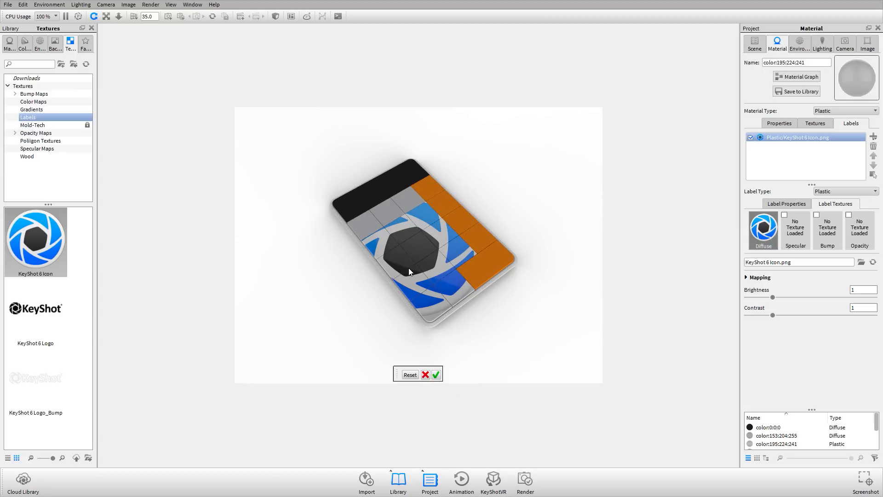
{"action": "left_click", "coordinate": [437, 376]}
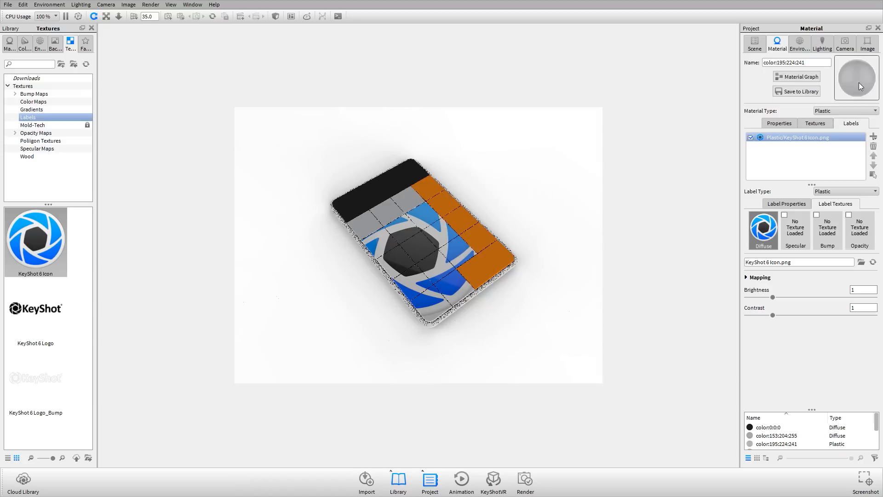
Rename the grey keys' material to shiny plastic
{"action": "left_click_drag", "start_coordinate": [808, 63], "coordinate": [759, 62]}
{"action": "type", "text": "sHINY p"}
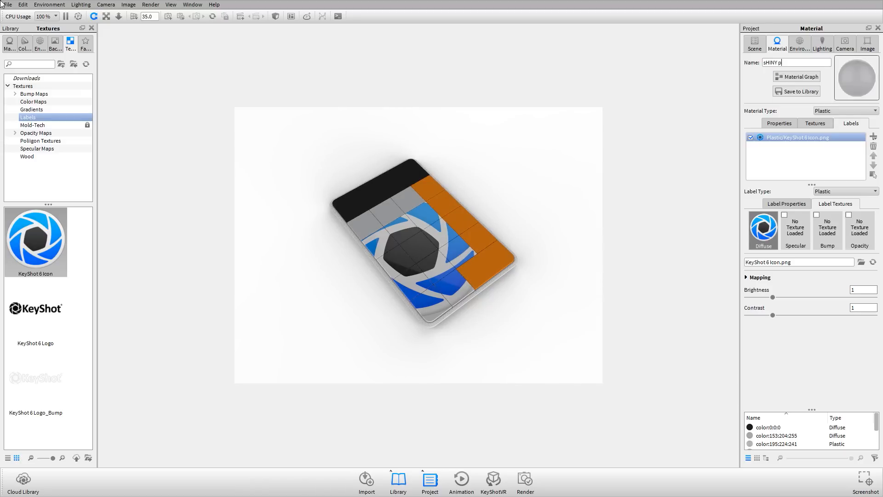
{"action": "key", "text": "ctrl+a"}
{"action": "type", "text": "s"}
{"action": "key", "text": "Tab"}
{"action": "key", "text": "shift+Tab"}
{"action": "key", "text": "End"}
{"action": "key", "text": "BackSpace"}
{"action": "type", "text": "ic"}
Open the icon label's mapping settings and reduce its scale to 0.332
{"action": "left_click_drag", "start_coordinate": [466, 251], "coordinate": [402, 258]}
{"action": "scroll", "coordinate": [443, 220], "scroll_direction": "up", "scroll_amount": 5}
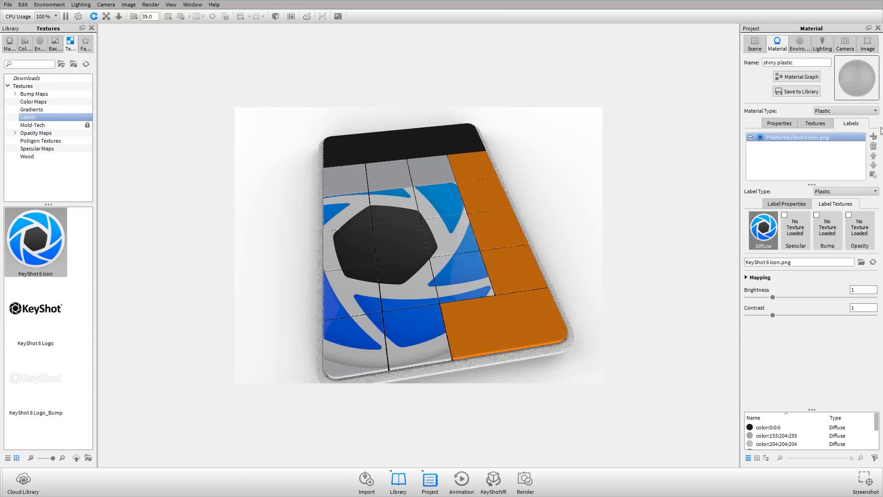
{"action": "left_click_drag", "start_coordinate": [500, 226], "coordinate": [382, 254]}
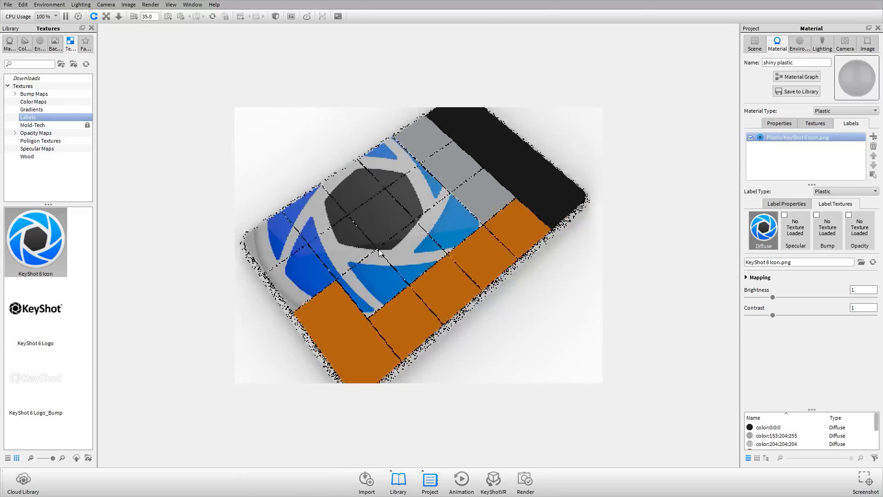
{"action": "scroll", "coordinate": [368, 211], "scroll_direction": "up", "scroll_amount": 4}
{"action": "left_click_drag", "start_coordinate": [369, 210], "coordinate": [495, 251]}
{"action": "scroll", "coordinate": [490, 222], "scroll_direction": "down", "scroll_amount": 5}
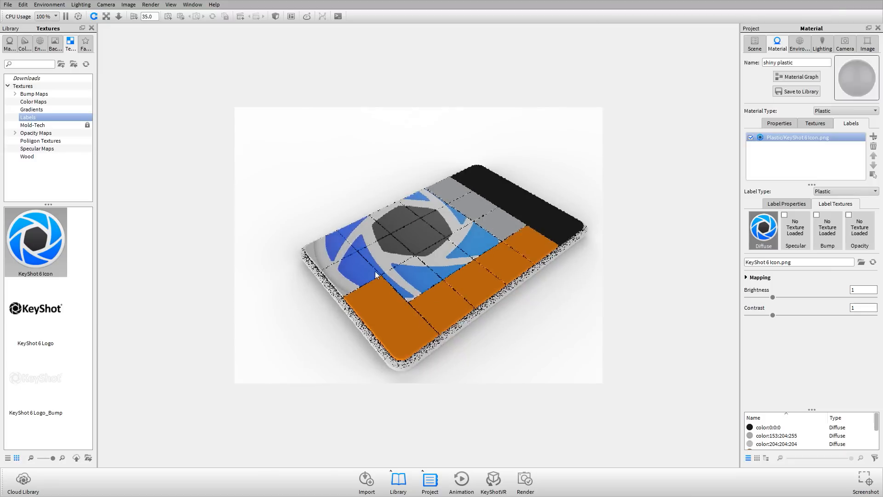
{"action": "left_click", "coordinate": [766, 277]}
{"action": "left_click_drag", "start_coordinate": [808, 325], "coordinate": [768, 325]}
{"action": "left_click_drag", "start_coordinate": [381, 188], "coordinate": [435, 216]}
{"action": "scroll", "coordinate": [387, 205], "scroll_direction": "up", "scroll_amount": 5}
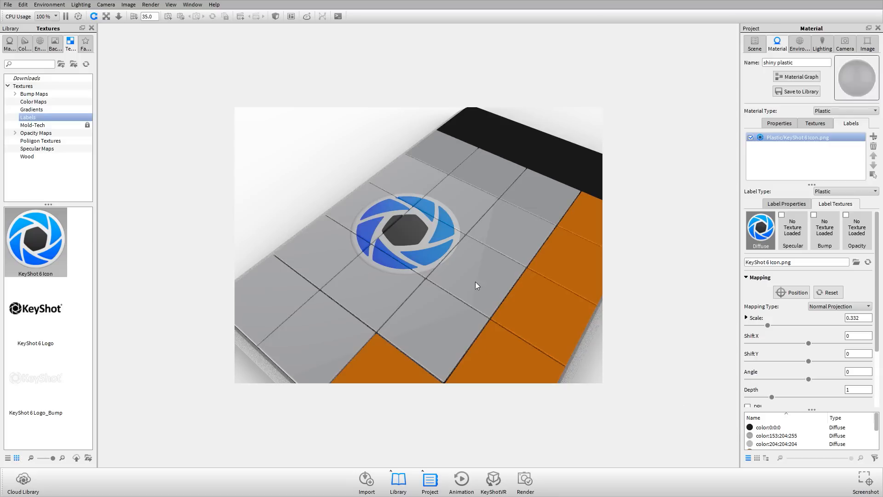
Reposition the icon label slightly closer to the orange keys and accept the placement
{"action": "left_click", "coordinate": [792, 292]}
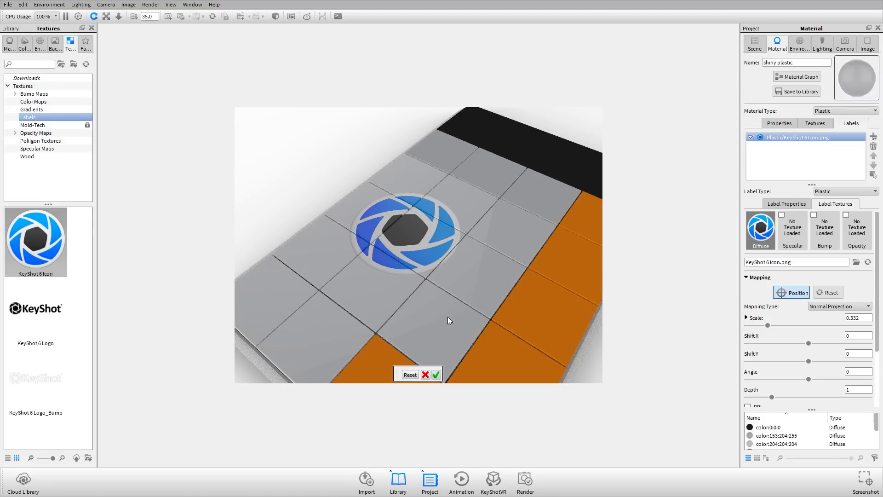
{"action": "left_click", "coordinate": [418, 246]}
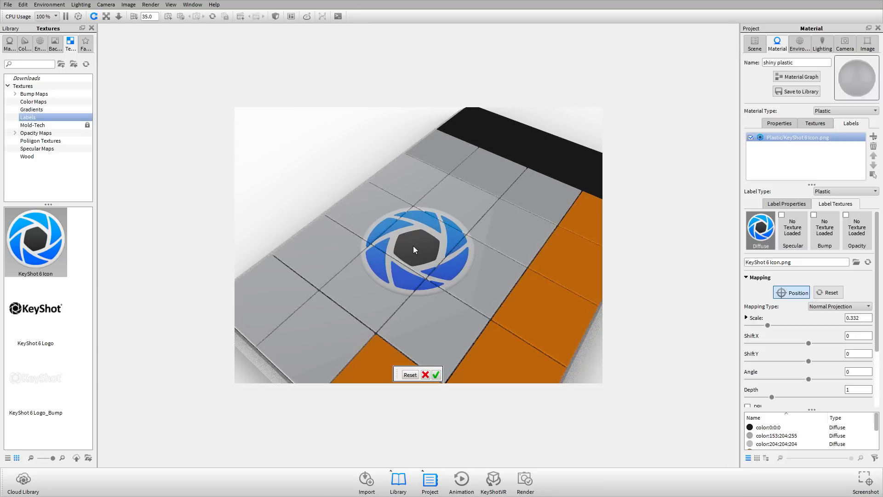
{"action": "left_click", "coordinate": [436, 376]}
Look straight down on the grey keys, reposition the icon label slightly toward the calculator's nearest outer edge, and accept the placement
{"action": "left_click_drag", "start_coordinate": [435, 278], "coordinate": [434, 307]}
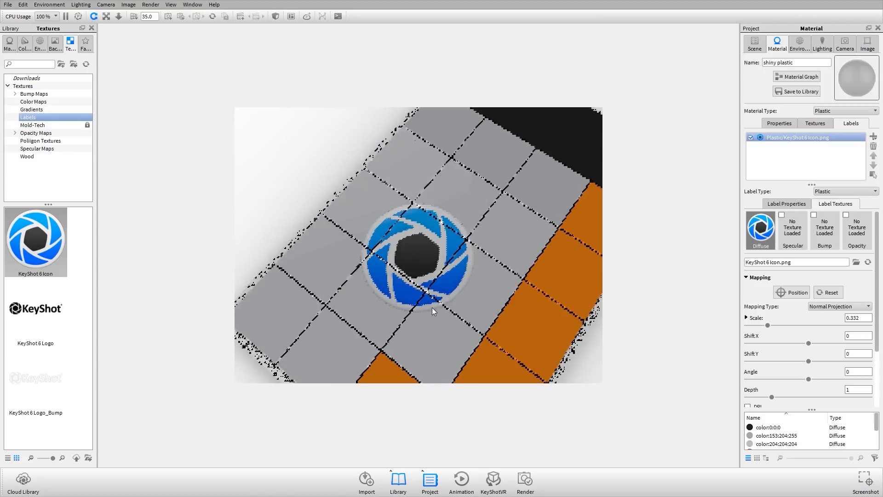
{"action": "scroll", "coordinate": [406, 257], "scroll_direction": "up", "scroll_amount": 4}
{"action": "middle_click_drag", "start_coordinate": [412, 261], "coordinate": [411, 250]}
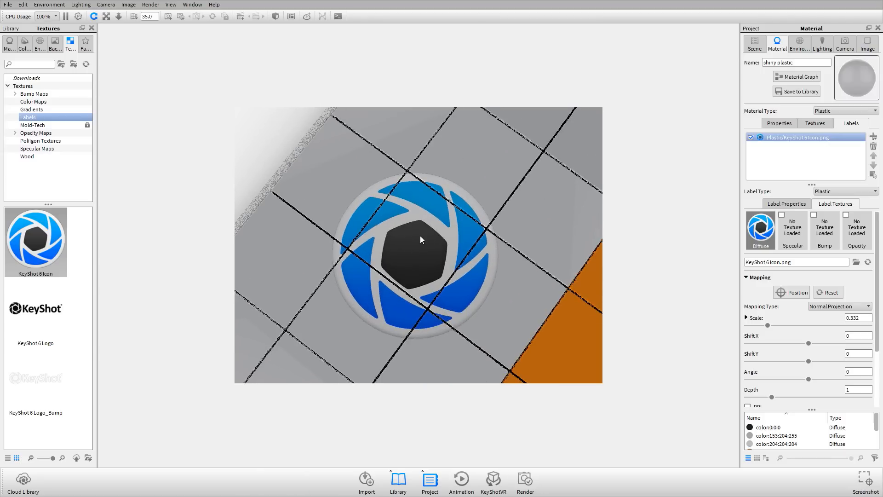
{"action": "scroll", "coordinate": [410, 257], "scroll_direction": "down", "scroll_amount": 3}
{"action": "left_click_drag", "start_coordinate": [411, 263], "coordinate": [426, 250]}
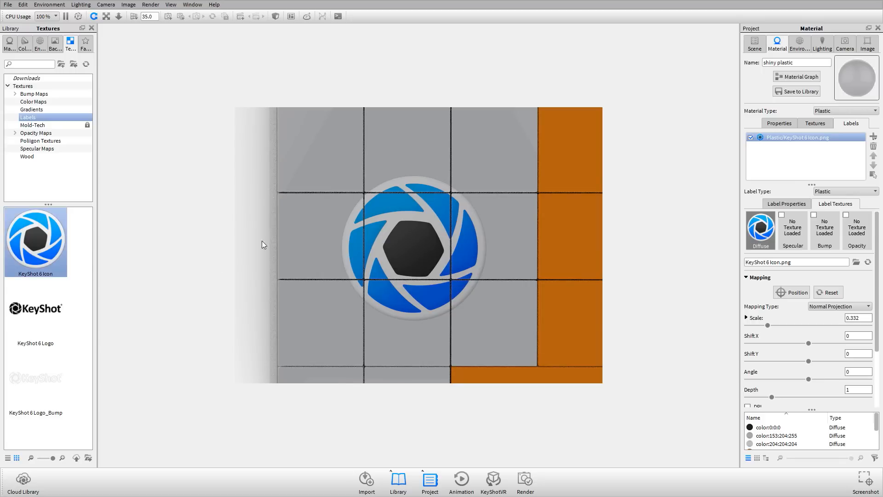
{"action": "left_click", "coordinate": [790, 292]}
{"action": "left_click", "coordinate": [403, 249]}
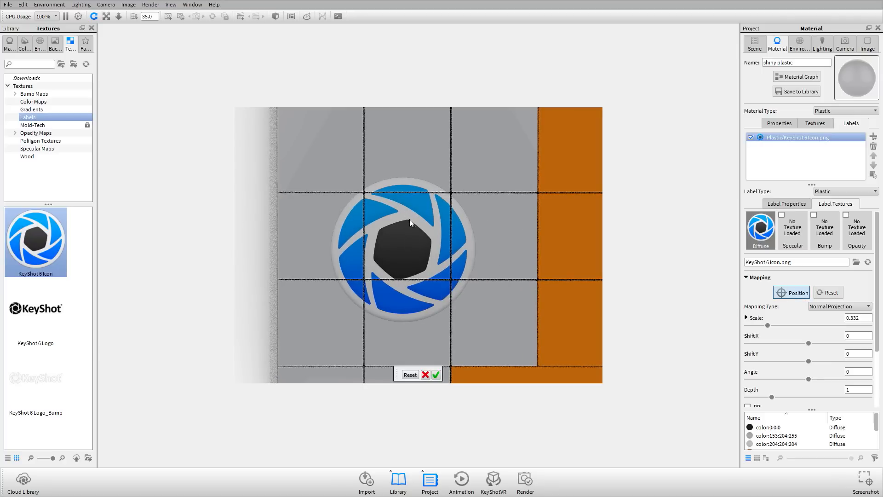
{"action": "left_click", "coordinate": [436, 374]}
Switch the camera to the Top standard view, reposition the icon label on the grey keys, and accept it
{"action": "left_click_drag", "start_coordinate": [440, 325], "coordinate": [425, 278]}
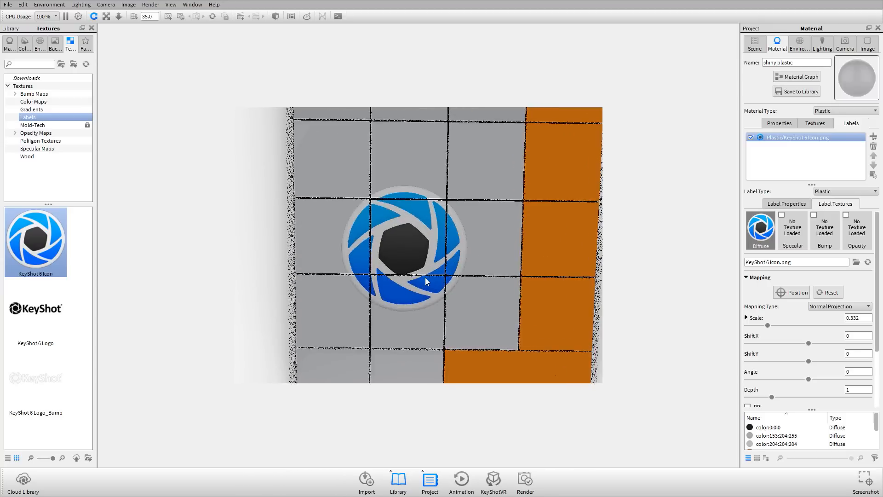
{"action": "scroll", "coordinate": [418, 278], "scroll_direction": "up", "scroll_amount": 5}
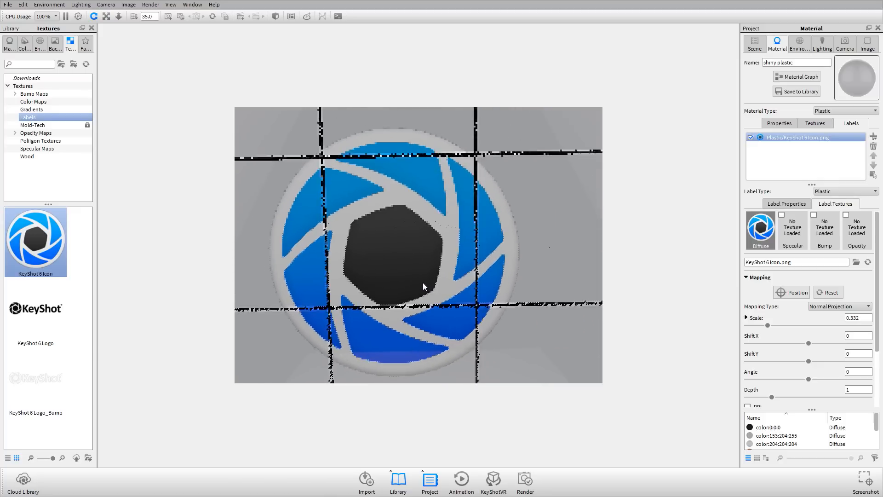
{"action": "left_click", "coordinate": [106, 5]}
{"action": "mouse_move", "coordinate": [170, 102]}
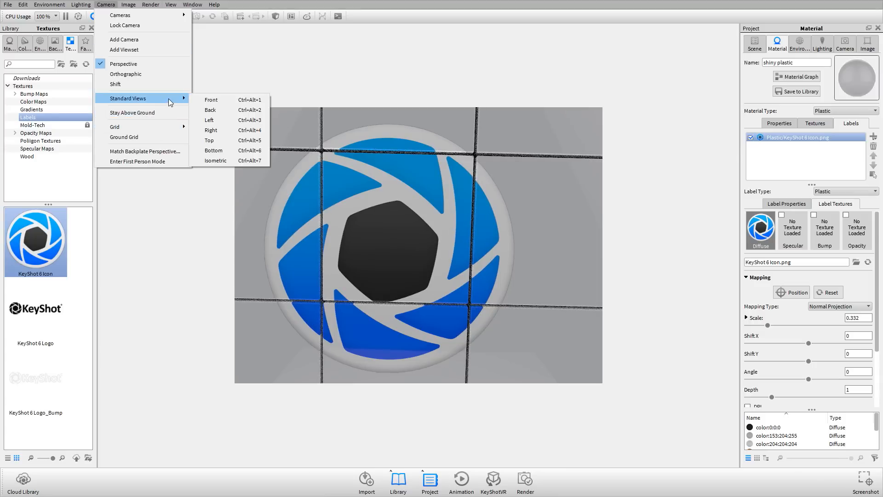
{"action": "left_click", "coordinate": [216, 140]}
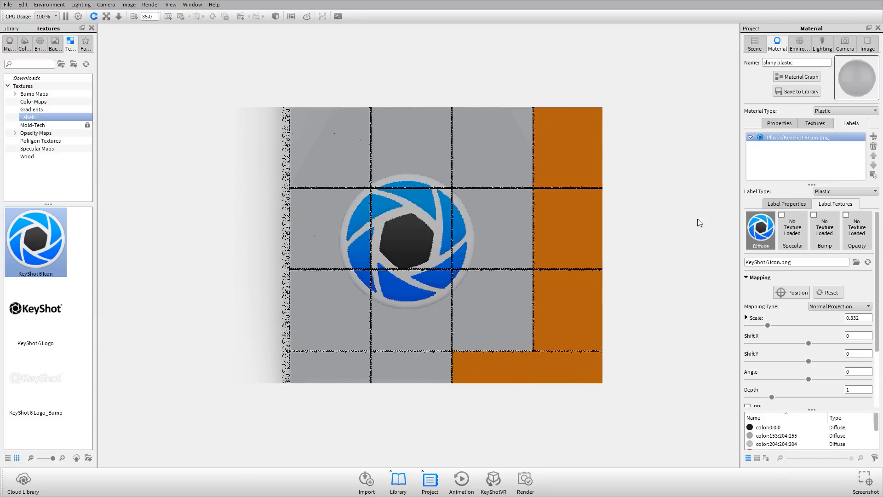
{"action": "left_click", "coordinate": [792, 293]}
{"action": "left_click", "coordinate": [405, 241]}
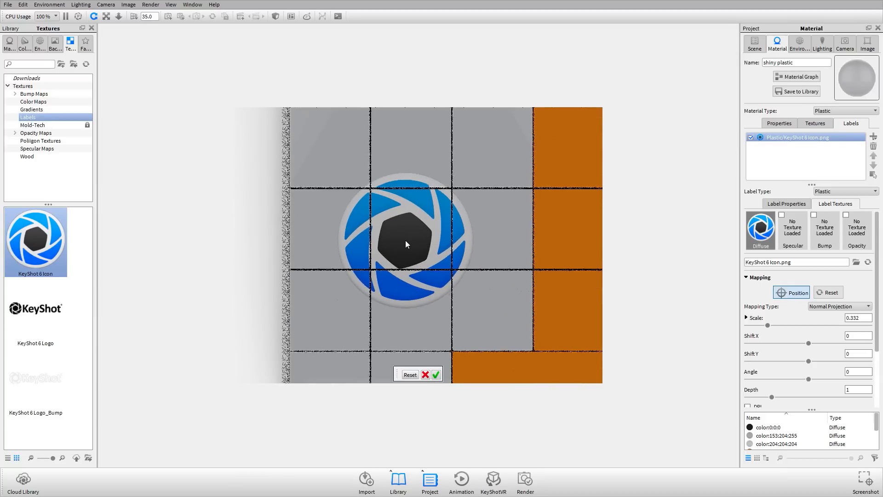
{"action": "left_click", "coordinate": [436, 375]}
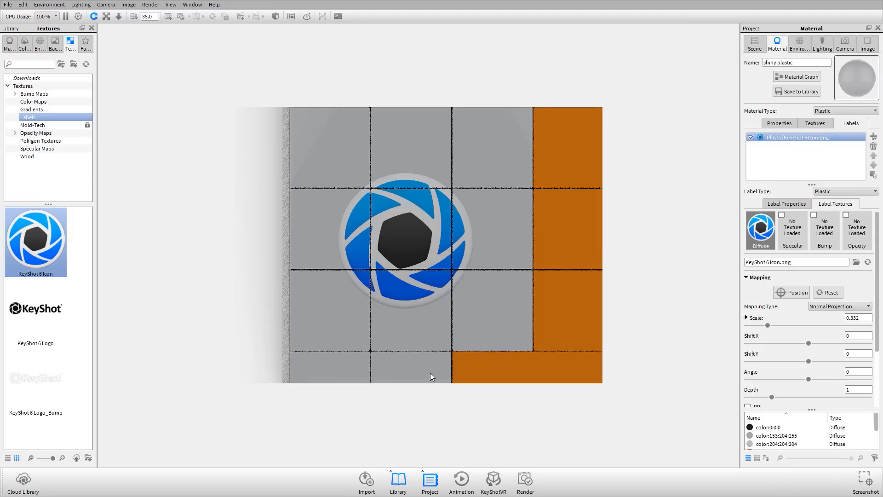
Reduce the icon label's depth to 0.055 while viewing the gaps between the keys up close
{"action": "left_click_drag", "start_coordinate": [415, 238], "coordinate": [477, 274]}
{"action": "scroll", "coordinate": [379, 207], "scroll_direction": "up", "scroll_amount": 6}
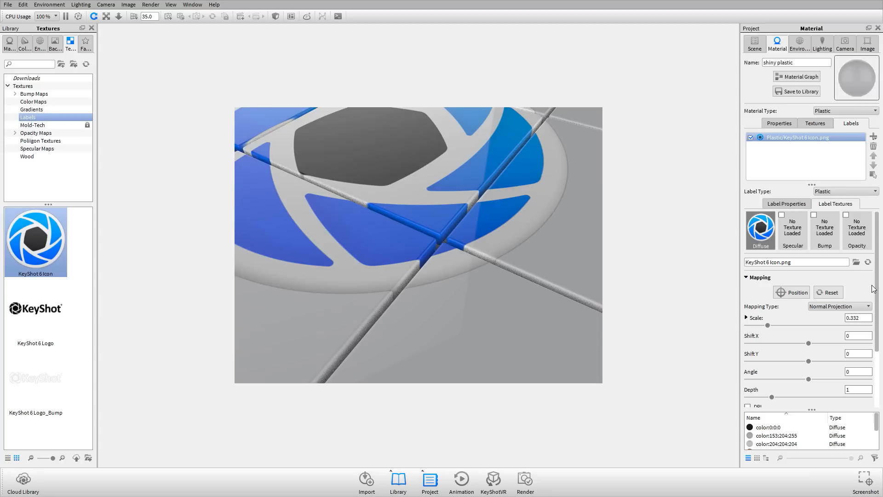
{"action": "scroll", "coordinate": [872, 289], "scroll_direction": "down", "scroll_amount": 3}
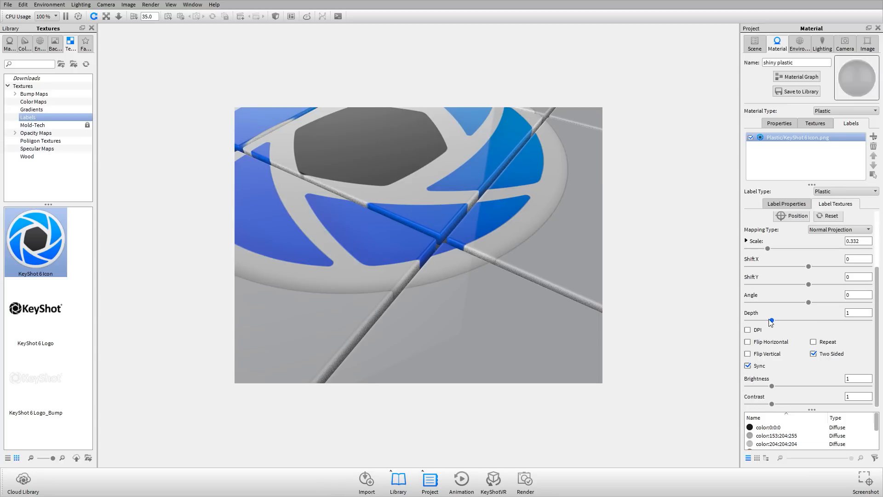
{"action": "left_click_drag", "start_coordinate": [772, 321], "coordinate": [748, 321]}
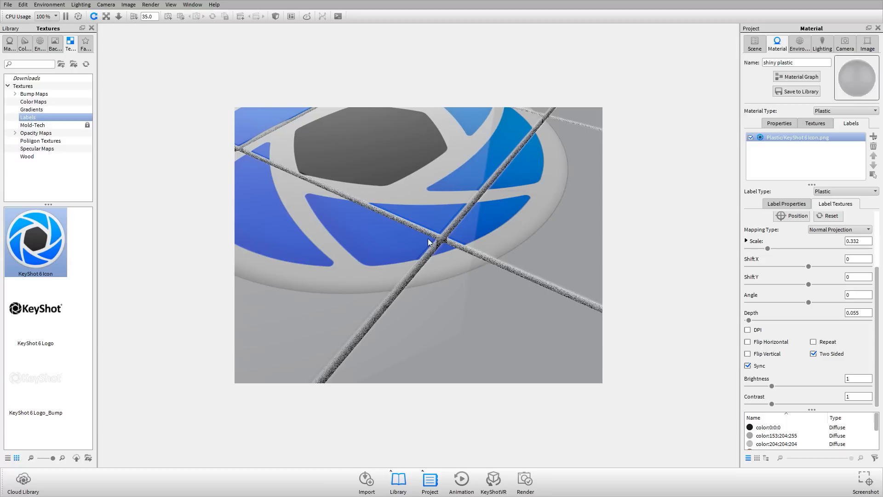
Try label depths of 0.1, 1 and 5 to compare how far the icon projects into the key gaps
{"action": "scroll", "coordinate": [448, 248], "scroll_direction": "up", "scroll_amount": 5}
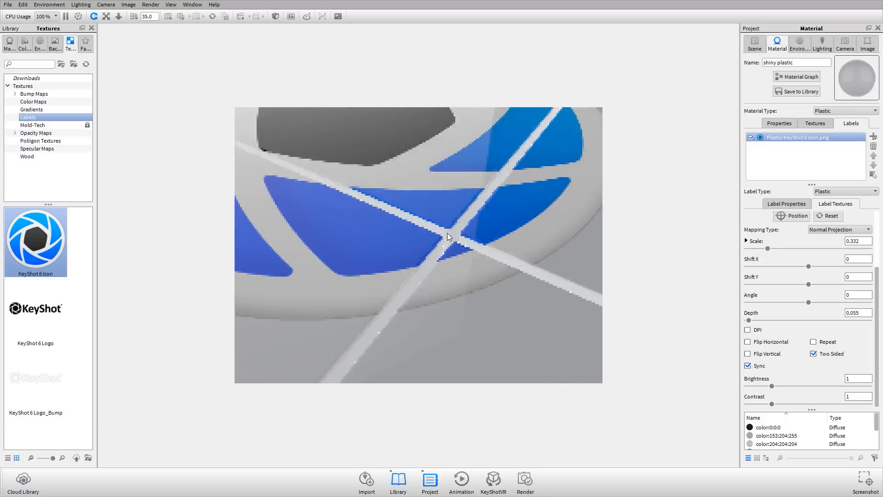
{"action": "middle_click_drag", "start_coordinate": [447, 233], "coordinate": [386, 299]}
{"action": "middle_click_drag", "start_coordinate": [449, 292], "coordinate": [448, 257]}
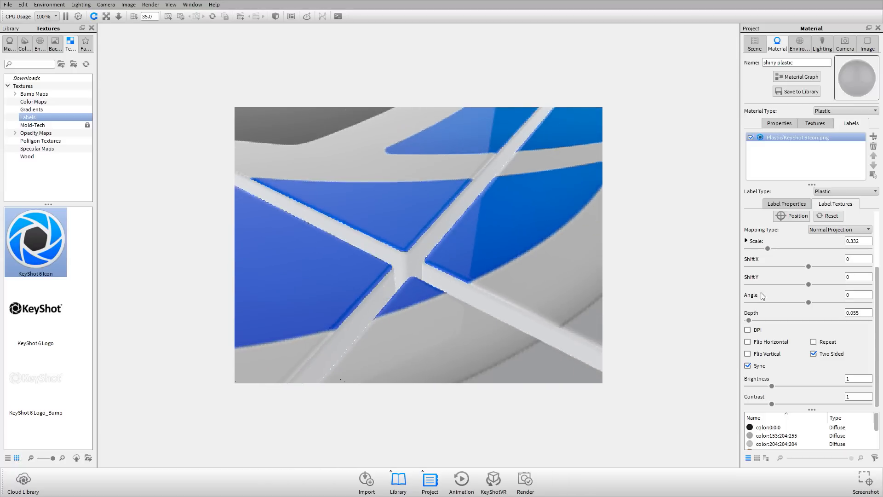
{"action": "left_click_drag", "start_coordinate": [749, 321], "coordinate": [775, 321]}
{"action": "left_click_drag", "start_coordinate": [861, 312], "coordinate": [480, 253]}
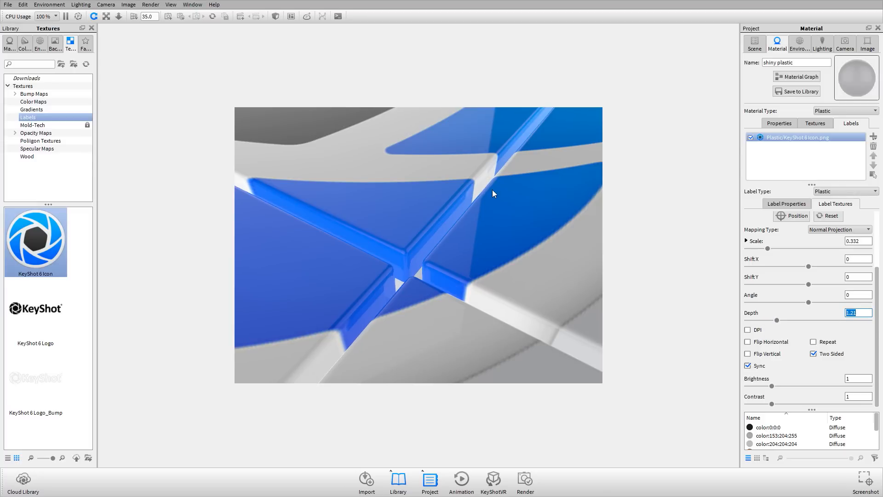
{"action": "type", "text": ".1"}
{"action": "key", "text": "Tab"}
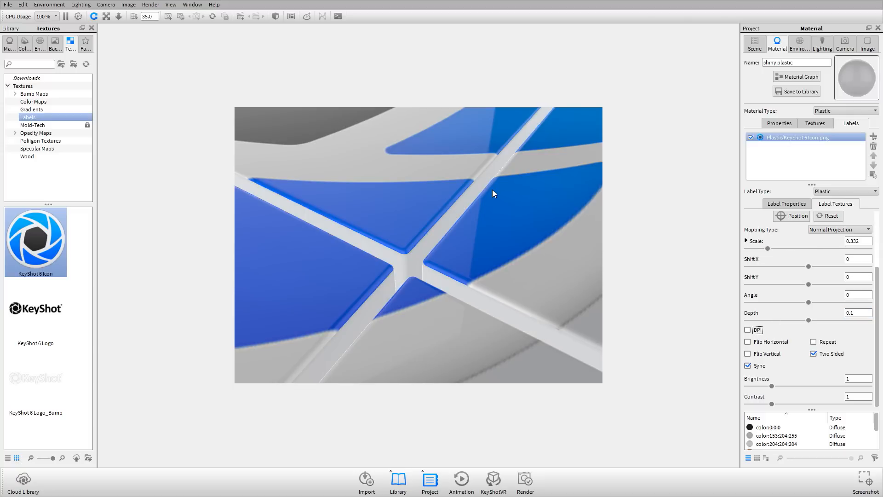
{"action": "key", "text": "shift+Tab"}
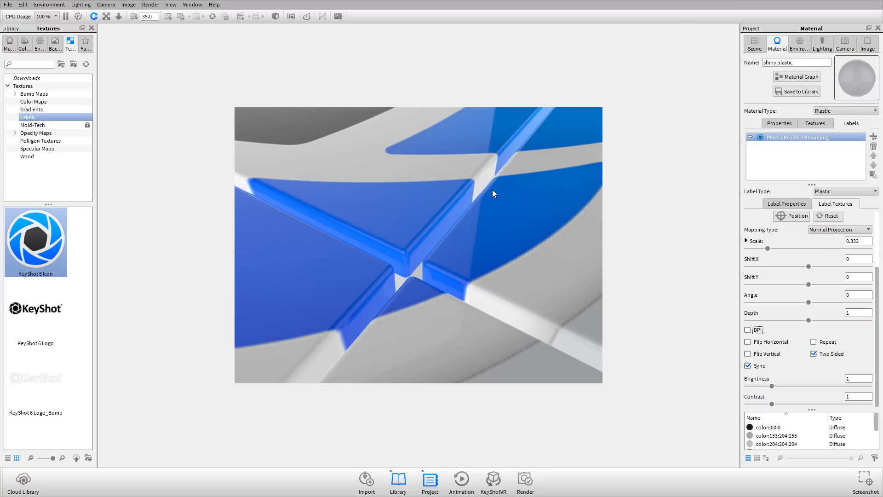
{"action": "type", "text": "5"}
{"action": "key", "text": "Tab"}
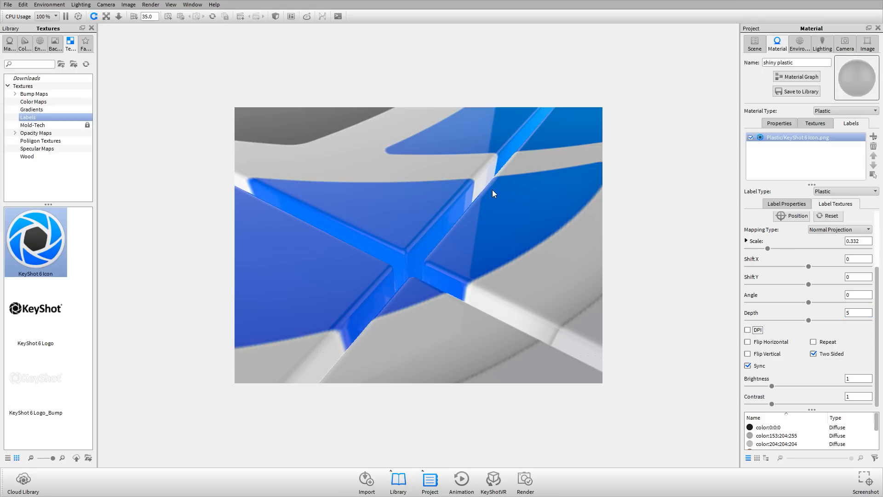
Check the icon's projection on the underside of the keys and set the label depth to 1
{"action": "scroll", "coordinate": [341, 212], "scroll_direction": "down", "scroll_amount": 10}
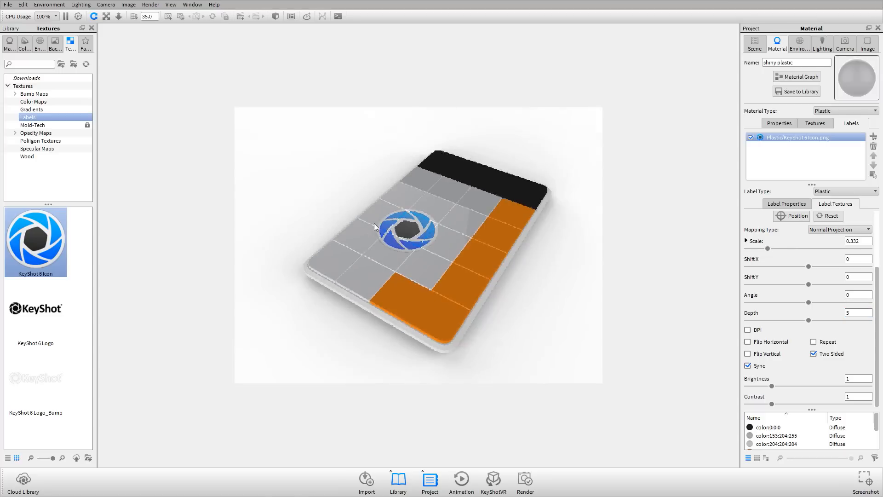
{"action": "left_click_drag", "start_coordinate": [374, 222], "coordinate": [380, 260]}
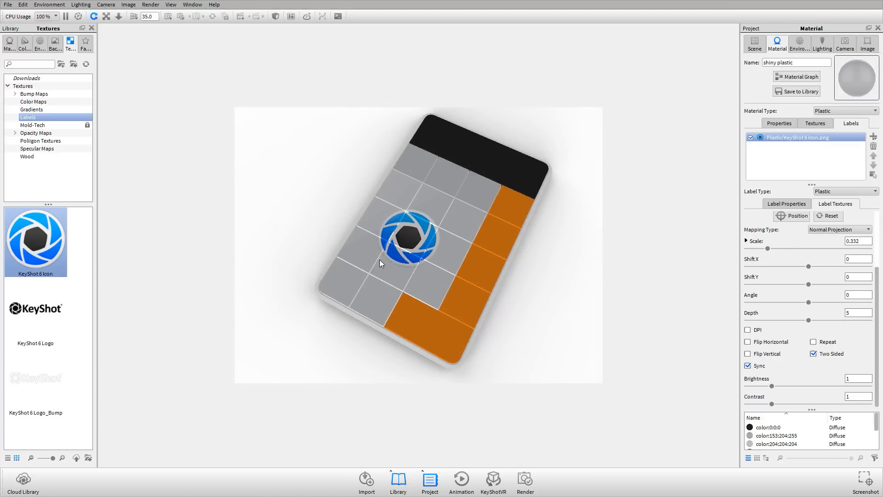
{"action": "mouse_move", "coordinate": [440, 156]}
{"action": "left_mouse_down"}
{"action": "mouse_move", "coordinate": [445, 271]}
{"action": "mouse_move", "coordinate": [442, 160]}
{"action": "left_mouse_up"}
{"action": "scroll", "coordinate": [410, 225], "scroll_direction": "up", "scroll_amount": 5}
{"action": "scroll", "coordinate": [410, 228], "scroll_direction": "up", "scroll_amount": 3}
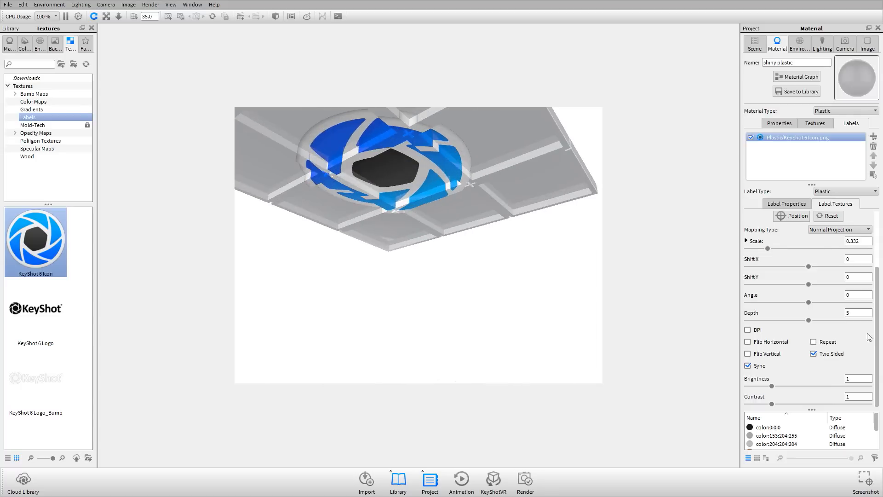
{"action": "double_click", "coordinate": [855, 312]}
{"action": "type", "text": "1"}
{"action": "key", "text": "Return"}
Enable DPI sizing for the icon label and set it to 1000
{"action": "left_click_drag", "start_coordinate": [458, 163], "coordinate": [419, 260]}
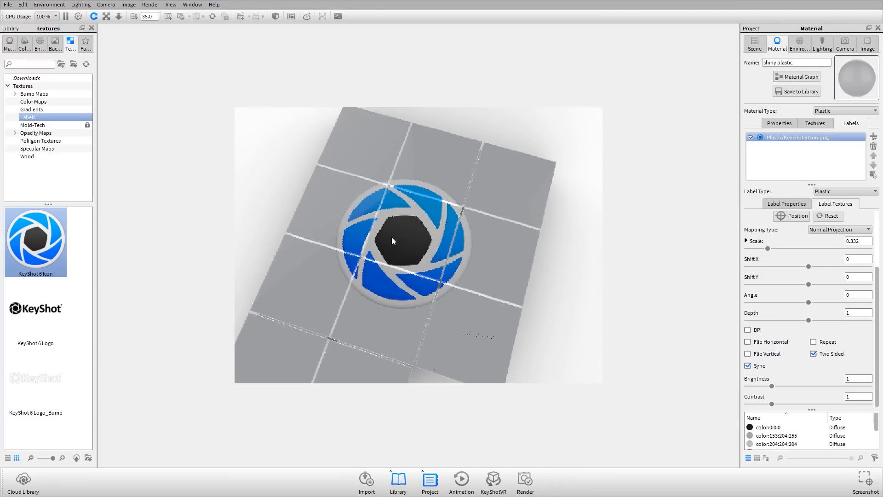
{"action": "left_click", "coordinate": [756, 331]}
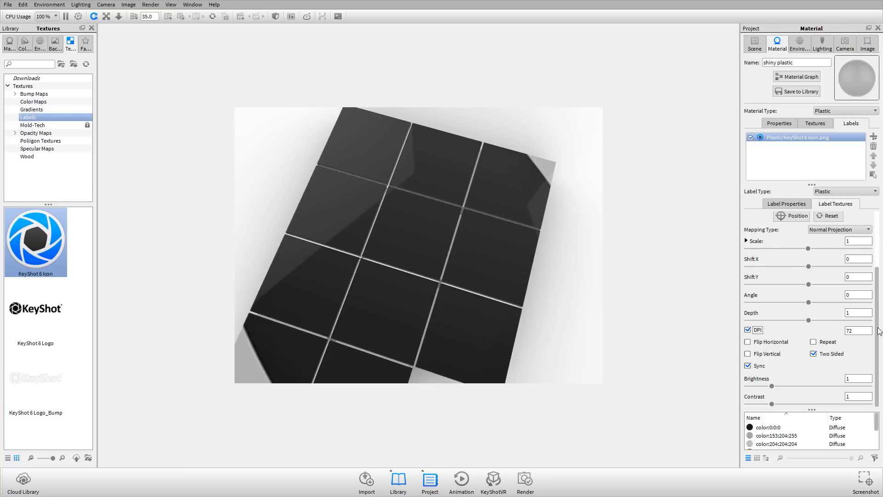
{"action": "double_click", "coordinate": [850, 330]}
{"action": "type", "text": "1000"}
{"action": "key", "text": "Tab"}
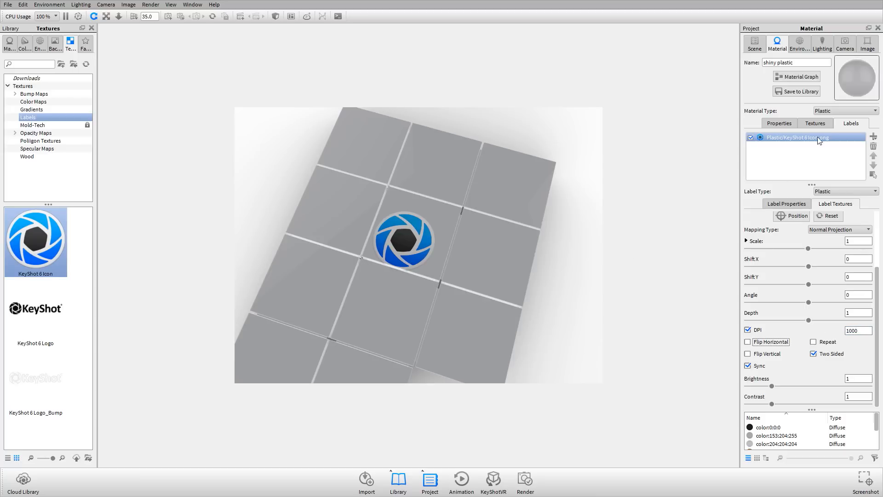
Delete the KeyShot 6 Icon label from the shiny plastic material
{"action": "left_click", "coordinate": [873, 146]}
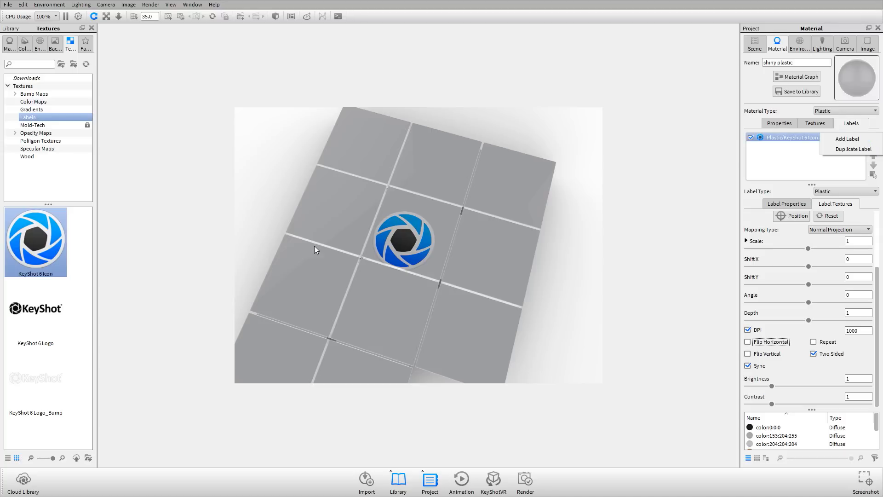
{"action": "left_click", "coordinate": [873, 147]}
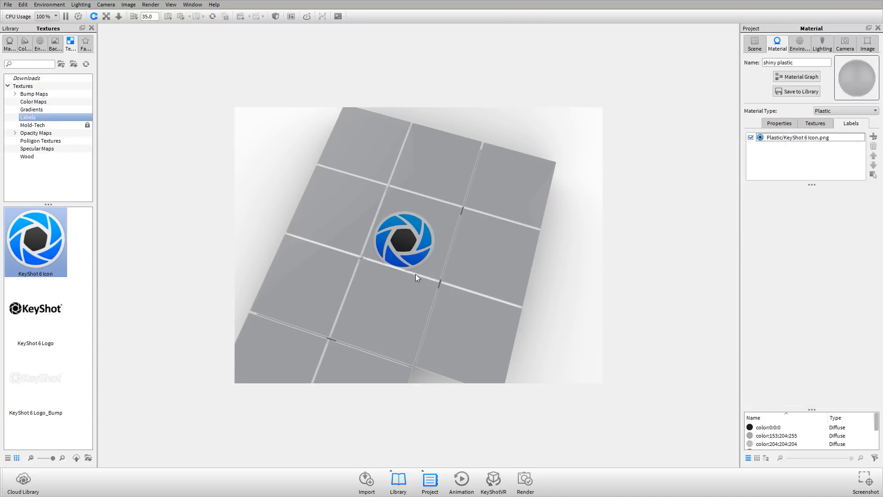
{"action": "left_click_drag", "start_coordinate": [416, 277], "coordinate": [493, 232]}
{"action": "left_click", "coordinate": [789, 137]}
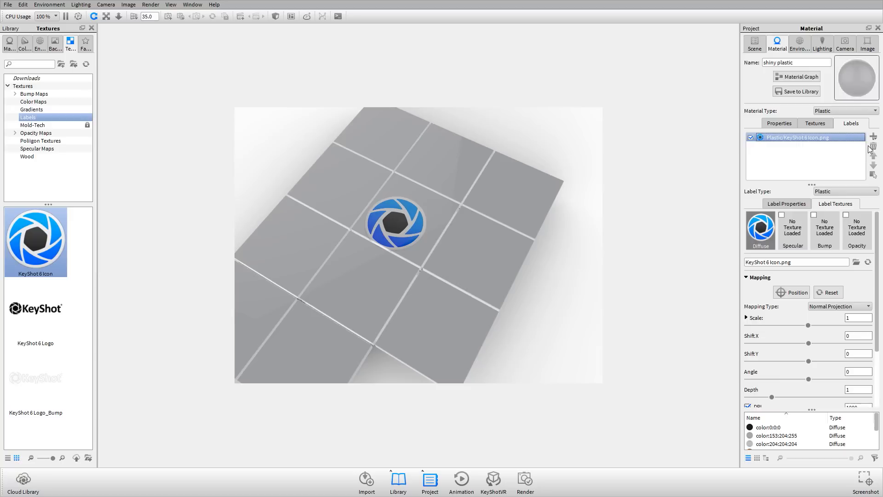
{"action": "left_click", "coordinate": [871, 147]}
Show all hidden parts of the calculator model
{"action": "scroll", "coordinate": [315, 237], "scroll_direction": "down", "scroll_amount": 5}
{"action": "right_click", "coordinate": [540, 139]}
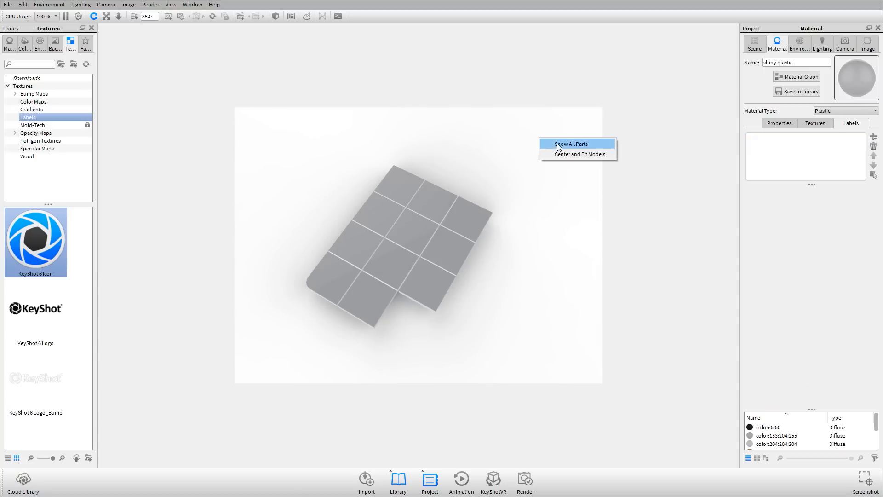
{"action": "left_click", "coordinate": [558, 144]}
{"action": "scroll", "coordinate": [413, 222], "scroll_direction": "up", "scroll_amount": 5}
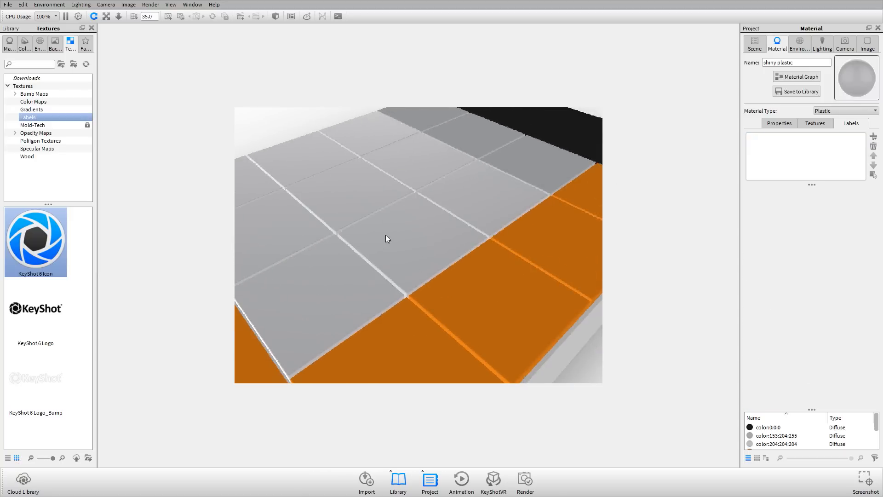
Set the shiny plastic's roughness to 0.134 and give the material a Noise bump texture
{"action": "left_click", "coordinate": [779, 123]}
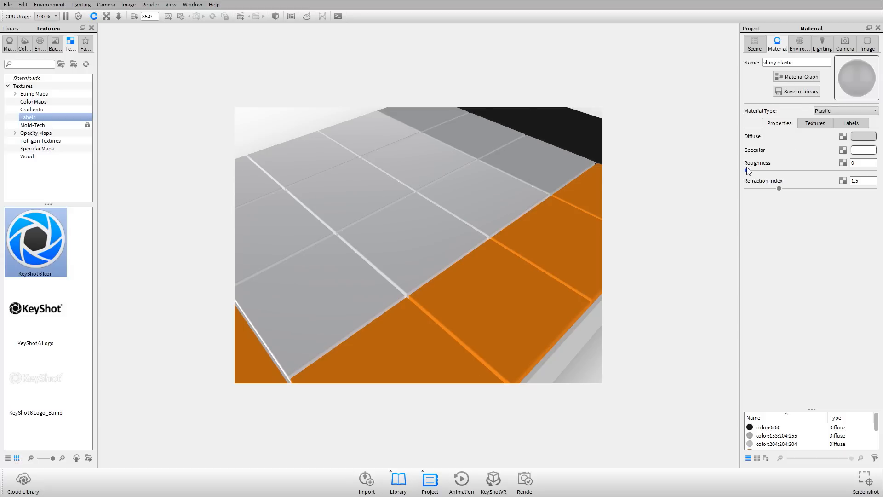
{"action": "left_click", "coordinate": [815, 123]}
{"action": "left_click", "coordinate": [828, 152]}
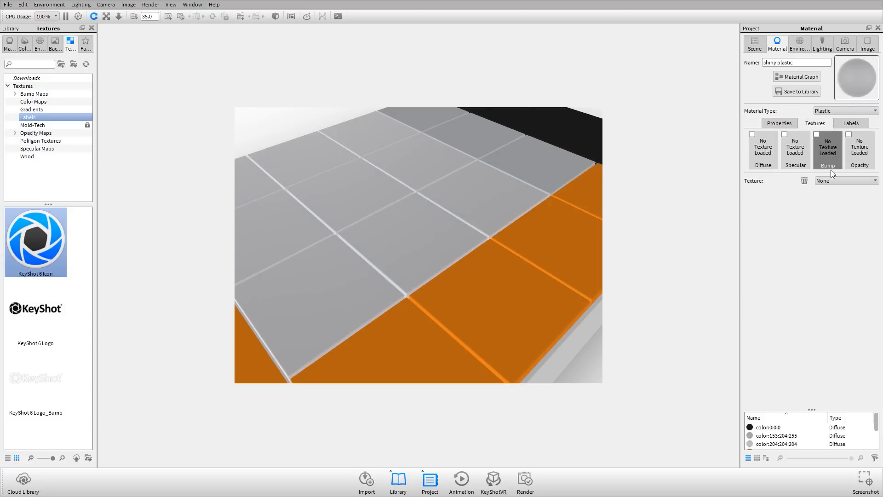
{"action": "left_click", "coordinate": [845, 180]}
{"action": "left_click", "coordinate": [834, 296]}
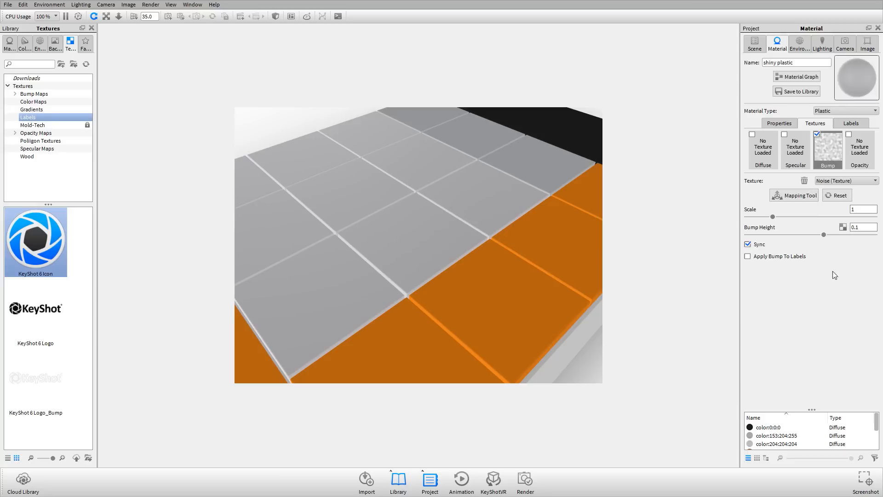
Set the noise bump's scale to 0.2 and its bump height to 0.2, and inspect the key surface up close
{"action": "left_click_drag", "start_coordinate": [861, 210], "coordinate": [841, 210]}
{"action": "type", "text": "0.2"}
{"action": "key", "text": "Tab"}
{"action": "type", "text": ".2"}
{"action": "key", "text": "Return"}
{"action": "scroll", "coordinate": [411, 128], "scroll_direction": "up", "scroll_amount": 5}
{"action": "left_click_drag", "start_coordinate": [414, 132], "coordinate": [410, 200]}
{"action": "scroll", "coordinate": [409, 195], "scroll_direction": "up", "scroll_amount": 3}
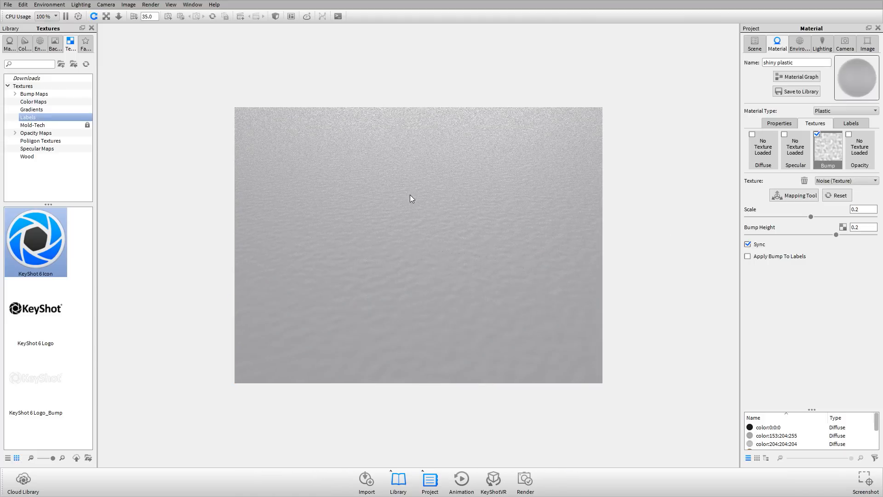
{"action": "scroll", "coordinate": [412, 198], "scroll_direction": "down", "scroll_amount": 4}
{"action": "left_click_drag", "start_coordinate": [412, 201], "coordinate": [456, 236]}
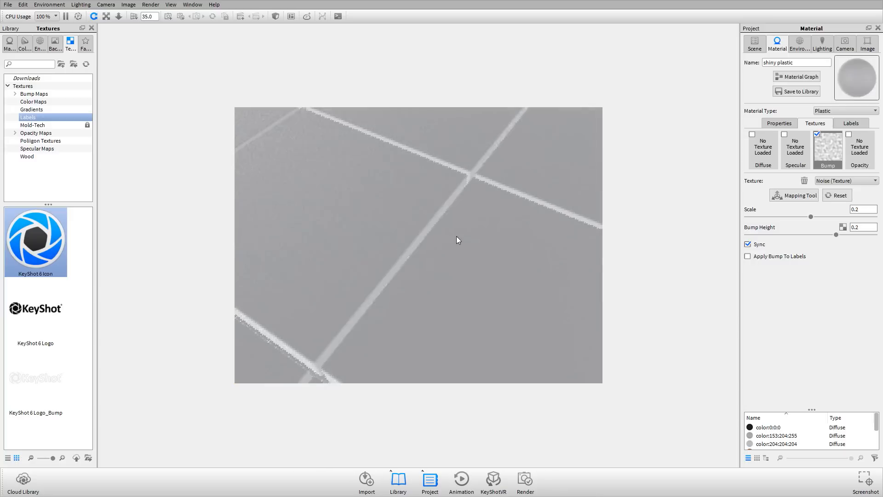
{"action": "scroll", "coordinate": [457, 239], "scroll_direction": "down", "scroll_amount": 5}
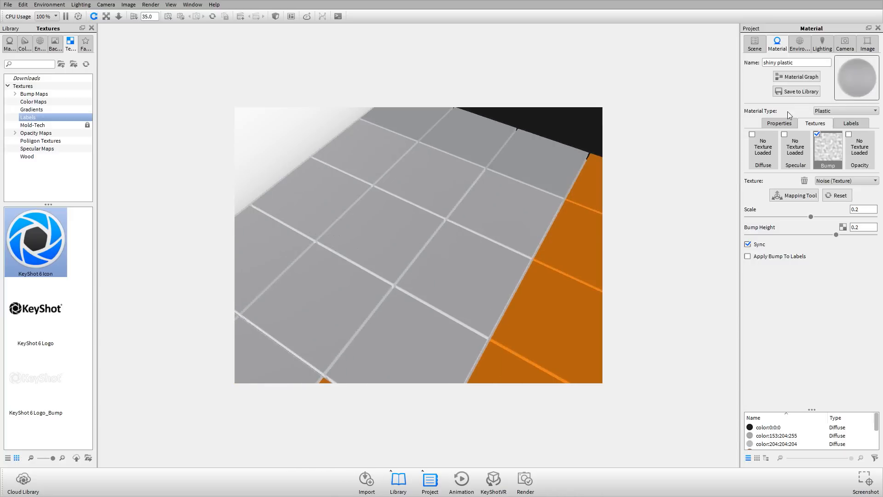
{"action": "left_click", "coordinate": [781, 122]}
Switch to the 3a Label Planar - Calculator folder and view Calculator artwork 1000dpi.png in Photos, closing it after viewing
{"action": "key", "text": "alt+Tab"}
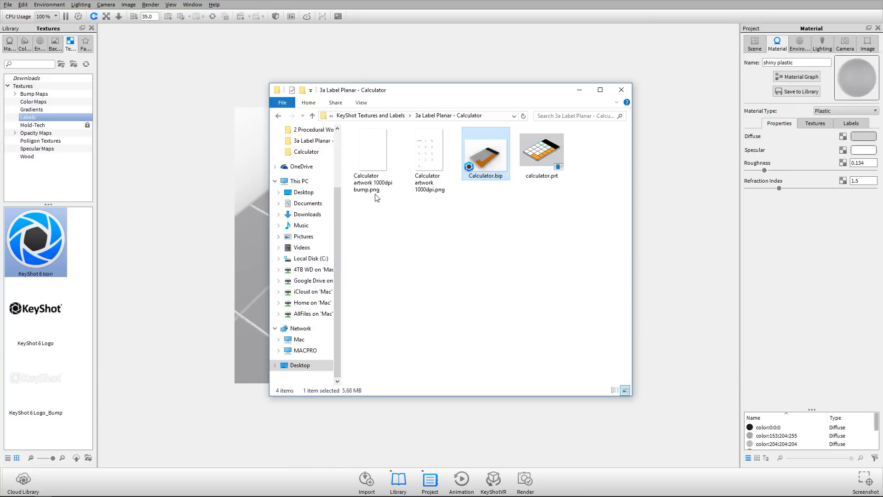
{"action": "left_click_drag", "start_coordinate": [437, 91], "coordinate": [605, 178]}
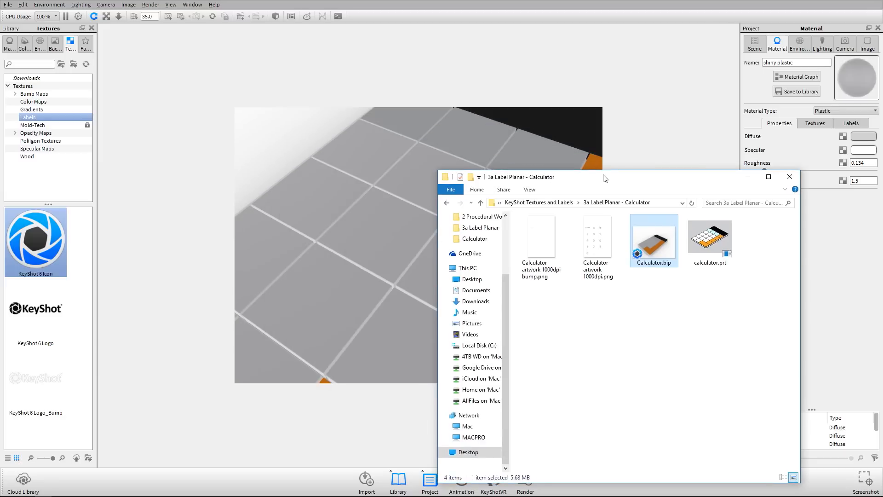
{"action": "double_click", "coordinate": [592, 238]}
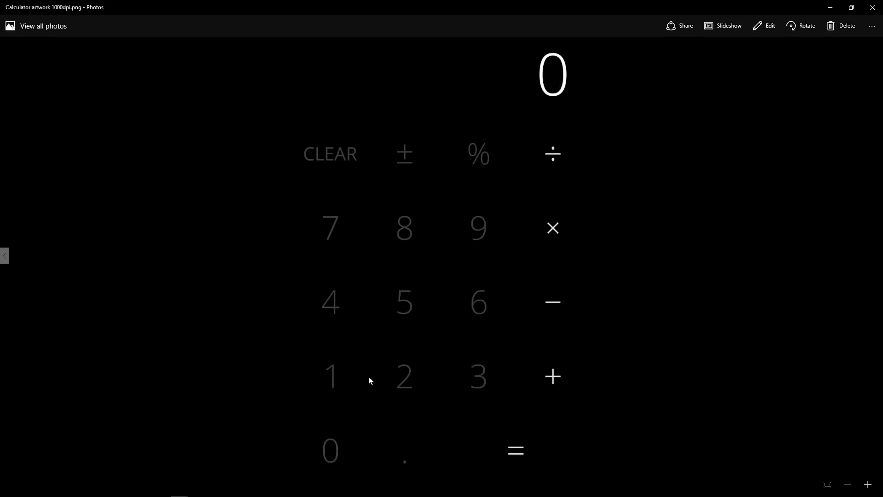
{"action": "left_click", "coordinate": [871, 7]}
Switch to KeyShot Textures and Labels.pdf in Reader and page forward to the Planar Projection slide
{"action": "key", "text": "alt+Tab"}
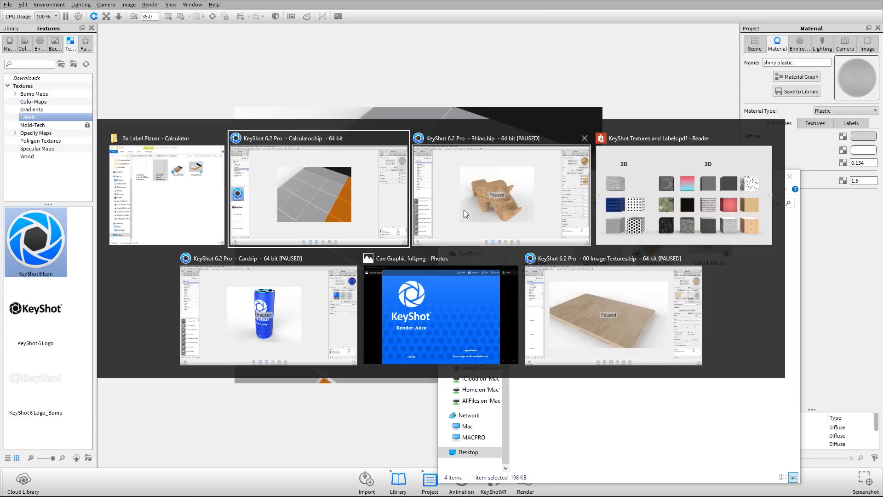
{"action": "key", "text": "alt+Tab"}
{"action": "key", "text": "alt+Tab"}
{"action": "key", "text": "Right"}
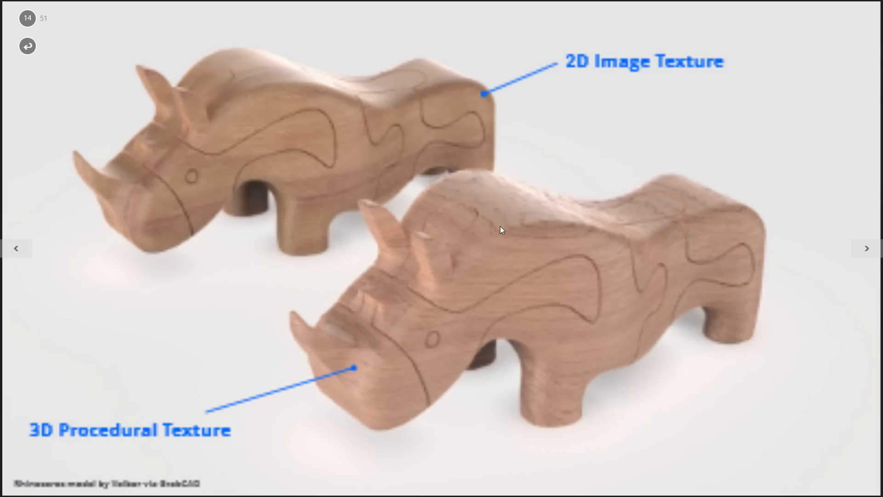
{"action": "key", "text": "Right"}
{"action": "key", "text": "Right"}
{"action": "key", "text": "Right"}
{"action": "key", "text": "Right"}
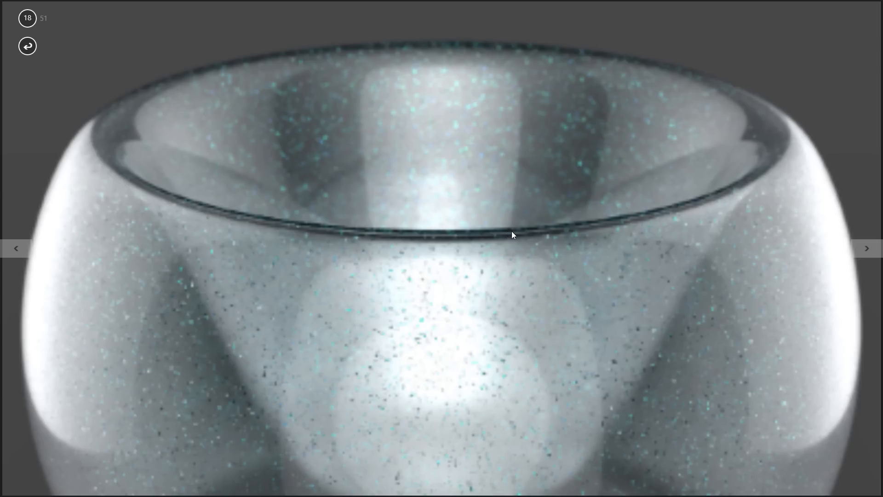
{"action": "key", "text": "Right"}
{"action": "key", "text": "Right"}
{"action": "key", "text": "Right"}
{"action": "key", "text": "Right"}
{"action": "key", "text": "Right"}
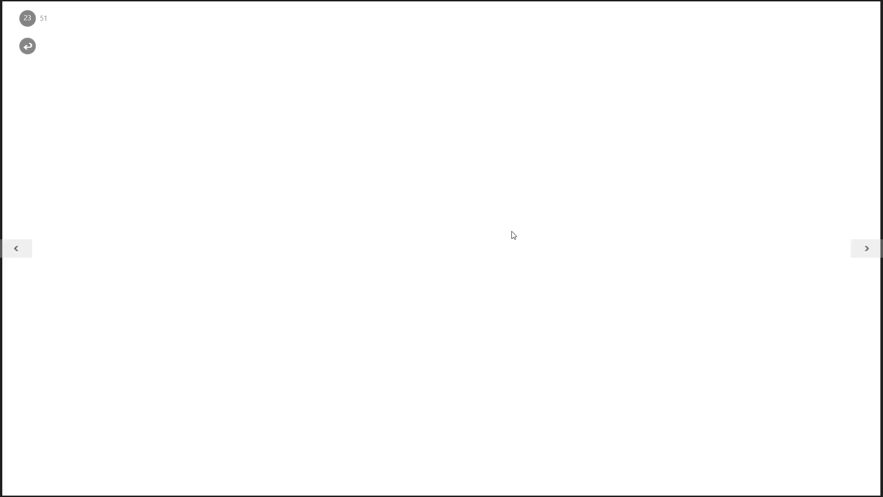
{"action": "key", "text": "Right"}
{"action": "key", "text": "Right"}
{"action": "key", "text": "Right"}
{"action": "key", "text": "Right"}
{"action": "key", "text": "Right"}
{"action": "key", "text": "Right"}
{"action": "key", "text": "Right"}
{"action": "key", "text": "Right"}
{"action": "key", "text": "Right"}
{"action": "key", "text": "Right"}
{"action": "key", "text": "Right"}
{"action": "key", "text": "Right"}
{"action": "key", "text": "Right"}
{"action": "key", "text": "Right"}
{"action": "key", "text": "Right"}
{"action": "key", "text": "Right"}
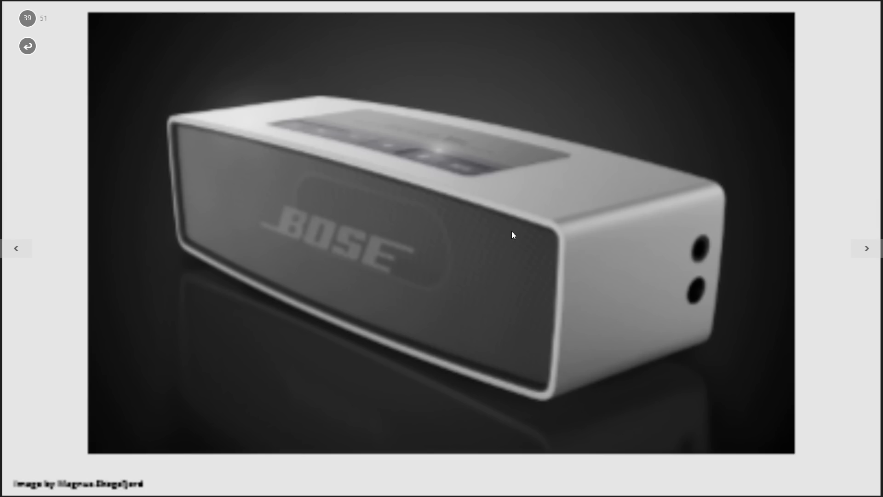
{"action": "key", "text": "Right"}
{"action": "key", "text": "Right"}
{"action": "key", "text": "Right"}
{"action": "key", "text": "Right"}
{"action": "key", "text": "Right"}
{"action": "key", "text": "Right"}
{"action": "key", "text": "Right"}
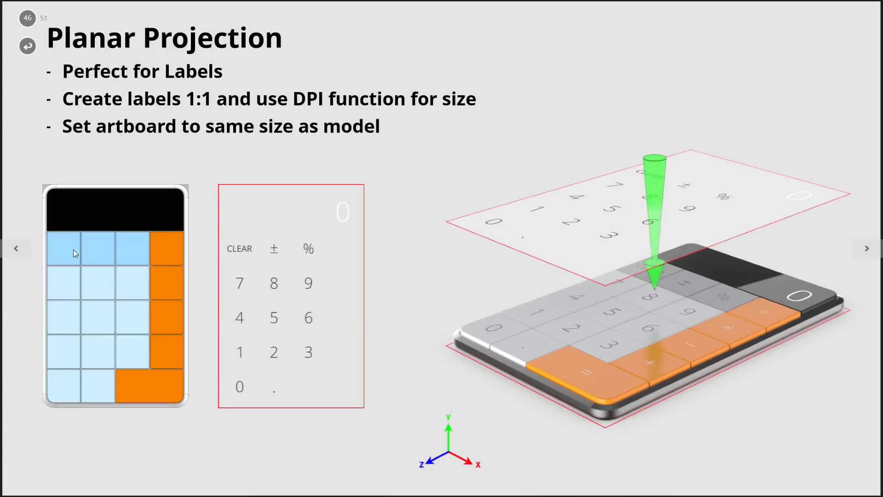
Return to KeyShot and start adding a new image label to the shiny plastic material
{"action": "key", "text": "alt+Tab"}
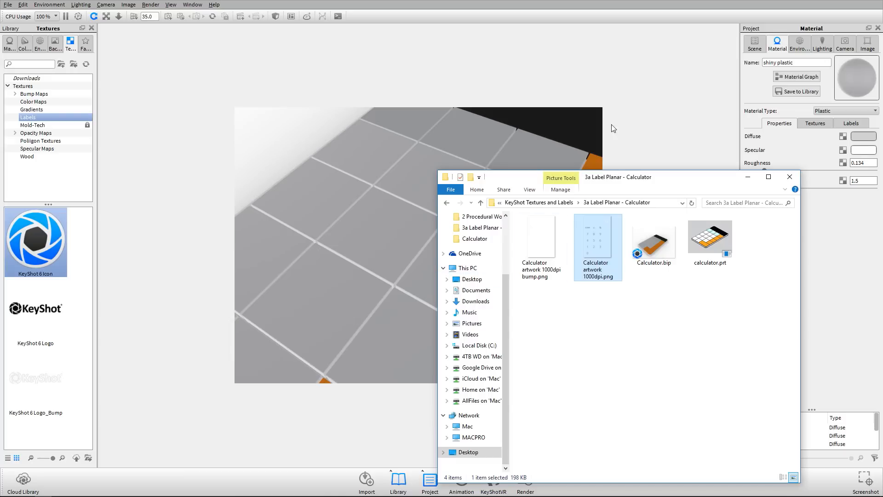
{"action": "left_click", "coordinate": [658, 136]}
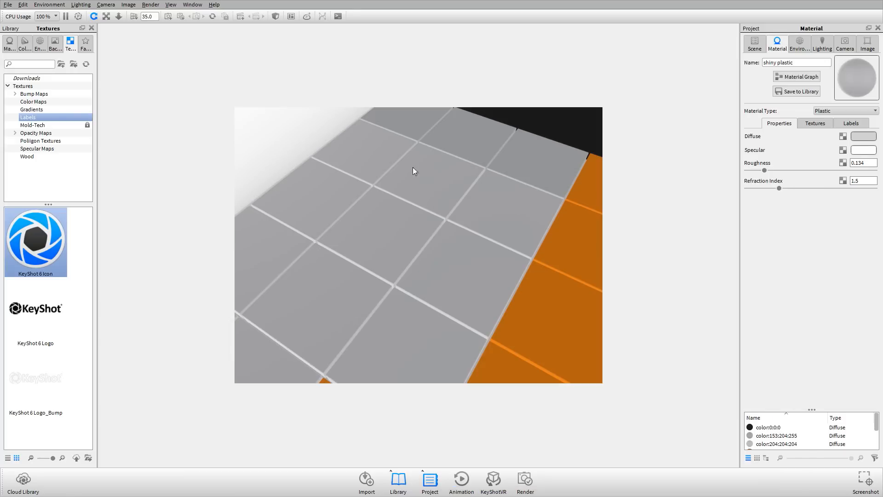
{"action": "left_click", "coordinate": [851, 123]}
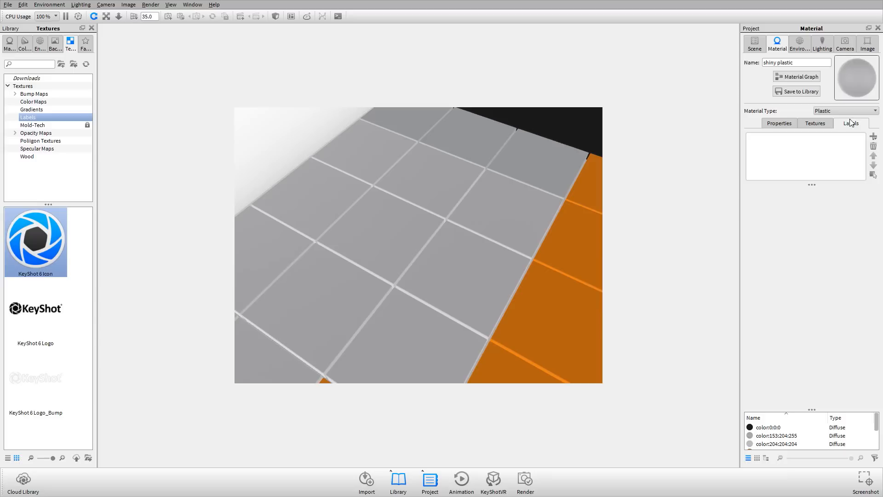
{"action": "left_click", "coordinate": [860, 139]}
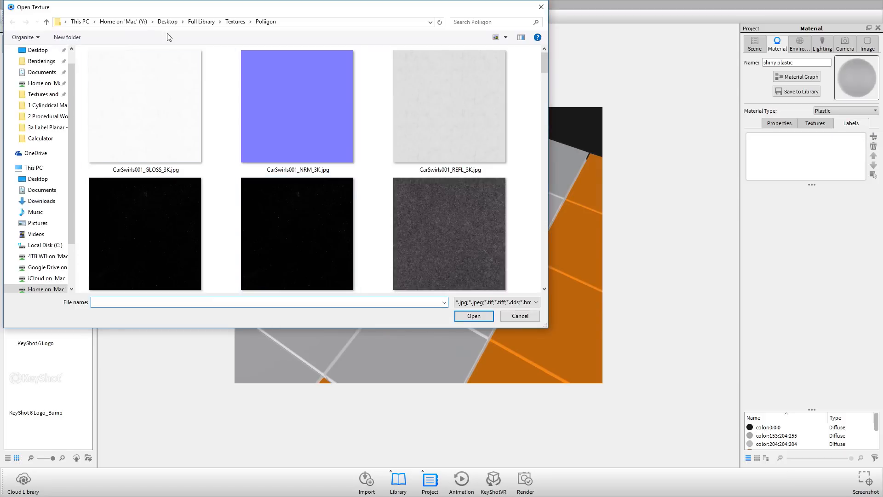
Add Calculator artwork 1000dpi.png from the 3a Label Planar - Calculator folder as a label and set its mapping type to Planar Y
{"action": "left_click", "coordinate": [38, 50]}
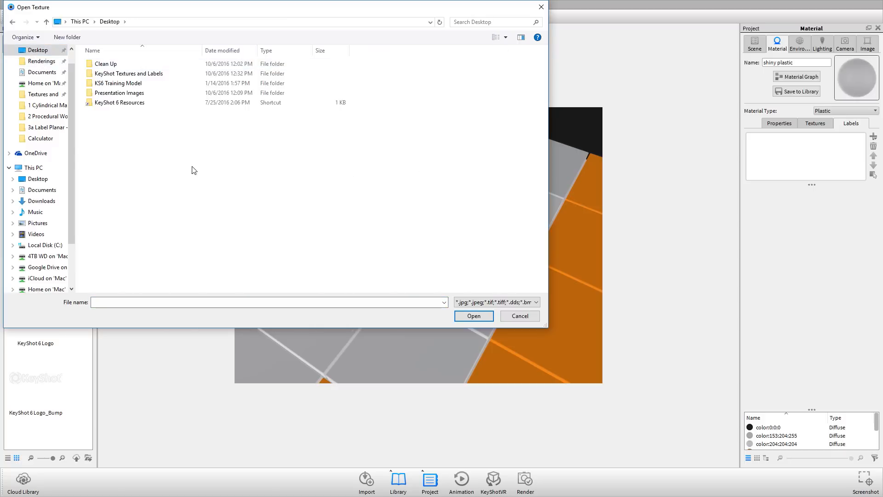
{"action": "double_click", "coordinate": [118, 83]}
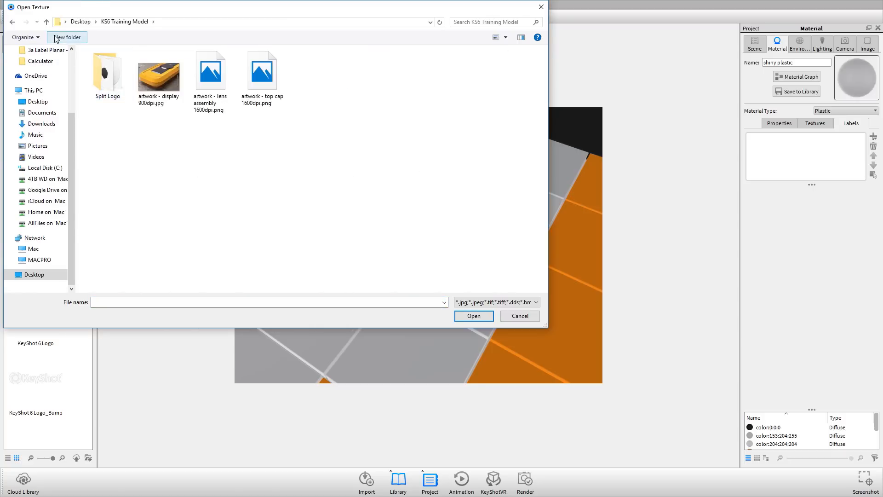
{"action": "left_click", "coordinate": [46, 22]}
{"action": "double_click", "coordinate": [117, 73]}
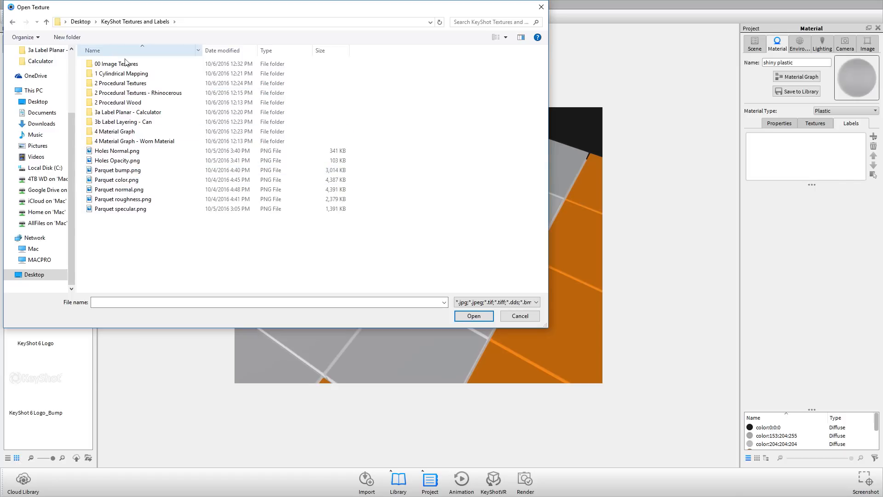
{"action": "double_click", "coordinate": [125, 113]}
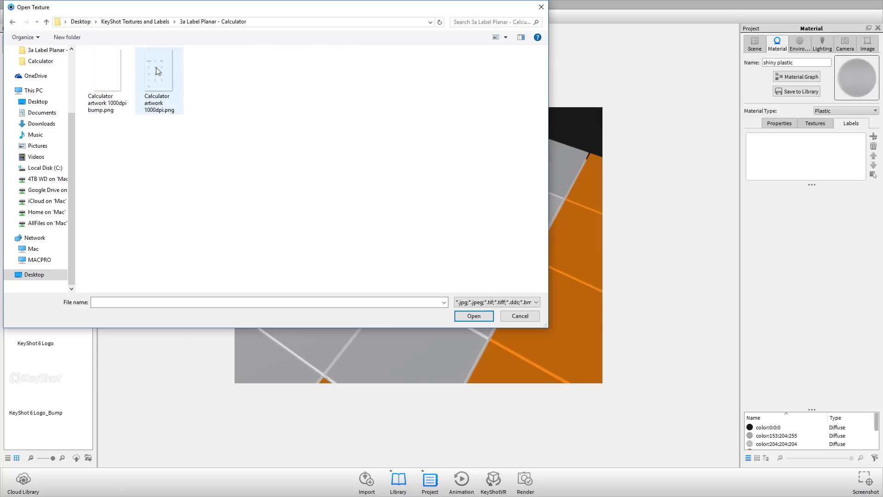
{"action": "left_click", "coordinate": [156, 67]}
{"action": "double_click", "coordinate": [156, 67]}
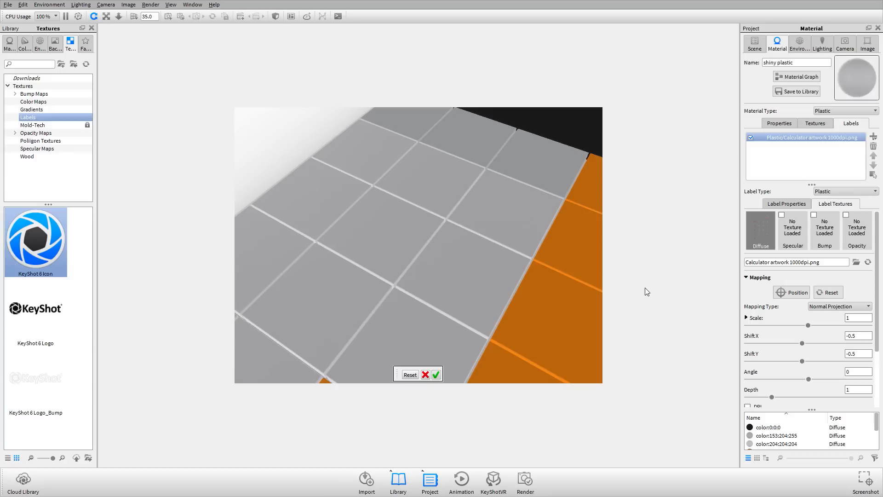
{"action": "left_click", "coordinate": [436, 374]}
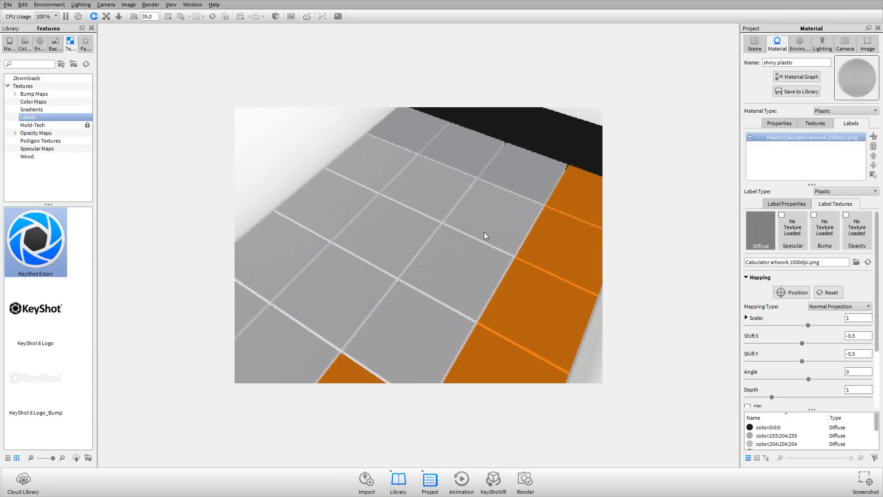
{"action": "left_click", "coordinate": [848, 307]}
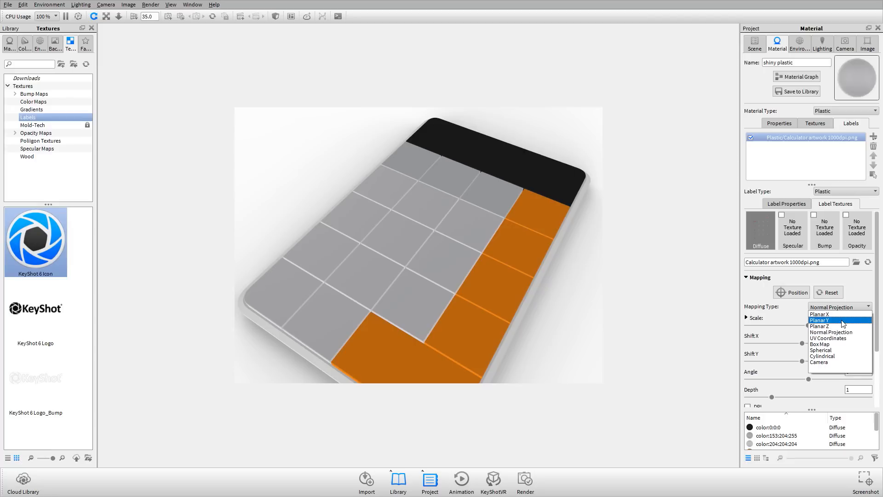
{"action": "left_click", "coordinate": [843, 322]}
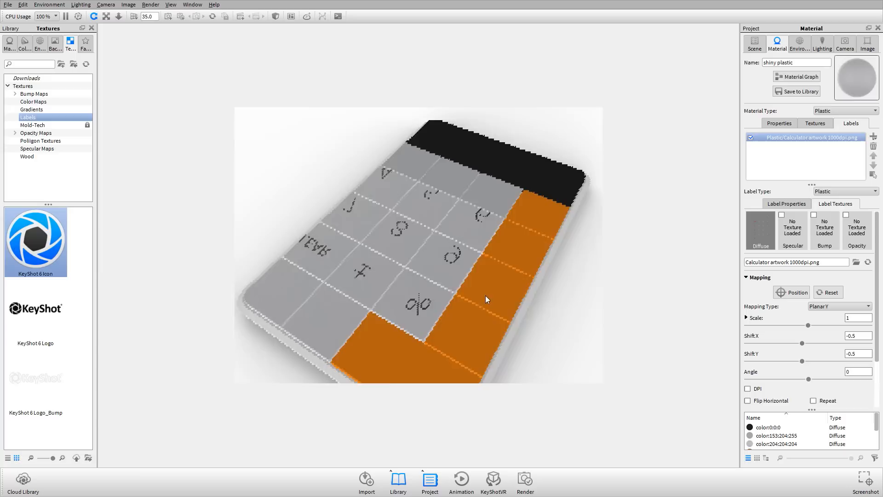
Show the coordinate legend in the real-time view to identify the model's axes
{"action": "left_click", "coordinate": [192, 5]}
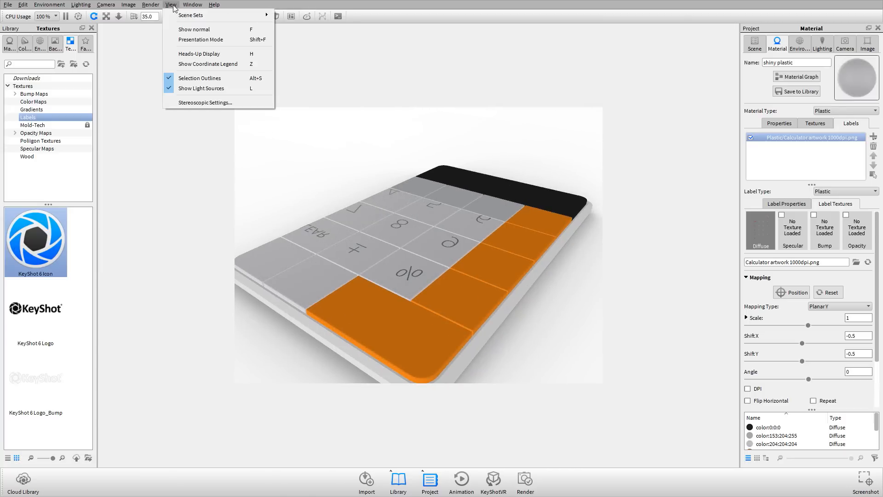
{"action": "left_click", "coordinate": [202, 64]}
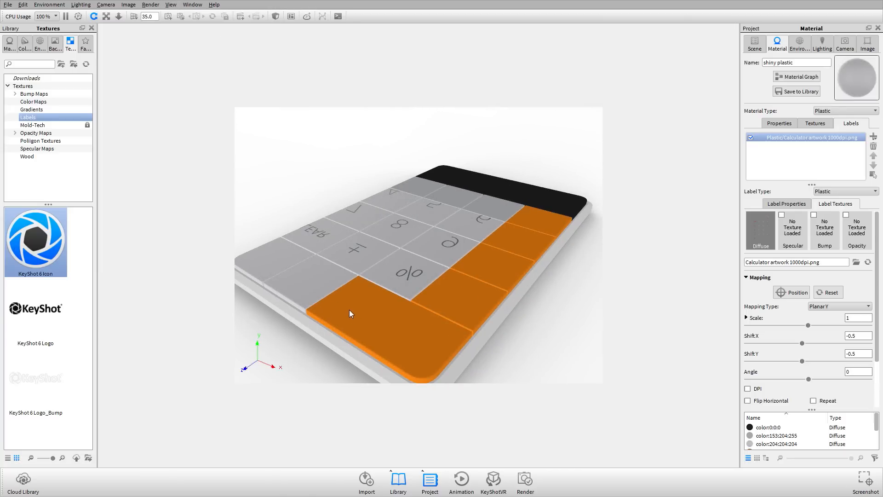
{"action": "left_click_drag", "start_coordinate": [349, 310], "coordinate": [421, 200]}
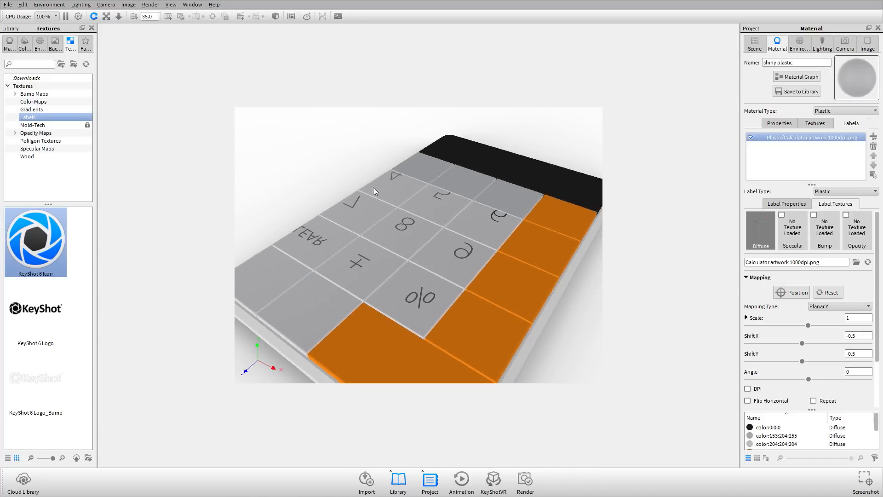
Flip the calculator label vertically and set its scale to 1
{"action": "scroll", "coordinate": [876, 313], "scroll_direction": "down", "scroll_amount": 3}
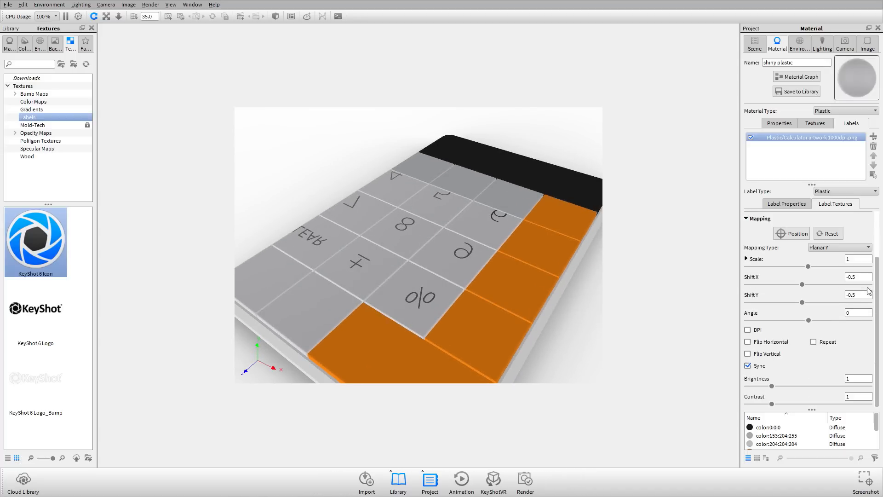
{"action": "left_click", "coordinate": [763, 356]}
{"action": "left_click", "coordinate": [817, 234]}
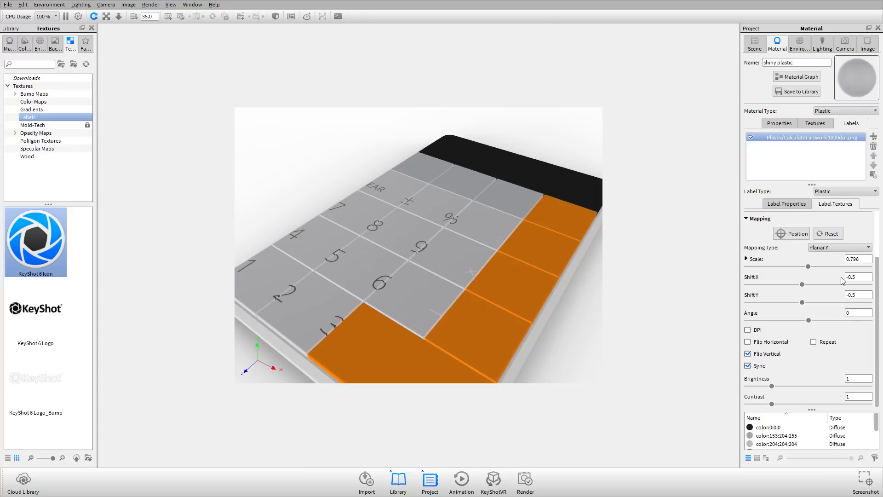
{"action": "double_click", "coordinate": [868, 259]}
{"action": "type", "text": "1"}
{"action": "key", "text": "Tab"}
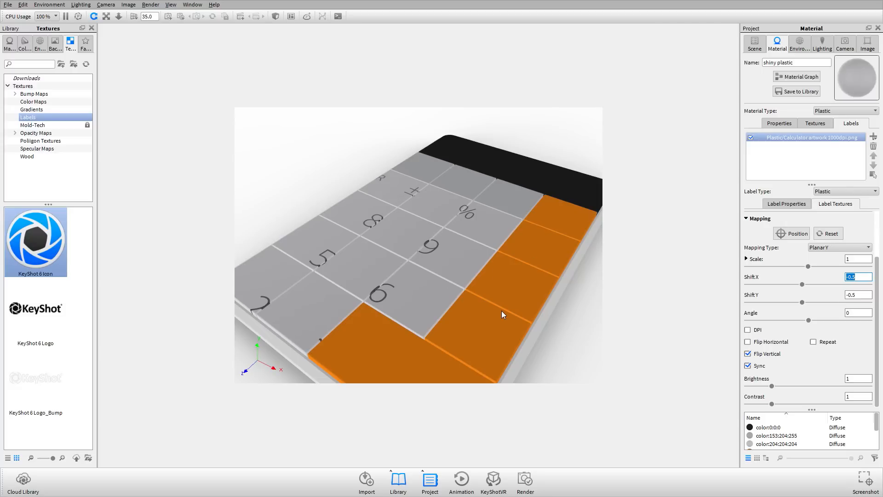
Enable DPI sizing for the calculator label and set it to 1000
{"action": "left_click", "coordinate": [748, 330]}
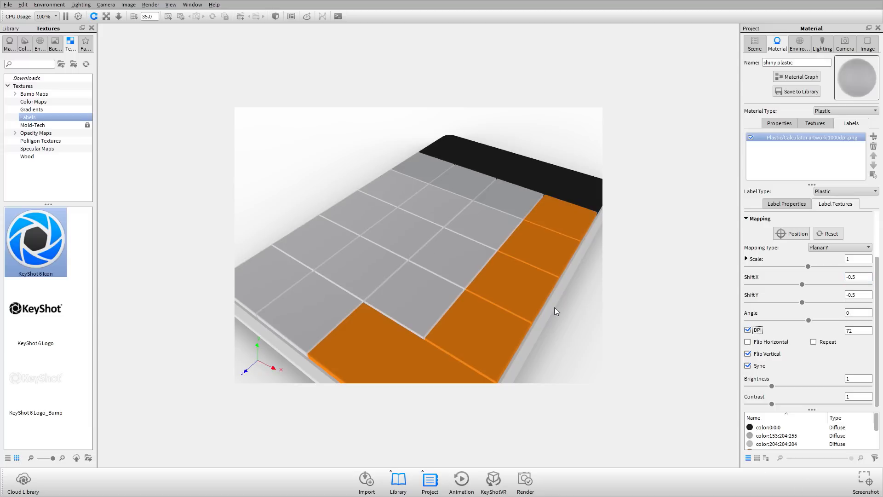
{"action": "double_click", "coordinate": [860, 330]}
{"action": "key", "text": "Tab"}
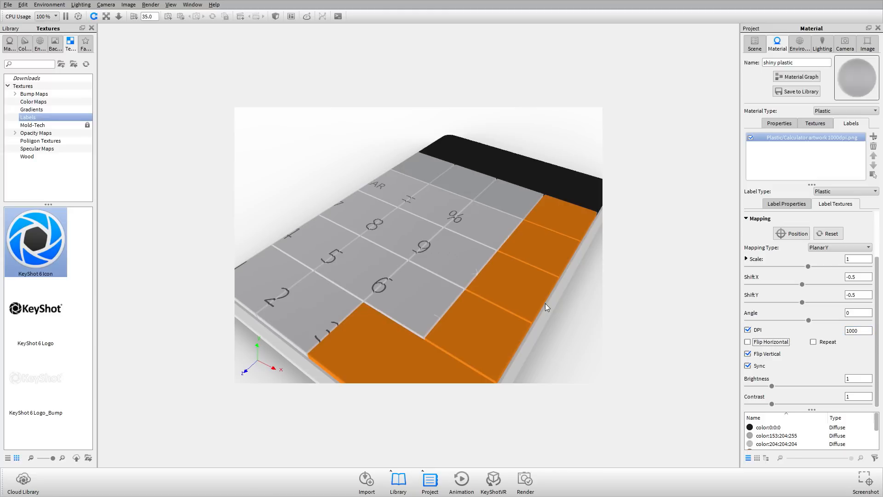
{"action": "left_click", "coordinate": [817, 235]}
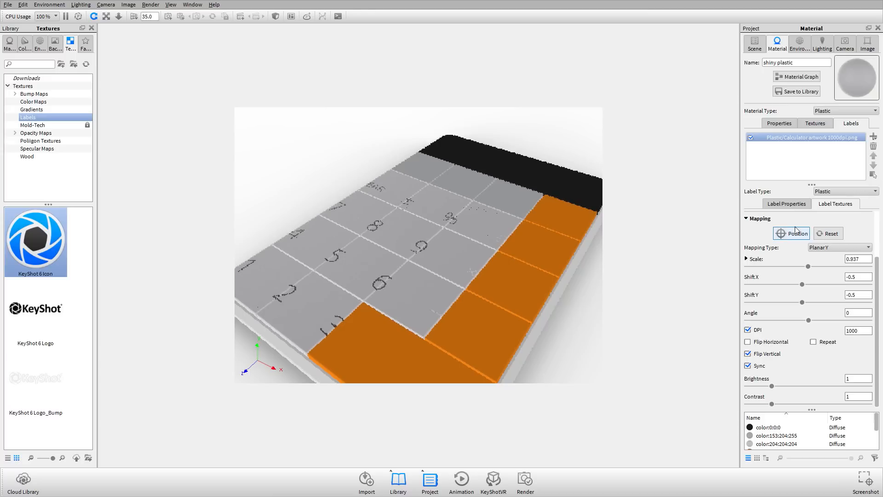
Delete the existing label, reload Calculator artwork 1000dpi.png as a new label and set its mapping type to Planar Y
{"action": "left_click", "coordinate": [873, 146]}
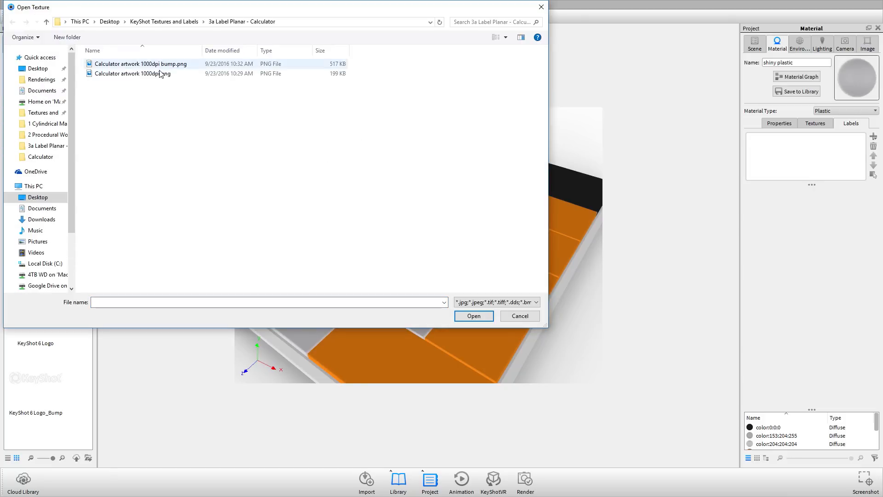
{"action": "left_click", "coordinate": [157, 75]}
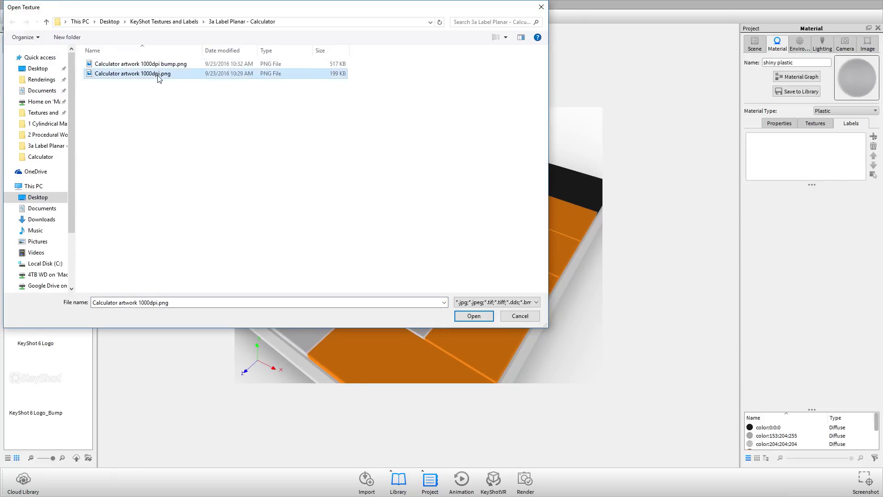
{"action": "double_click", "coordinate": [158, 78]}
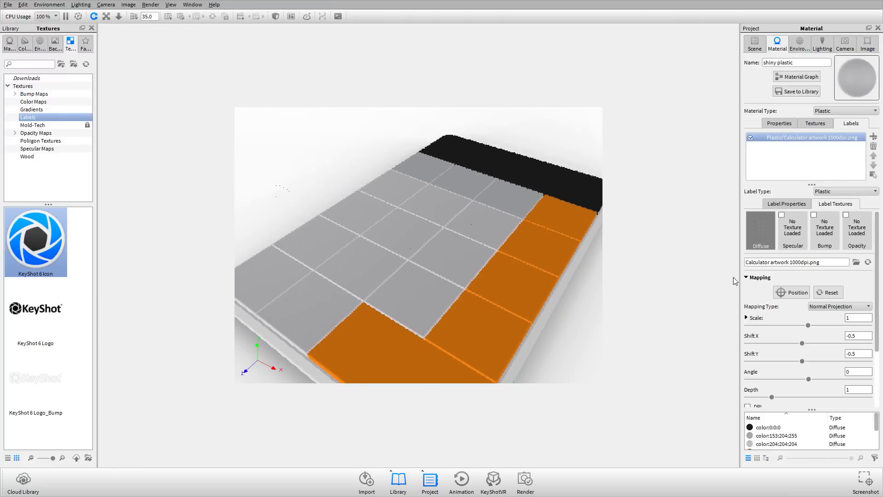
{"action": "left_click", "coordinate": [840, 306]}
{"action": "left_click", "coordinate": [853, 321]}
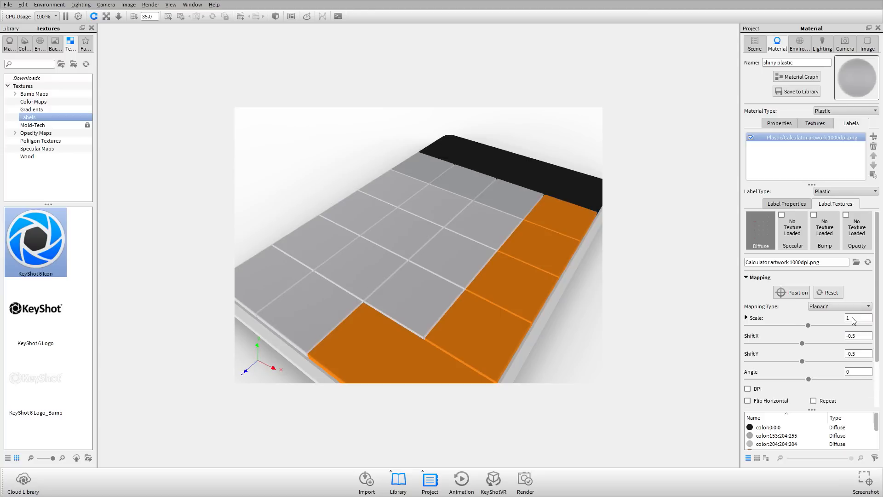
Enable DPI sizing at 1000 for the reloaded label and flip the artwork vertically
{"action": "left_click", "coordinate": [748, 389]}
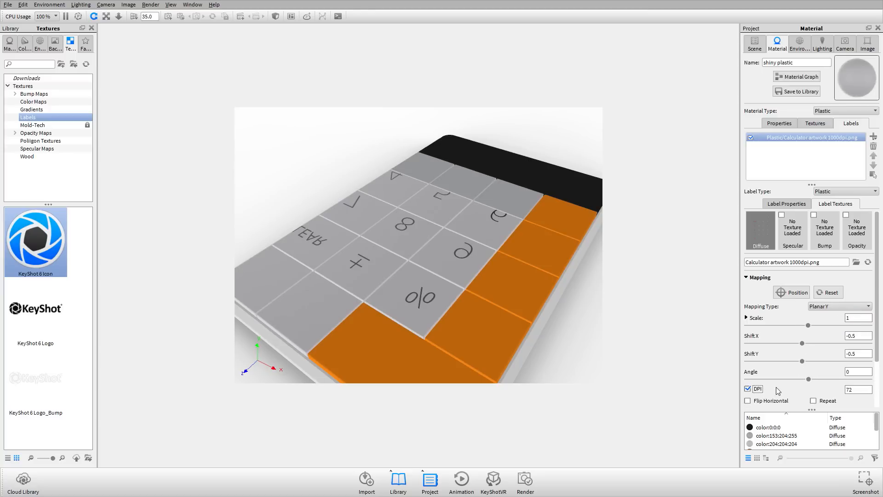
{"action": "double_click", "coordinate": [858, 389]}
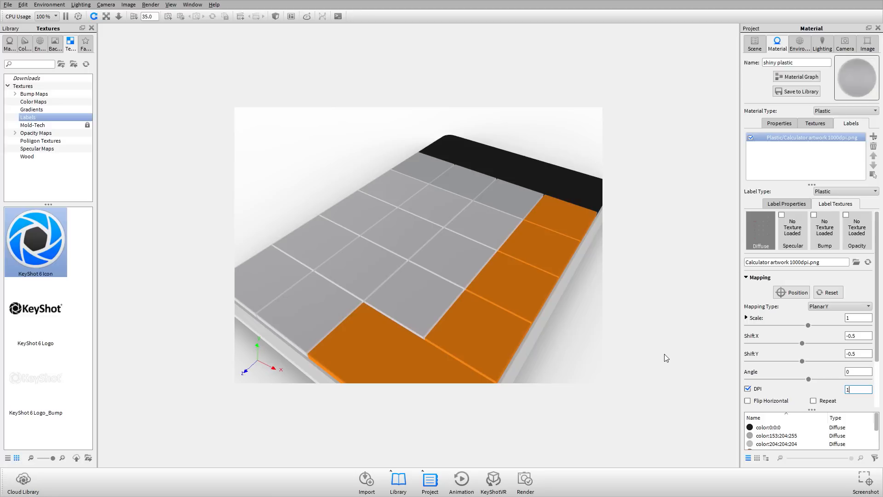
{"action": "type", "text": "1000"}
{"action": "key", "text": "Tab"}
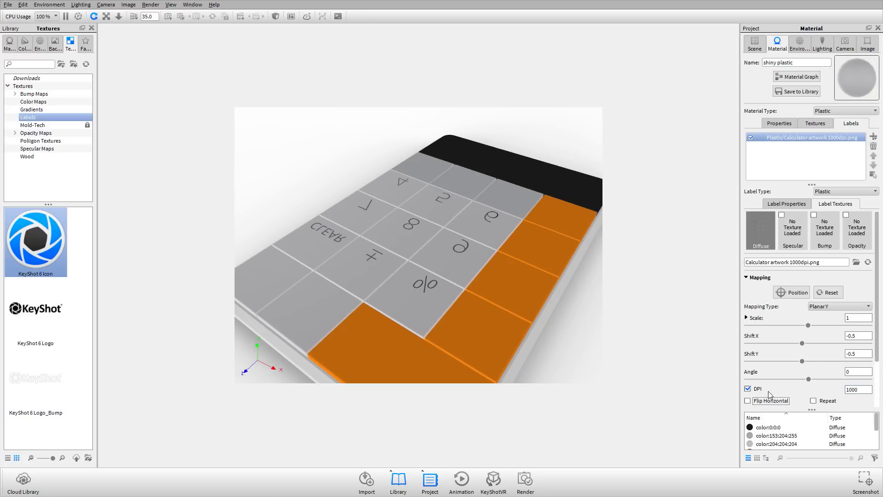
{"action": "scroll", "coordinate": [771, 395], "scroll_direction": "down", "scroll_amount": 2}
{"action": "left_click", "coordinate": [768, 353]}
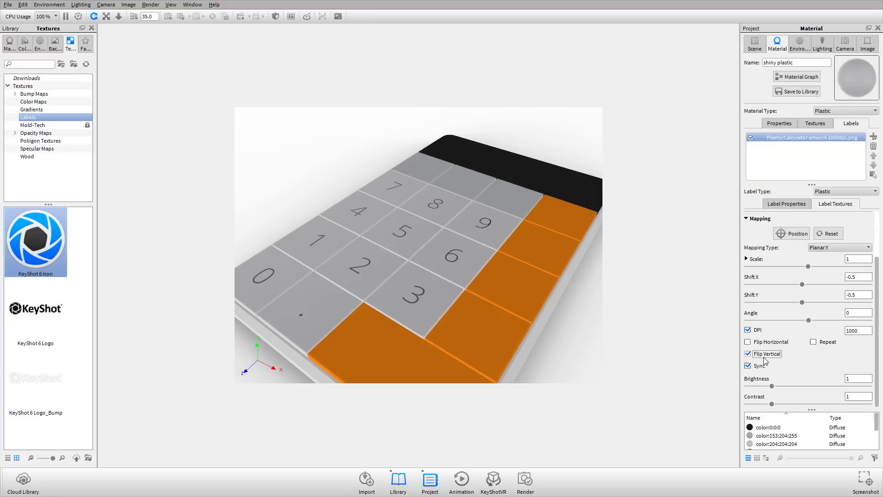
Examine how the numerals align with the calculator's grey keys from several angles
{"action": "mouse_move", "coordinate": [479, 211]}
{"action": "left_mouse_down"}
{"action": "mouse_move", "coordinate": [495, 297]}
{"action": "mouse_move", "coordinate": [472, 207]}
{"action": "left_mouse_up"}
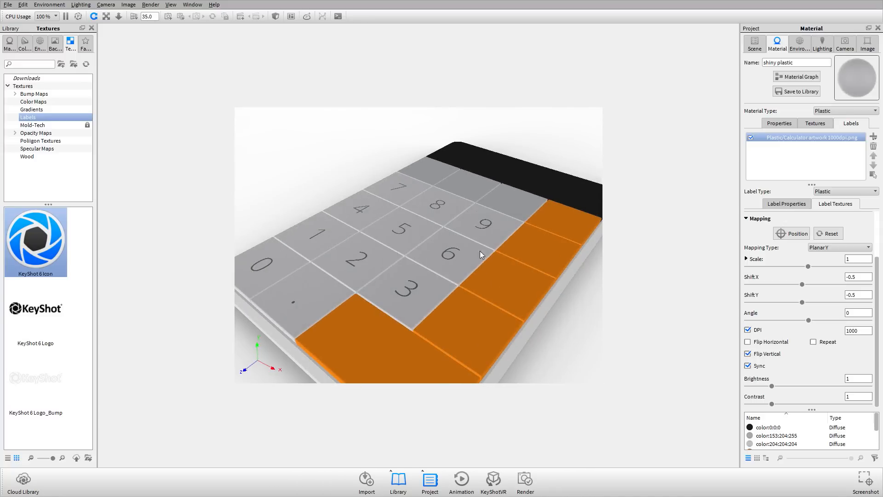
{"action": "left_click_drag", "start_coordinate": [480, 250], "coordinate": [450, 300]}
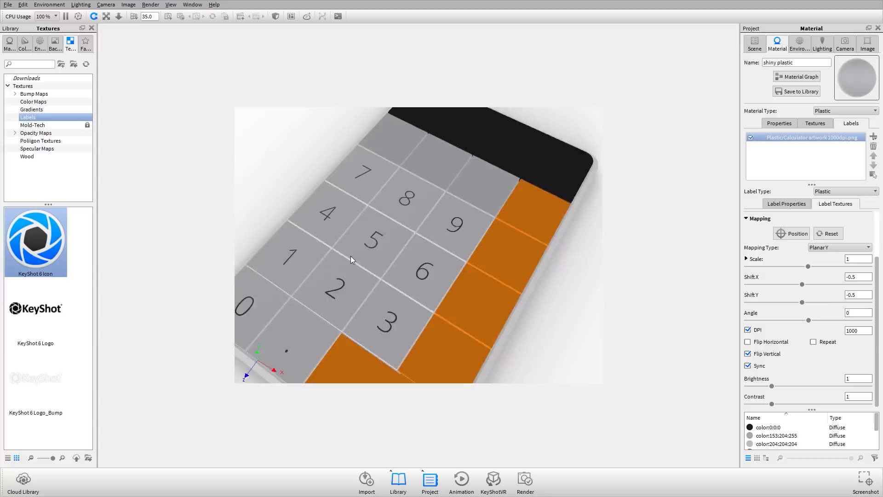
{"action": "left_click_drag", "start_coordinate": [350, 256], "coordinate": [401, 204]}
{"action": "scroll", "coordinate": [441, 250], "scroll_direction": "down", "scroll_amount": 4}
{"action": "left_click_drag", "start_coordinate": [384, 243], "coordinate": [364, 301]}
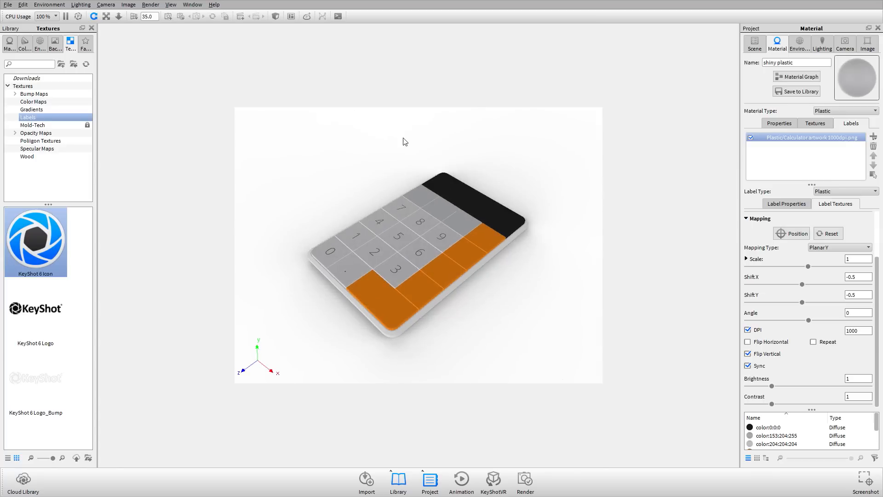
{"action": "left_click_drag", "start_coordinate": [388, 257], "coordinate": [386, 305]}
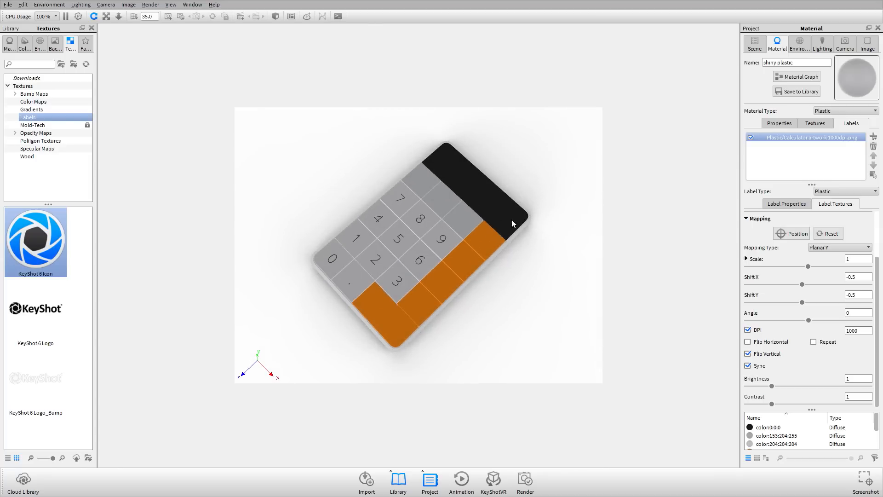
{"action": "left_click_drag", "start_coordinate": [409, 220], "coordinate": [414, 178]}
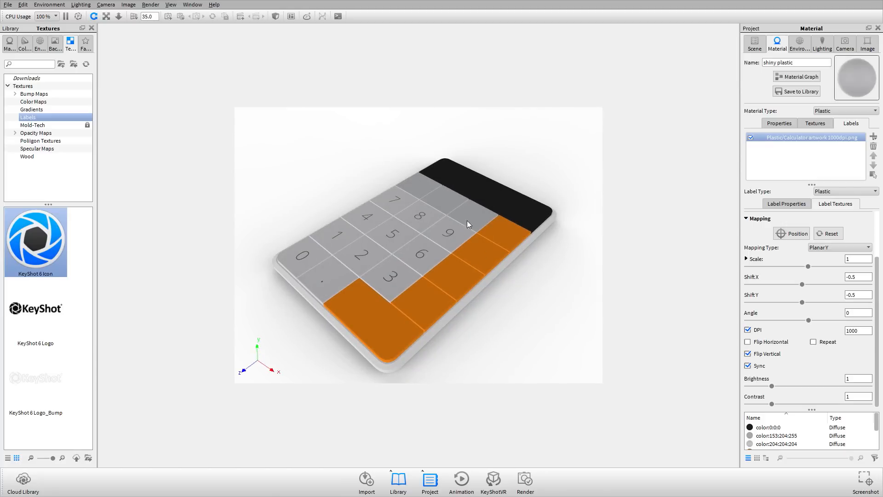
Paste the labelled shiny plastic material onto the unlabelled grey key row and the orange operator keys
{"action": "right_click", "coordinate": [477, 212], "text": "shift"}
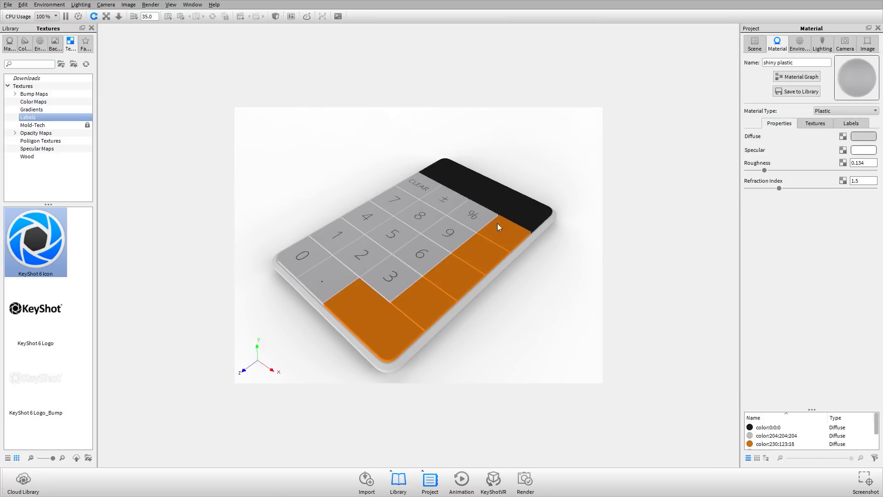
{"action": "right_click", "coordinate": [503, 233], "text": "shift"}
{"action": "left_click_drag", "start_coordinate": [474, 236], "coordinate": [517, 291]}
{"action": "scroll", "coordinate": [508, 241], "scroll_direction": "up", "scroll_amount": 3}
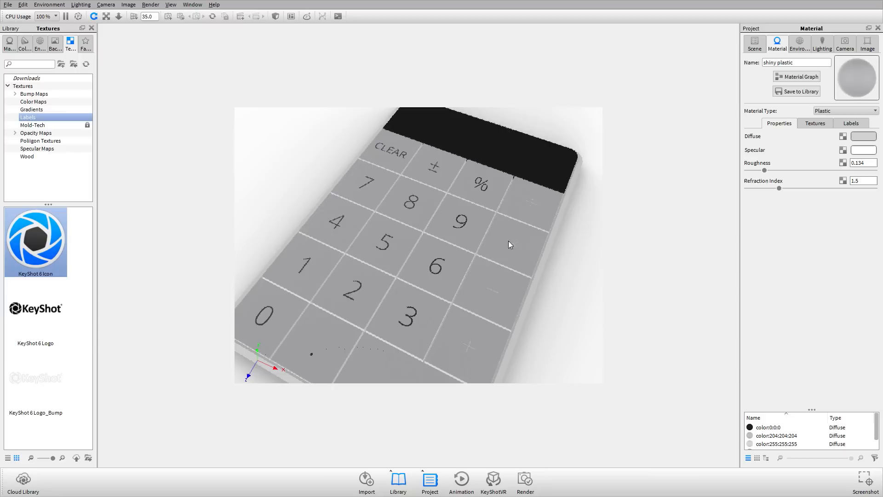
{"action": "scroll", "coordinate": [477, 241], "scroll_direction": "down", "scroll_amount": 3}
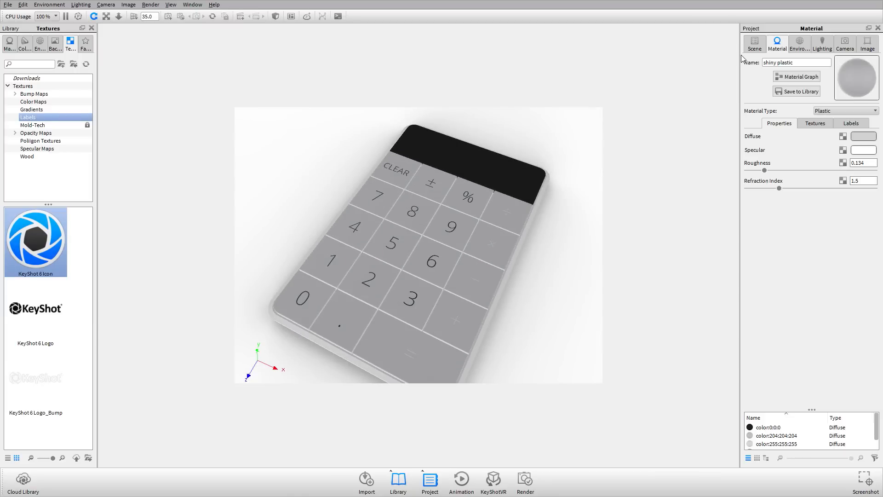
Select the key row with CLEAR, ± and % among the scene's calculator parts to inspect its size
{"action": "left_click", "coordinate": [752, 46]}
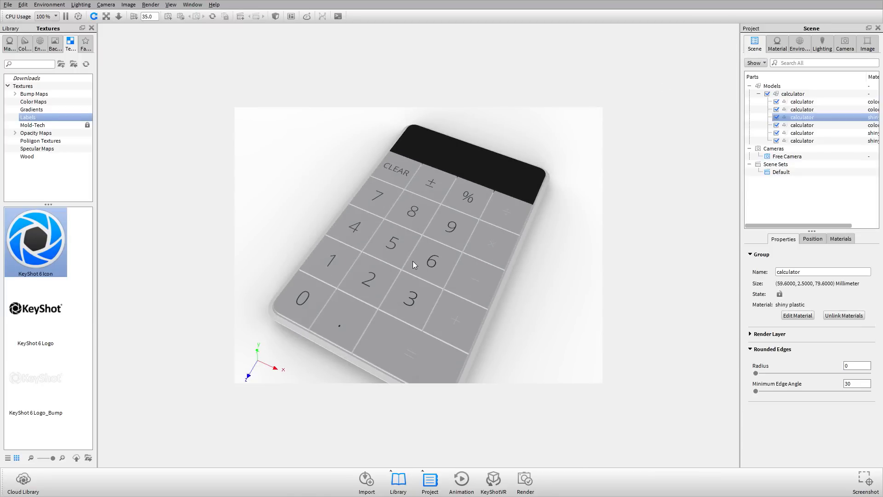
{"action": "left_click", "coordinate": [493, 249]}
{"action": "left_click", "coordinate": [478, 197]}
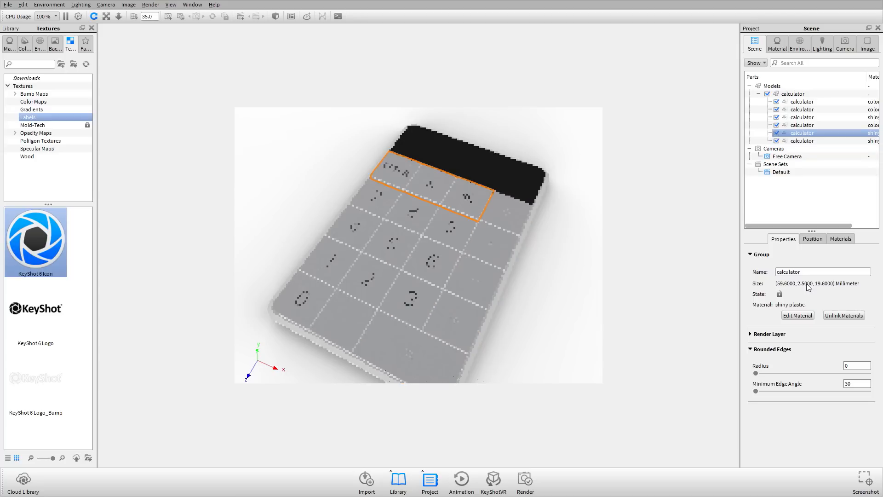
Set the operator keys' diffuse color to orange with 80% saturation and 85% value
{"action": "left_click", "coordinate": [495, 204]}
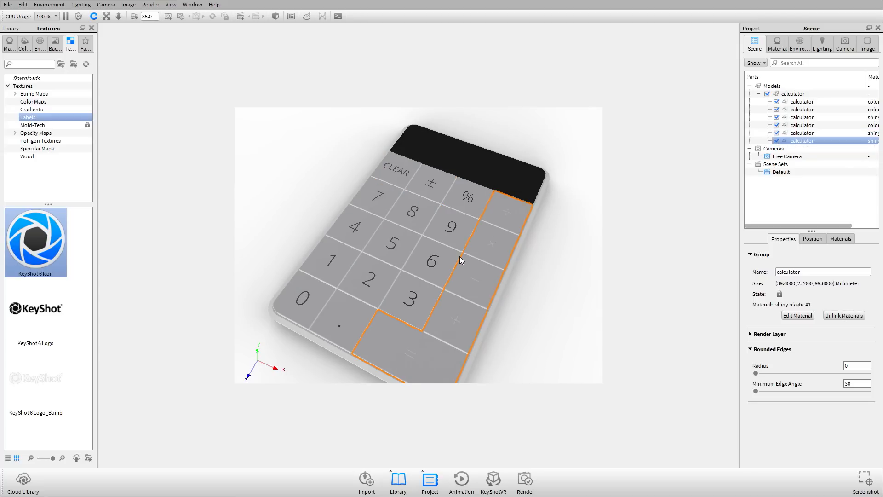
{"action": "left_click_drag", "start_coordinate": [420, 233], "coordinate": [465, 243]}
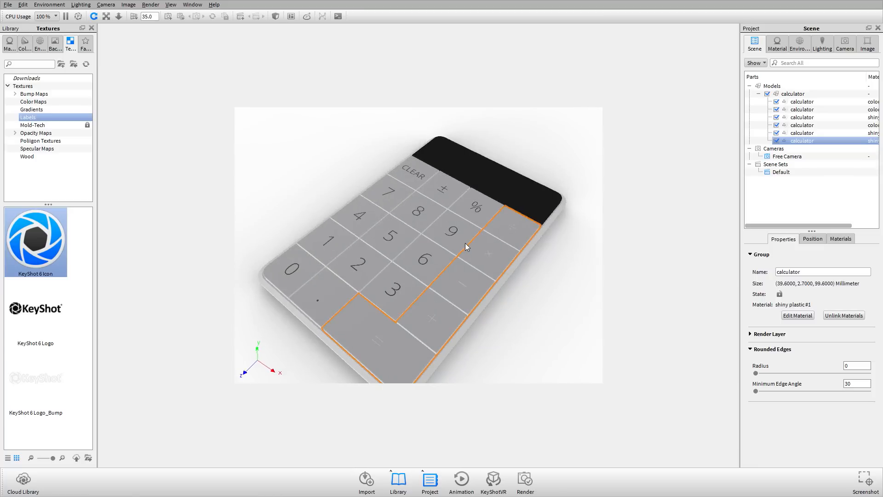
{"action": "double_click", "coordinate": [501, 254]}
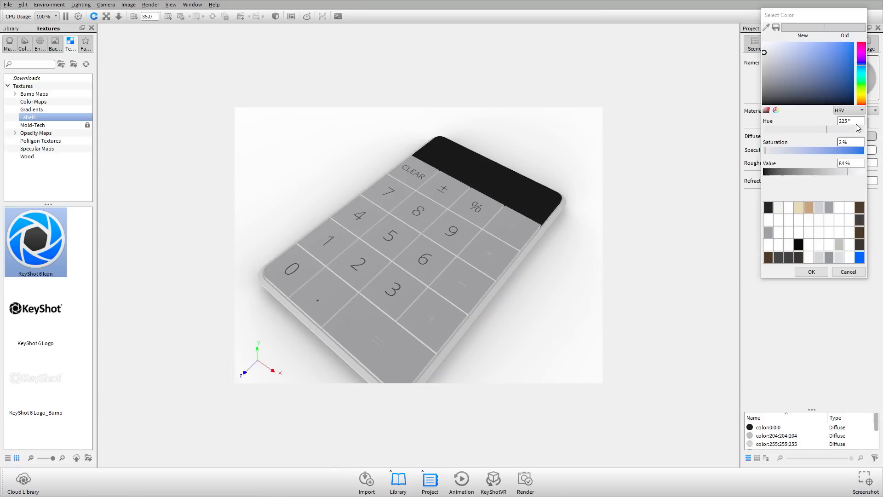
{"action": "left_click", "coordinate": [861, 99]}
{"action": "left_click", "coordinate": [836, 51]}
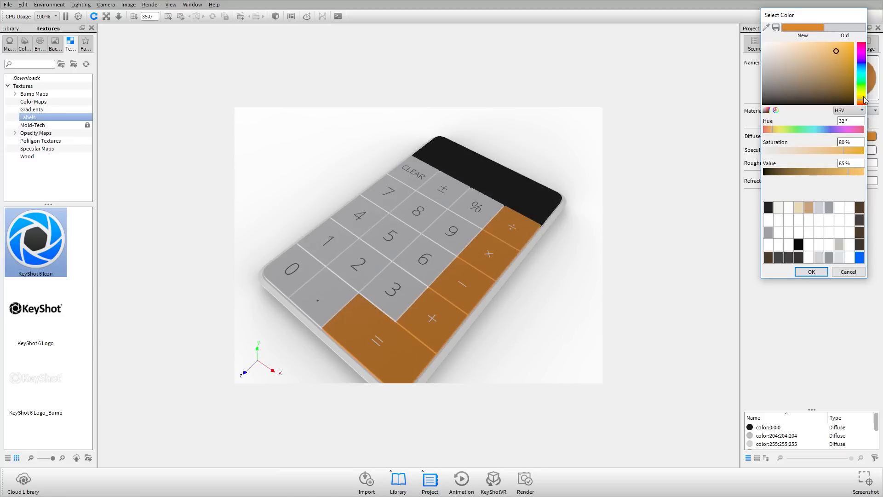
{"action": "left_click", "coordinate": [861, 96]}
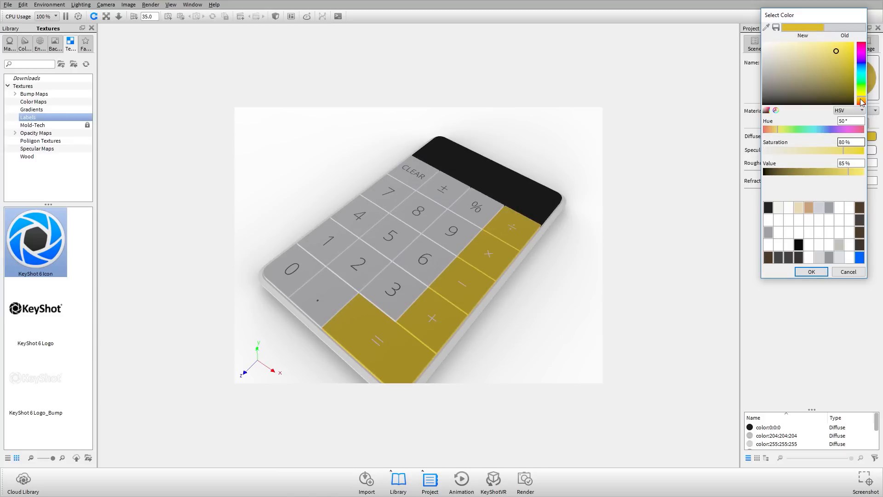
{"action": "left_click", "coordinate": [861, 102]}
{"action": "left_click", "coordinate": [812, 272]}
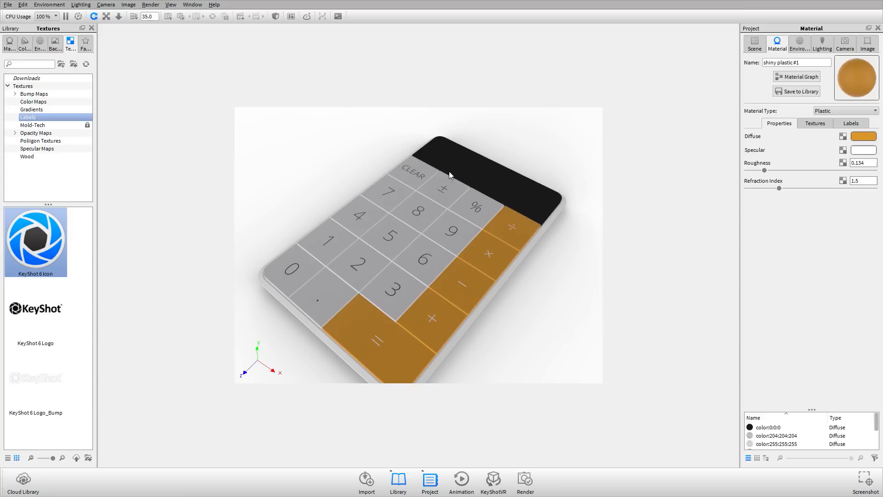
Darken the diffuse color of the CLEAR, ± and % key row to a neutral medium grey
{"action": "double_click", "coordinate": [446, 184]}
{"action": "left_click", "coordinate": [861, 136]}
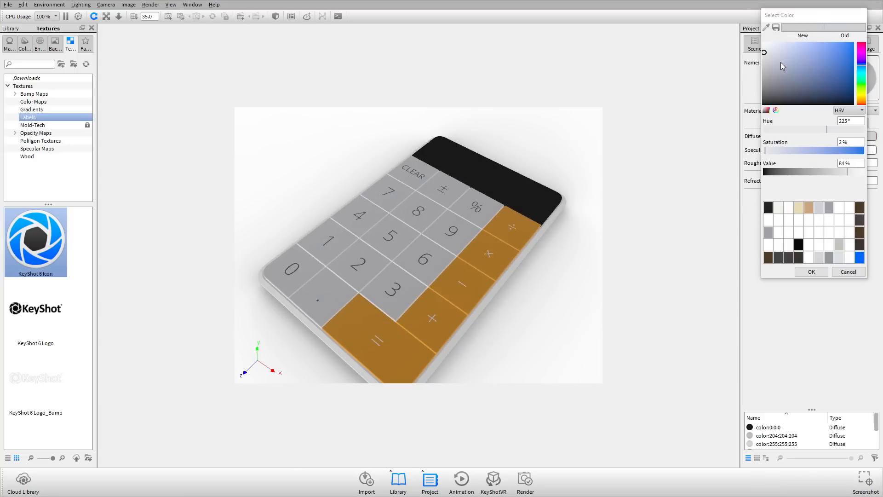
{"action": "left_click_drag", "start_coordinate": [780, 63], "coordinate": [754, 72]}
{"action": "left_click", "coordinate": [812, 271]}
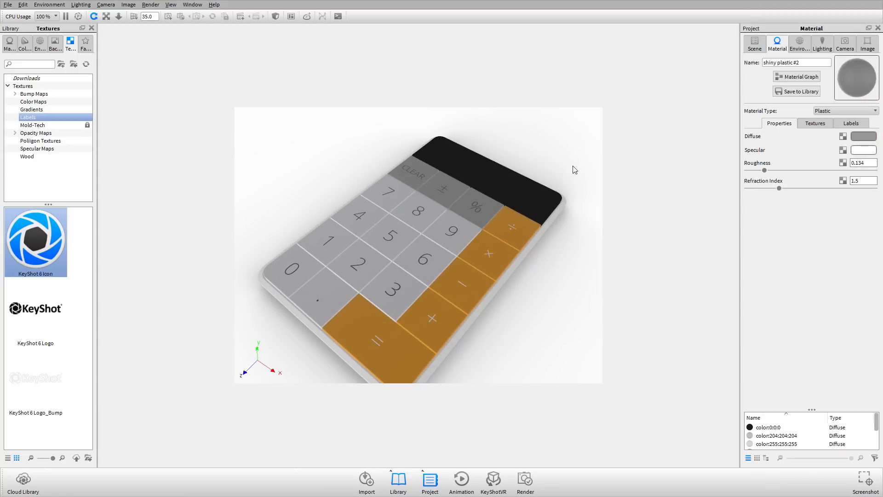
Change the calculator's black display to the Glass (Solid) material type and inspect it alongside the keys
{"action": "double_click", "coordinate": [515, 182]}
{"action": "left_click", "coordinate": [846, 110]}
{"action": "left_click", "coordinate": [845, 142]}
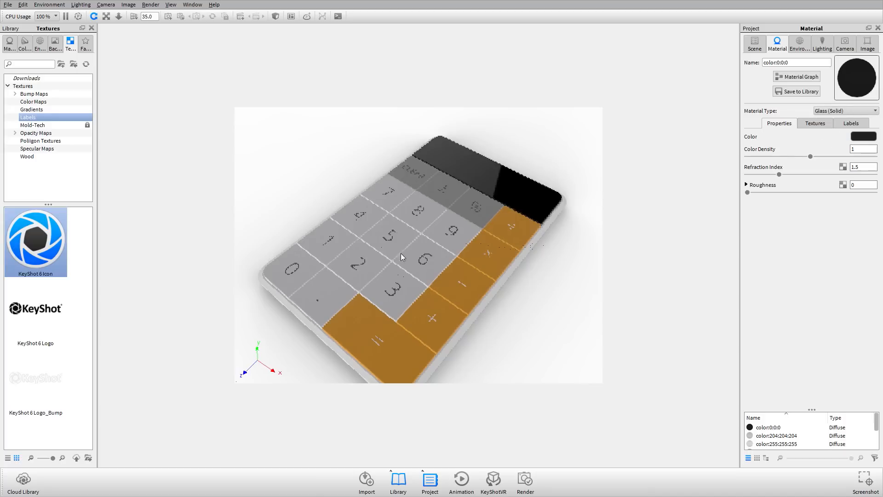
{"action": "left_click_drag", "start_coordinate": [401, 253], "coordinate": [460, 195]}
{"action": "scroll", "coordinate": [460, 194], "scroll_direction": "up", "scroll_amount": 5}
{"action": "scroll", "coordinate": [459, 195], "scroll_direction": "down", "scroll_amount": 2}
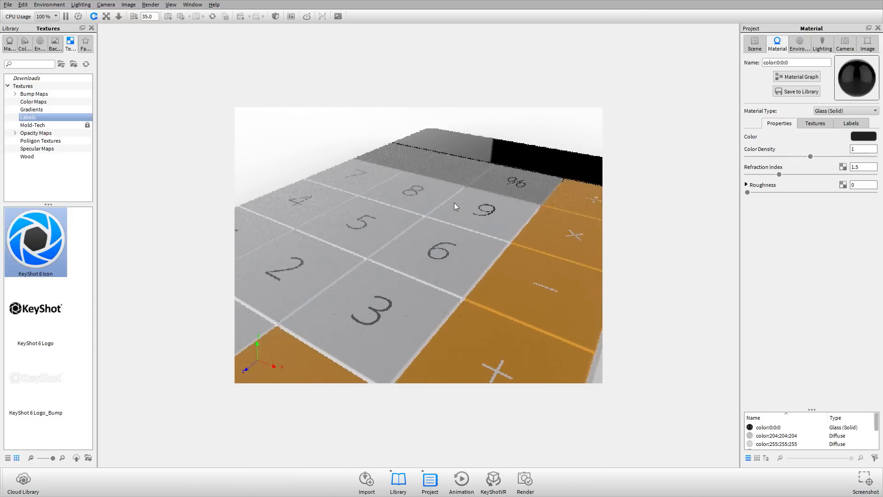
{"action": "left_click_drag", "start_coordinate": [389, 247], "coordinate": [467, 333]}
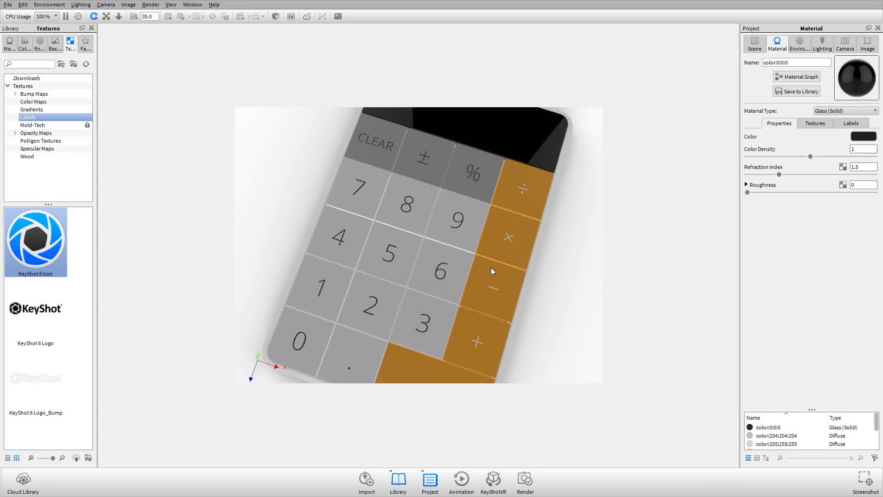
Review the Planar Projection slide, then open Can 2.bip from the 3b Label Layering - Can folder in File Explorer
{"action": "key", "text": "alt+Tab"}
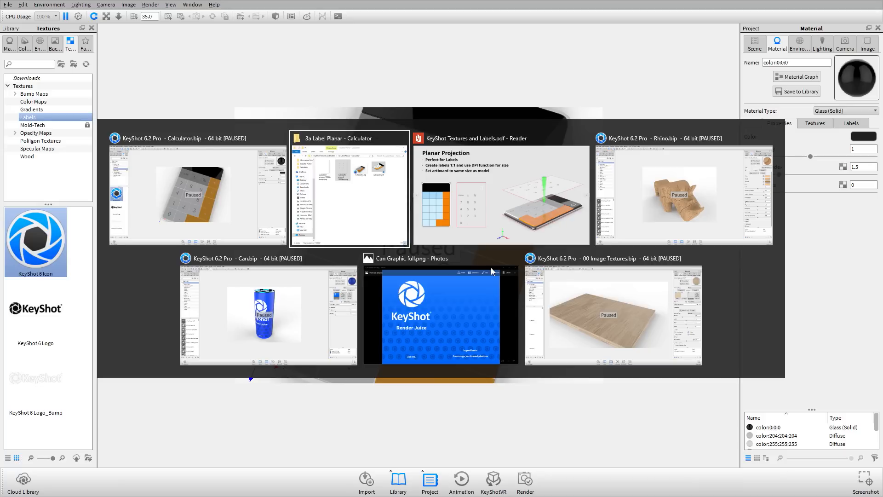
{"action": "left_click", "coordinate": [491, 202]}
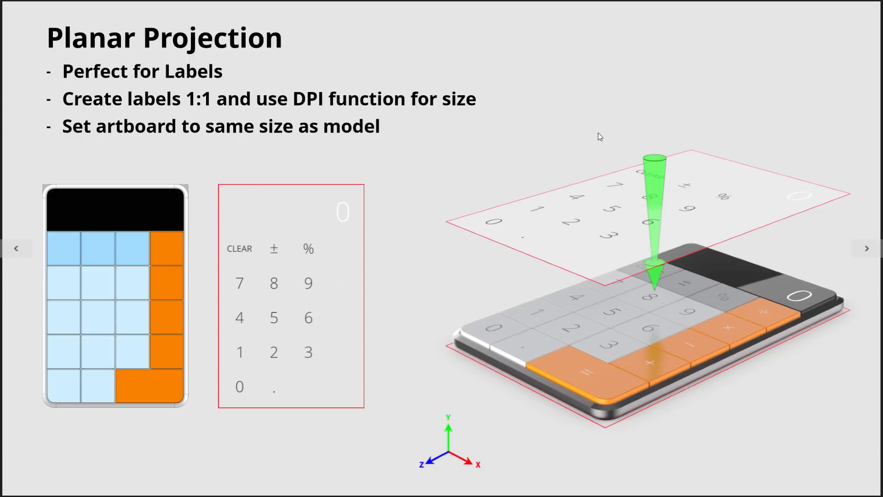
{"action": "key", "text": "alt+Tab"}
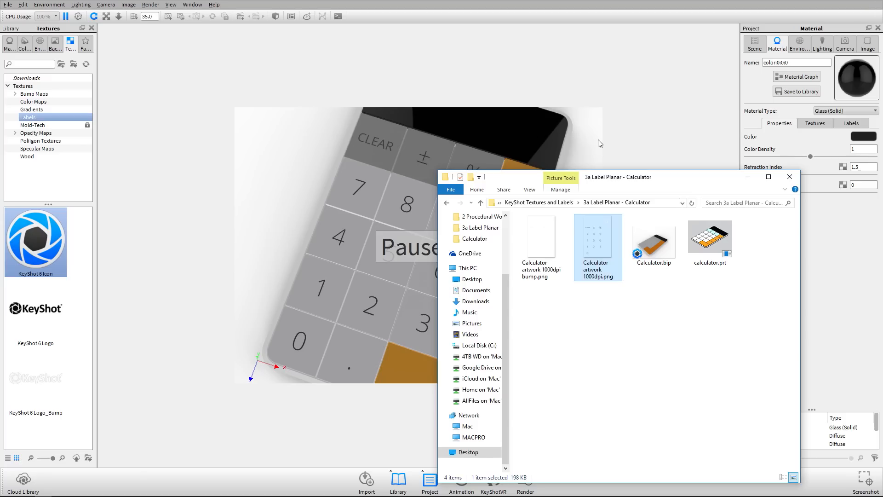
{"action": "left_click", "coordinate": [699, 317]}
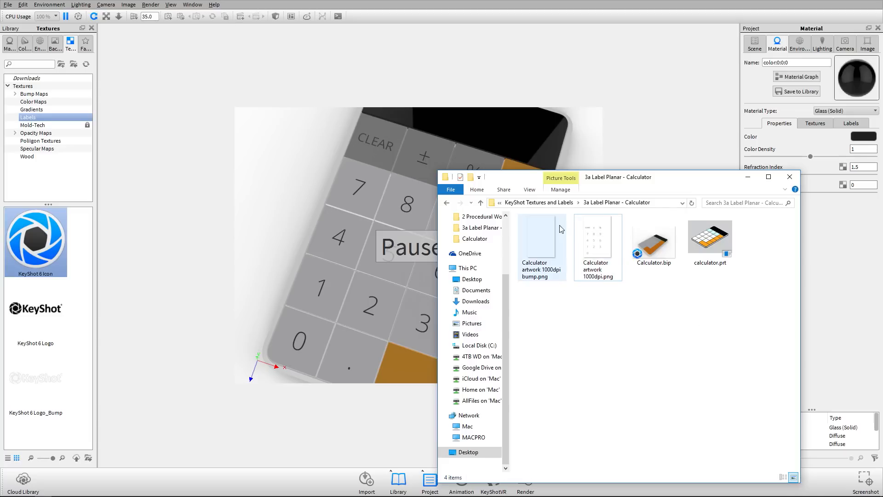
{"action": "left_click", "coordinate": [538, 202]}
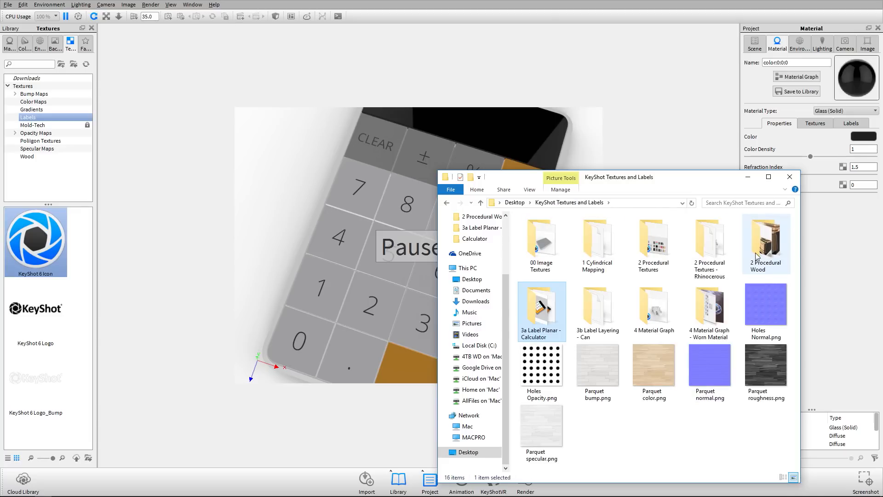
{"action": "double_click", "coordinate": [598, 305]}
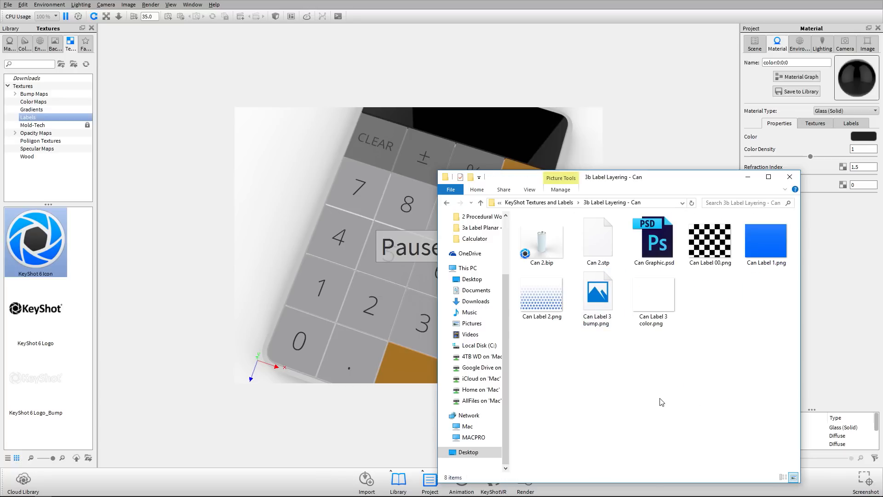
{"action": "double_click", "coordinate": [546, 237]}
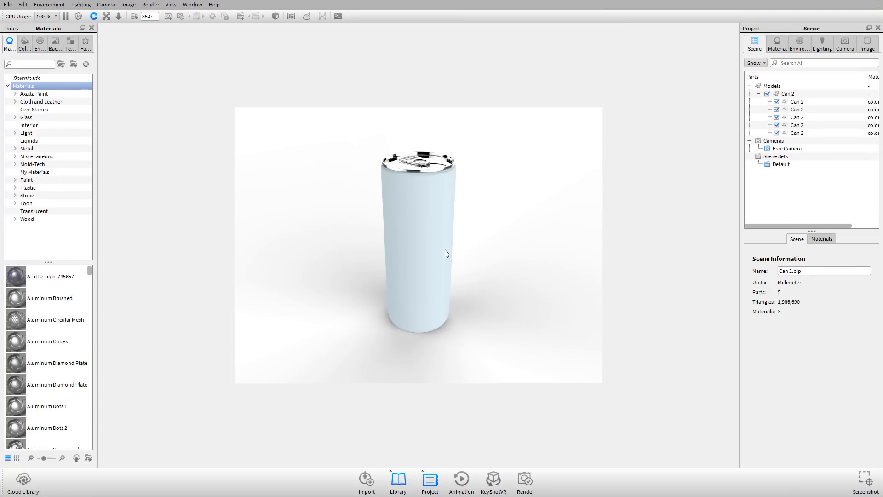
Copy the metal material from the can's lid and paste it onto the can's body
{"action": "left_click_drag", "start_coordinate": [445, 250], "coordinate": [428, 271]}
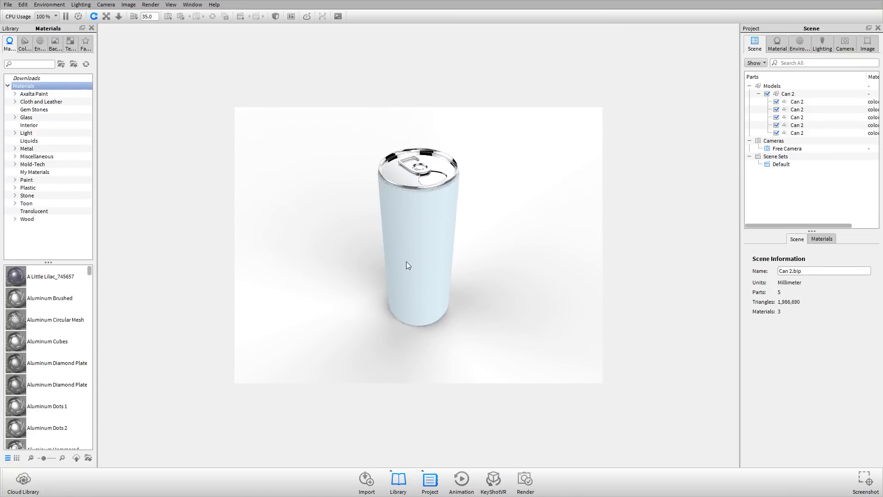
{"action": "right_click", "coordinate": [430, 215]}
{"action": "left_click", "coordinate": [476, 230]}
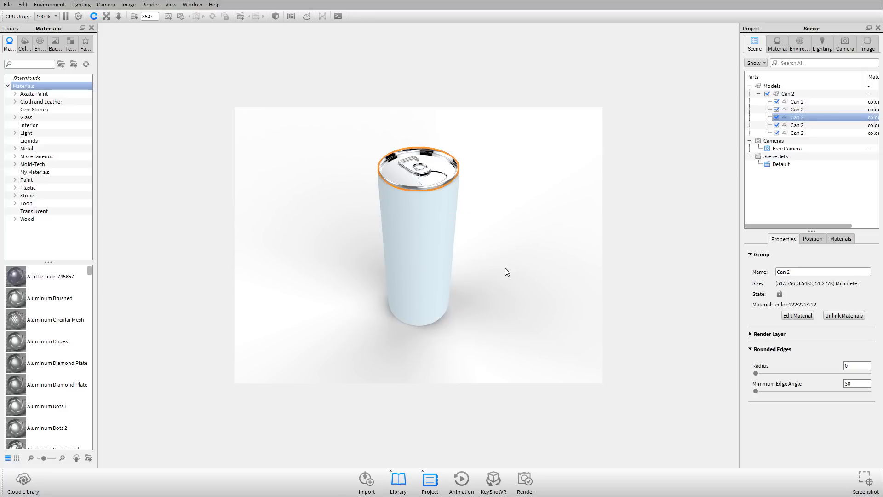
{"action": "left_click_drag", "start_coordinate": [505, 272], "coordinate": [485, 211]}
{"action": "left_click", "coordinate": [391, 182]}
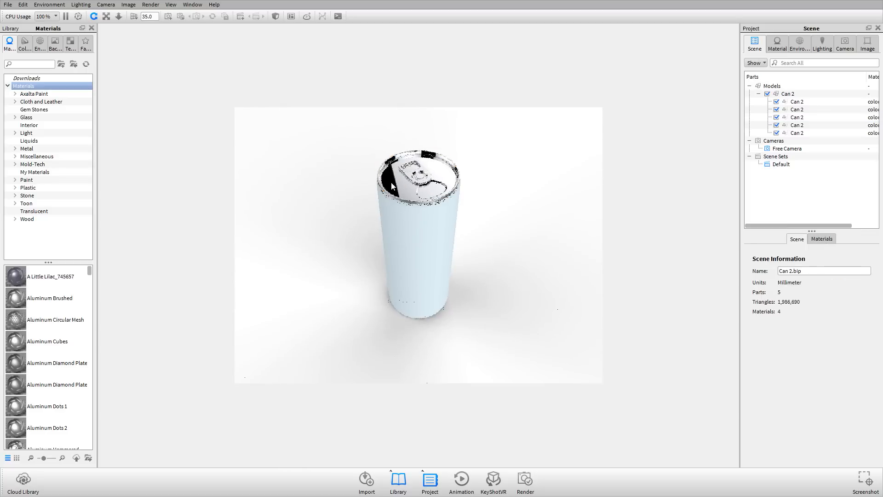
{"action": "left_click", "coordinate": [396, 184]}
{"action": "left_click", "coordinate": [426, 233]}
{"action": "right_click", "coordinate": [437, 228]}
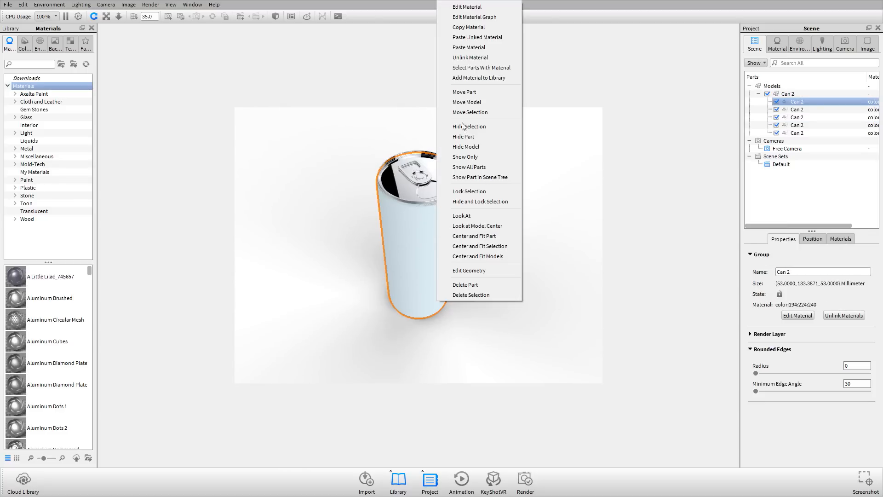
{"action": "left_click", "coordinate": [488, 47]}
{"action": "left_click_drag", "start_coordinate": [462, 274], "coordinate": [441, 229]}
Set the can body's metal color to light blue with hue 213°, saturation 31% and value 100%
{"action": "double_click", "coordinate": [441, 229]}
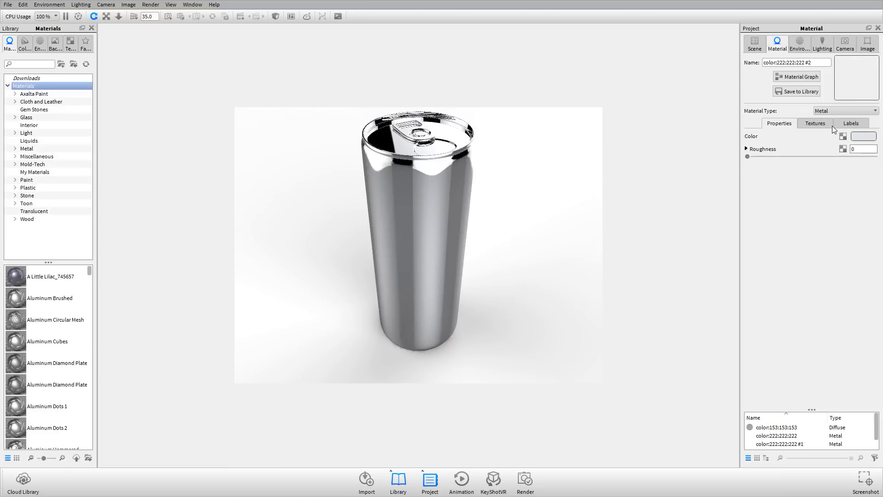
{"action": "left_click", "coordinate": [853, 136]}
{"action": "left_click", "coordinate": [790, 42]}
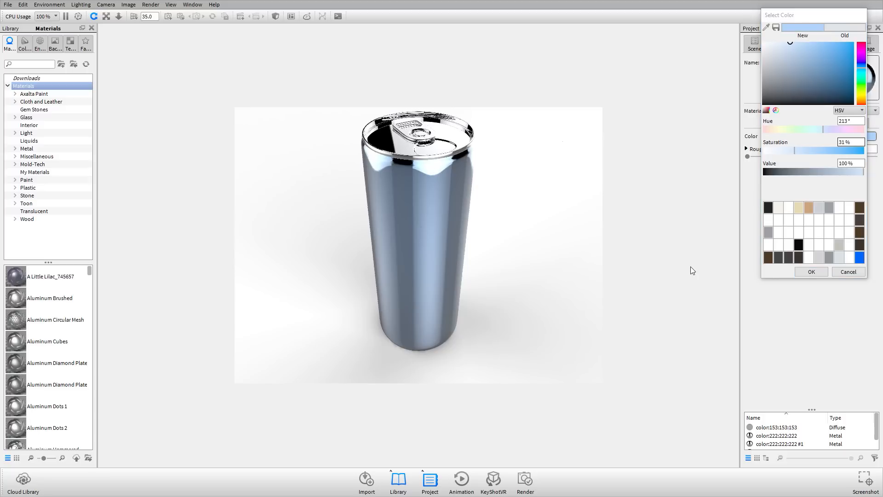
{"action": "left_click", "coordinate": [811, 272]}
{"action": "mouse_move", "coordinate": [464, 239]}
{"action": "left_mouse_down"}
{"action": "mouse_move", "coordinate": [463, 216]}
{"action": "mouse_move", "coordinate": [465, 233]}
{"action": "mouse_move", "coordinate": [451, 246]}
{"action": "left_mouse_up"}
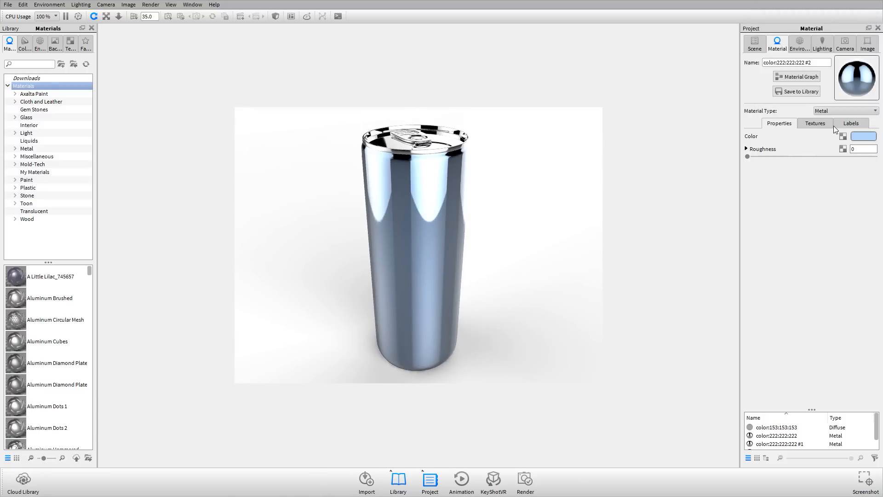
Switch to File Explorer and view the can artwork from Can Label 1.png through Can Label 3 color.png in Photos
{"action": "key", "text": "alt+Tab"}
{"action": "left_click", "coordinate": [635, 398]}
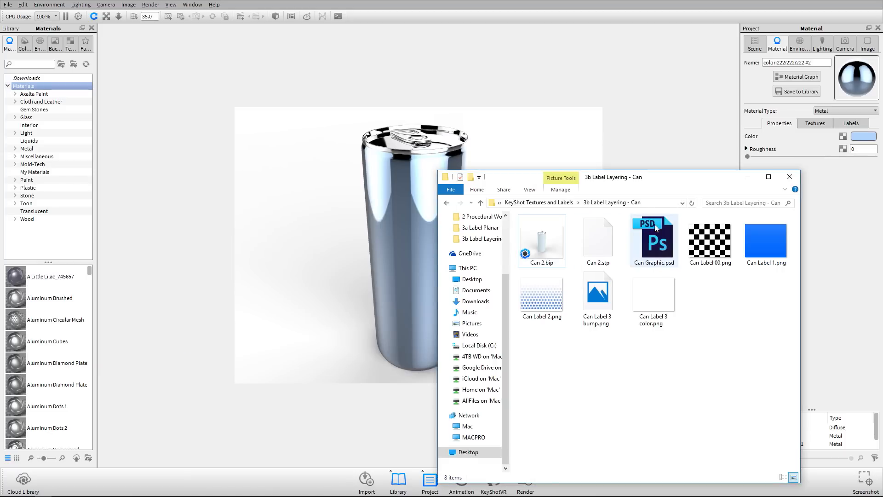
{"action": "left_click_drag", "start_coordinate": [667, 183], "coordinate": [494, 160]}
{"action": "double_click", "coordinate": [587, 229]}
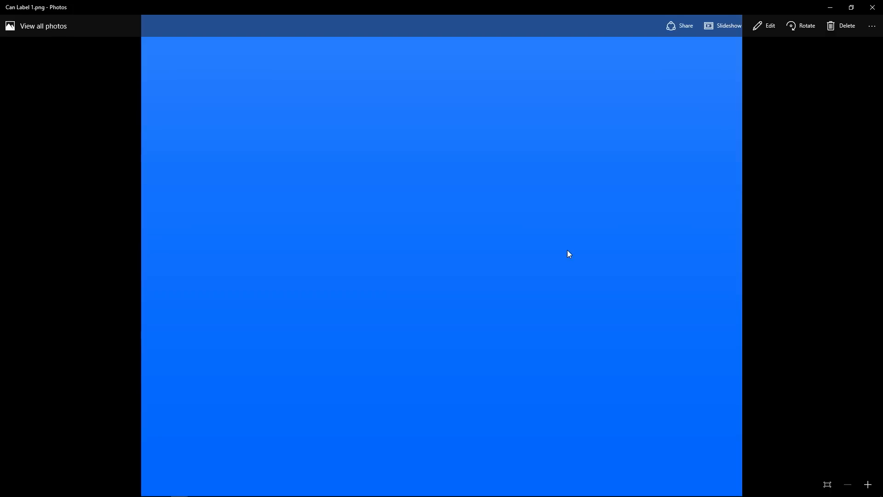
{"action": "key", "text": "Right"}
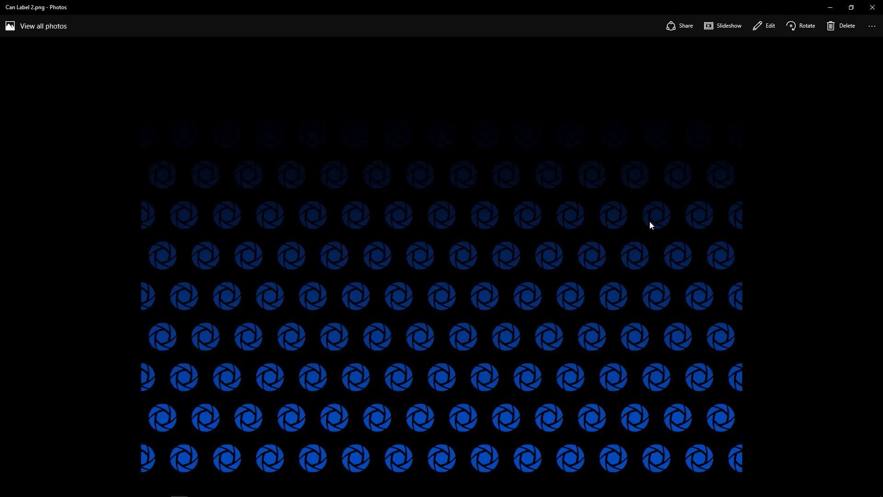
{"action": "key", "text": "Right"}
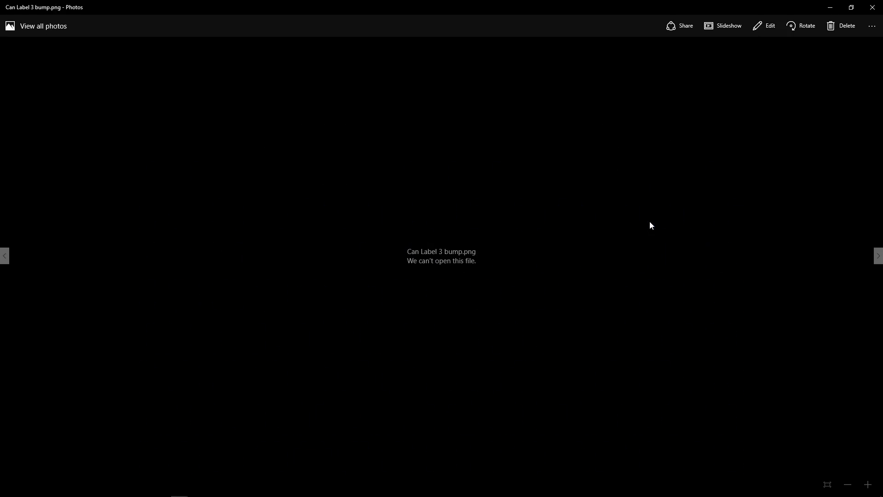
{"action": "key", "text": "Right"}
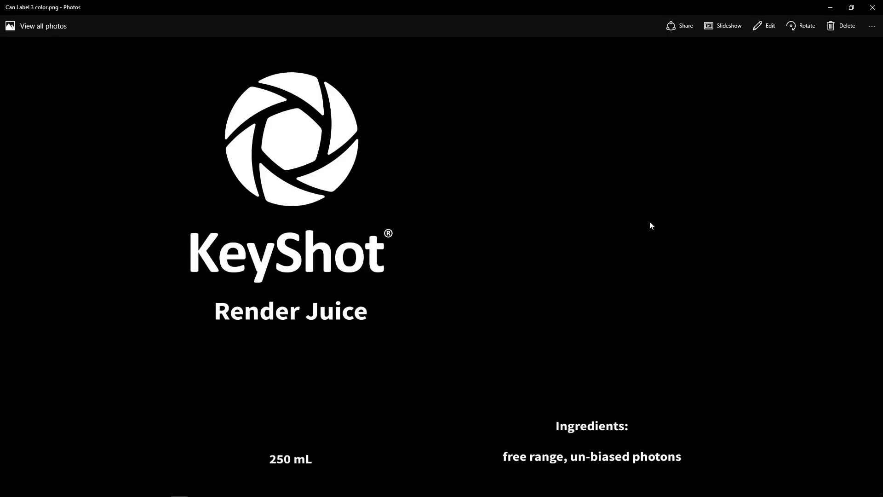
{"action": "left_click", "coordinate": [872, 7]}
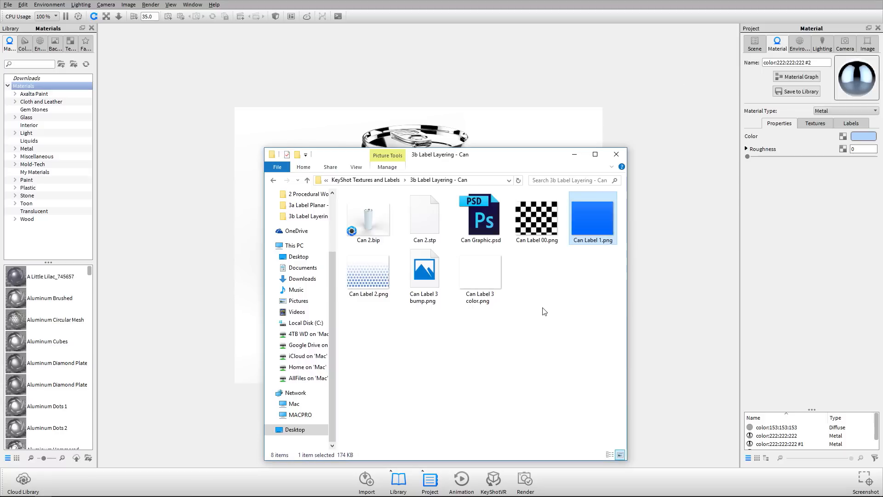
Add Can Label 1.png from the can folder to the metal can body as a label
{"action": "left_click_drag", "start_coordinate": [500, 164], "coordinate": [489, 295]}
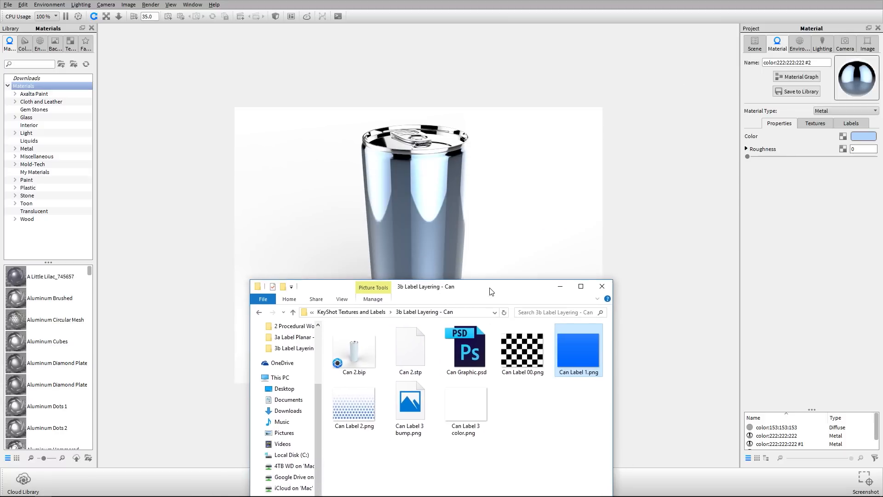
{"action": "left_click", "coordinate": [547, 456]}
{"action": "left_click", "coordinate": [531, 381]}
{"action": "left_click", "coordinate": [580, 349]}
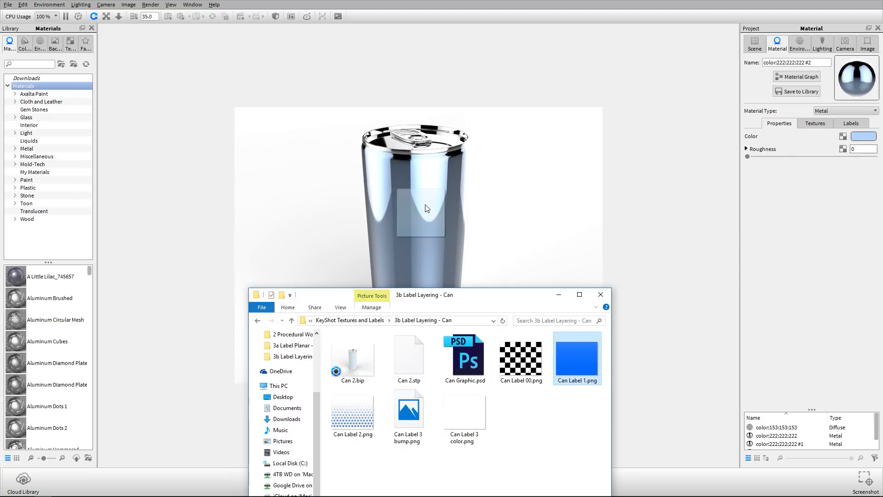
{"action": "left_click_drag", "start_coordinate": [427, 208], "coordinate": [427, 208]}
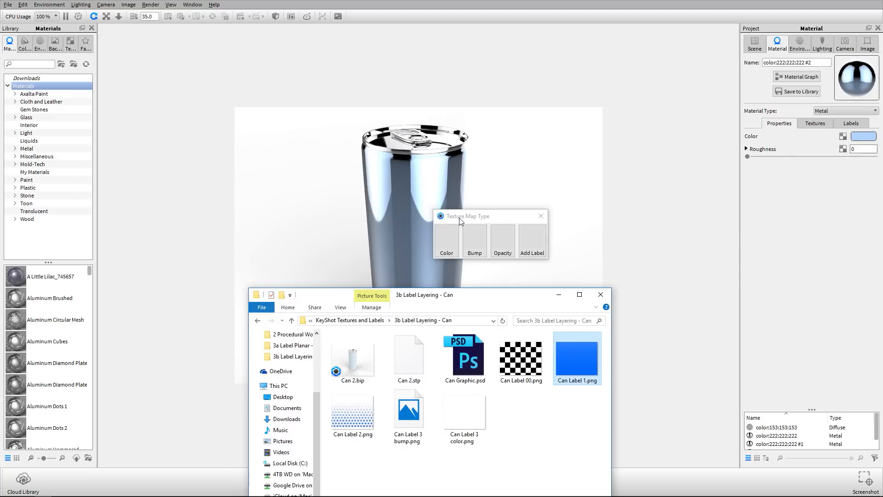
{"action": "left_click", "coordinate": [531, 240]}
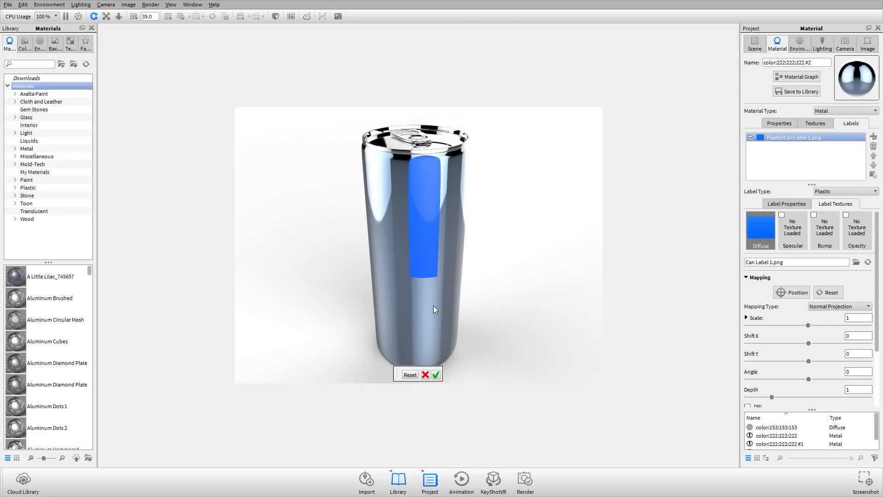
Change the Can Label 1.png label's mapping type to Cylindrical so the blue artwork wraps around the can body
{"action": "left_click", "coordinate": [429, 267]}
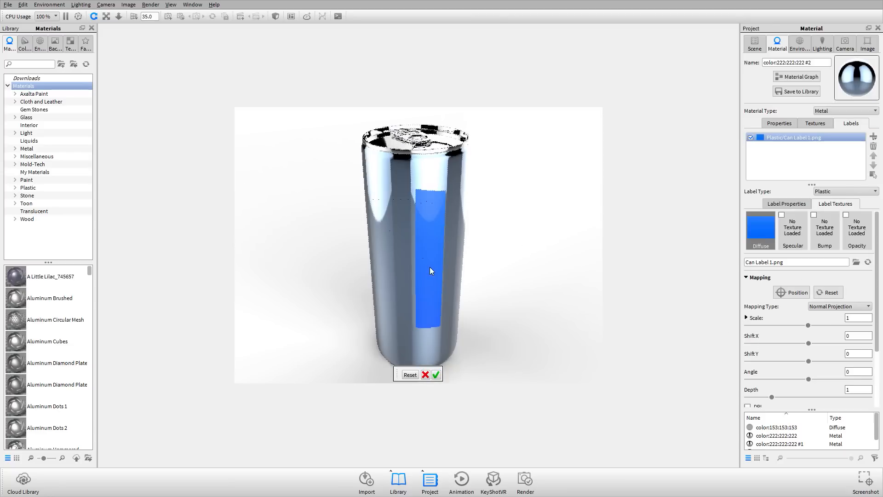
{"action": "left_click", "coordinate": [426, 375]}
{"action": "left_click", "coordinate": [858, 307]}
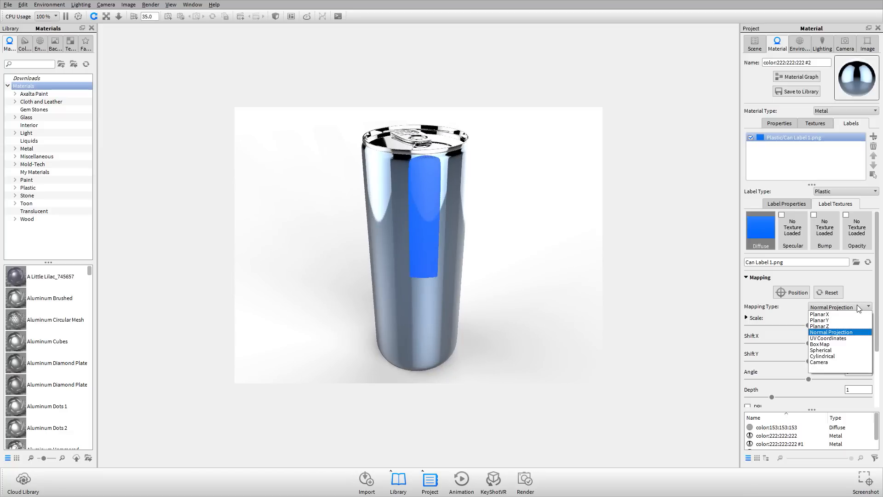
{"action": "left_click", "coordinate": [847, 355]}
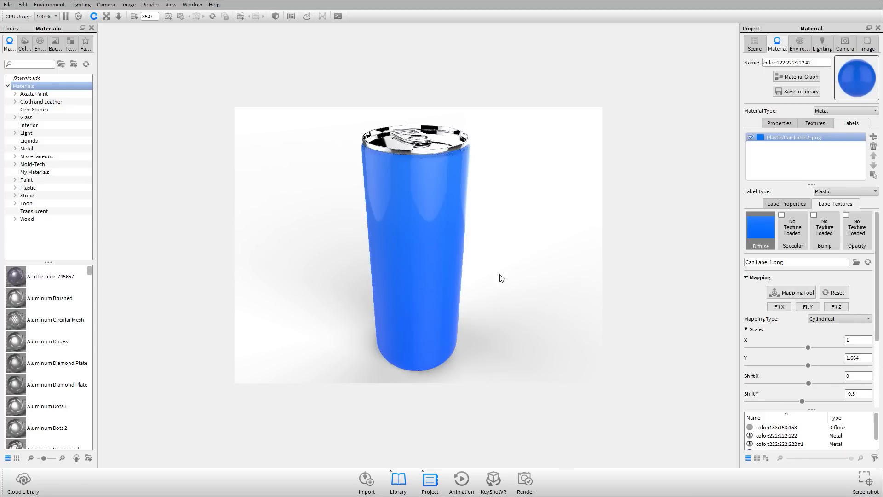
{"action": "left_click", "coordinate": [791, 294]}
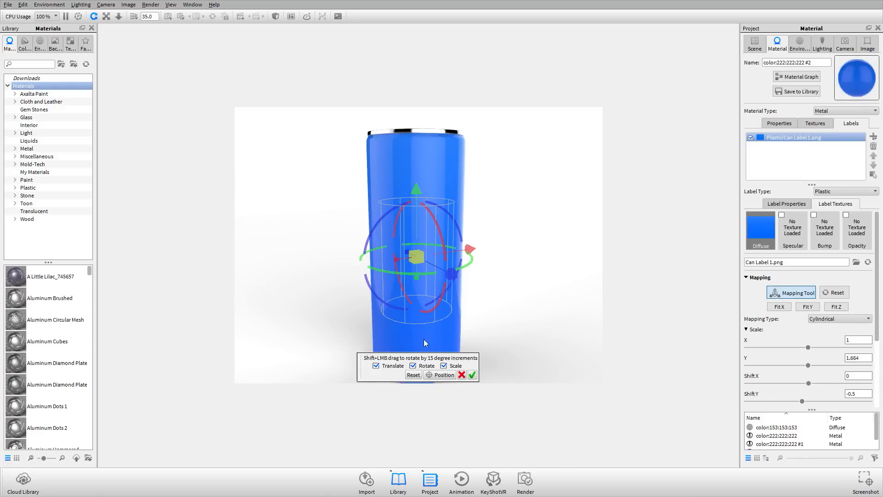
{"action": "left_click", "coordinate": [474, 376]}
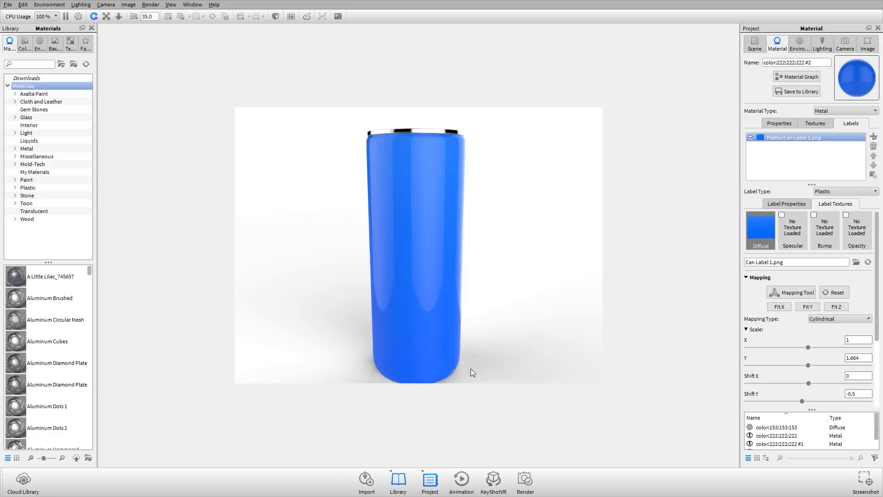
Examine the blue label's coverage around the can body from several angles and distances
{"action": "left_click_drag", "start_coordinate": [470, 368], "coordinate": [473, 264]}
{"action": "scroll", "coordinate": [467, 253], "scroll_direction": "up", "scroll_amount": 1}
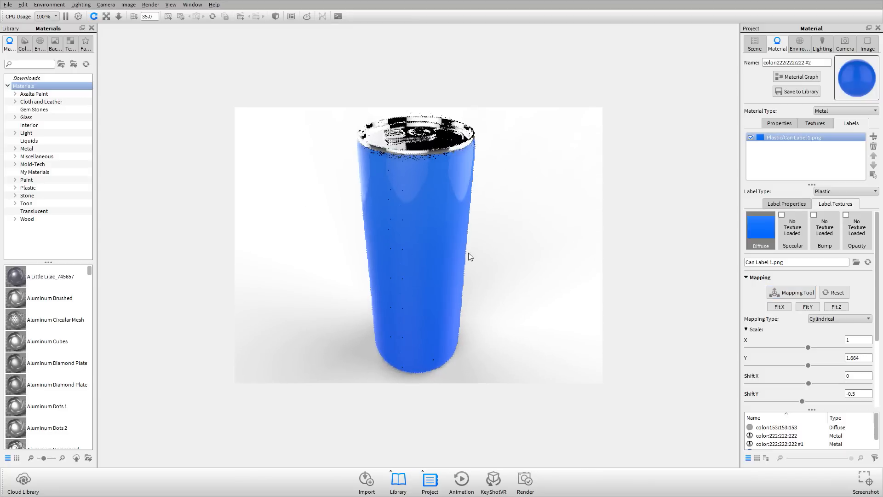
{"action": "scroll", "coordinate": [468, 248], "scroll_direction": "down", "scroll_amount": 1}
{"action": "middle_click_drag", "start_coordinate": [467, 247], "coordinate": [473, 258]}
{"action": "scroll", "coordinate": [473, 257], "scroll_direction": "down", "scroll_amount": 4}
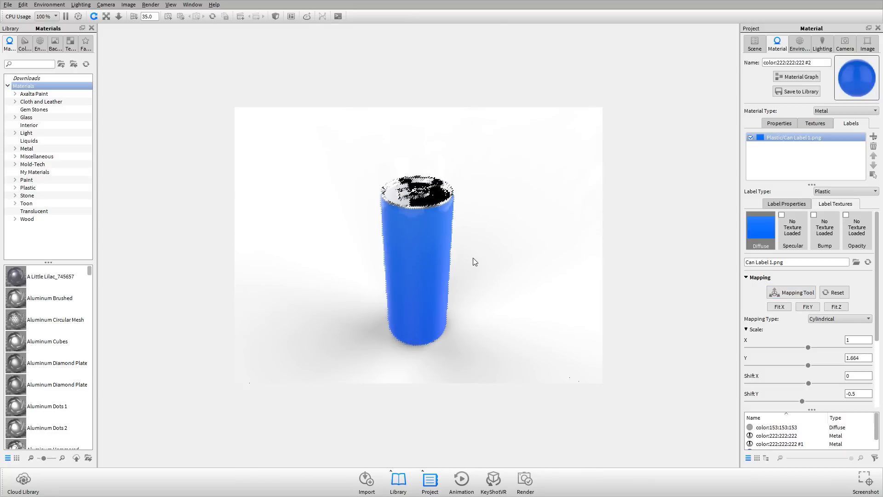
{"action": "left_click_drag", "start_coordinate": [473, 258], "coordinate": [438, 205]}
{"action": "scroll", "coordinate": [438, 206], "scroll_direction": "up", "scroll_amount": 3}
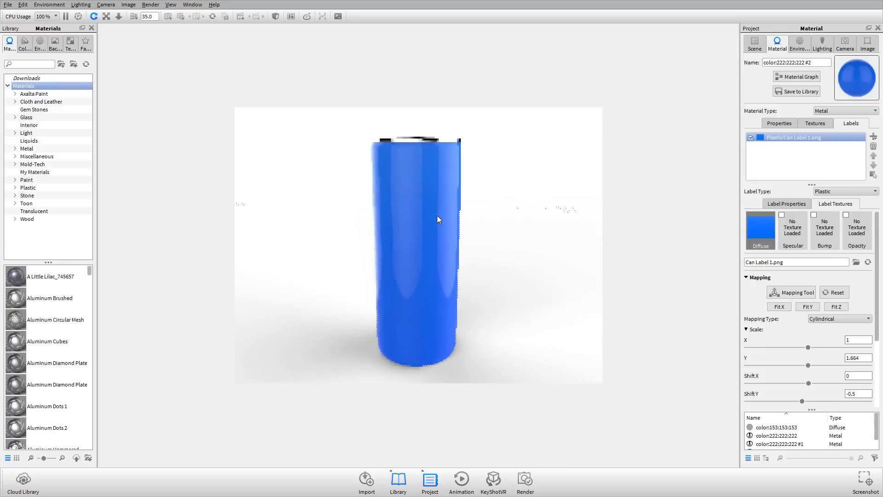
{"action": "scroll", "coordinate": [437, 215], "scroll_direction": "up", "scroll_amount": 3}
{"action": "left_click_drag", "start_coordinate": [437, 216], "coordinate": [453, 239]}
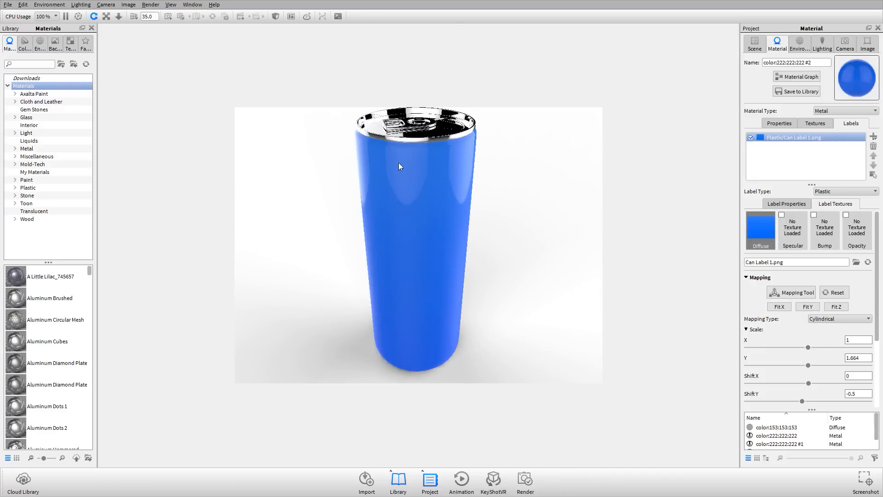
Set the blue plastic label's roughness to 0.022 and check its softened reflections on the can
{"action": "left_click", "coordinate": [799, 206]}
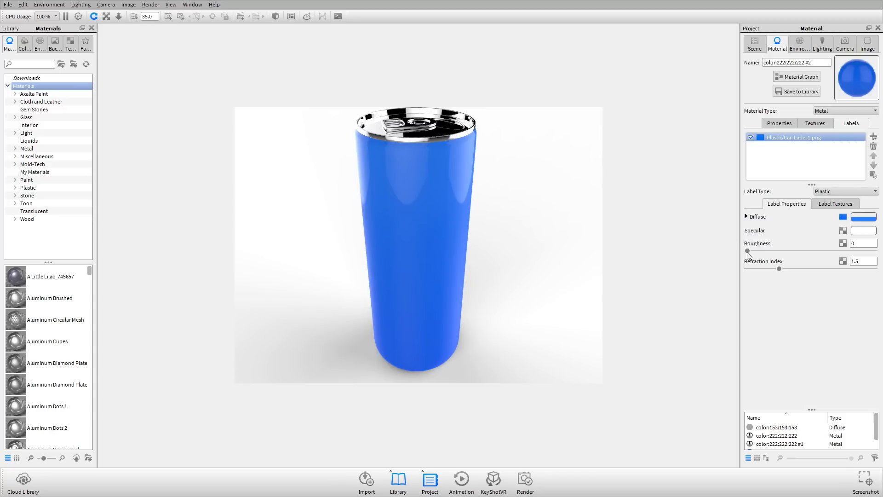
{"action": "left_click_drag", "start_coordinate": [747, 252], "coordinate": [750, 251]}
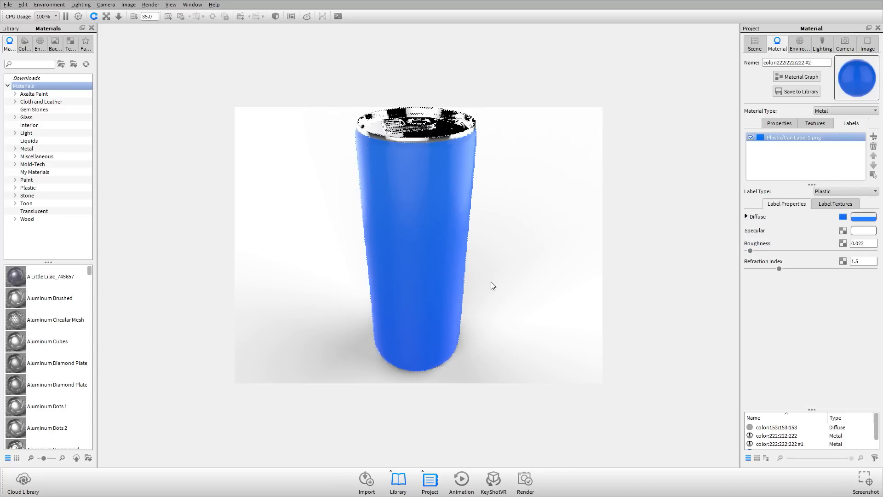
{"action": "mouse_move", "coordinate": [492, 286]}
{"action": "left_mouse_down"}
{"action": "mouse_move", "coordinate": [473, 253]}
{"action": "mouse_move", "coordinate": [483, 274]}
{"action": "mouse_move", "coordinate": [505, 282]}
{"action": "left_mouse_up"}
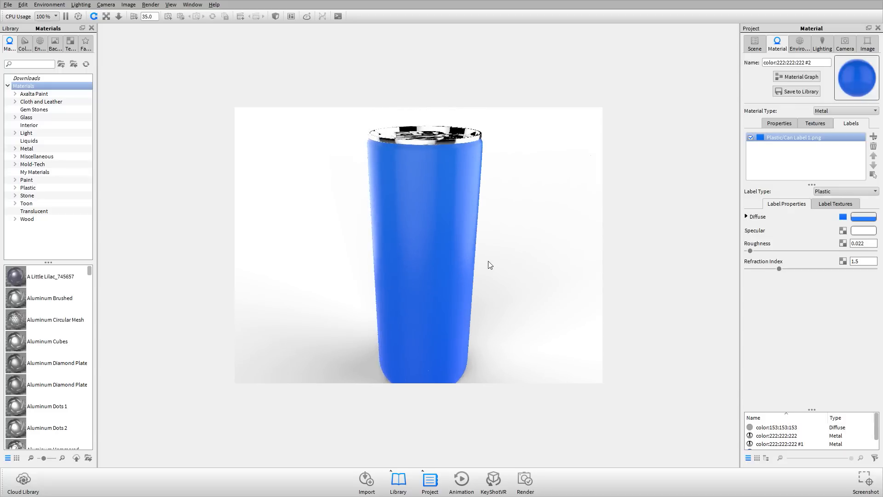
{"action": "left_click_drag", "start_coordinate": [481, 240], "coordinate": [562, 239]}
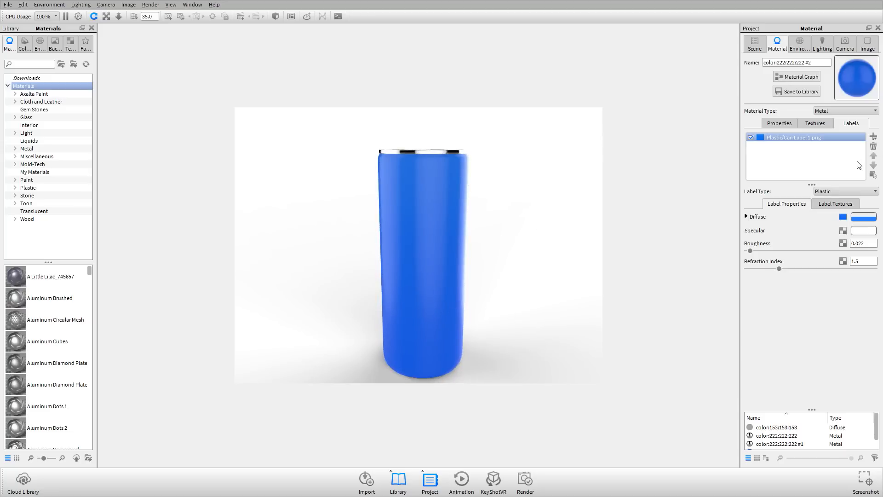
Duplicate the Can Label 1.png label and toggle the upper copy's visibility off and back on
{"action": "left_click", "coordinate": [830, 149]}
{"action": "left_click", "coordinate": [823, 139]}
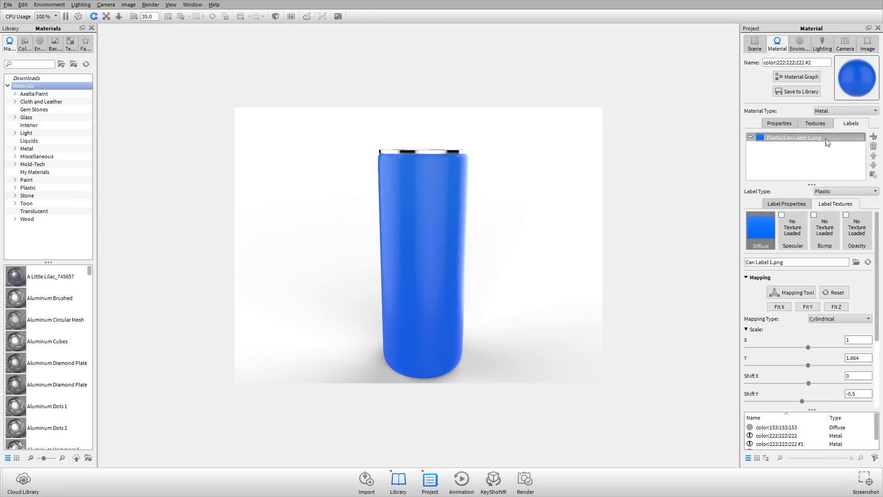
{"action": "left_click", "coordinate": [873, 139]}
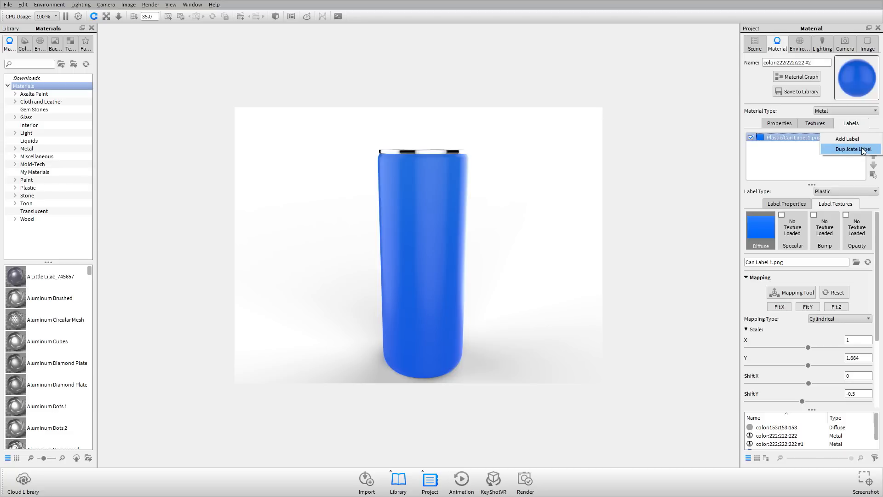
{"action": "left_click", "coordinate": [853, 149]}
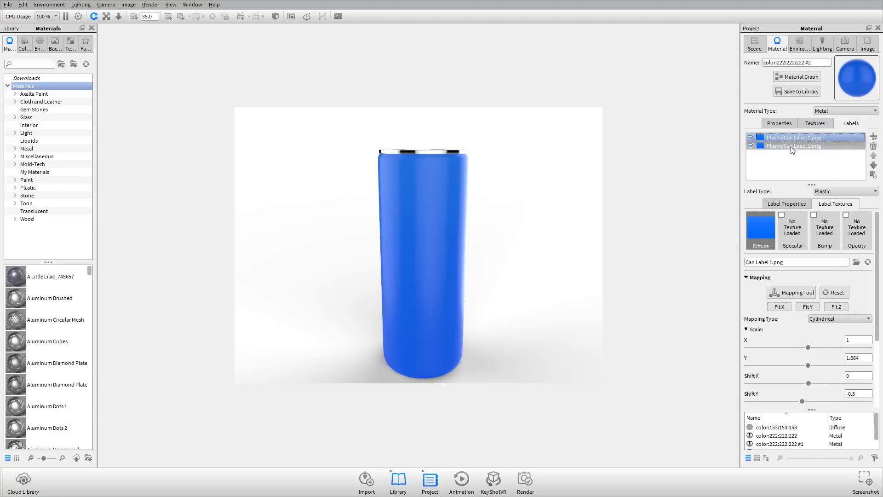
{"action": "left_click", "coordinate": [751, 138]}
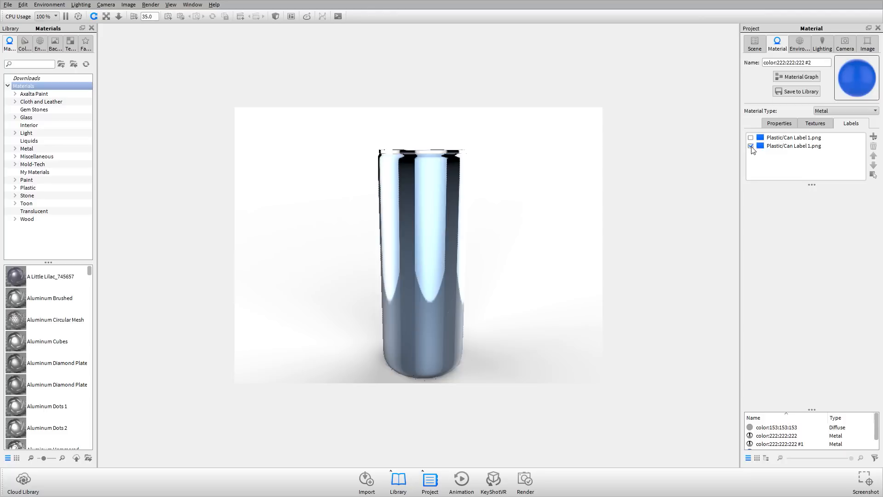
{"action": "left_click", "coordinate": [750, 138]}
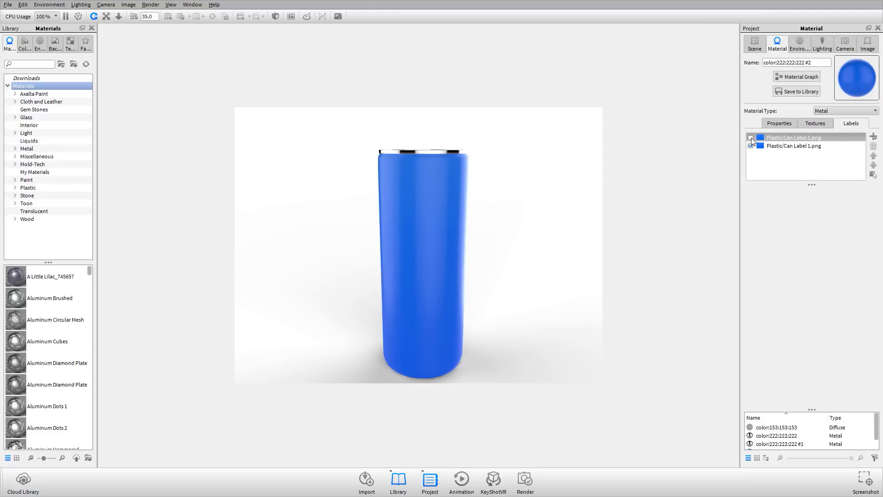
Replace the upper label's diffuse texture with Can Label 2.png from the 3b Label Layering - Can folder
{"action": "left_click", "coordinate": [802, 137]}
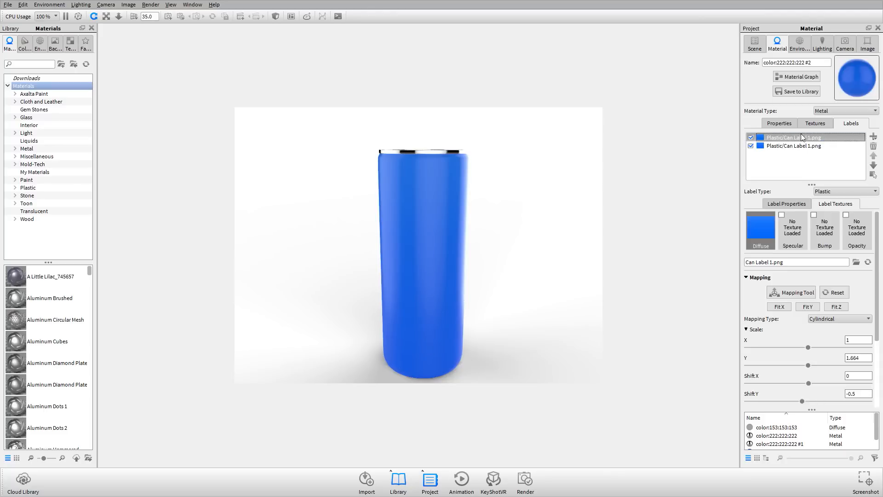
{"action": "left_click", "coordinate": [759, 277]}
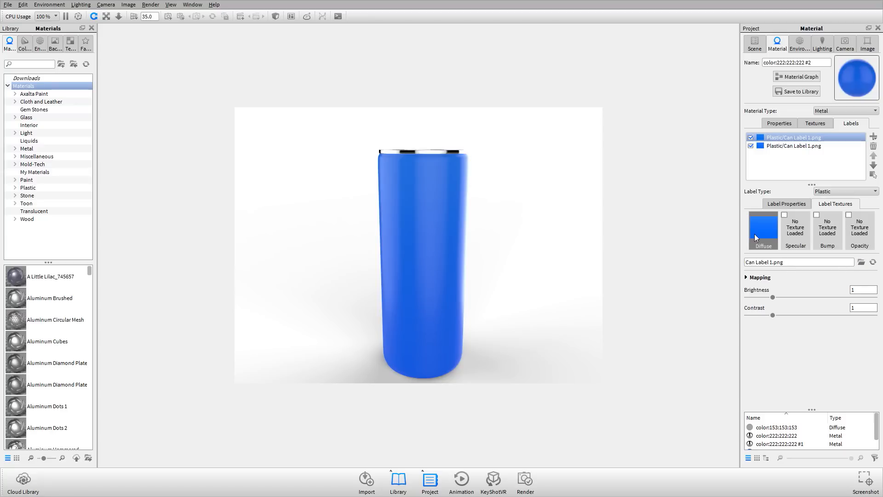
{"action": "left_click", "coordinate": [861, 262]}
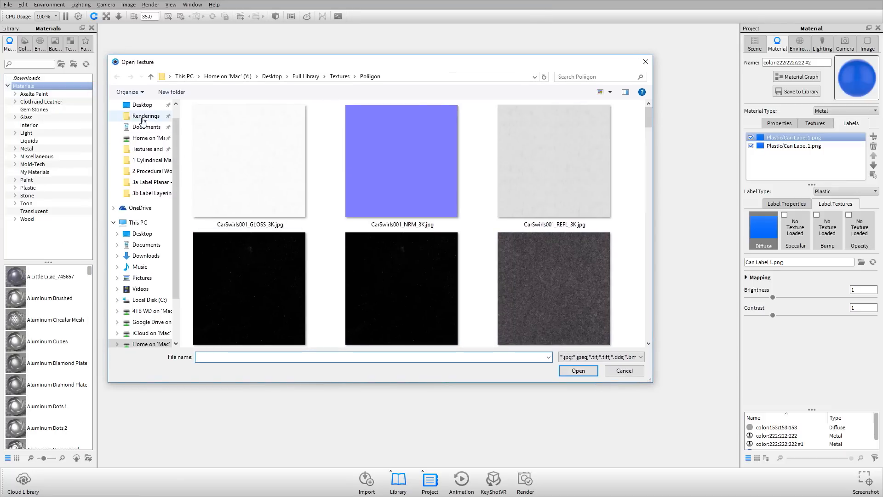
{"action": "left_click", "coordinate": [140, 104]}
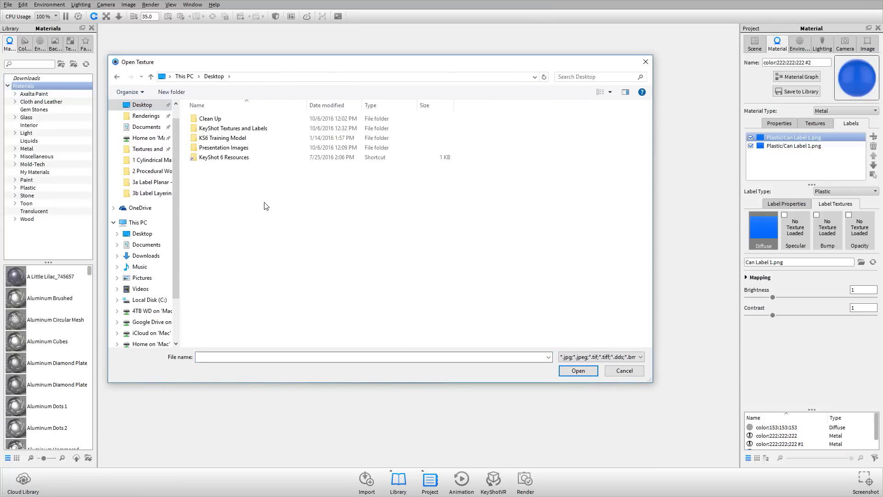
{"action": "left_click", "coordinate": [226, 128]}
{"action": "double_click", "coordinate": [224, 128]}
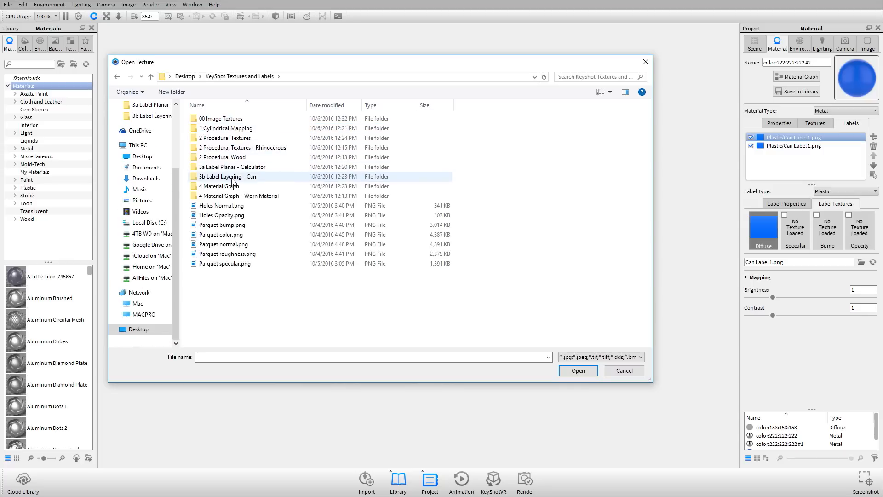
{"action": "double_click", "coordinate": [232, 178]}
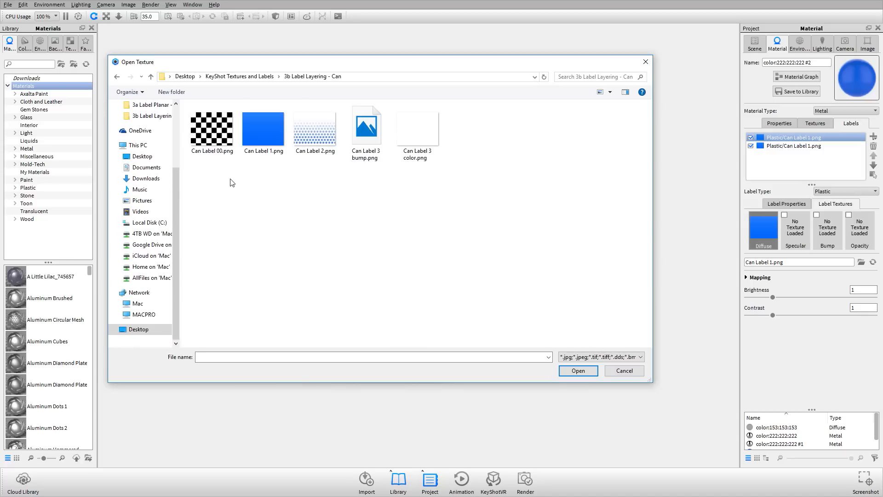
{"action": "double_click", "coordinate": [315, 131]}
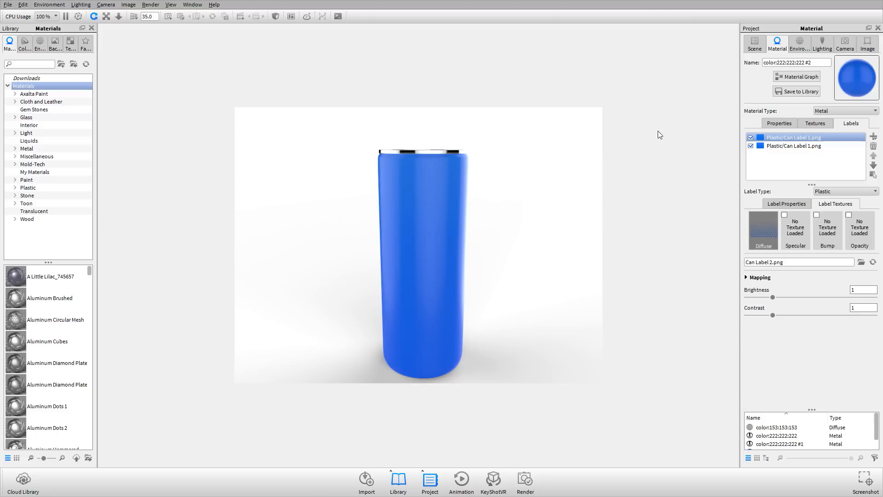
Change the Can Label 2.png label's type from Plastic to Metal
{"action": "left_click_drag", "start_coordinate": [540, 278], "coordinate": [470, 265]}
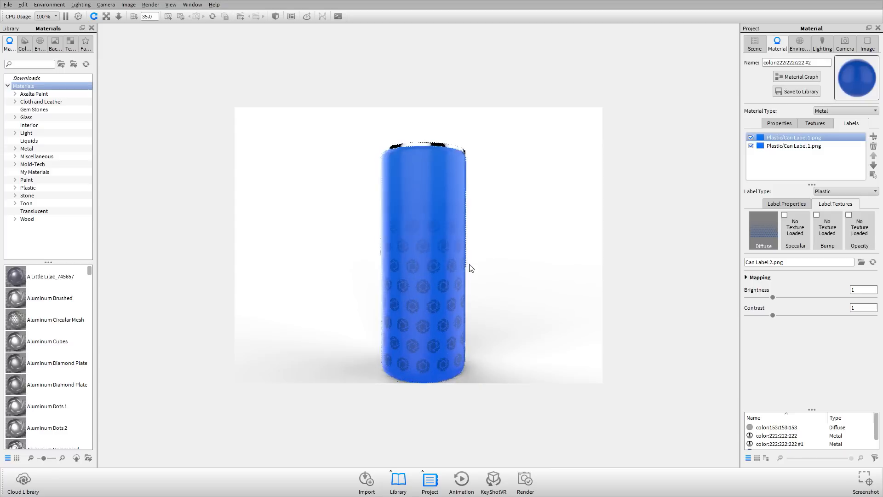
{"action": "left_click", "coordinate": [837, 192]}
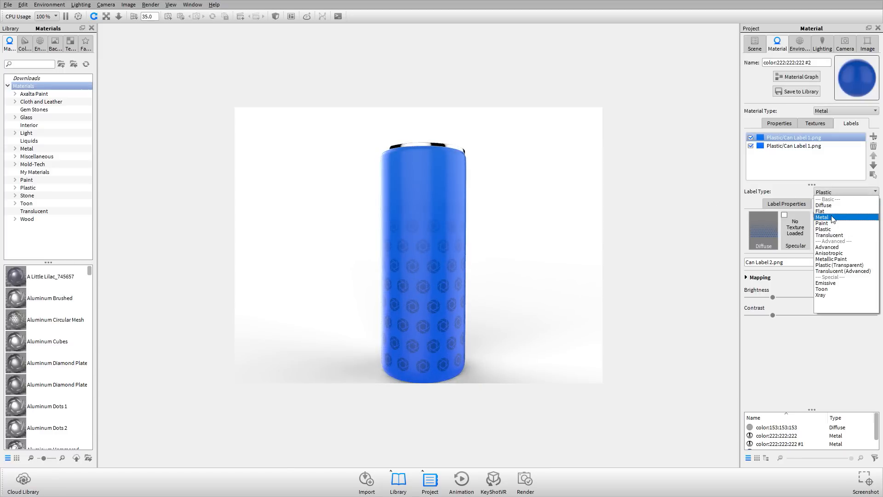
{"action": "left_click", "coordinate": [833, 219]}
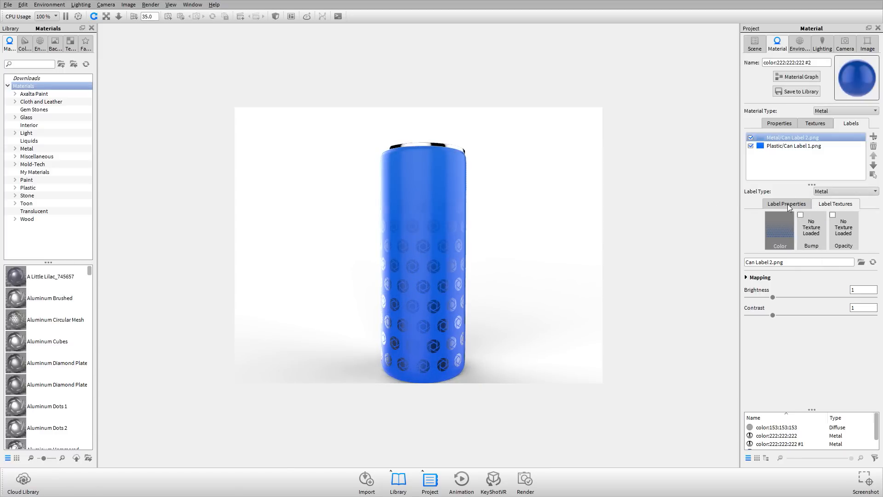
Inspect the metal pattern up close and set the Can Label 2.png label's roughness to 0
{"action": "left_click_drag", "start_coordinate": [288, 217], "coordinate": [349, 251]}
{"action": "scroll", "coordinate": [425, 250], "scroll_direction": "up", "scroll_amount": 2}
{"action": "scroll", "coordinate": [402, 248], "scroll_direction": "up", "scroll_amount": 8}
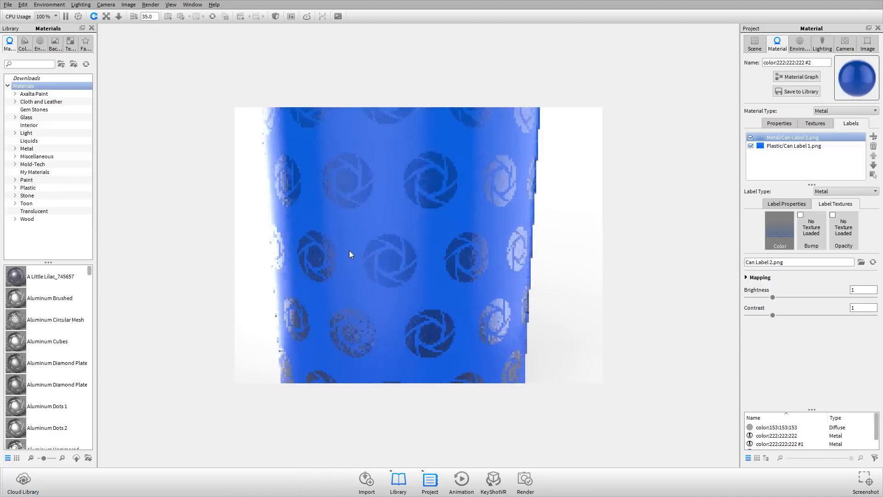
{"action": "left_click", "coordinate": [791, 139]}
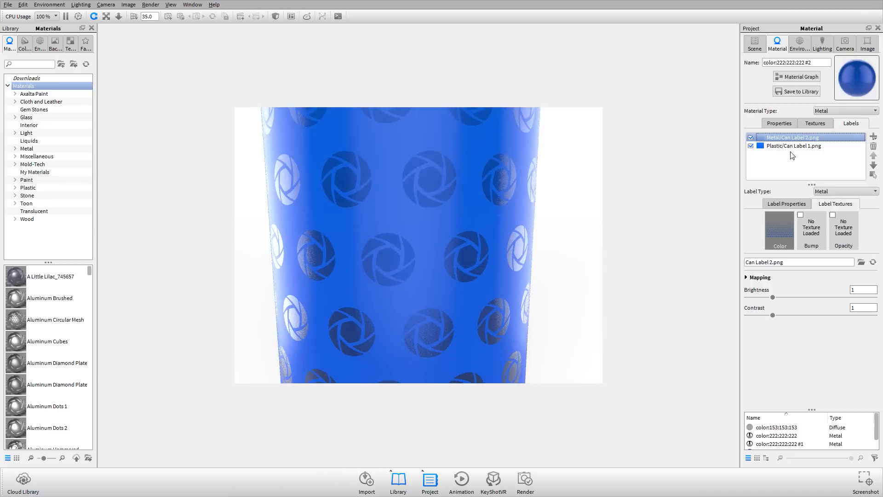
{"action": "left_click_drag", "start_coordinate": [371, 227], "coordinate": [476, 216]}
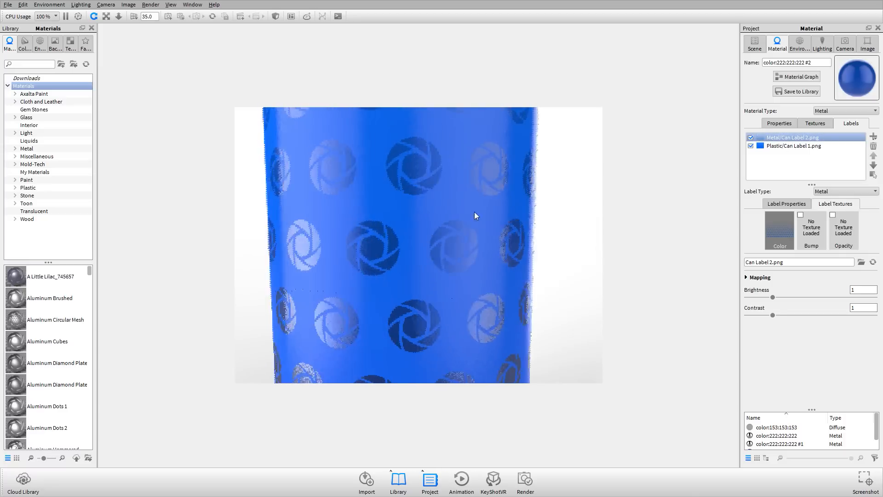
{"action": "left_click", "coordinate": [783, 206]}
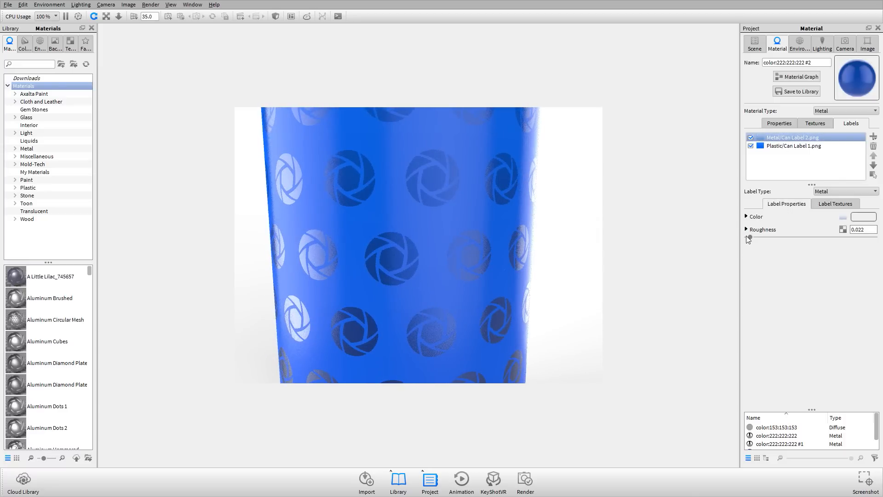
{"action": "left_click_drag", "start_coordinate": [747, 237], "coordinate": [743, 236]}
{"action": "left_click_drag", "start_coordinate": [401, 239], "coordinate": [189, 245]}
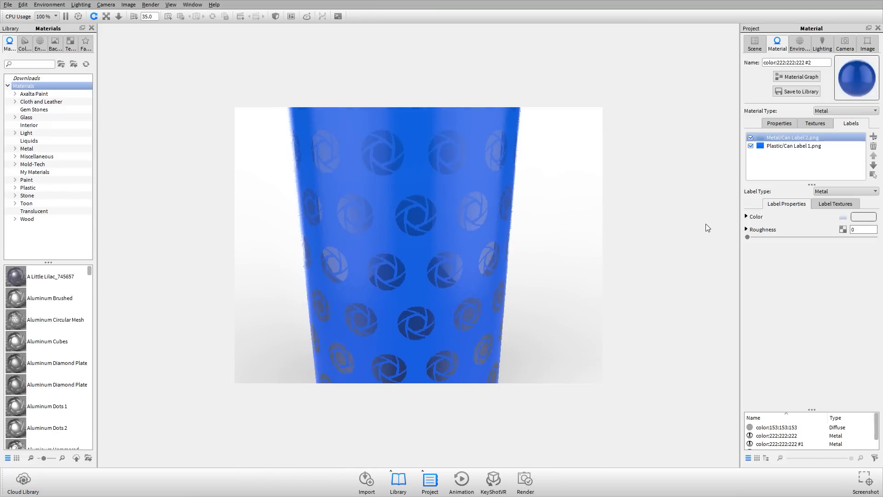
{"action": "left_click", "coordinate": [827, 208]}
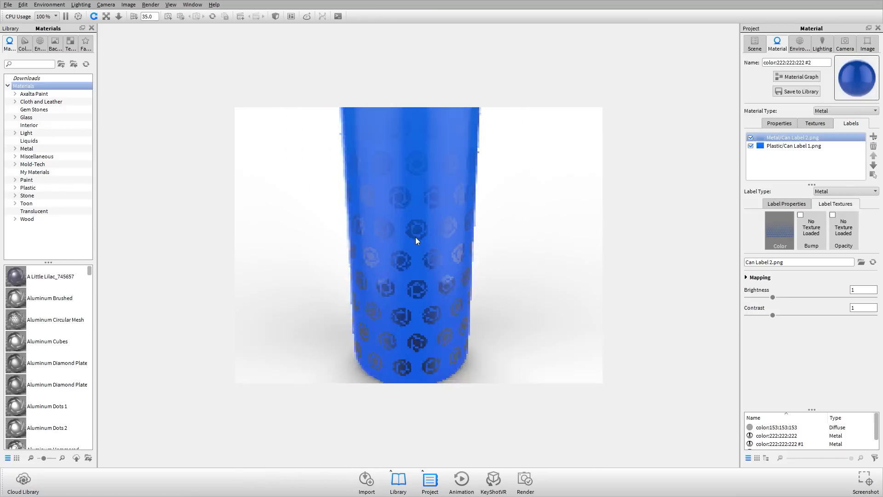
{"action": "scroll", "coordinate": [415, 236], "scroll_direction": "down", "scroll_amount": 5}
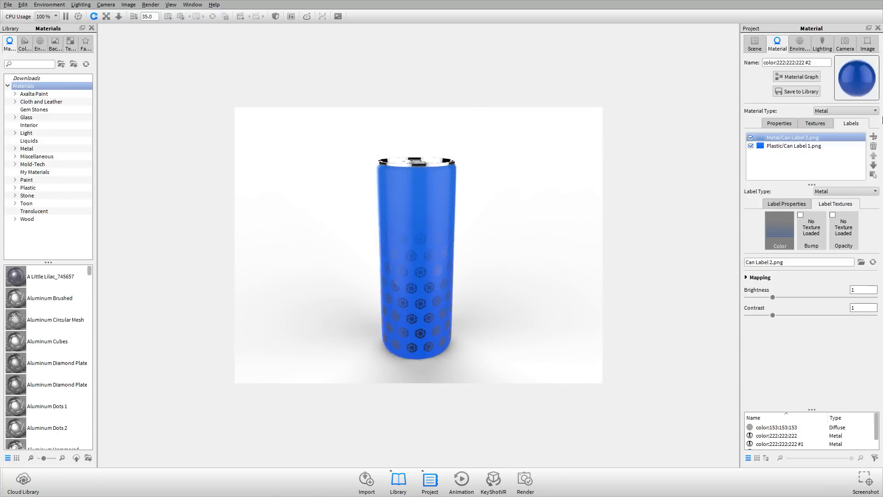
Duplicate the Can Label 2.png metal label and select the upper copy
{"action": "left_click", "coordinate": [873, 137]}
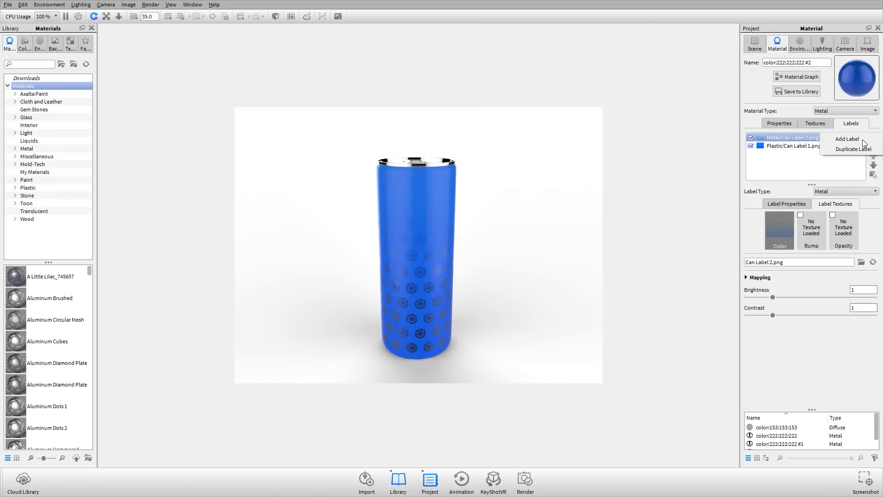
{"action": "left_click", "coordinate": [860, 149]}
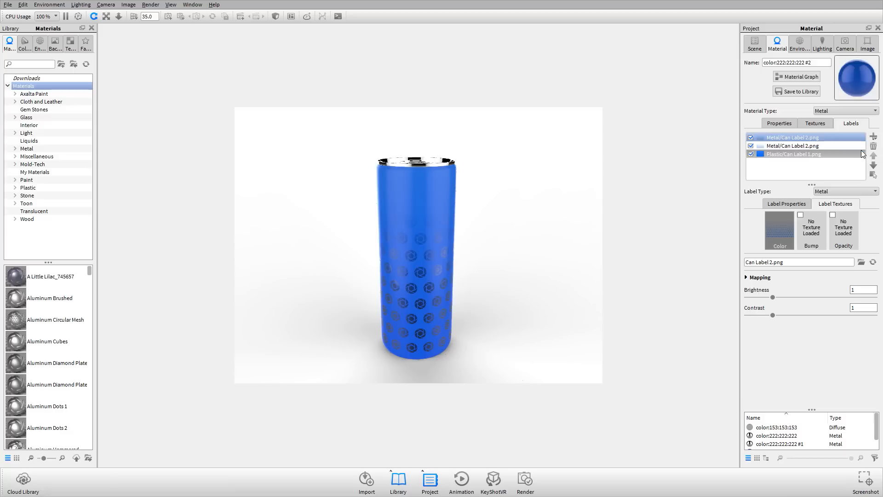
{"action": "left_click", "coordinate": [814, 145]}
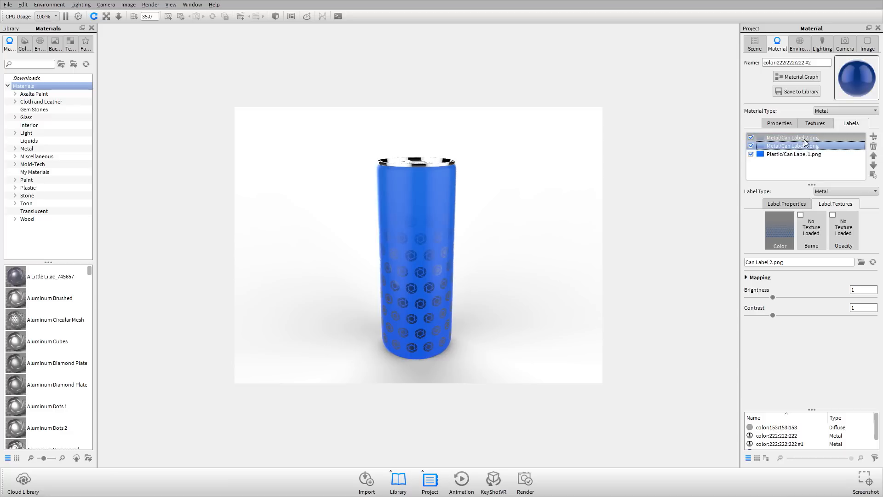
{"action": "left_click", "coordinate": [805, 138]}
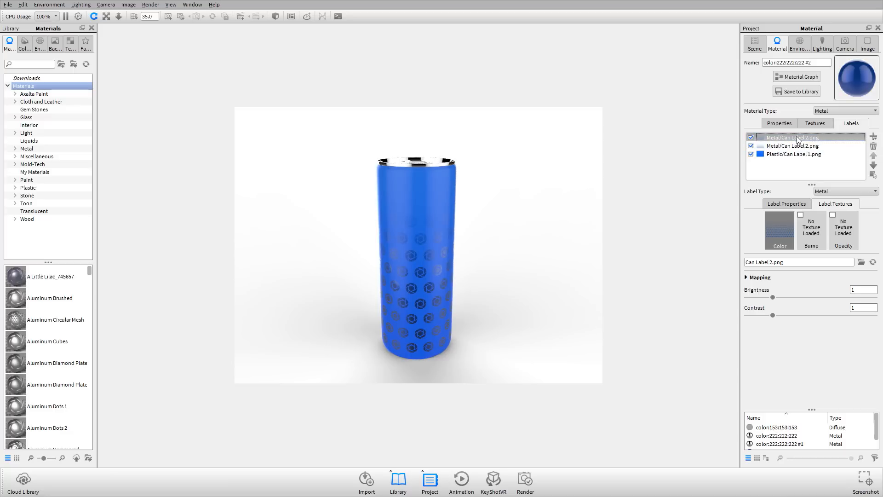
Replace the upper metal label's color texture with Can Label 3 color.png from the 3b Label Layering - Can folder
{"action": "left_click", "coordinate": [861, 262]}
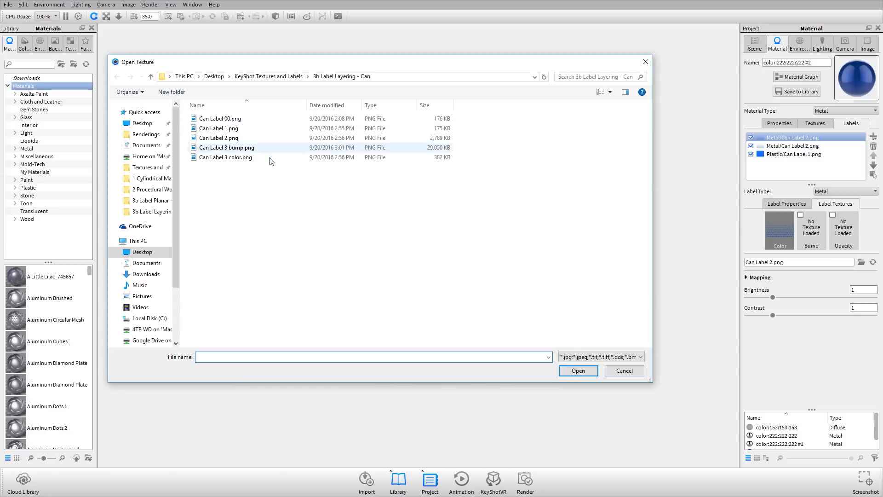
{"action": "double_click", "coordinate": [223, 158]}
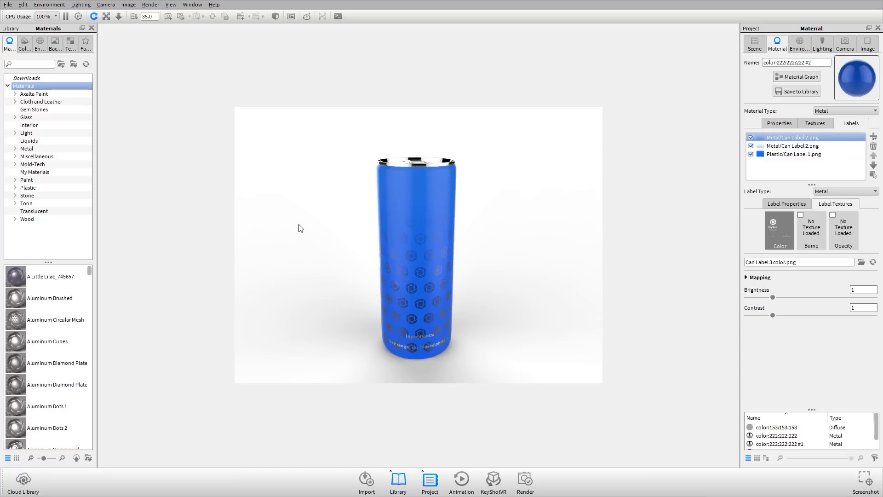
{"action": "left_click_drag", "start_coordinate": [299, 228], "coordinate": [486, 242]}
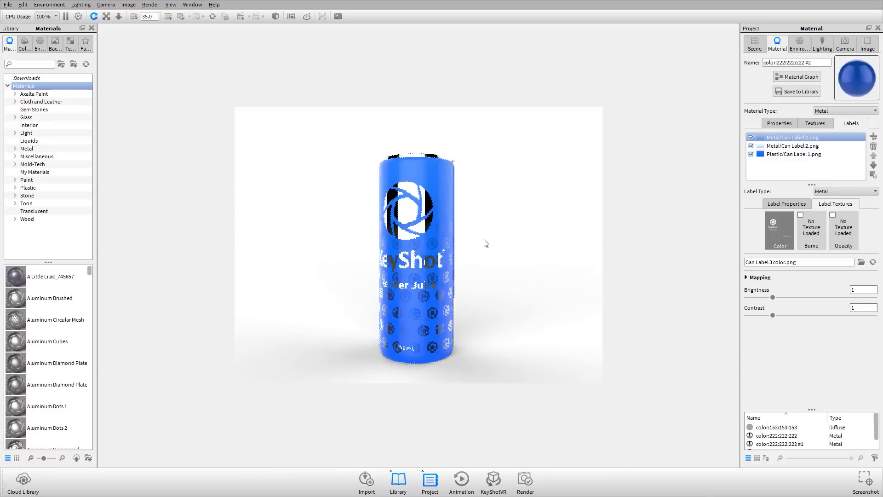
Set the roughness of the upper metal label with the KeyShot logo to 0.043
{"action": "left_click", "coordinate": [778, 204]}
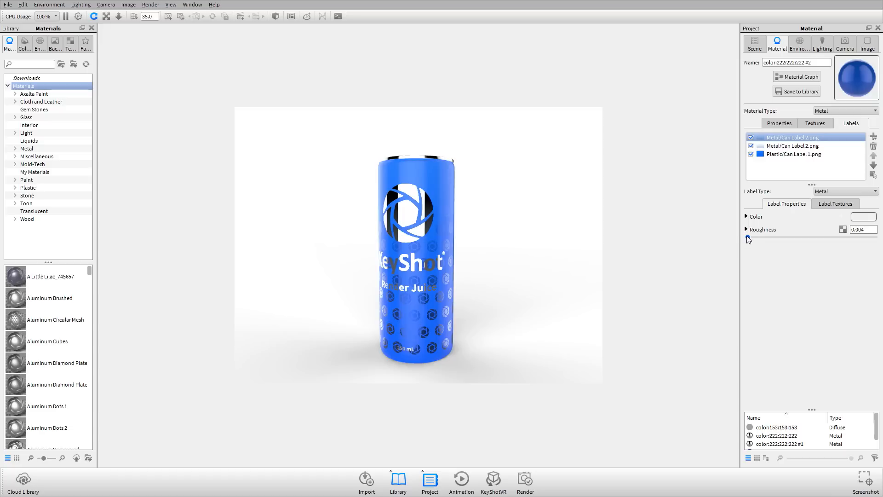
{"action": "left_click_drag", "start_coordinate": [747, 237], "coordinate": [752, 239]}
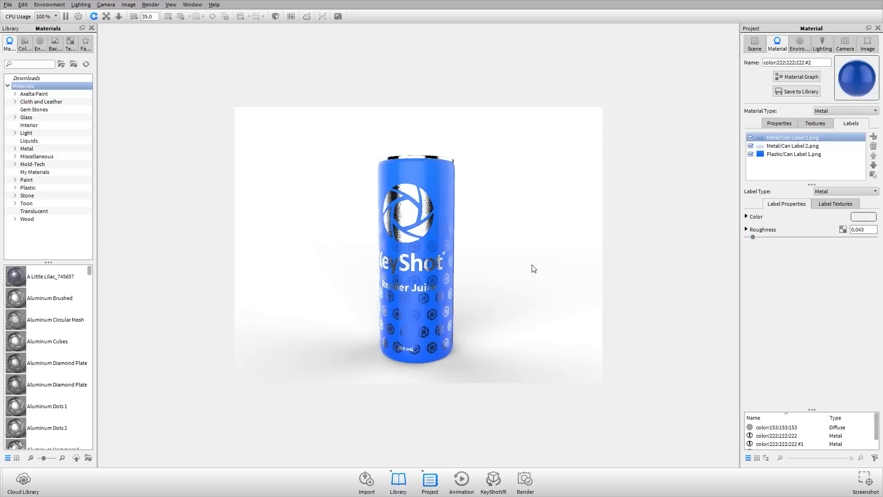
{"action": "left_click_drag", "start_coordinate": [534, 268], "coordinate": [432, 272]}
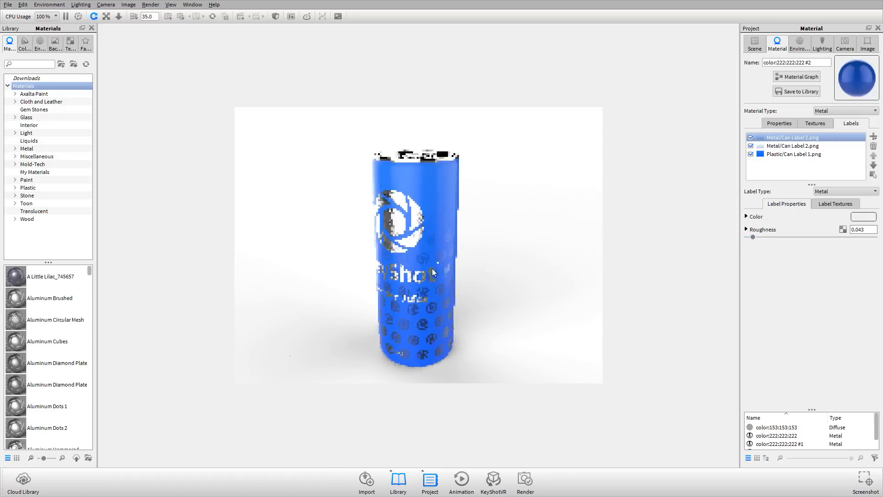
Examine the Can Label 3 color.png texture's mapping and its metal lettering up close against the Can Label 2.png pattern
{"action": "left_click", "coordinate": [836, 204]}
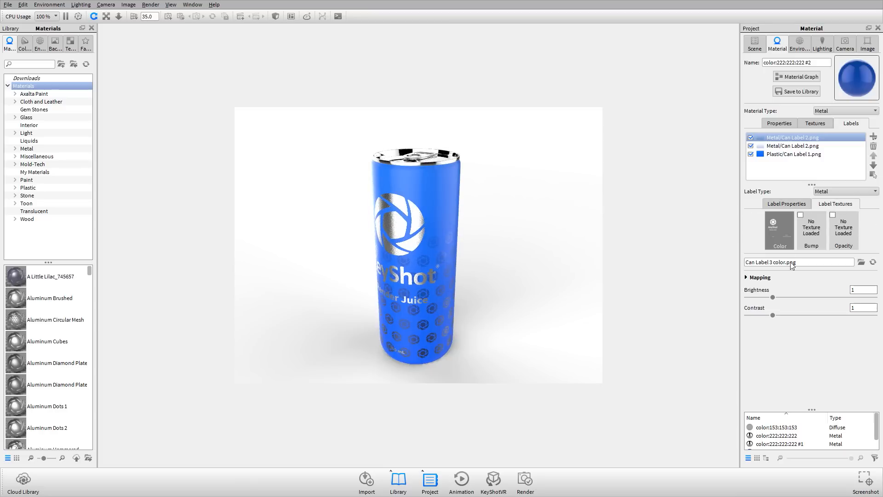
{"action": "left_click", "coordinate": [759, 277]}
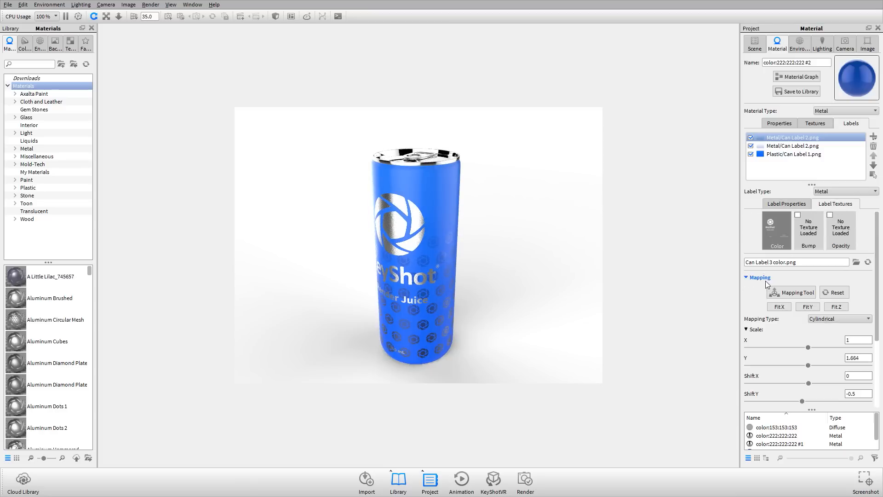
{"action": "left_click", "coordinate": [757, 331]}
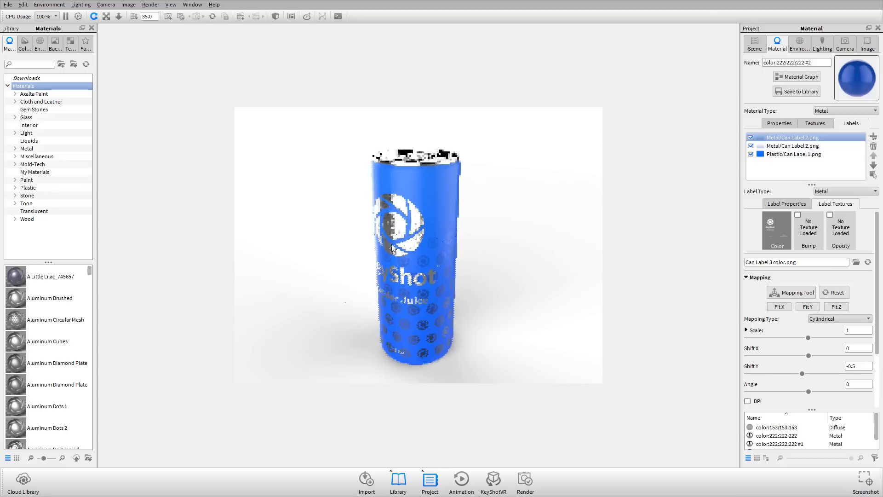
{"action": "left_click_drag", "start_coordinate": [501, 244], "coordinate": [340, 255]}
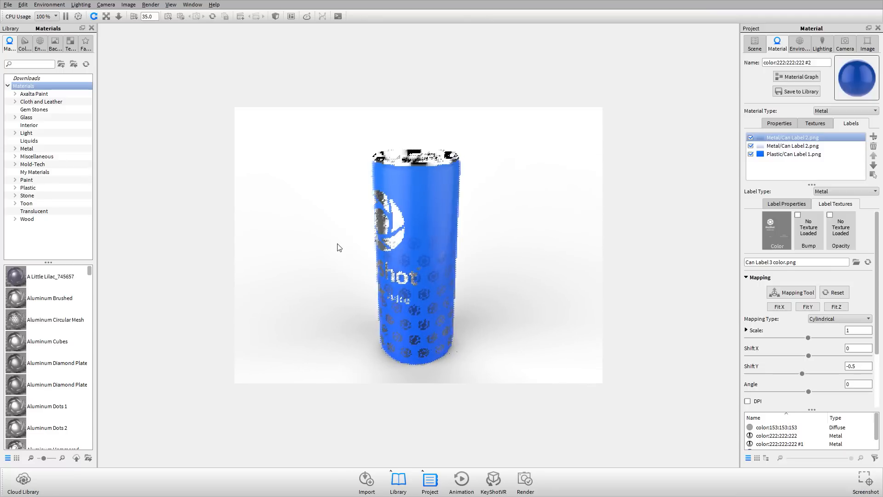
{"action": "left_click_drag", "start_coordinate": [337, 211], "coordinate": [470, 239]}
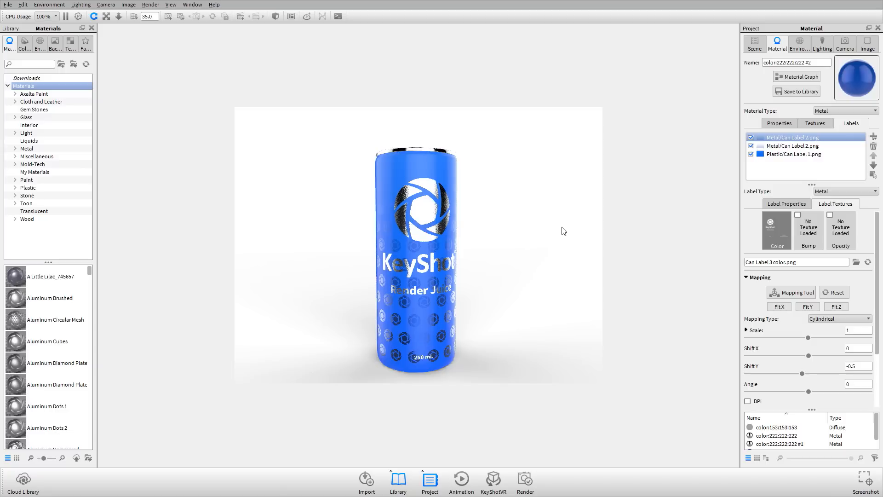
{"action": "left_click_drag", "start_coordinate": [538, 234], "coordinate": [489, 247]}
{"action": "scroll", "coordinate": [399, 208], "scroll_direction": "up", "scroll_amount": 4}
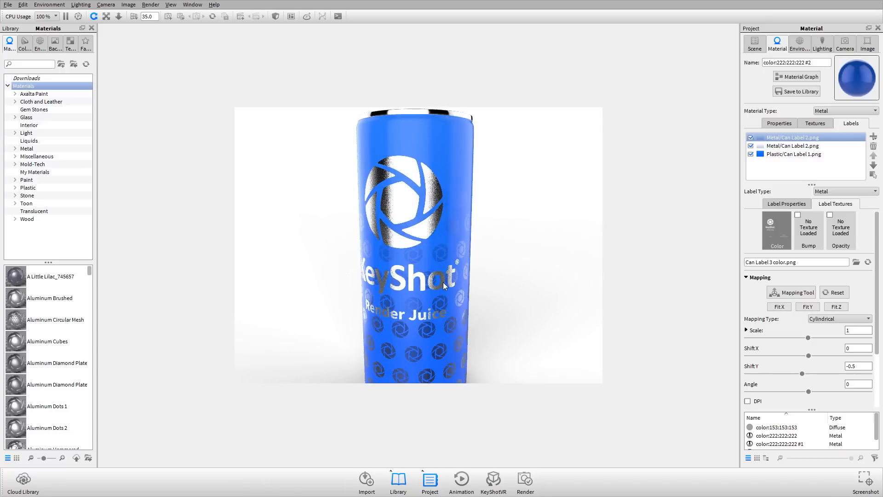
{"action": "left_click_drag", "start_coordinate": [452, 280], "coordinate": [434, 287]}
{"action": "scroll", "coordinate": [435, 288], "scroll_direction": "up", "scroll_amount": 4}
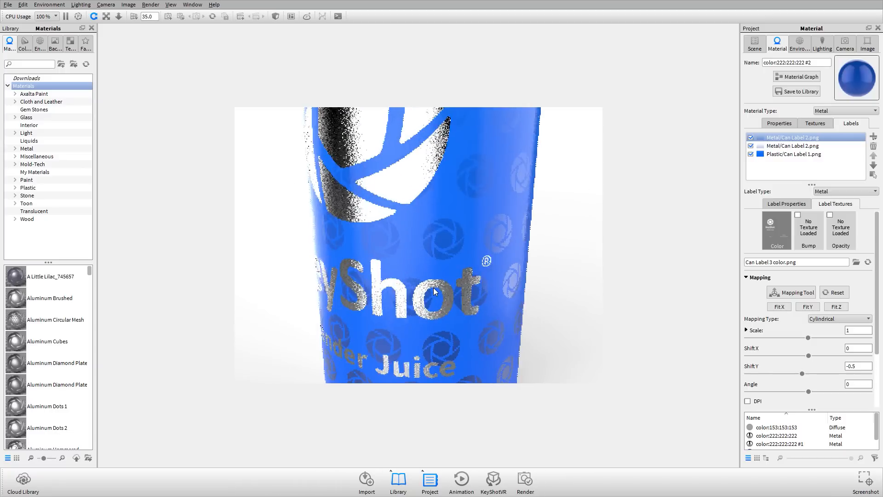
{"action": "left_click", "coordinate": [786, 203]}
{"action": "scroll", "coordinate": [439, 274], "scroll_direction": "up", "scroll_amount": 5}
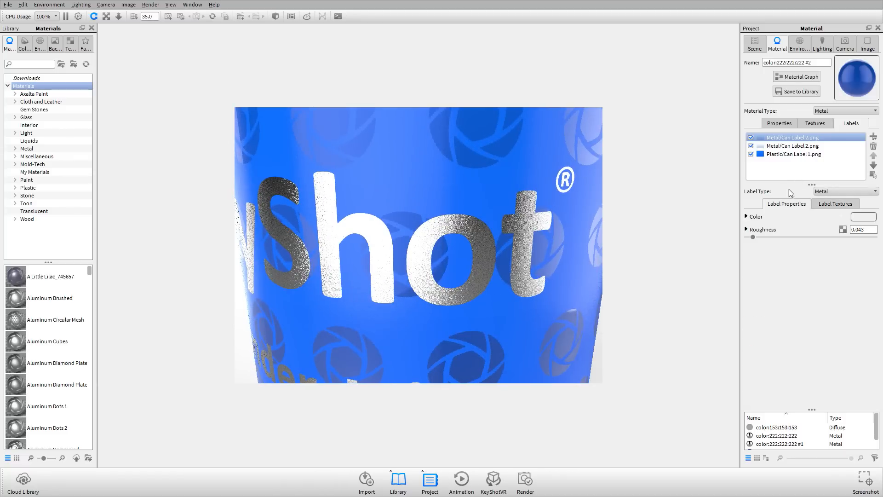
{"action": "left_click", "coordinate": [802, 150]}
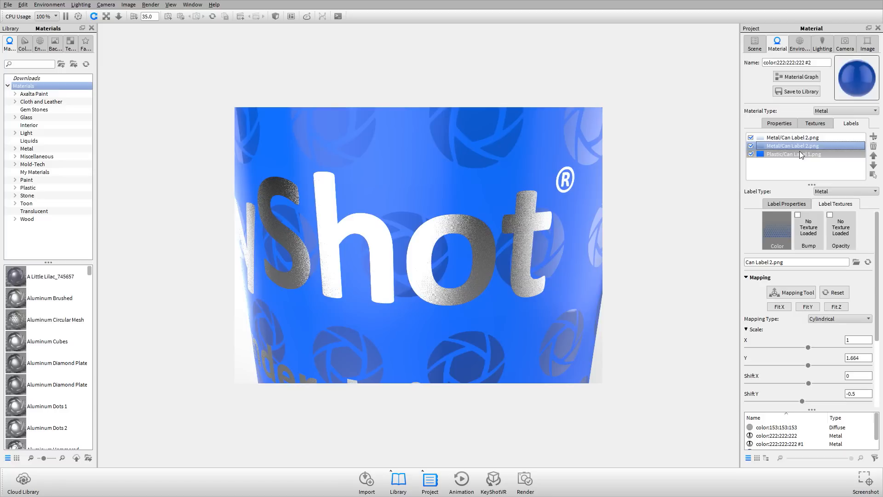
{"action": "left_click", "coordinate": [799, 138]}
{"action": "left_click_drag", "start_coordinate": [477, 227], "coordinate": [464, 273]}
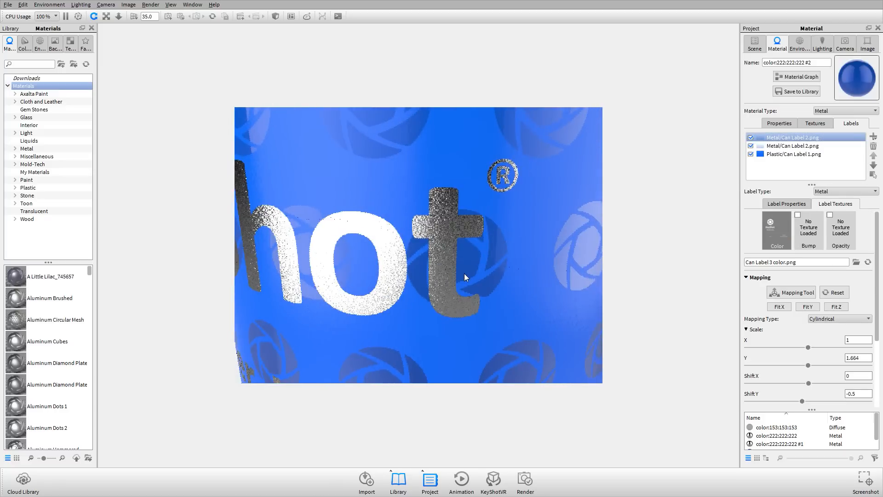
Add a Noise (Texture) bump to the Can Label 2.png metal label
{"action": "left_click", "coordinate": [809, 146]}
{"action": "left_click", "coordinate": [746, 278]}
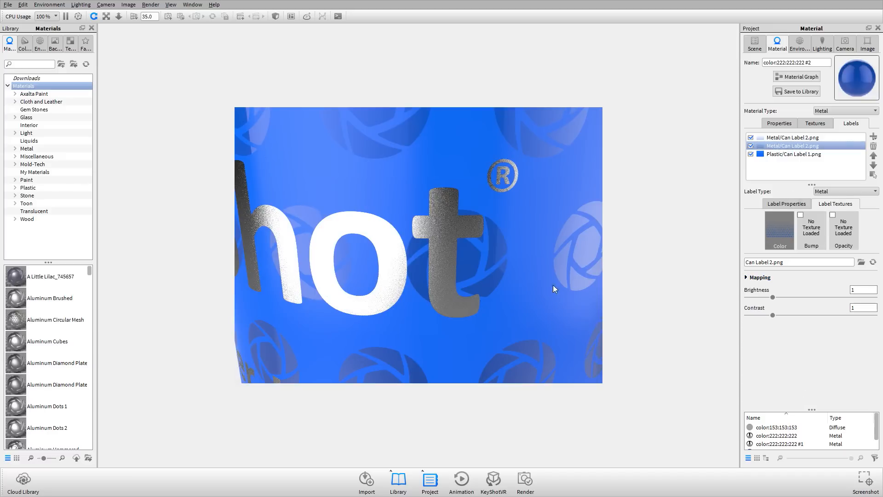
{"action": "left_click_drag", "start_coordinate": [553, 285], "coordinate": [461, 274]}
{"action": "left_click", "coordinate": [807, 230]}
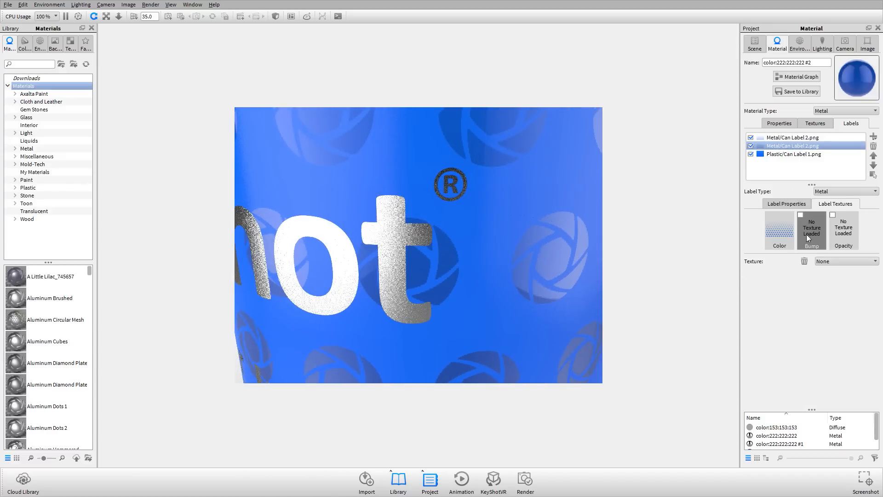
{"action": "left_click", "coordinate": [824, 262]}
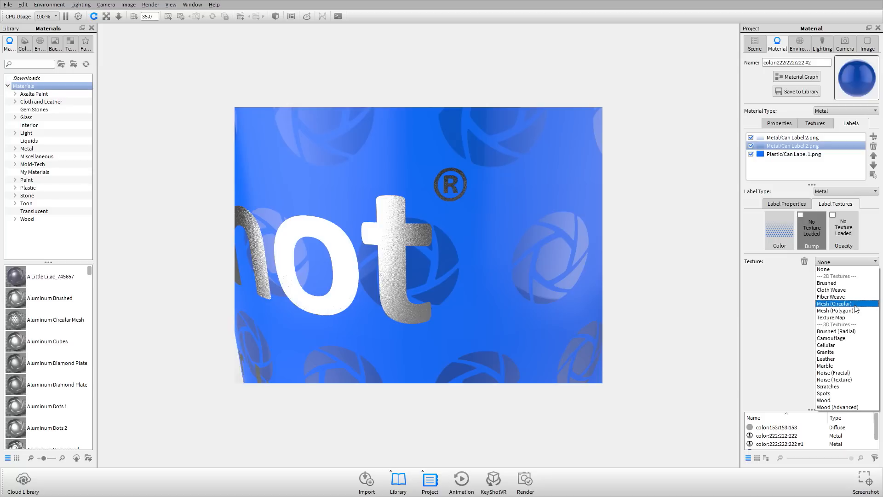
{"action": "left_click", "coordinate": [828, 379]}
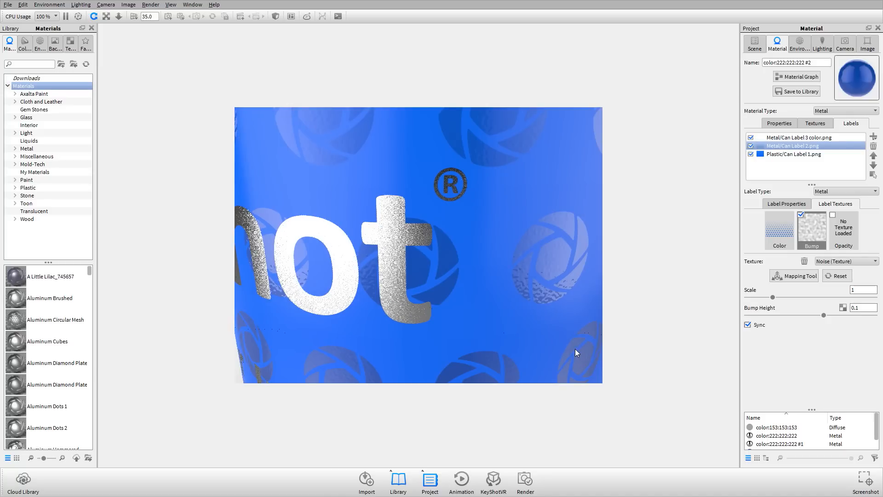
{"action": "left_click_drag", "start_coordinate": [575, 348], "coordinate": [492, 319]}
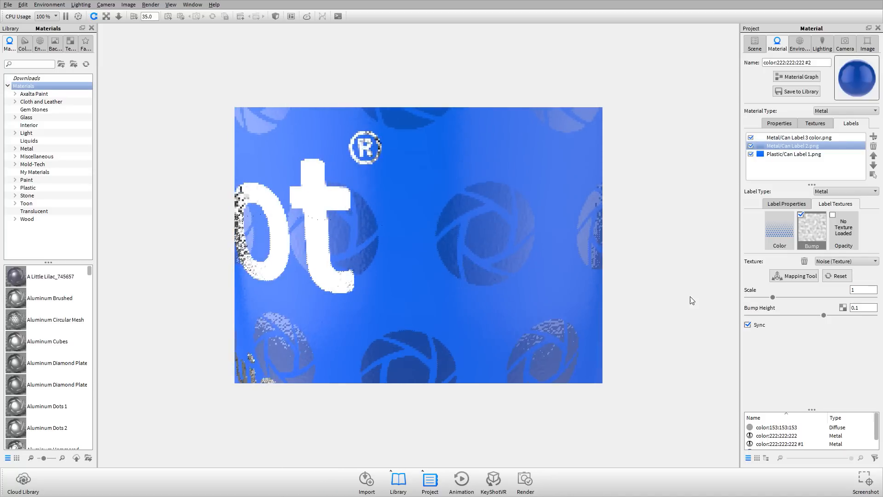
Set the noise bump's height to 0.236 and its scale to 0.29 on the Can Label 2.png label
{"action": "left_click_drag", "start_coordinate": [823, 315], "coordinate": [840, 315]}
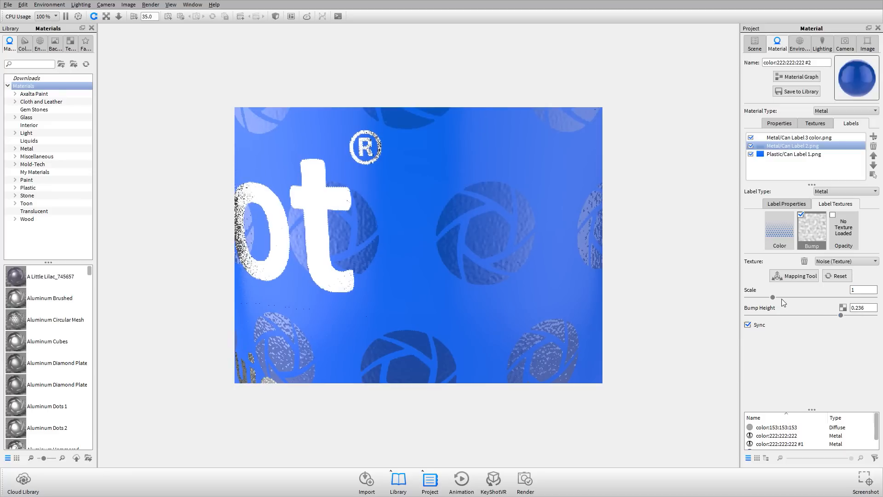
{"action": "left_click_drag", "start_coordinate": [772, 297], "coordinate": [754, 297]}
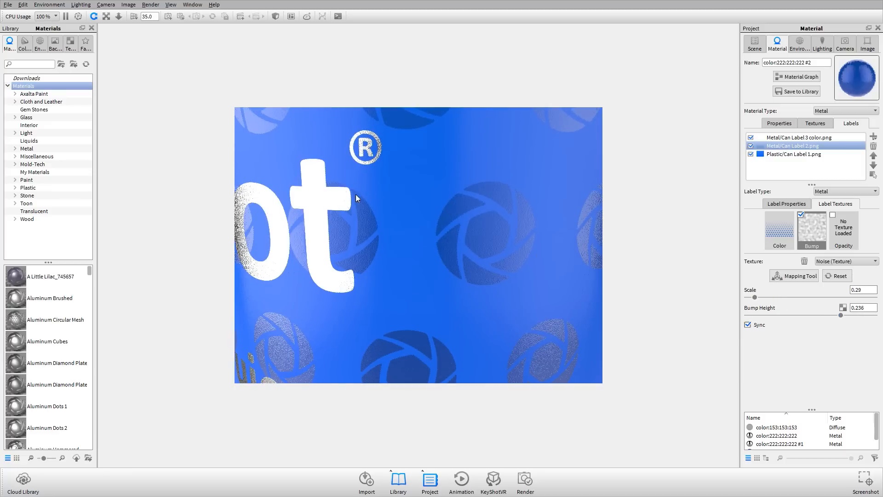
{"action": "left_click_drag", "start_coordinate": [354, 198], "coordinate": [396, 202]}
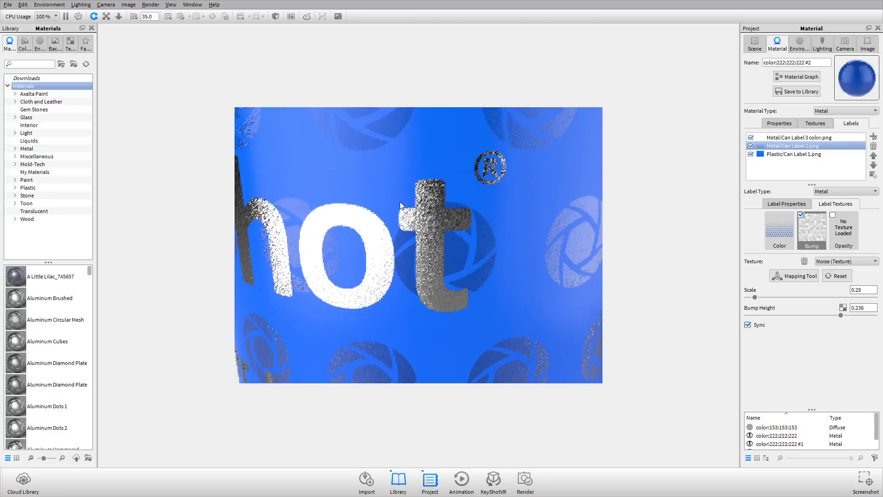
Load Can Label 3 bump.png as the bump texture of the Can Label 3 color.png label and inspect the raised lettering
{"action": "left_click", "coordinate": [787, 137]}
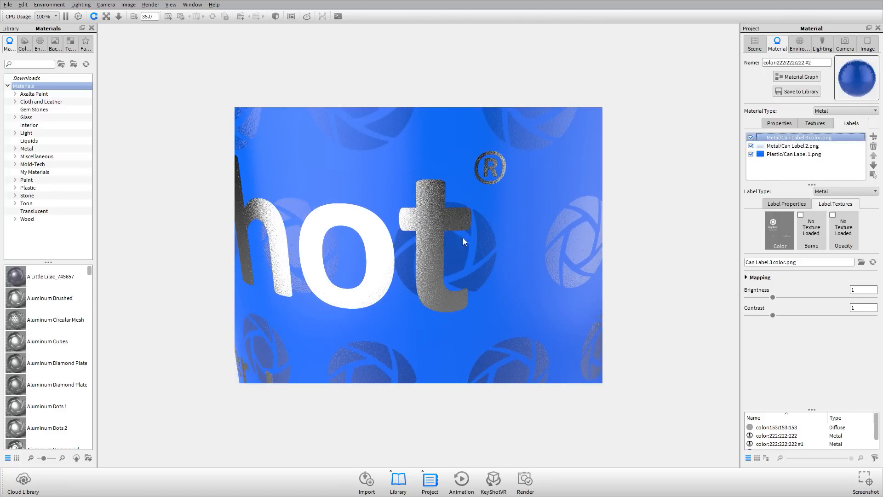
{"action": "left_click", "coordinate": [803, 235]}
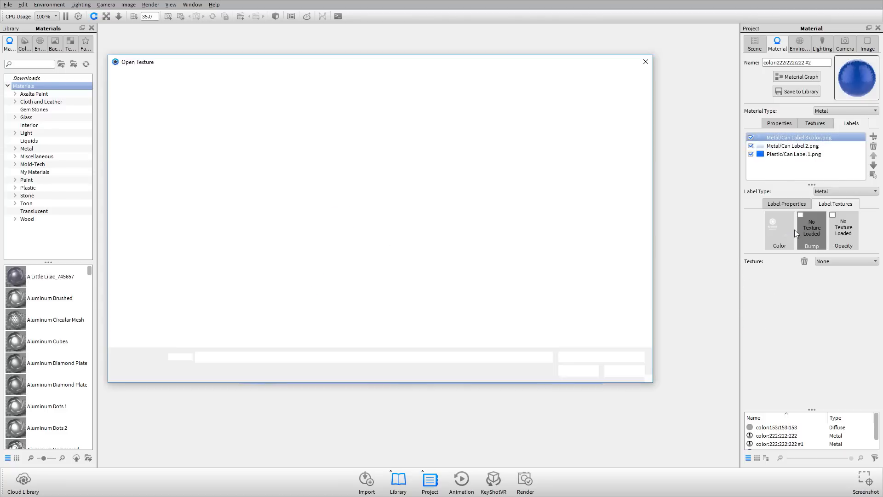
{"action": "double_click", "coordinate": [230, 148]}
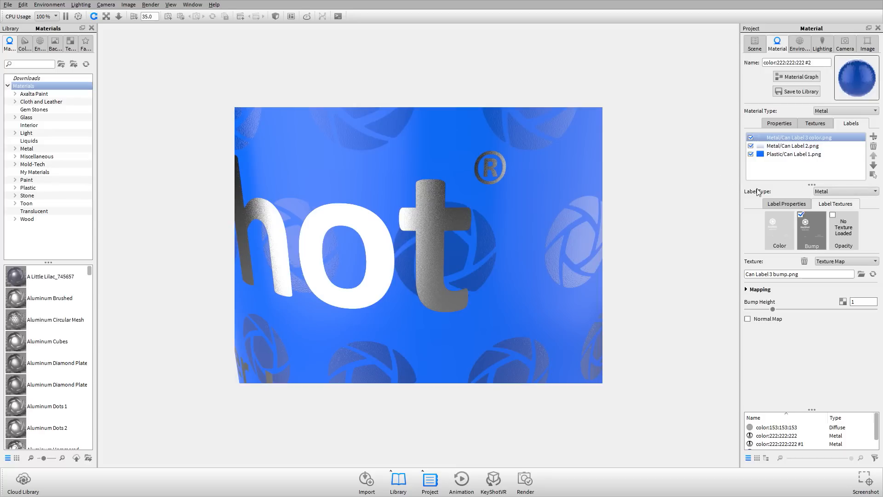
{"action": "scroll", "coordinate": [434, 211], "scroll_direction": "down", "scroll_amount": 4}
{"action": "left_click_drag", "start_coordinate": [435, 212], "coordinate": [497, 254]}
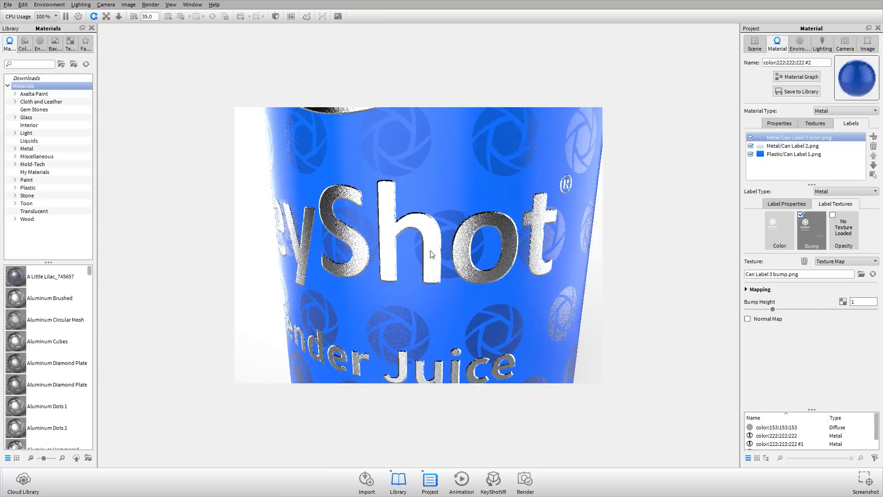
{"action": "left_click_drag", "start_coordinate": [437, 323], "coordinate": [414, 212]}
{"action": "scroll", "coordinate": [414, 212], "scroll_direction": "up", "scroll_amount": 3}
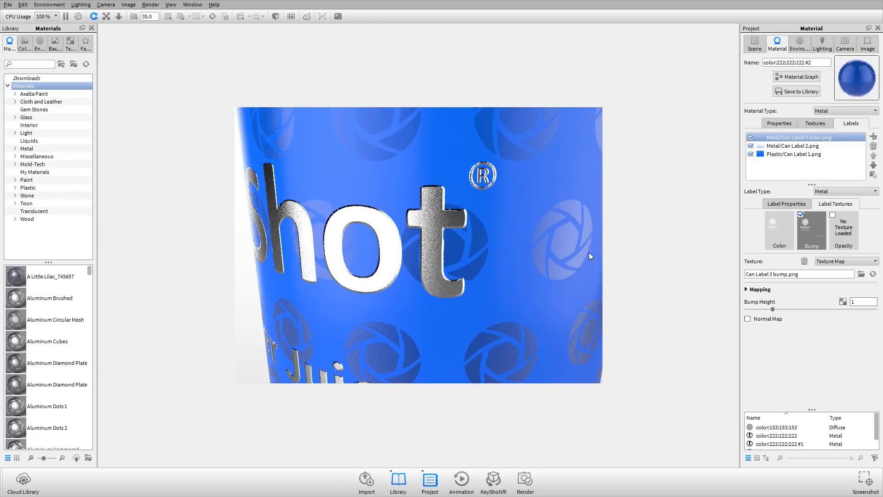
Set the bump height of the Can Label 3 color.png label's bump texture to 0.235
{"action": "left_click", "coordinate": [797, 144]}
{"action": "left_click", "coordinate": [799, 138]}
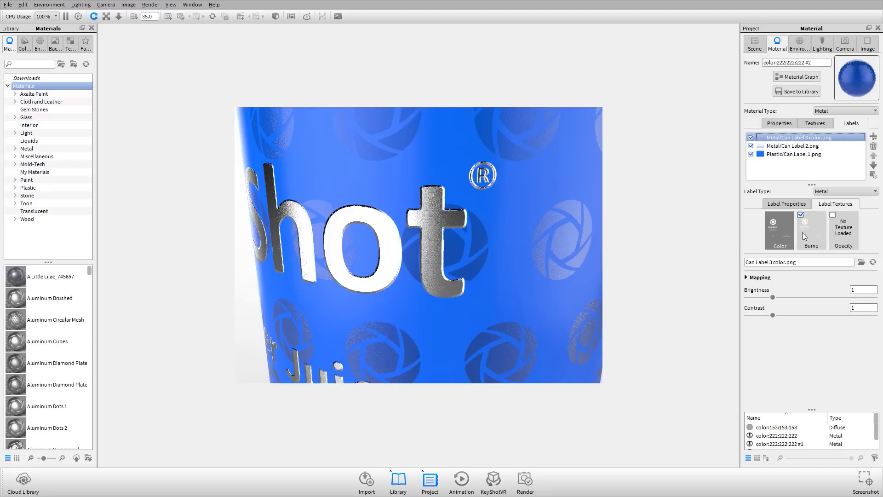
{"action": "left_click", "coordinate": [807, 234]}
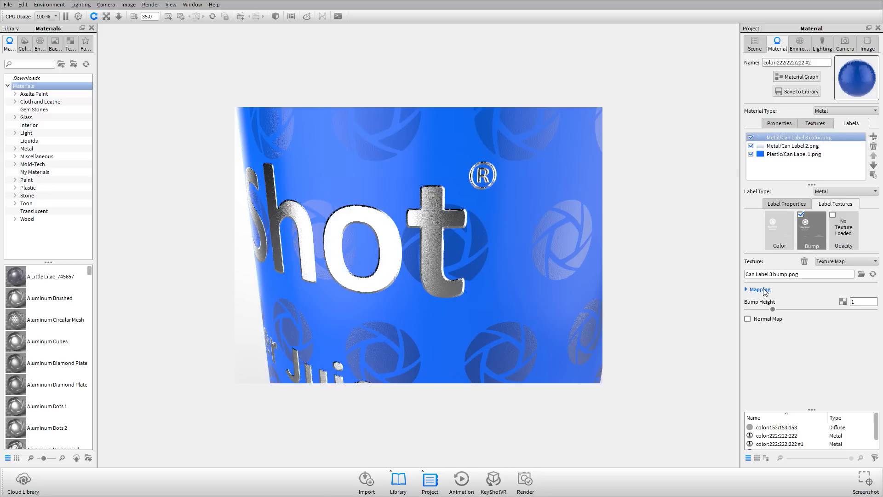
{"action": "left_click_drag", "start_coordinate": [769, 310], "coordinate": [749, 311]}
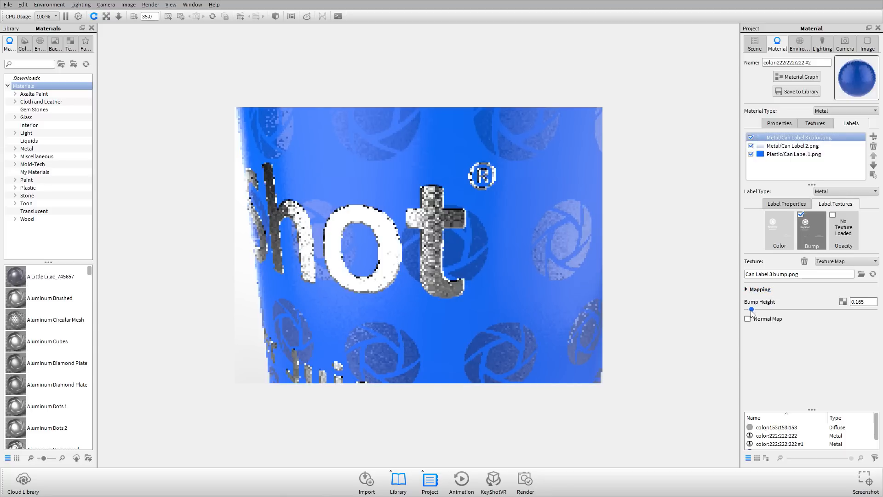
{"action": "left_click_drag", "start_coordinate": [577, 303], "coordinate": [422, 249]}
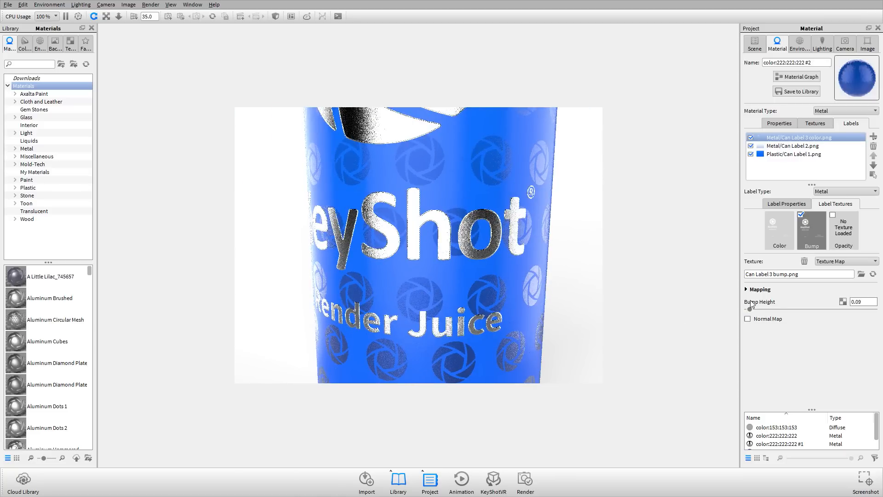
{"action": "left_click_drag", "start_coordinate": [749, 309], "coordinate": [754, 310]}
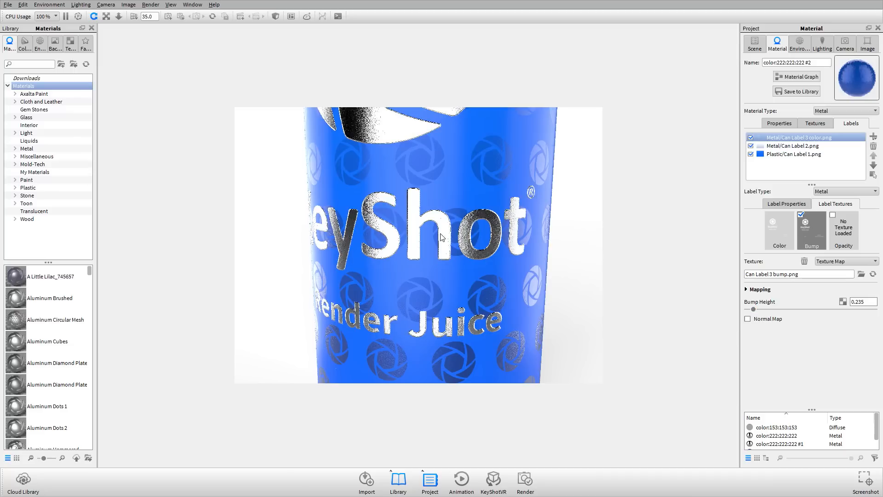
Examine the whole can from several angles and select the Can Label 1.png base label
{"action": "scroll", "coordinate": [434, 235], "scroll_direction": "down", "scroll_amount": 5}
{"action": "scroll", "coordinate": [434, 233], "scroll_direction": "down", "scroll_amount": 5}
{"action": "left_click_drag", "start_coordinate": [433, 233], "coordinate": [473, 266]}
{"action": "scroll", "coordinate": [473, 271], "scroll_direction": "down", "scroll_amount": 3}
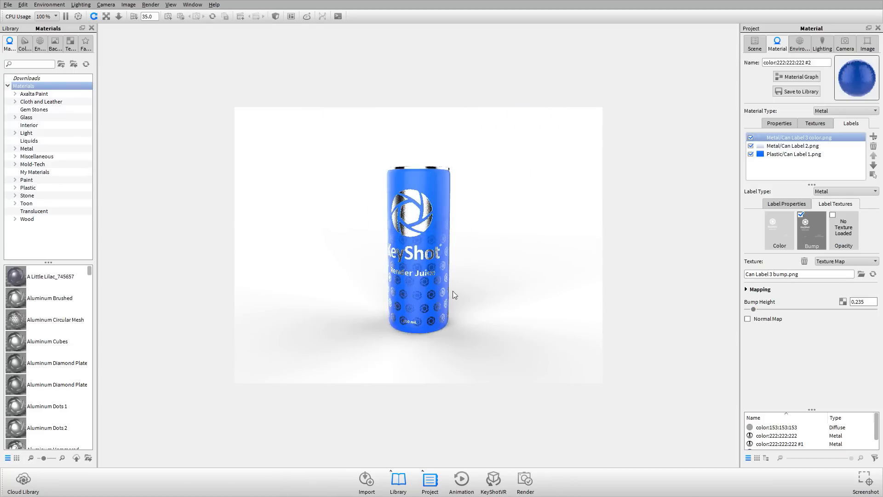
{"action": "scroll", "coordinate": [436, 307], "scroll_direction": "up", "scroll_amount": 3}
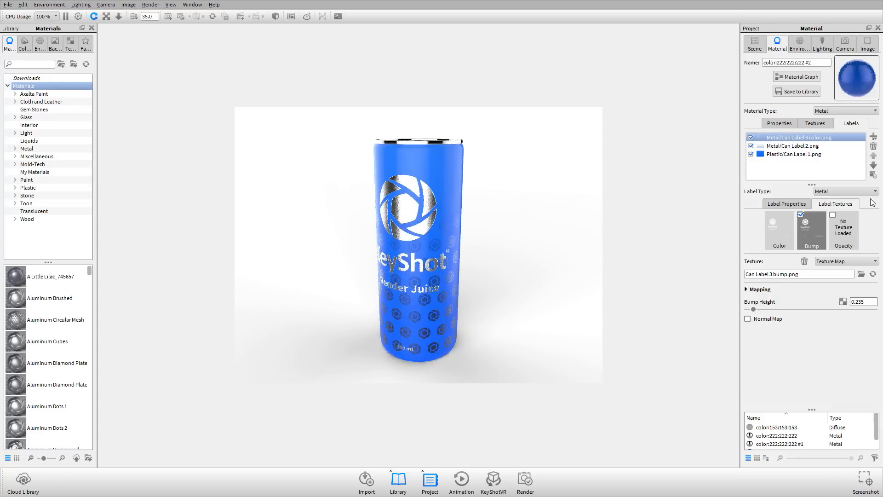
{"action": "left_click", "coordinate": [826, 154]}
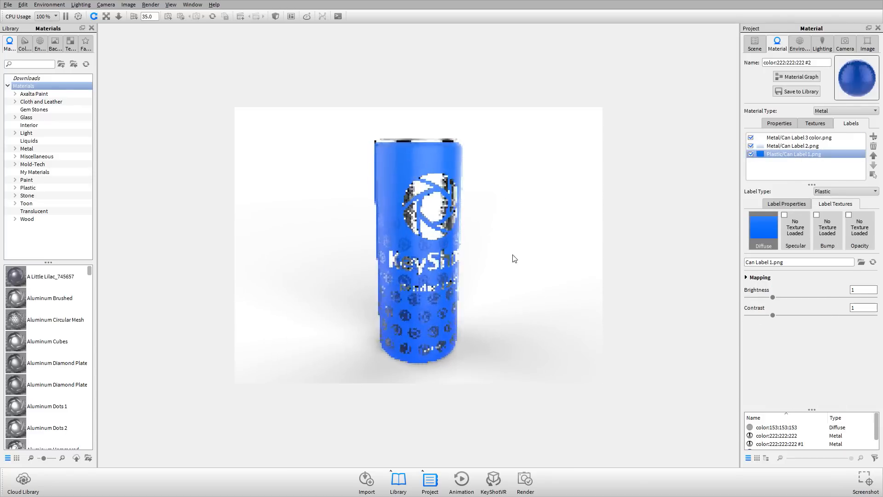
{"action": "left_click_drag", "start_coordinate": [494, 205], "coordinate": [451, 228]}
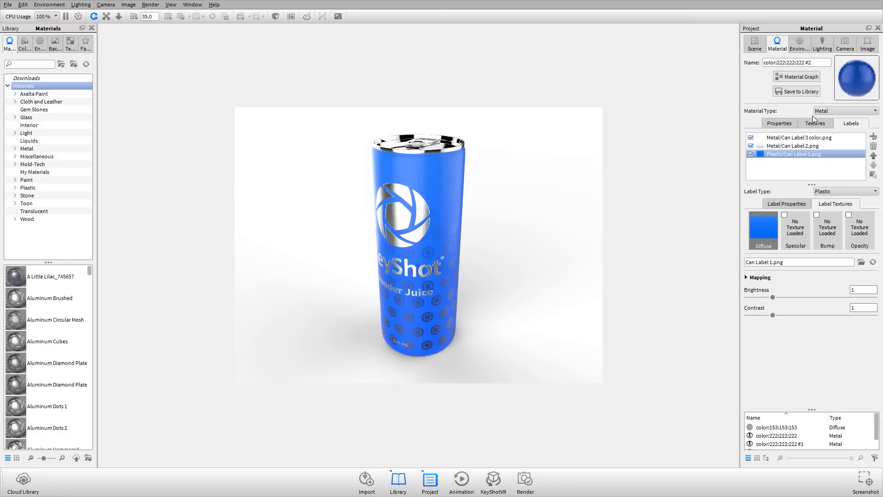
{"action": "left_click_drag", "start_coordinate": [506, 189], "coordinate": [507, 171]}
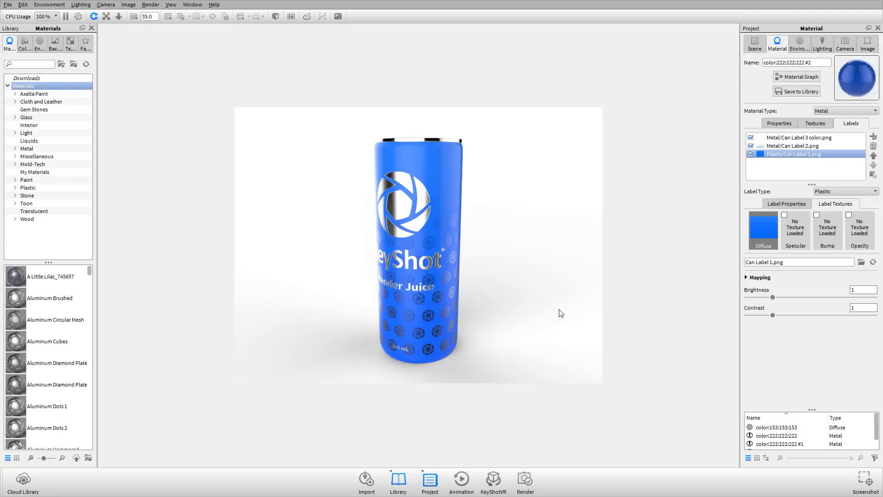
Pause the can's real-time rendering, switch to the Rhino.bip scene and resume rendering there
{"action": "key", "text": "shift+p"}
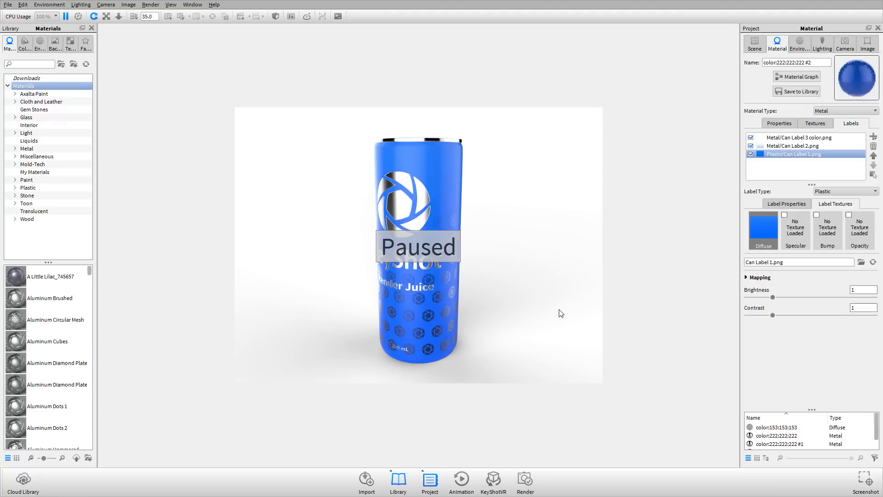
{"action": "key", "text": "alt+Tab"}
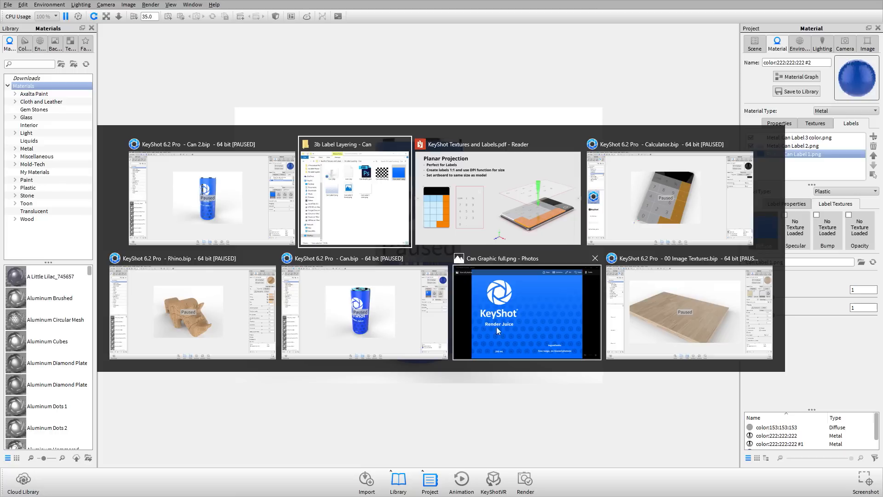
{"action": "left_click", "coordinate": [271, 320]}
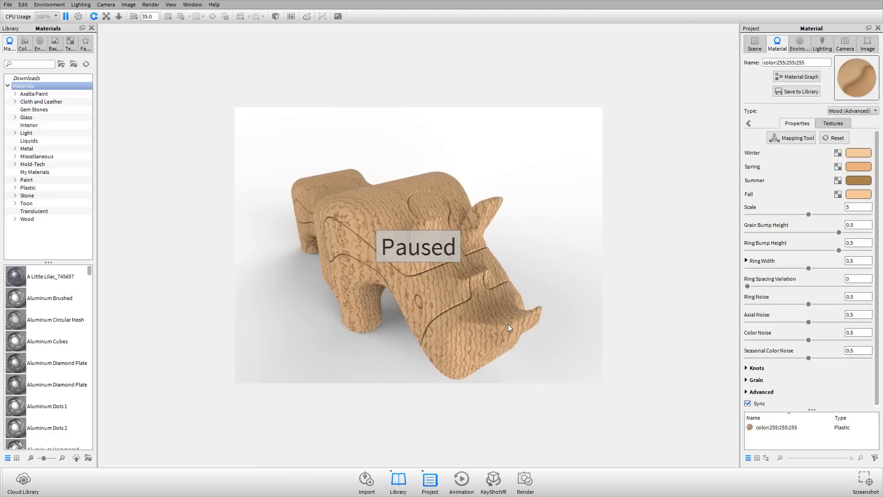
{"action": "key", "text": "shift+p"}
{"action": "left_click_drag", "start_coordinate": [339, 239], "coordinate": [314, 221]}
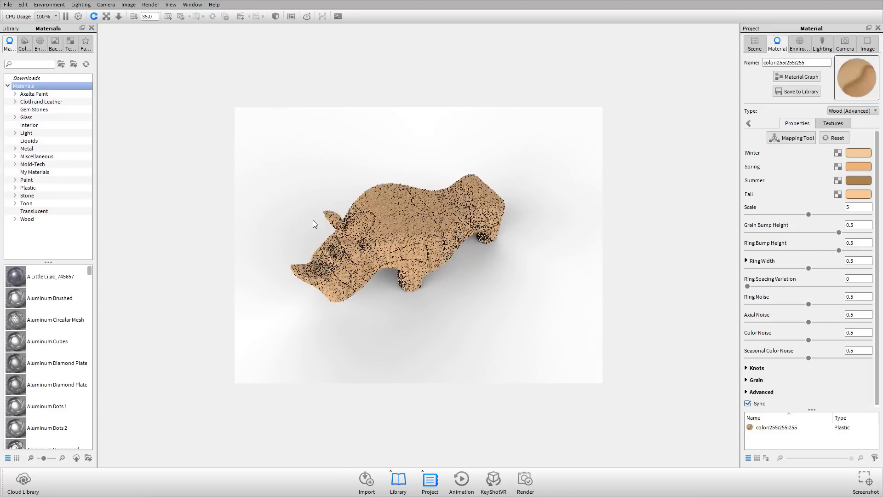
Apply the Chrome Polished material from the basic chrome metals to the rhino model
{"action": "left_click", "coordinate": [16, 149]}
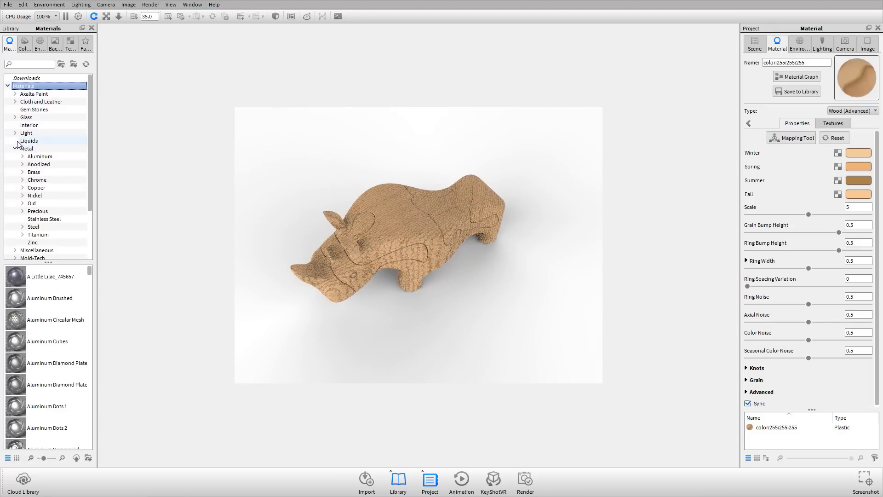
{"action": "left_click", "coordinate": [16, 149]}
{"action": "left_click", "coordinate": [17, 148]}
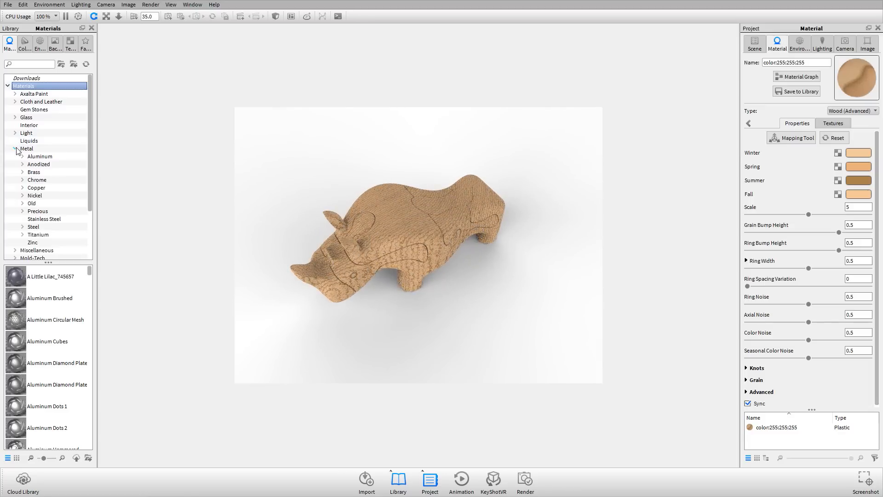
{"action": "left_click", "coordinate": [23, 180]}
{"action": "left_click", "coordinate": [41, 187]}
{"action": "left_click", "coordinate": [25, 307]}
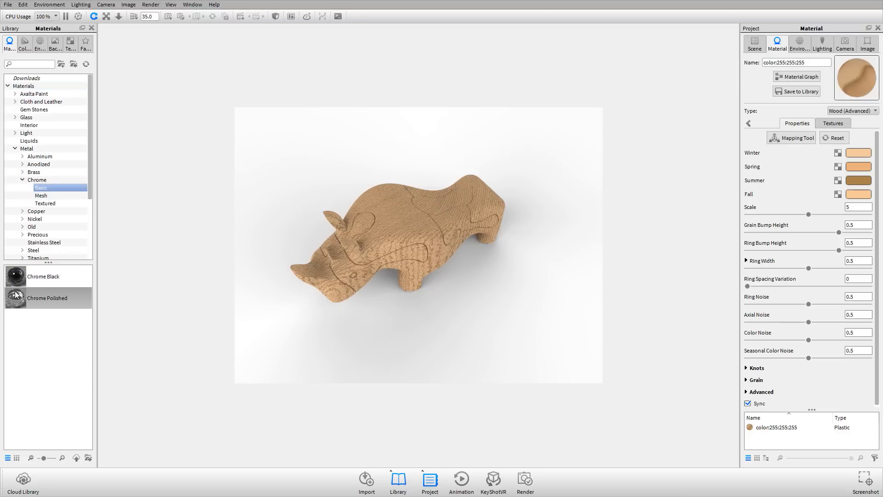
{"action": "left_click_drag", "start_coordinate": [16, 294], "coordinate": [414, 257]}
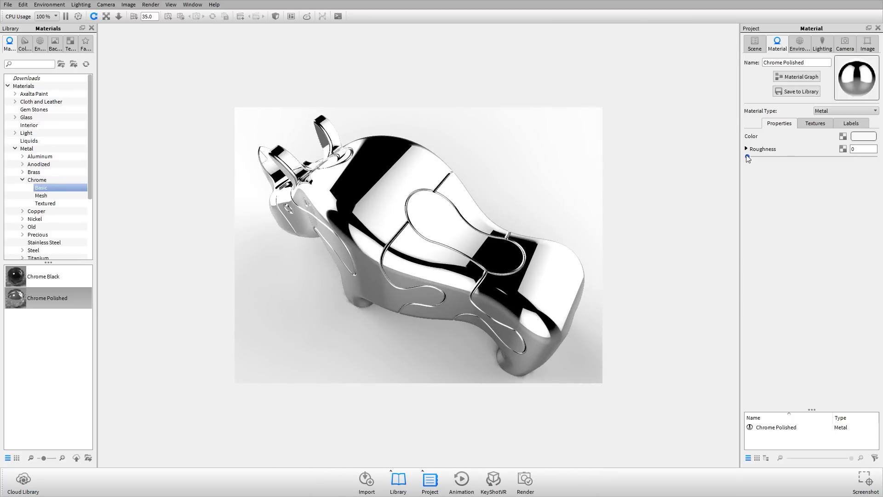
Add a Noise (Texture) bump to the rhino's Chrome Polished material and set its scale to 0.5
{"action": "left_click_drag", "start_coordinate": [534, 234], "coordinate": [437, 255]}
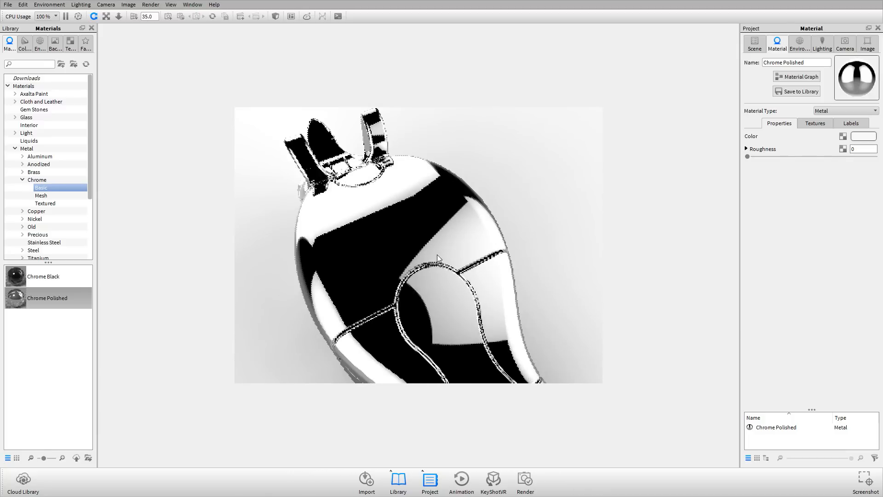
{"action": "left_click", "coordinate": [815, 123]}
{"action": "left_click", "coordinate": [812, 148]}
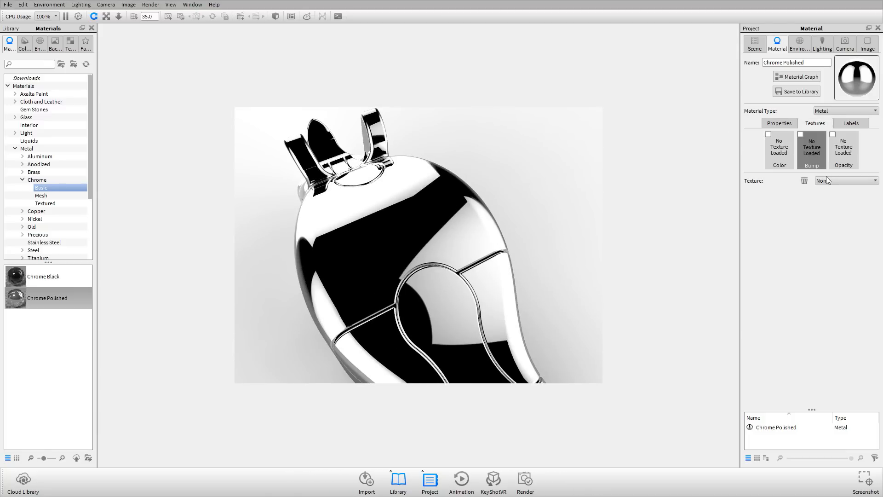
{"action": "left_click", "coordinate": [826, 180]}
{"action": "left_click", "coordinate": [834, 299]}
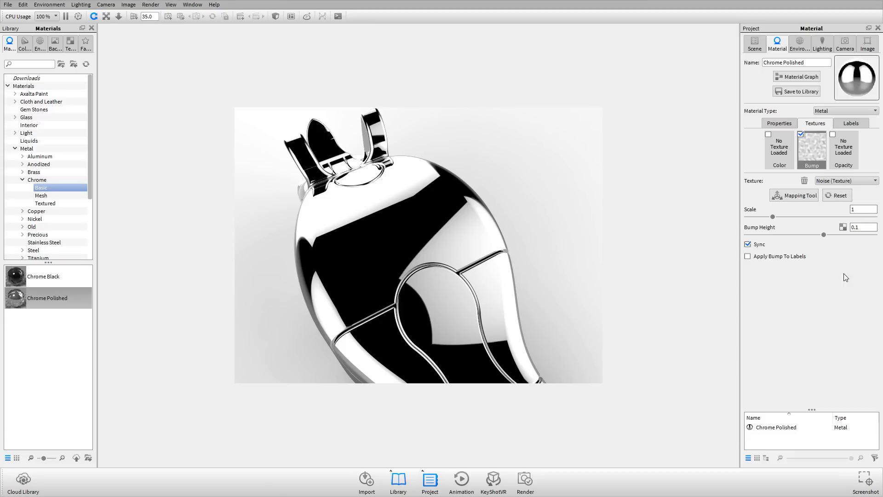
{"action": "double_click", "coordinate": [859, 210]}
{"action": "type", "text": "."}
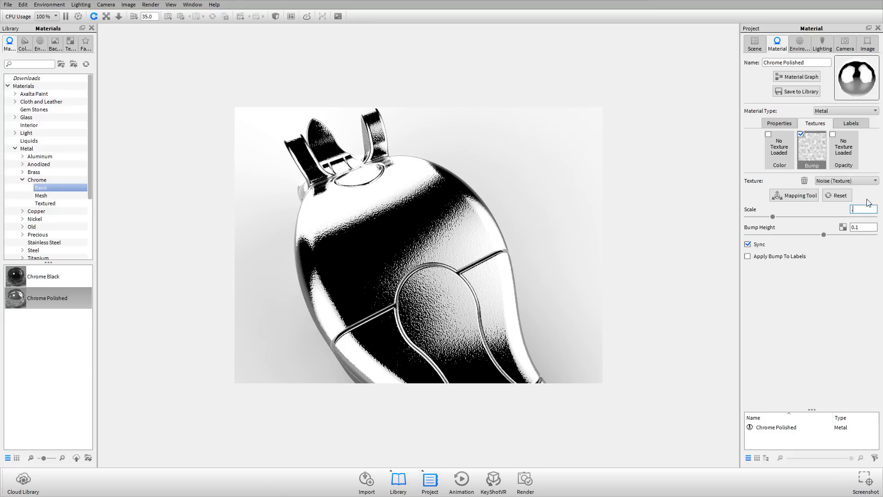
{"action": "type", "text": "5"}
{"action": "key", "text": "Tab"}
{"action": "scroll", "coordinate": [364, 169], "scroll_direction": "up", "scroll_amount": 5}
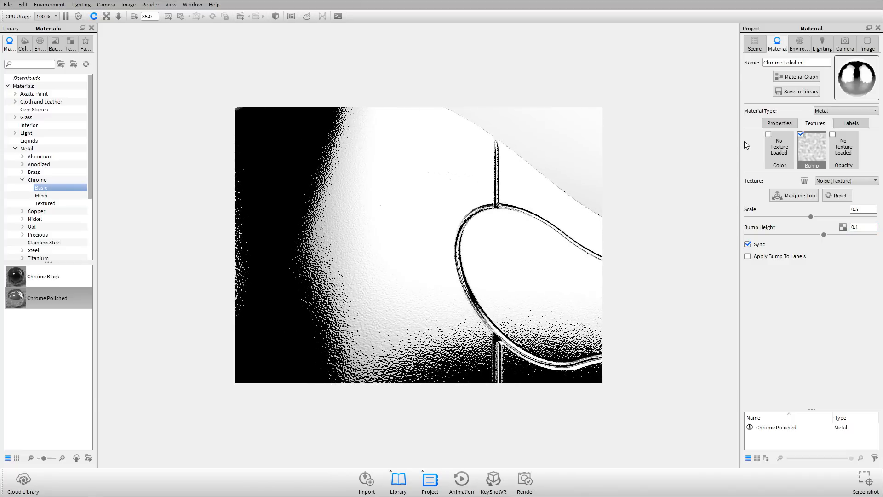
Set the rhino metal's roughness to 0.091 and its color to a gray with 59% value
{"action": "left_click", "coordinate": [782, 123]}
{"action": "left_click_drag", "start_coordinate": [754, 157], "coordinate": [759, 157]}
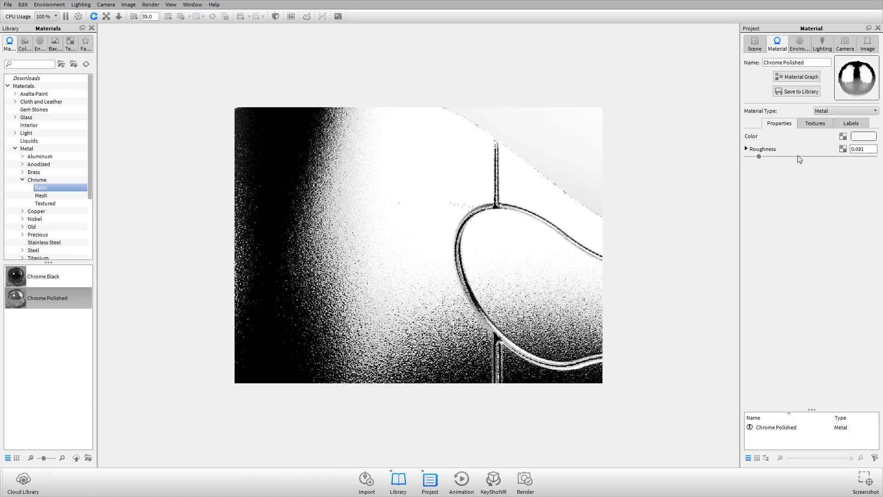
{"action": "left_click", "coordinate": [863, 136]}
{"action": "left_click", "coordinate": [769, 57]}
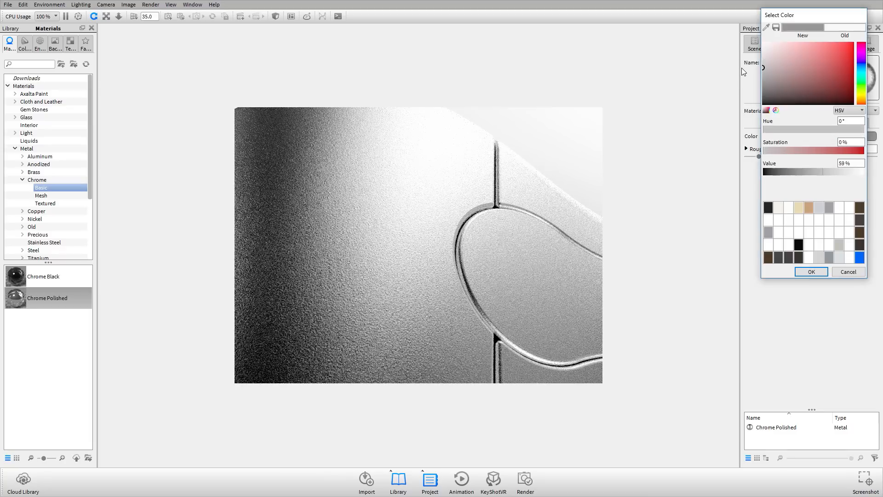
{"action": "left_click", "coordinate": [811, 271]}
Add the KeyShot 6 Icon texture from the library as a label on the rhino's back
{"action": "left_click_drag", "start_coordinate": [473, 296], "coordinate": [359, 174]}
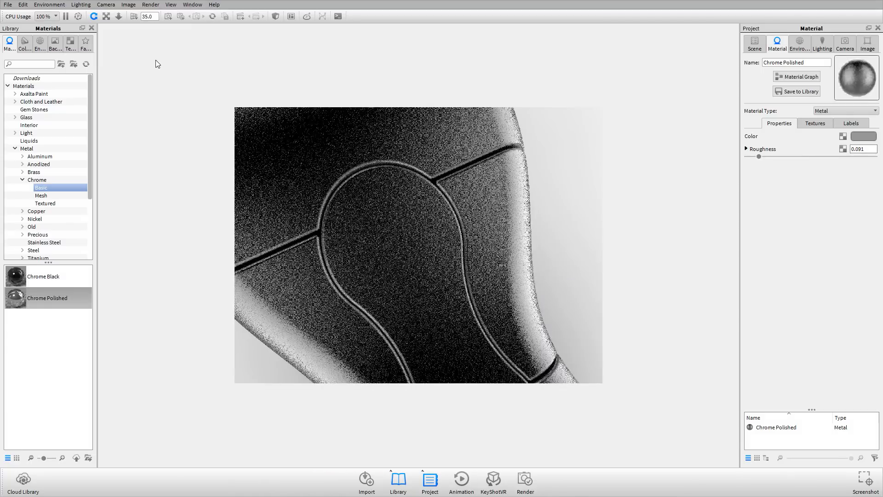
{"action": "left_click", "coordinate": [70, 44]}
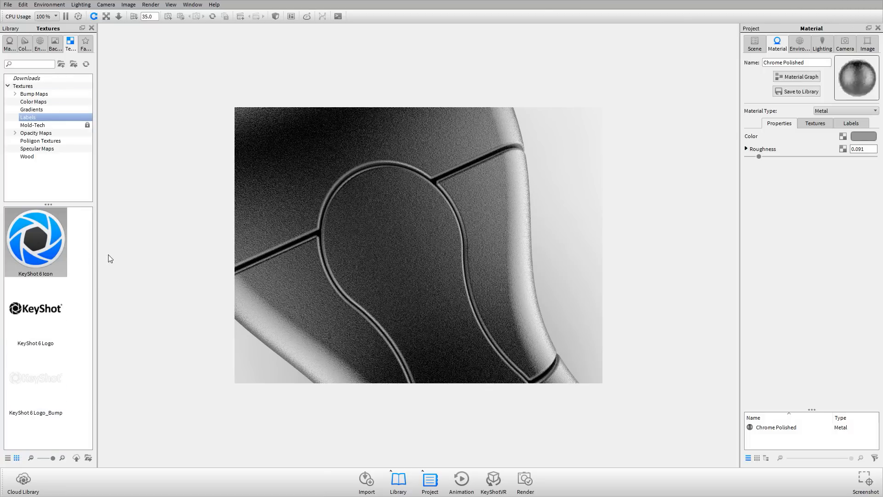
{"action": "left_click_drag", "start_coordinate": [35, 241], "coordinate": [390, 232]}
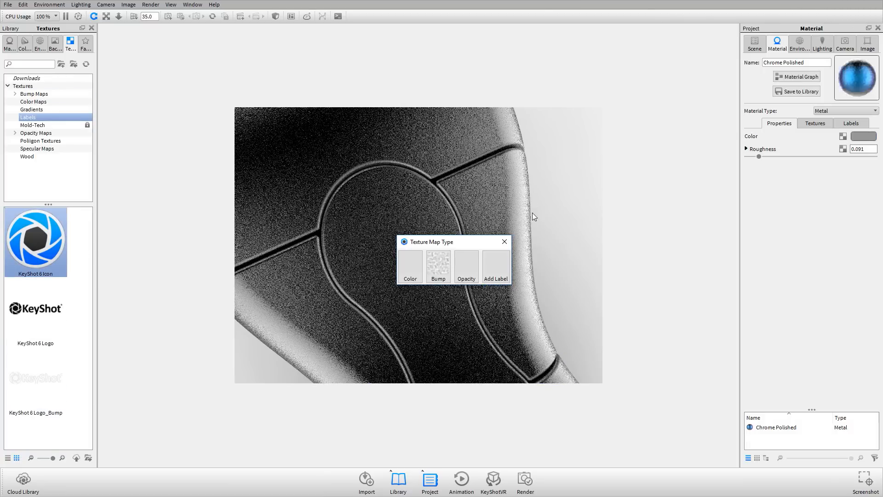
{"action": "left_click", "coordinate": [501, 264]}
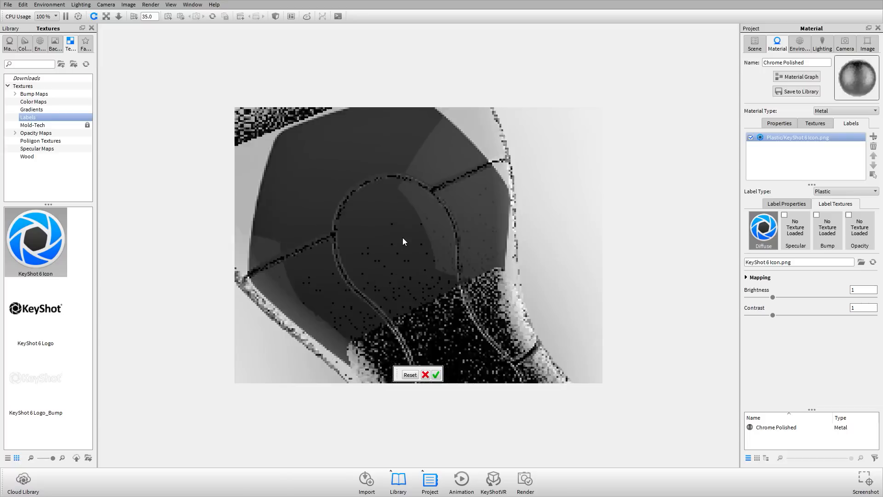
Scale the KeyShot 6 Icon label to 0.144 in its mapping settings and accept its placement on the rhino's back
{"action": "left_click", "coordinate": [753, 277]}
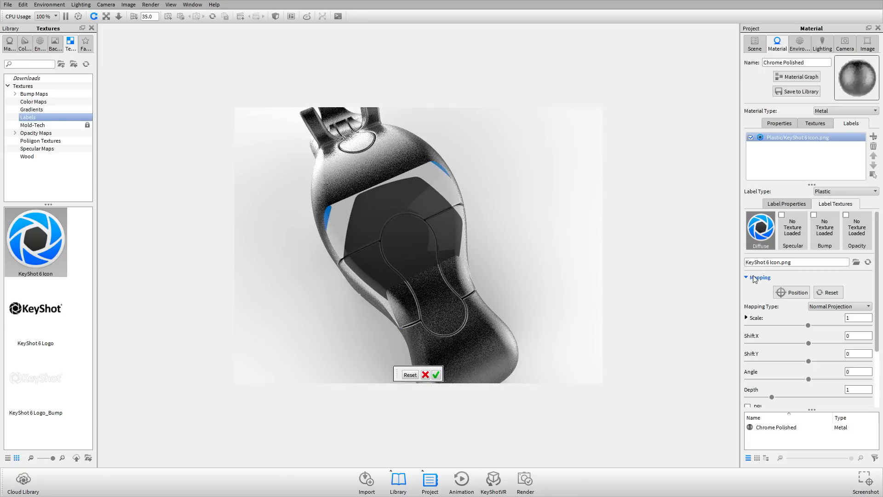
{"action": "left_click_drag", "start_coordinate": [808, 325], "coordinate": [756, 327]}
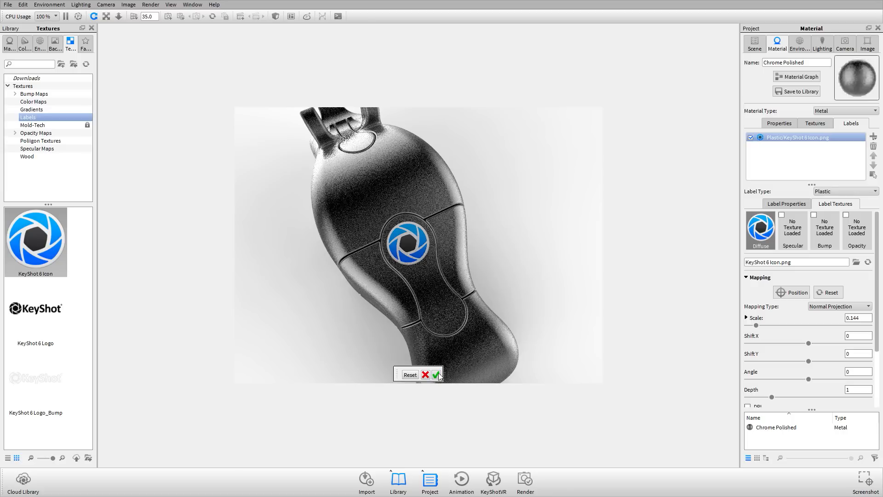
{"action": "scroll", "coordinate": [442, 269], "scroll_direction": "up", "scroll_amount": 3}
{"action": "scroll", "coordinate": [445, 273], "scroll_direction": "up", "scroll_amount": 4}
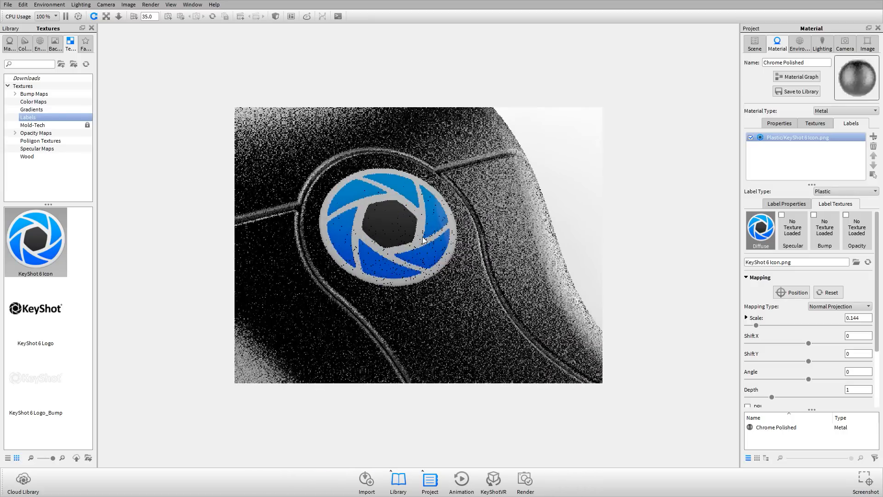
Change the KeyShot 6 Icon label's type to Metal and collapse its mapping settings
{"action": "left_click", "coordinate": [846, 191]}
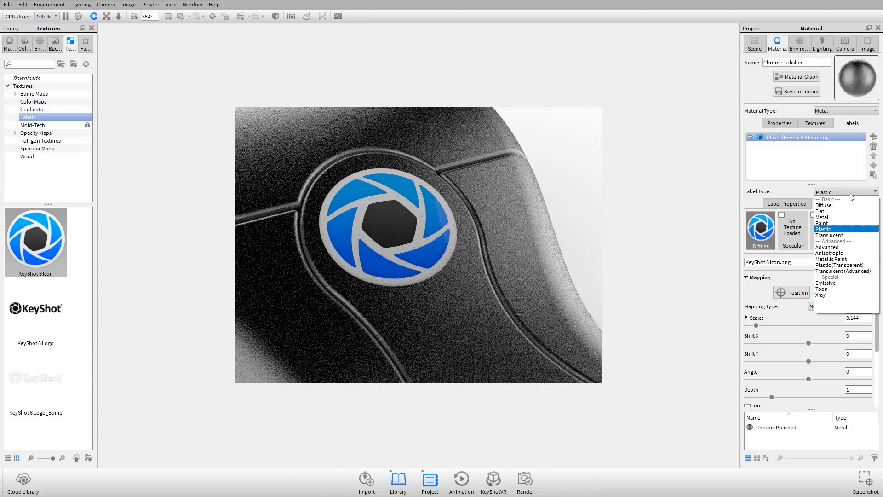
{"action": "left_click", "coordinate": [835, 232]}
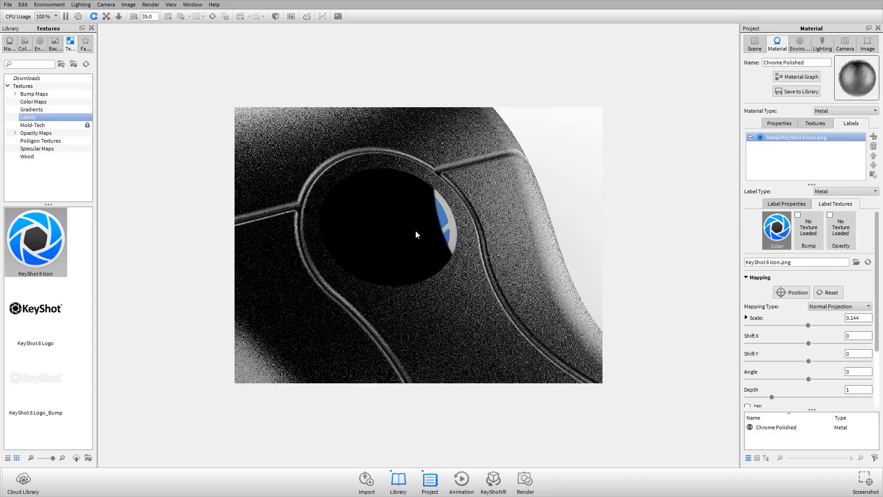
{"action": "left_click", "coordinate": [758, 277]}
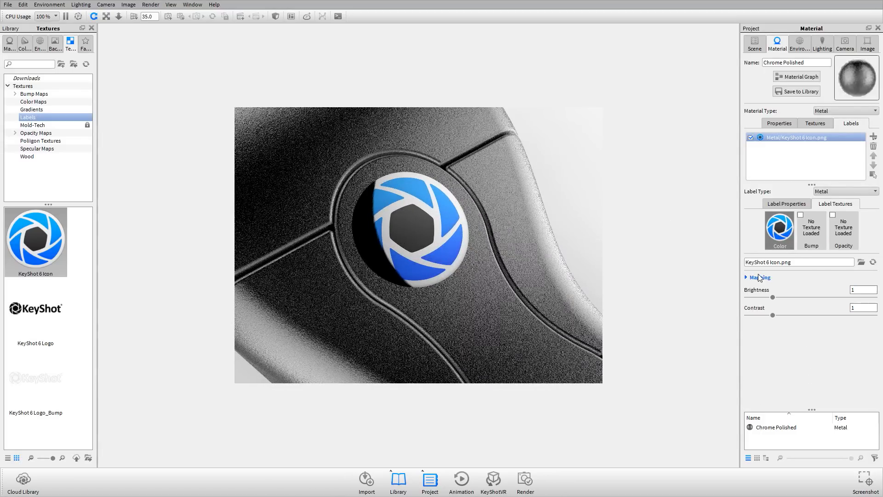
Copy the label's KeyShot 6 Icon color texture to its bump channel and set the label's roughness to 0.04
{"action": "left_click_drag", "start_coordinate": [784, 228], "coordinate": [801, 230]}
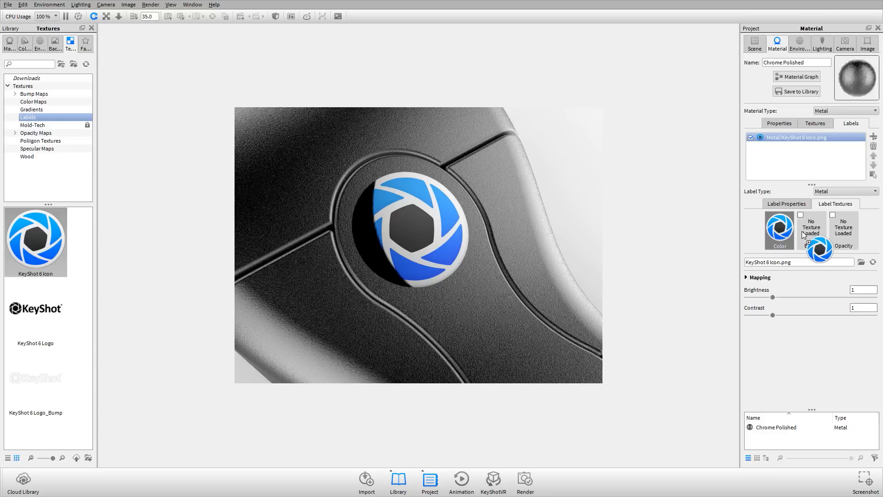
{"action": "left_click", "coordinate": [802, 231]}
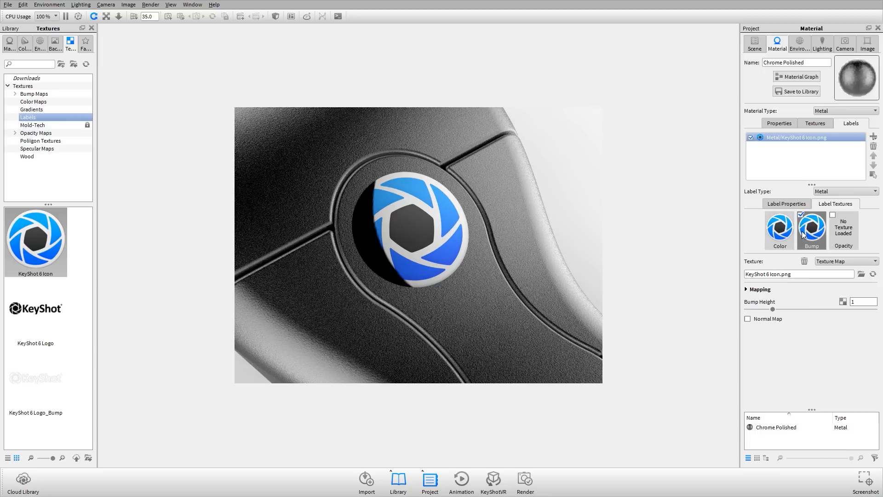
{"action": "left_click", "coordinate": [796, 203]}
{"action": "left_click_drag", "start_coordinate": [746, 238], "coordinate": [753, 237]}
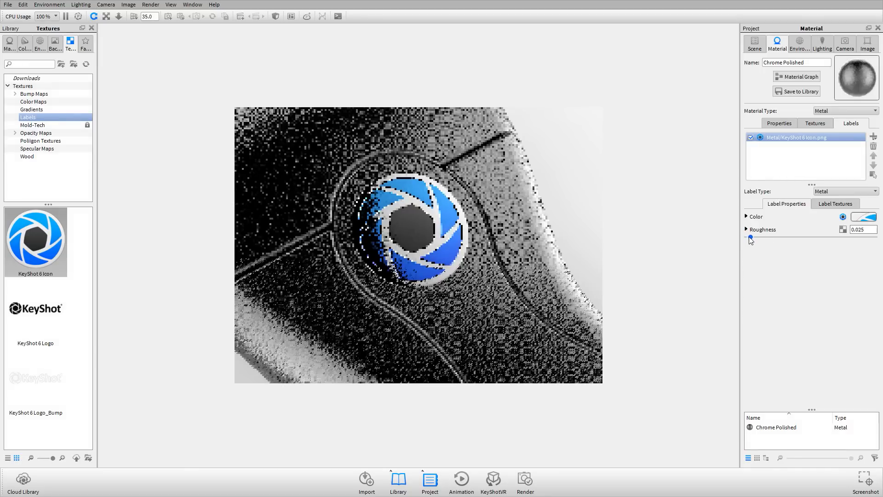
Set the bump height of the KeyShot 6 Icon label to 0.5
{"action": "left_click", "coordinate": [820, 204]}
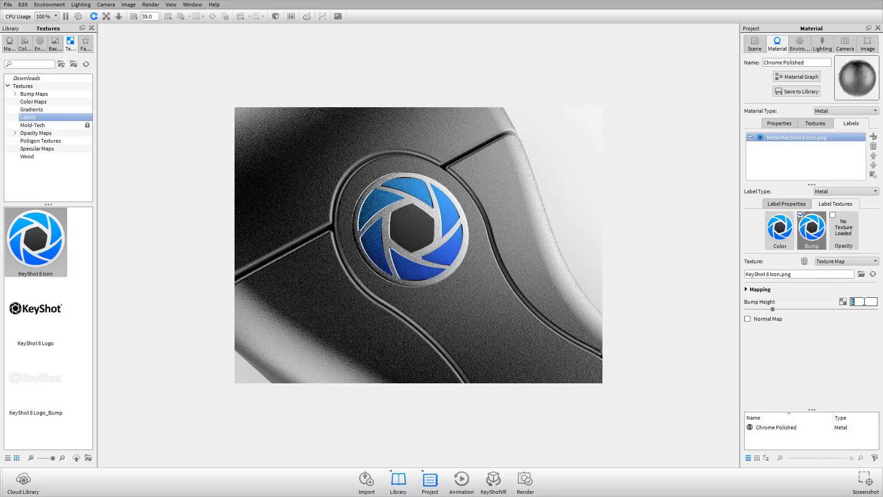
{"action": "type", "text": "0.5"}
{"action": "key", "text": "Return"}
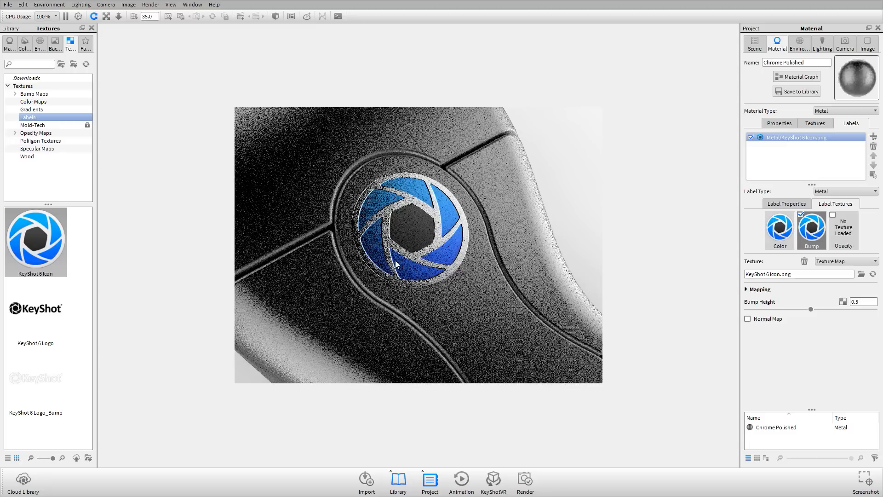
{"action": "left_click_drag", "start_coordinate": [396, 264], "coordinate": [349, 251]}
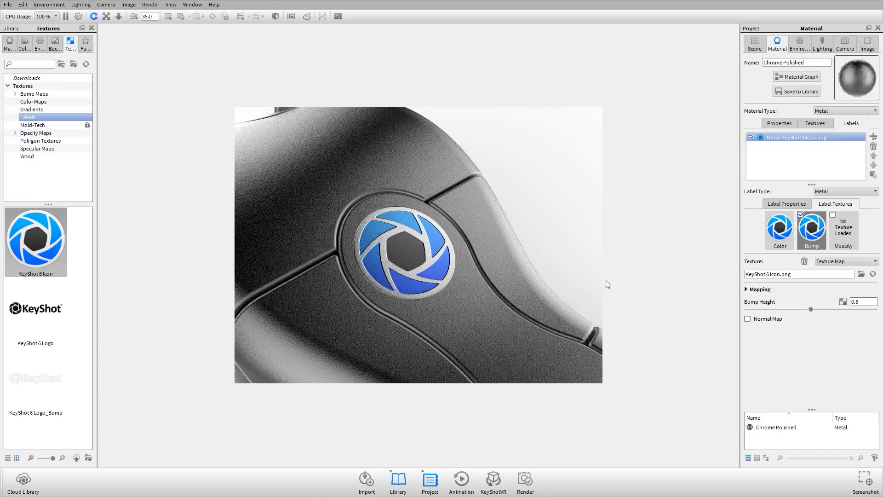
Show the rhino material's base properties, close the library and reduce the Rhino.bip window to a smaller floating window
{"action": "left_click", "coordinate": [789, 126]}
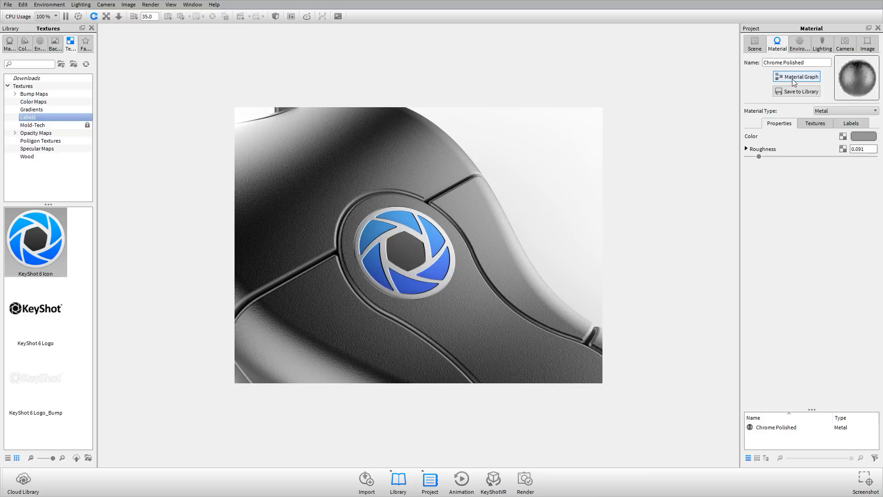
{"action": "left_click", "coordinate": [92, 29]}
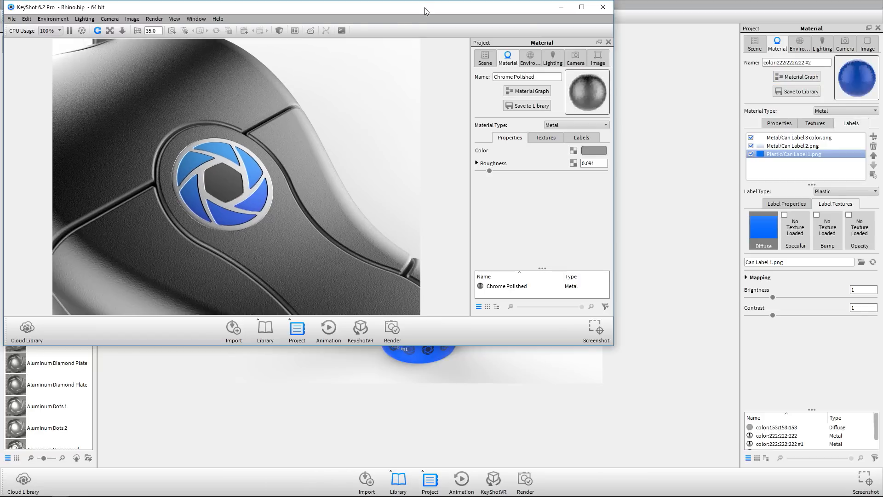
{"action": "left_click_drag", "start_coordinate": [424, 8], "coordinate": [444, 45]}
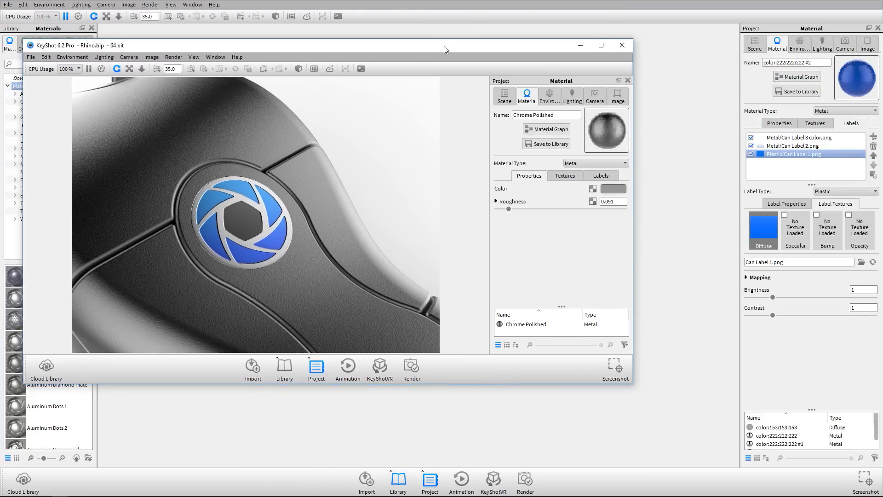
Open the Material Graph of the Chrome Polished material and arrange it side by side with the Rhino.bip window
{"action": "left_click", "coordinate": [547, 130]}
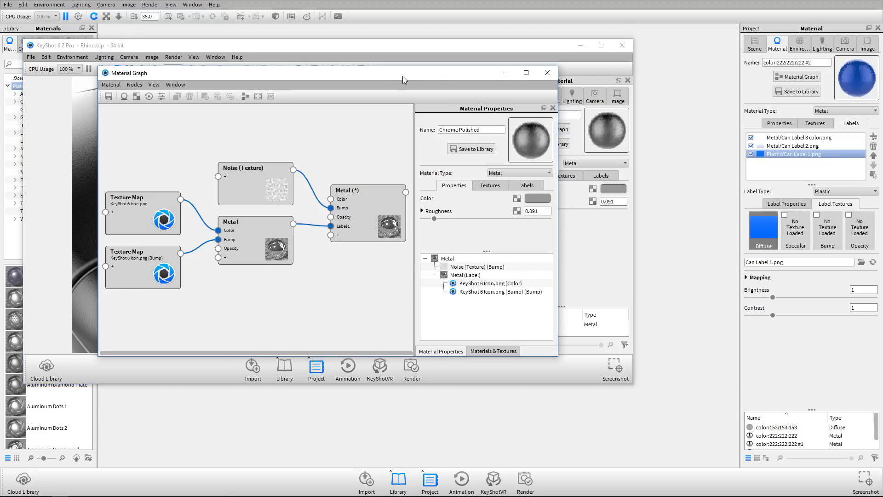
{"action": "left_click_drag", "start_coordinate": [403, 79], "coordinate": [881, 96]}
{"action": "left_click", "coordinate": [290, 147]}
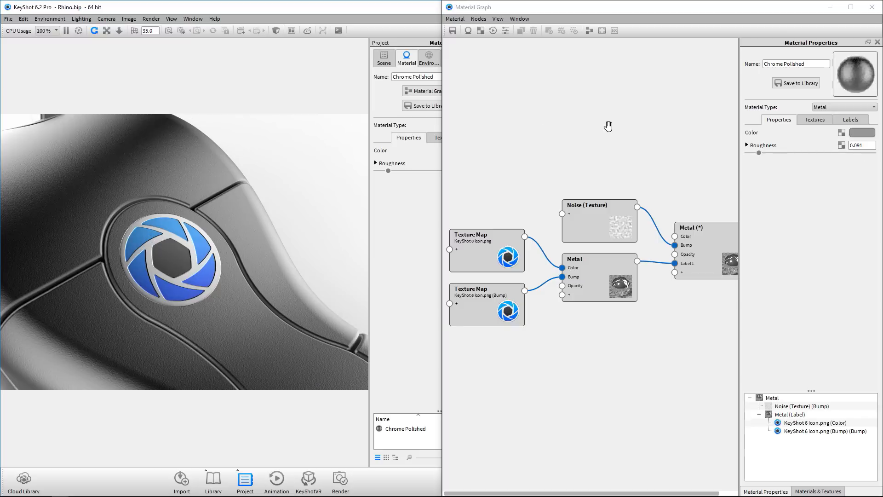
Widen the Material Graph window so that all nodes fit in its workspace
{"action": "left_click", "coordinate": [572, 122]}
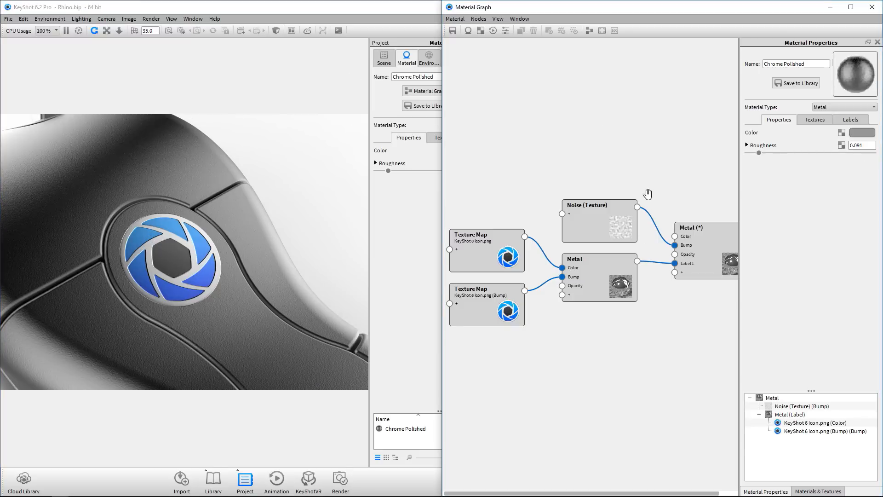
{"action": "left_click_drag", "start_coordinate": [680, 158], "coordinate": [553, 156]}
{"action": "scroll", "coordinate": [683, 172], "scroll_direction": "up", "scroll_amount": 2}
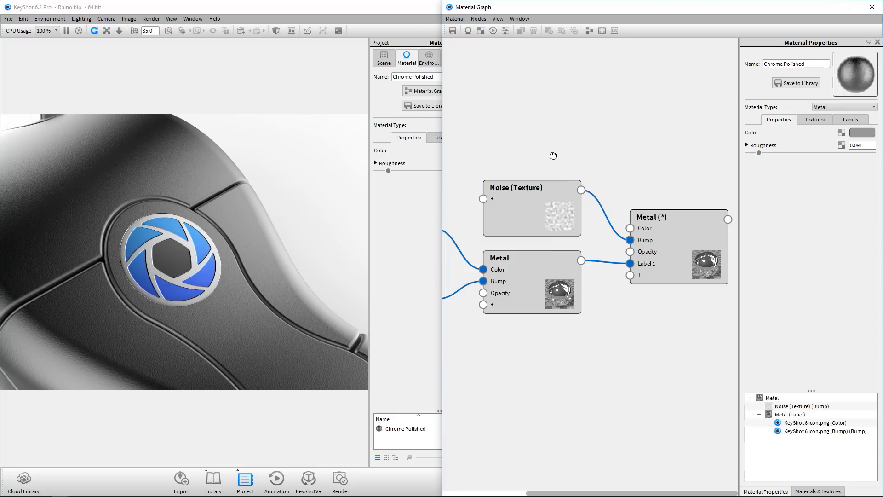
{"action": "left_click_drag", "start_coordinate": [486, 90], "coordinate": [614, 113]}
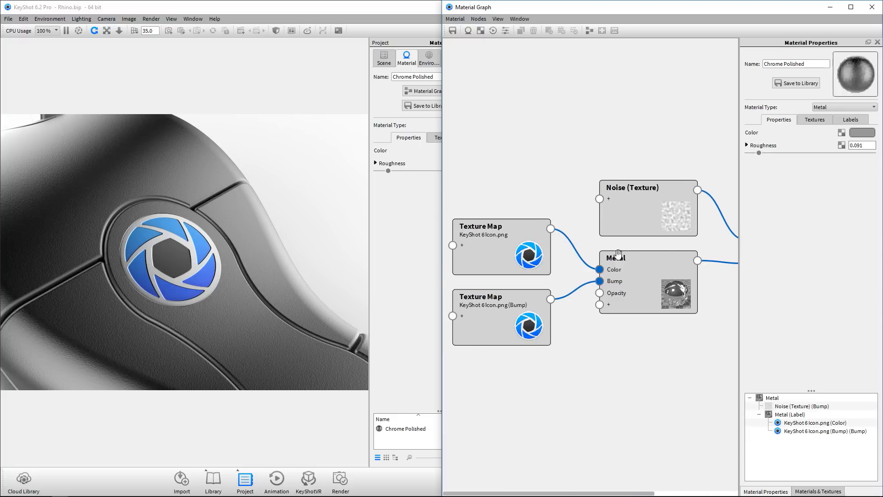
{"action": "scroll", "coordinate": [590, 166], "scroll_direction": "down", "scroll_amount": 1}
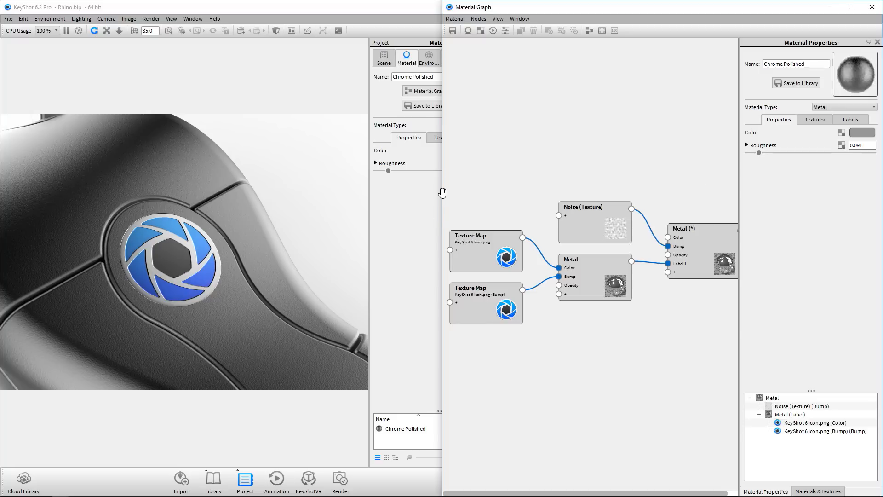
{"action": "left_click_drag", "start_coordinate": [442, 193], "coordinate": [386, 191]}
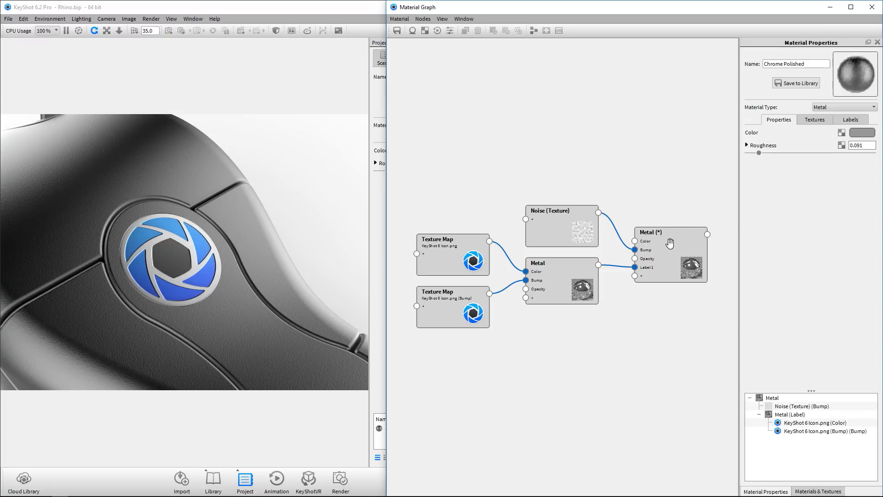
Examine how the base Metal, Noise, label Metal and two Texture Map nodes are connected in the material graph
{"action": "left_click", "coordinate": [819, 120]}
{"action": "left_click", "coordinate": [796, 121]}
{"action": "left_click", "coordinate": [571, 230]}
{"action": "left_click", "coordinate": [667, 261]}
{"action": "left_click", "coordinate": [553, 288]}
{"action": "left_click", "coordinate": [564, 215]}
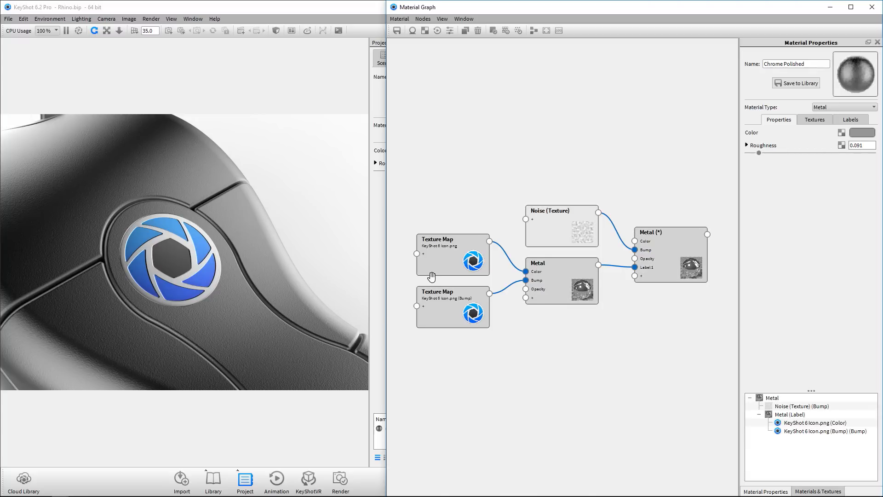
{"action": "left_click", "coordinate": [432, 254]}
{"action": "left_click", "coordinate": [453, 317]}
{"action": "left_click", "coordinate": [561, 284]}
{"action": "left_click", "coordinate": [564, 249]}
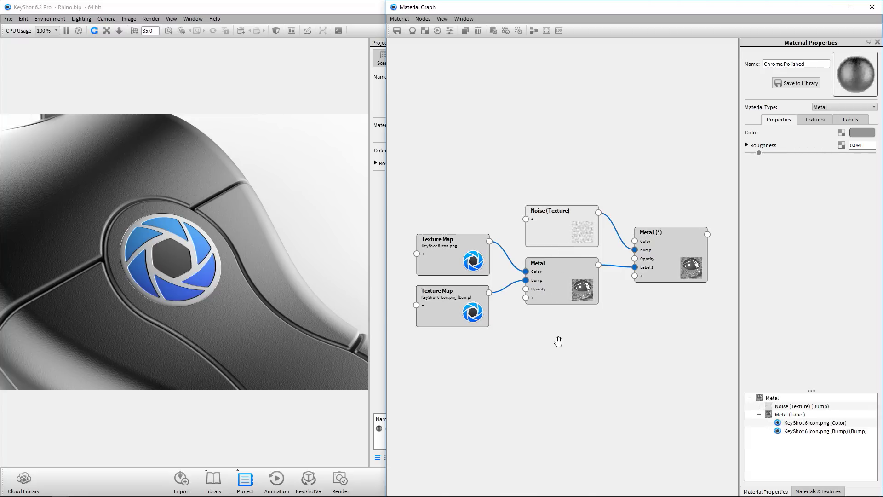
Space out the label's Metal node and its color and bump Texture Map nodes in the material graph
{"action": "left_click_drag", "start_coordinate": [568, 283], "coordinate": [569, 287]}
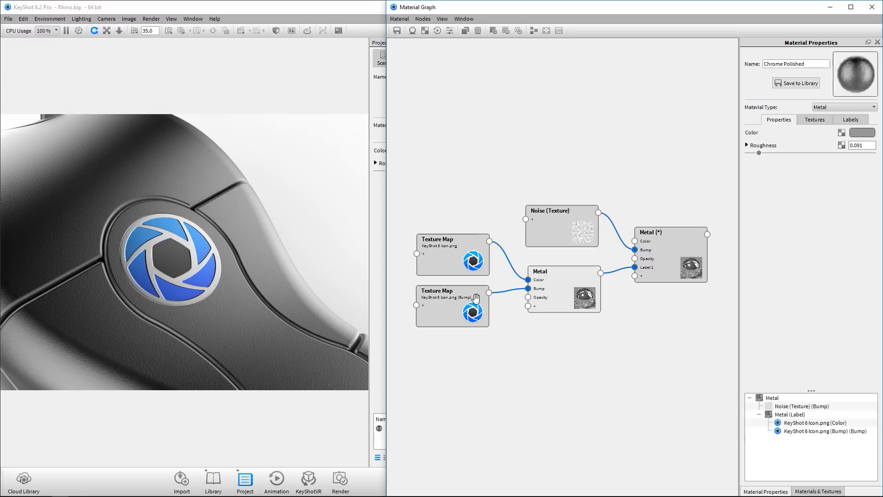
{"action": "left_click_drag", "start_coordinate": [462, 307], "coordinate": [462, 320]}
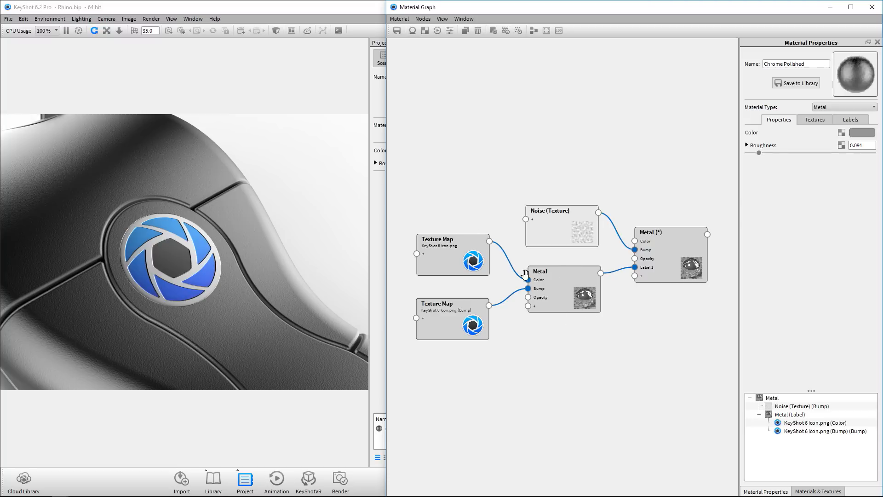
{"action": "left_click_drag", "start_coordinate": [441, 248], "coordinate": [436, 254]}
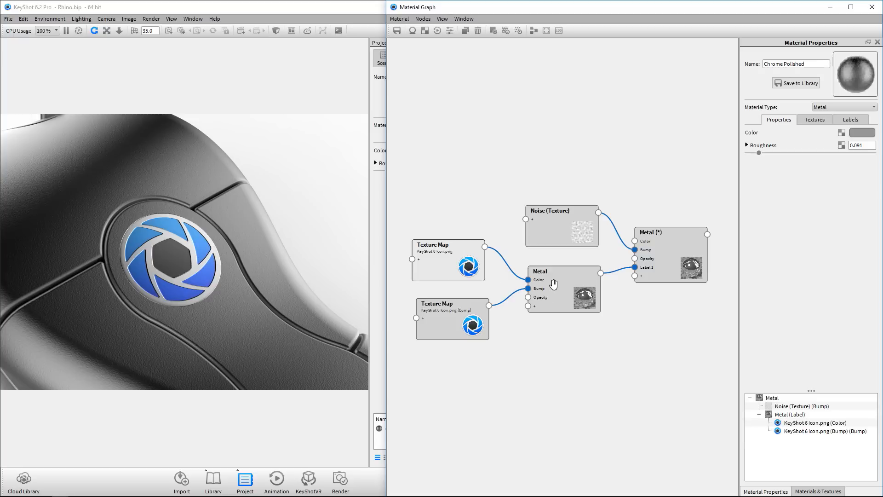
{"action": "left_click_drag", "start_coordinate": [472, 331], "coordinate": [463, 339]}
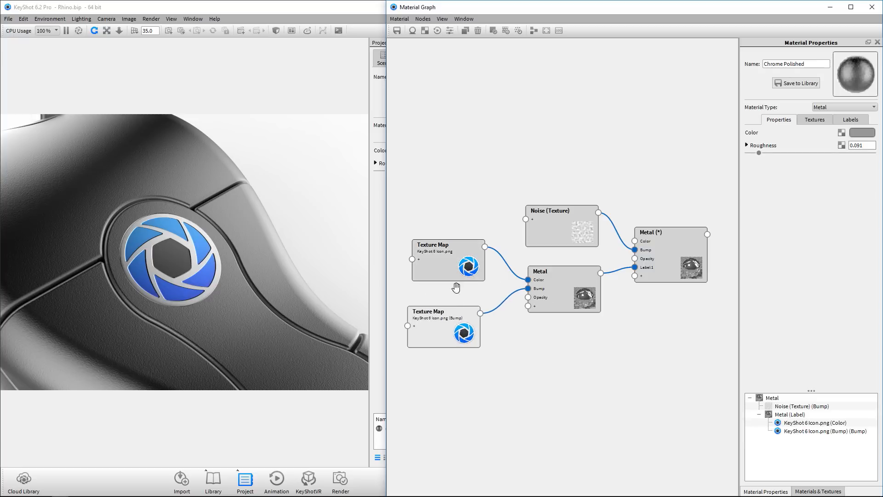
{"action": "left_click_drag", "start_coordinate": [457, 262], "coordinate": [449, 272]}
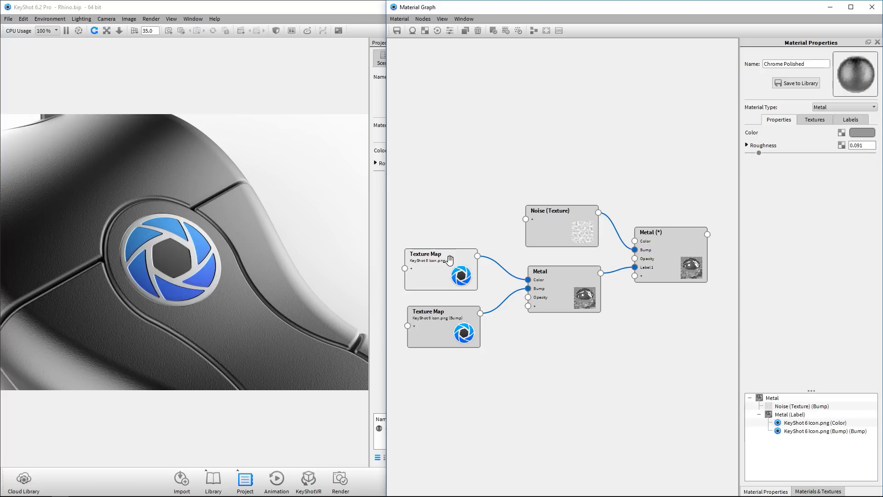
Examine the settings of the bump Texture Map node and the properties and textures of the label's Metal node
{"action": "left_click", "coordinate": [452, 318]}
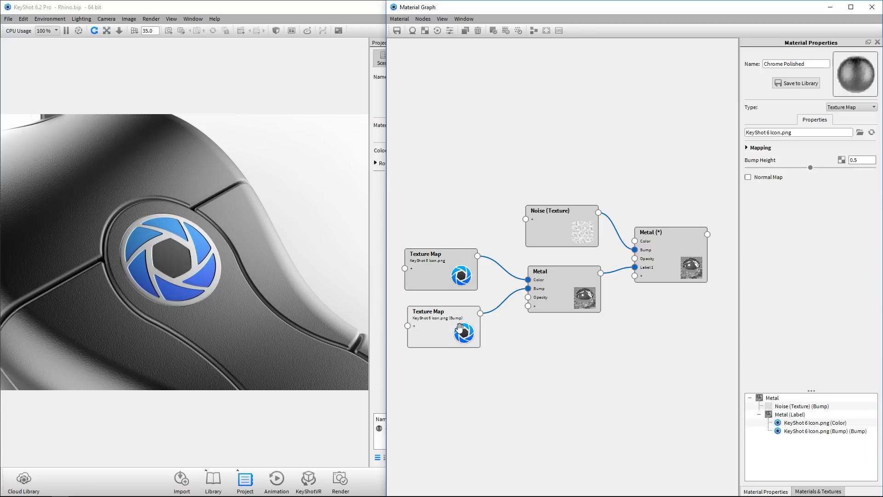
{"action": "left_click", "coordinate": [564, 282]}
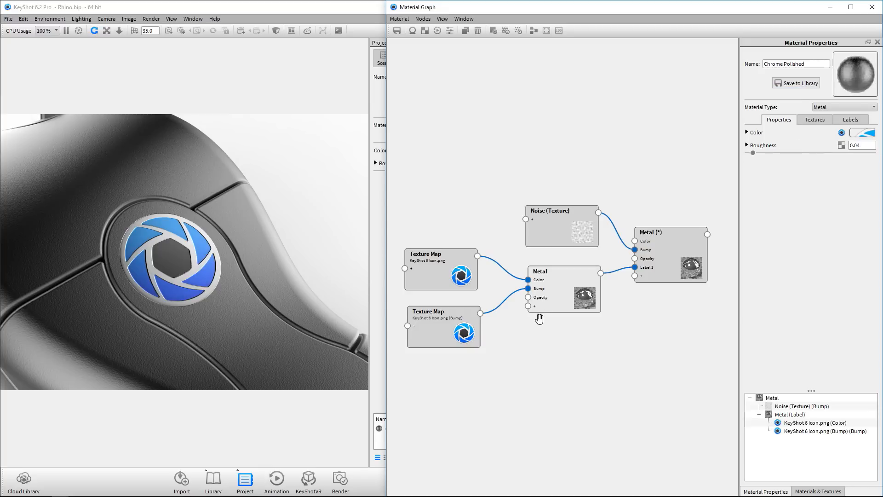
{"action": "left_click", "coordinate": [815, 121]}
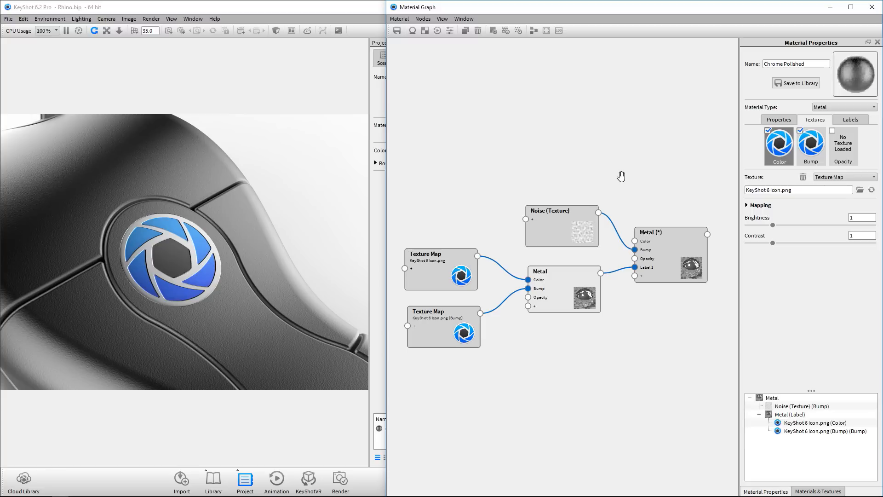
{"action": "left_click", "coordinate": [567, 178]}
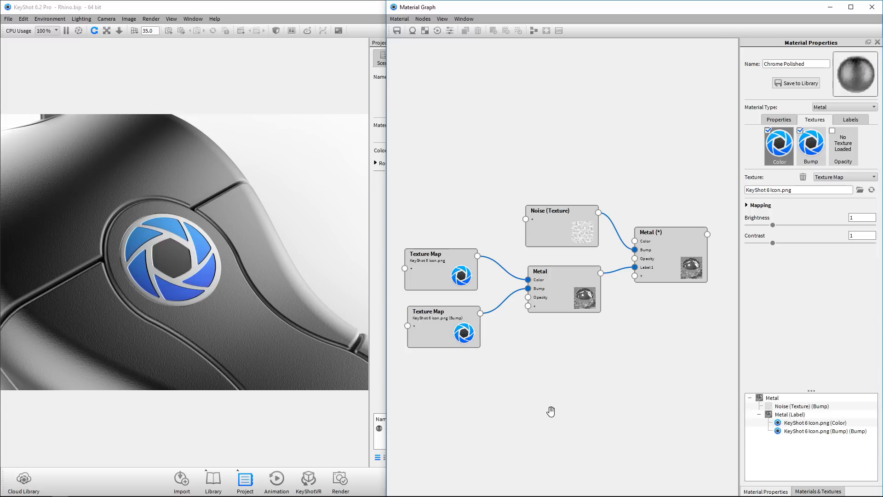
{"action": "right_click", "coordinate": [477, 116]}
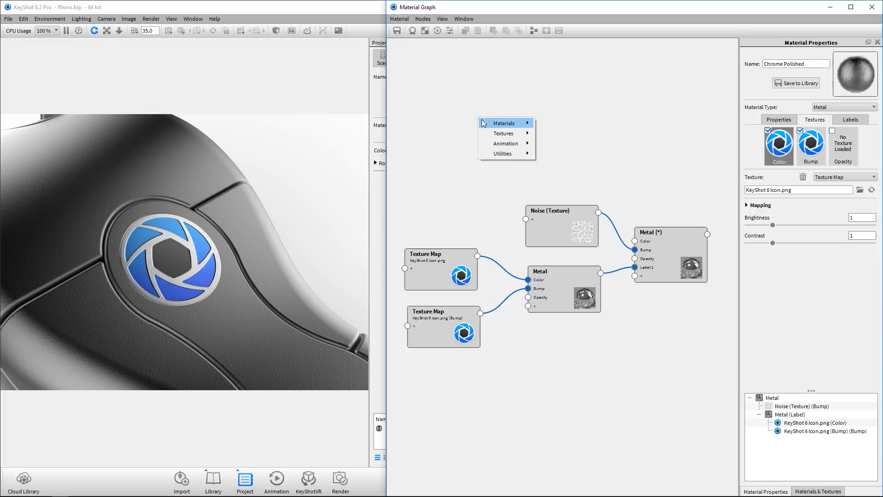
{"action": "mouse_move", "coordinate": [499, 123]}
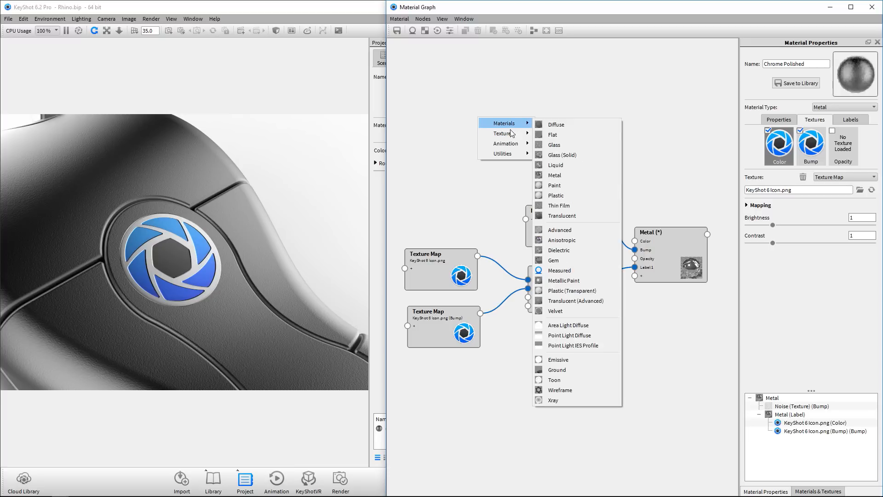
{"action": "mouse_move", "coordinate": [512, 146]}
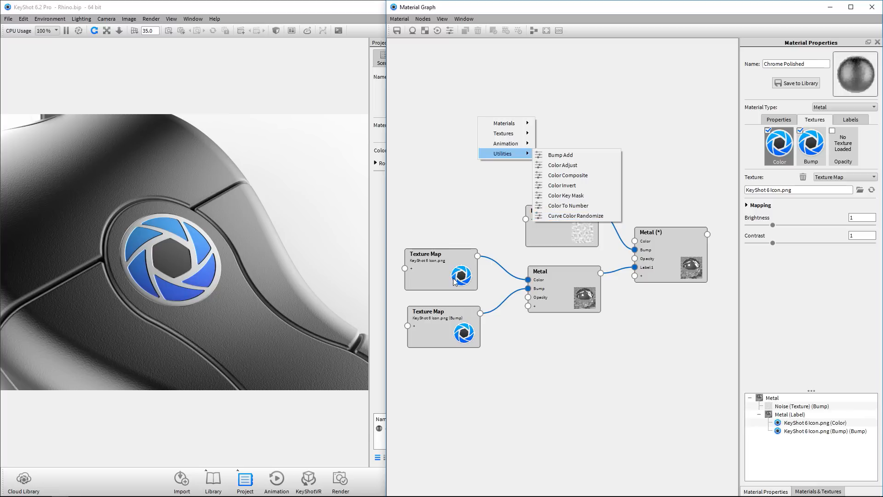
{"action": "left_click", "coordinate": [483, 208]}
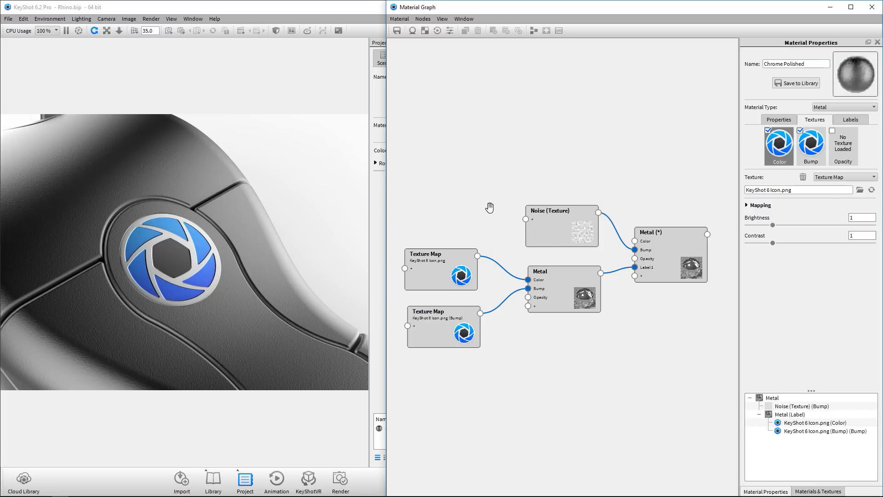
Move the Noise node higher above the label's Metal node and shift the color Texture Map node farther away from it
{"action": "left_click_drag", "start_coordinate": [546, 222], "coordinate": [552, 163]}
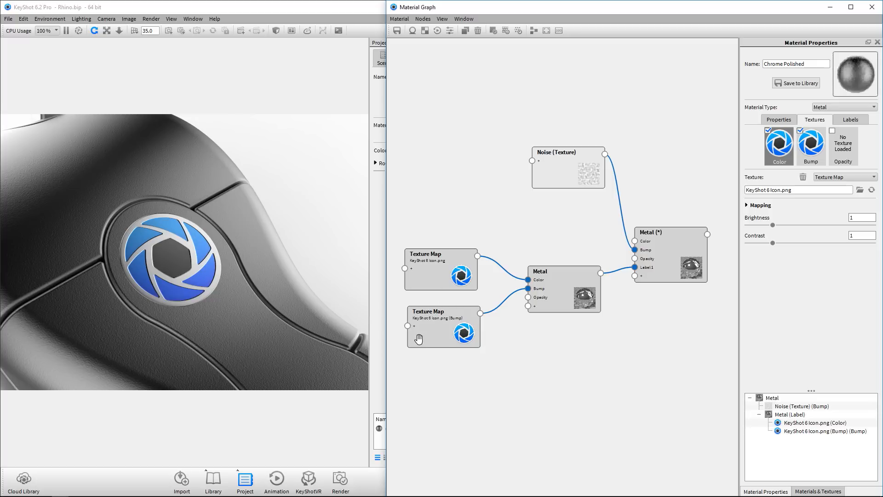
{"action": "left_click_drag", "start_coordinate": [446, 285], "coordinate": [432, 285]}
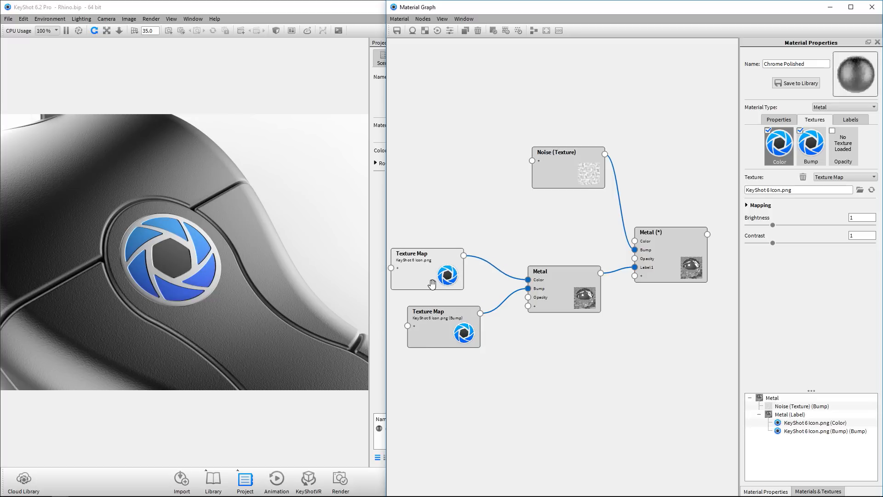
{"action": "left_click_drag", "start_coordinate": [550, 288], "coordinate": [552, 291]}
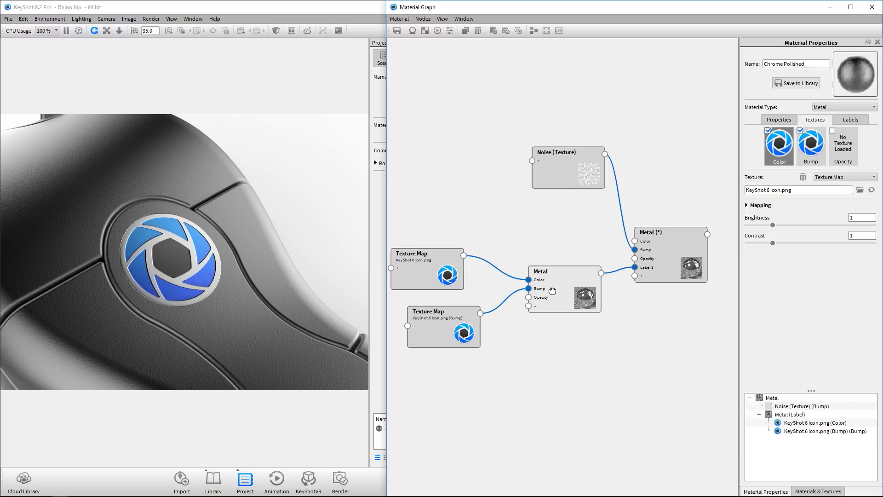
Add a Color Adjust utility node above the label's color and bump Texture Map nodes and position it near them
{"action": "right_click", "coordinate": [441, 143]}
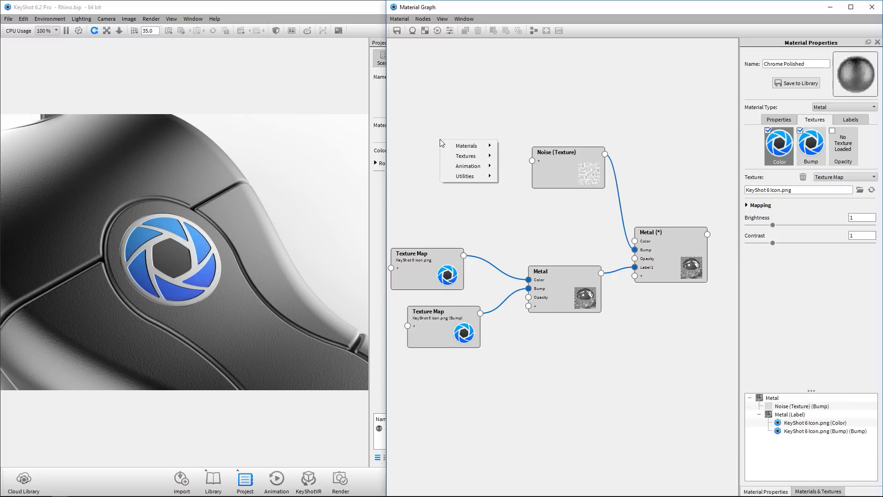
{"action": "mouse_move", "coordinate": [476, 177]}
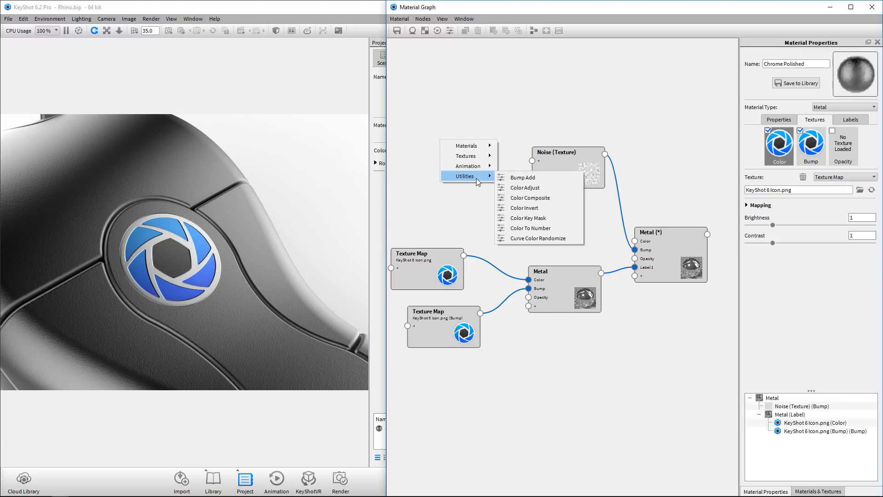
{"action": "left_click", "coordinate": [562, 189]}
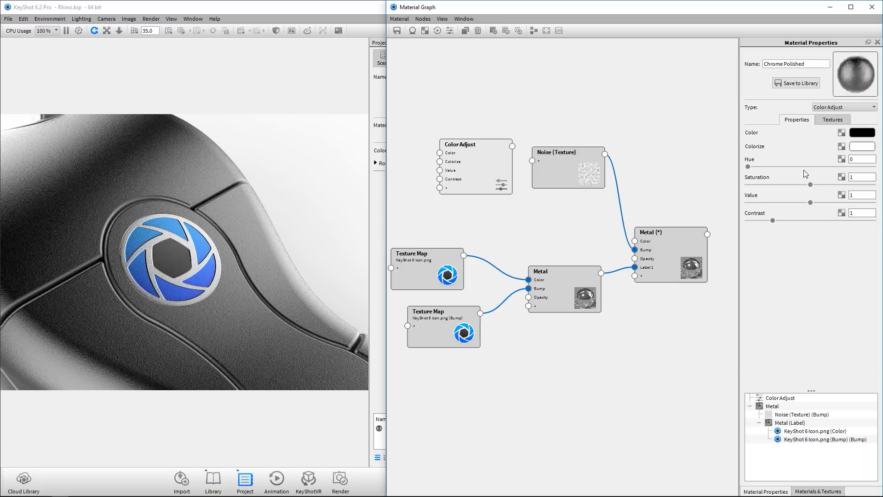
{"action": "mouse_move", "coordinate": [476, 161]}
{"action": "left_mouse_down"}
{"action": "mouse_move", "coordinate": [473, 194]}
{"action": "mouse_move", "coordinate": [467, 175]}
{"action": "left_mouse_up"}
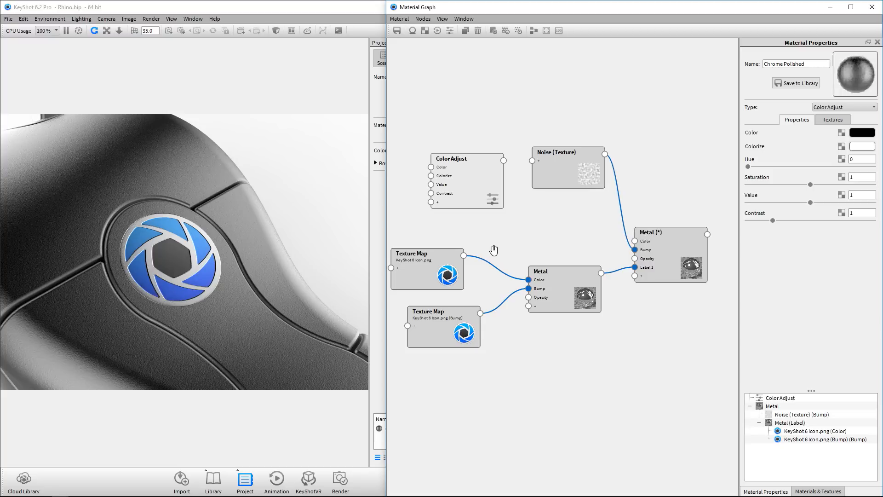
{"action": "left_click_drag", "start_coordinate": [449, 179], "coordinate": [457, 204]}
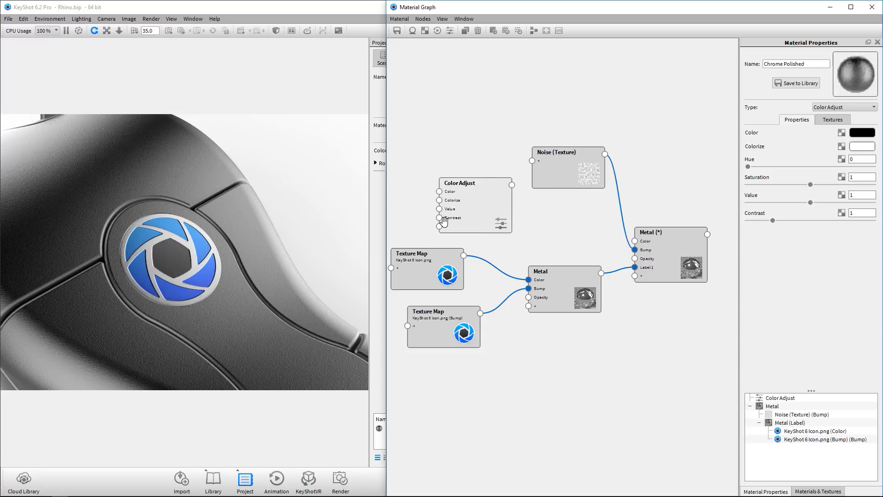
{"action": "left_click_drag", "start_coordinate": [431, 264], "coordinate": [429, 267]}
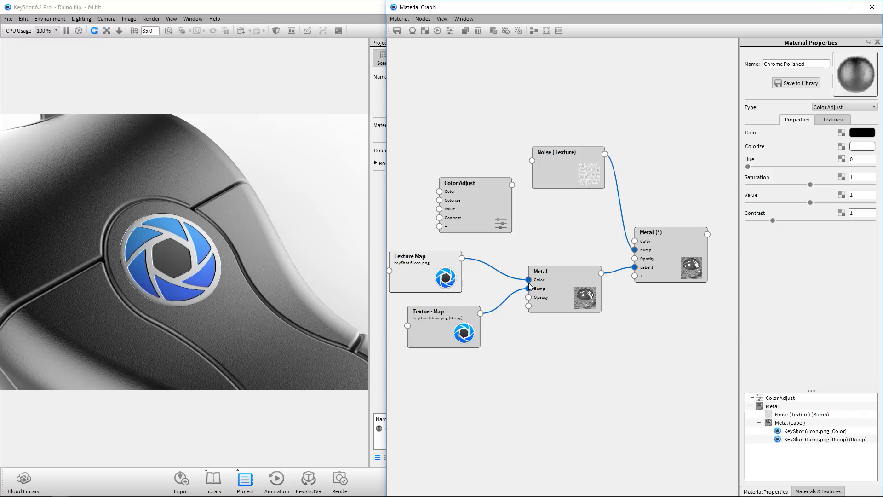
Route the color Texture Map through the Color Adjust node into the label Metal's Color input and align the graph layout
{"action": "left_click_drag", "start_coordinate": [529, 279], "coordinate": [439, 197]}
{"action": "left_click_drag", "start_coordinate": [502, 223], "coordinate": [554, 240]}
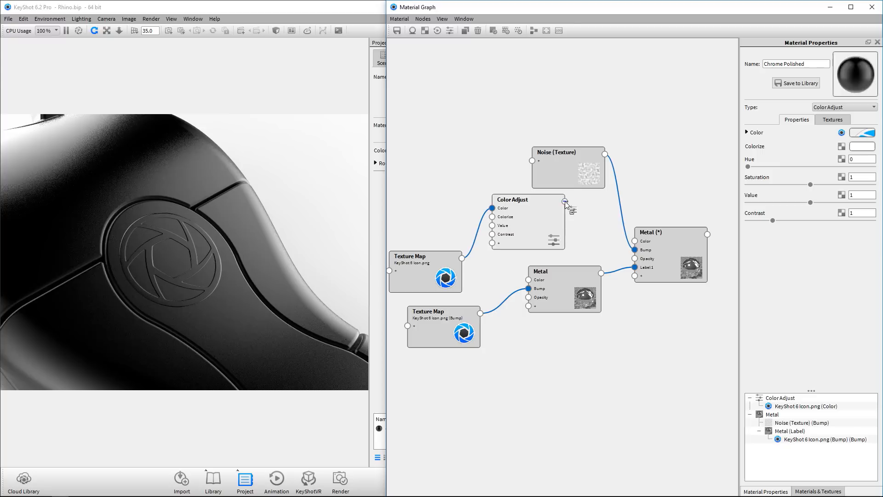
{"action": "left_click_drag", "start_coordinate": [565, 201], "coordinate": [528, 280]}
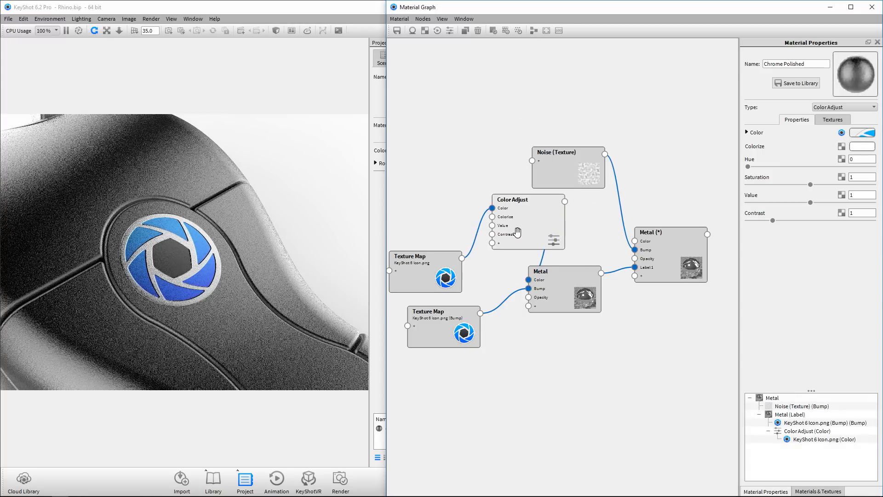
{"action": "left_click_drag", "start_coordinate": [514, 227], "coordinate": [498, 247]}
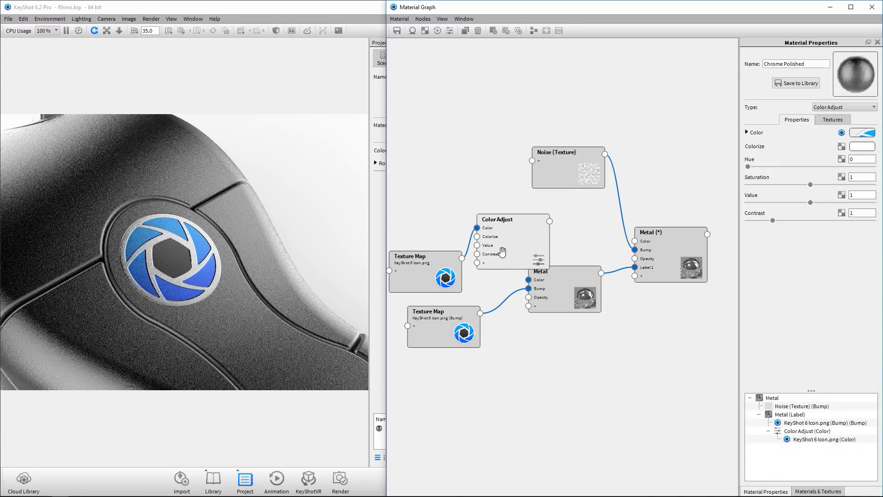
{"action": "left_click", "coordinate": [533, 30]}
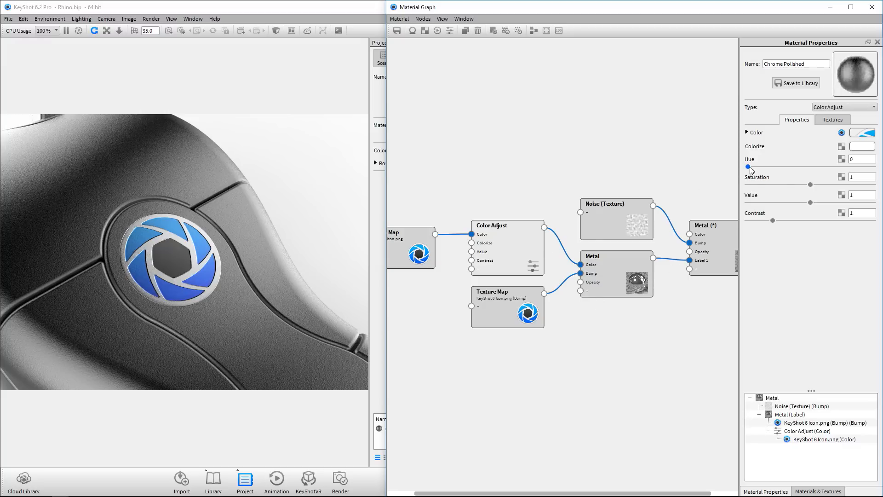
Set the Color Adjust node's hue to 0.044 and saturation to 0.508, and check the icon up close
{"action": "mouse_move", "coordinate": [748, 167]}
{"action": "left_mouse_down"}
{"action": "mouse_move", "coordinate": [821, 178]}
{"action": "mouse_move", "coordinate": [780, 184]}
{"action": "mouse_move", "coordinate": [752, 169]}
{"action": "left_mouse_up"}
{"action": "left_click", "coordinate": [276, 244]}
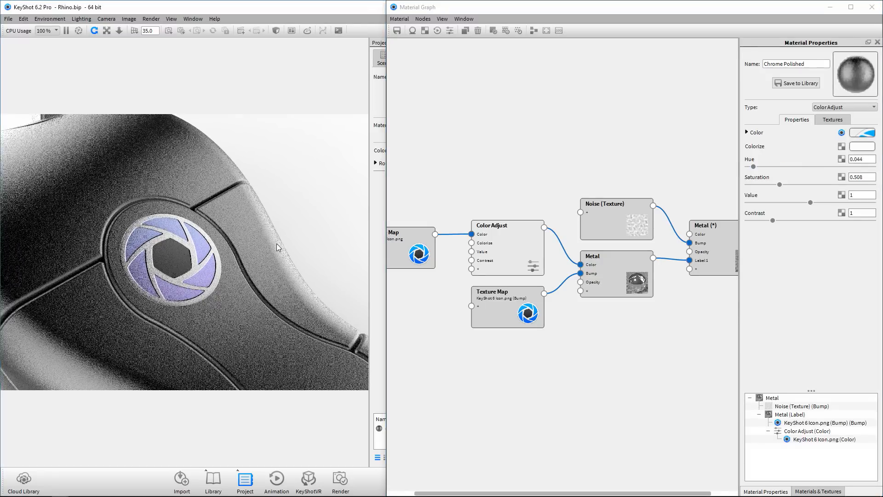
{"action": "scroll", "coordinate": [277, 244], "scroll_direction": "up", "scroll_amount": 5}
{"action": "left_click_drag", "start_coordinate": [252, 241], "coordinate": [221, 267]}
{"action": "scroll", "coordinate": [222, 269], "scroll_direction": "up", "scroll_amount": 8}
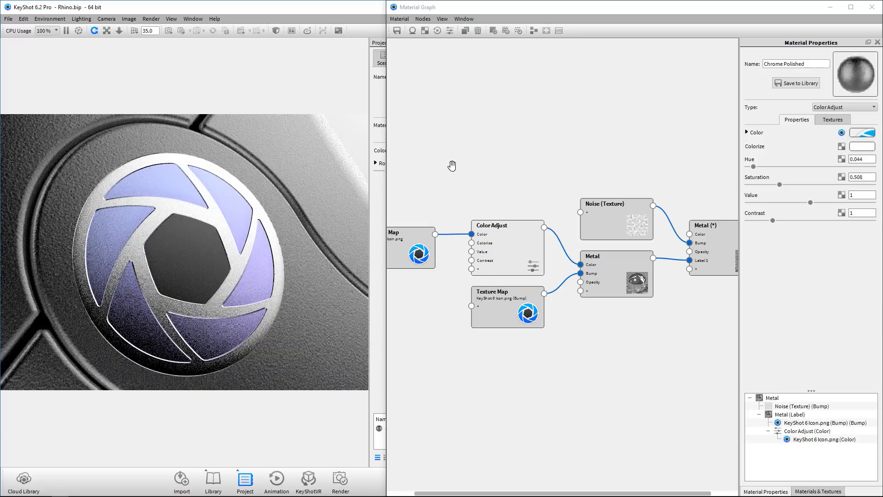
{"action": "right_click", "coordinate": [489, 80]}
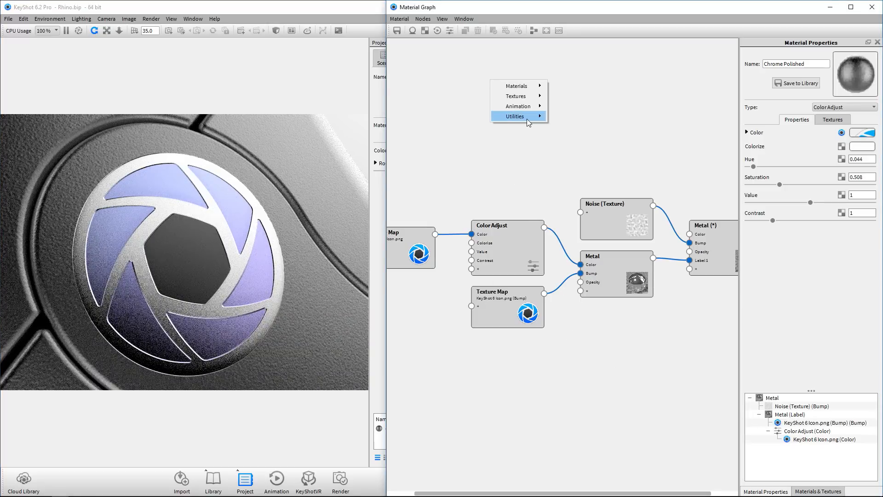
{"action": "mouse_move", "coordinate": [529, 117]}
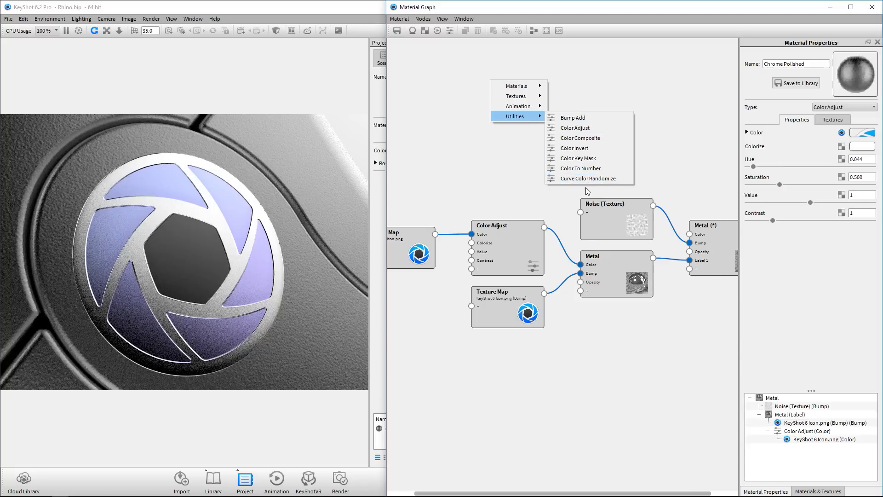
{"action": "left_click", "coordinate": [527, 189]}
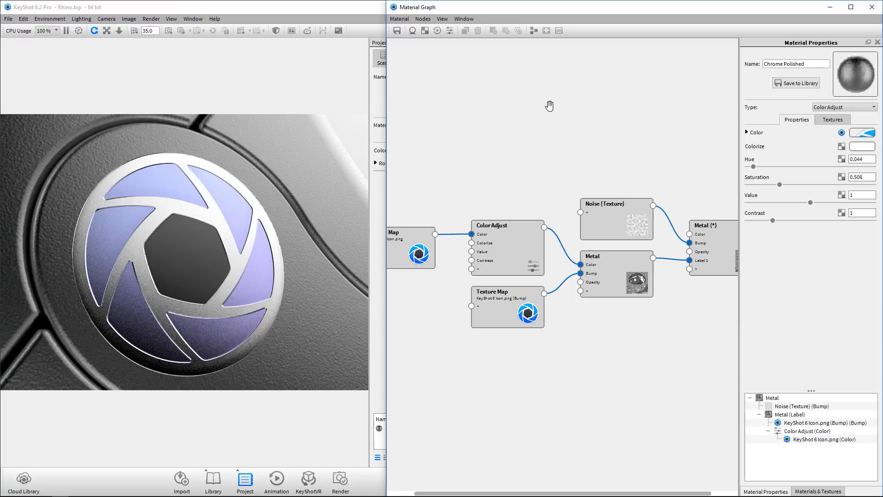
{"action": "right_click", "coordinate": [447, 94]}
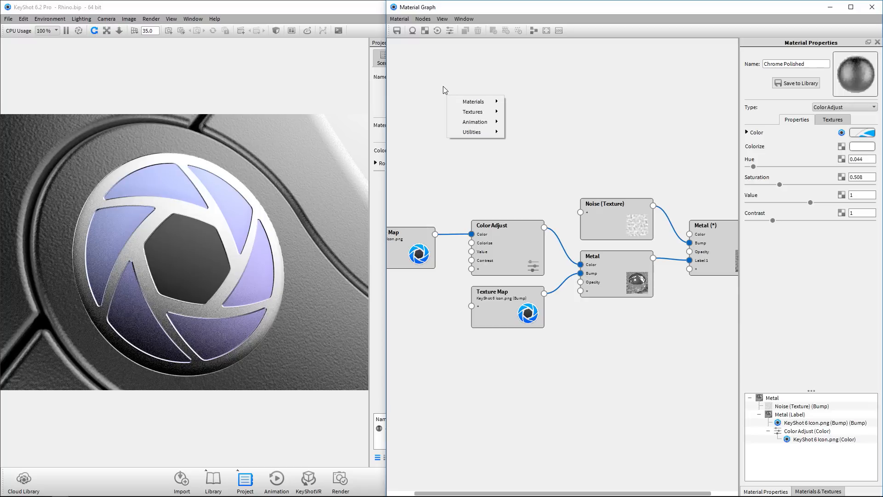
{"action": "left_click", "coordinate": [443, 86]}
Add a Scratches texture node above the Noise node and shift the Noise node away from the base Metal
{"action": "scroll", "coordinate": [218, 235], "scroll_direction": "down", "scroll_amount": 5}
{"action": "left_click_drag", "start_coordinate": [217, 236], "coordinate": [241, 219]}
{"action": "middle_click_drag", "start_coordinate": [242, 218], "coordinate": [199, 126]}
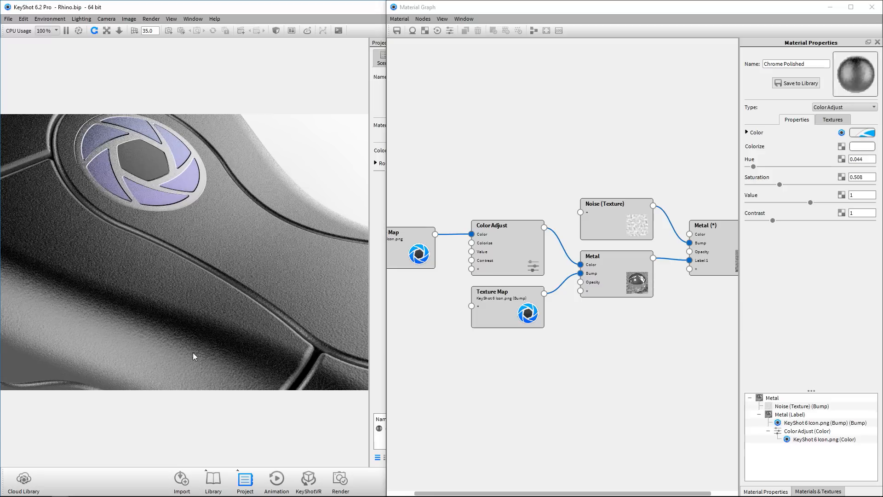
{"action": "left_click", "coordinate": [509, 152]}
{"action": "right_click", "coordinate": [526, 92]}
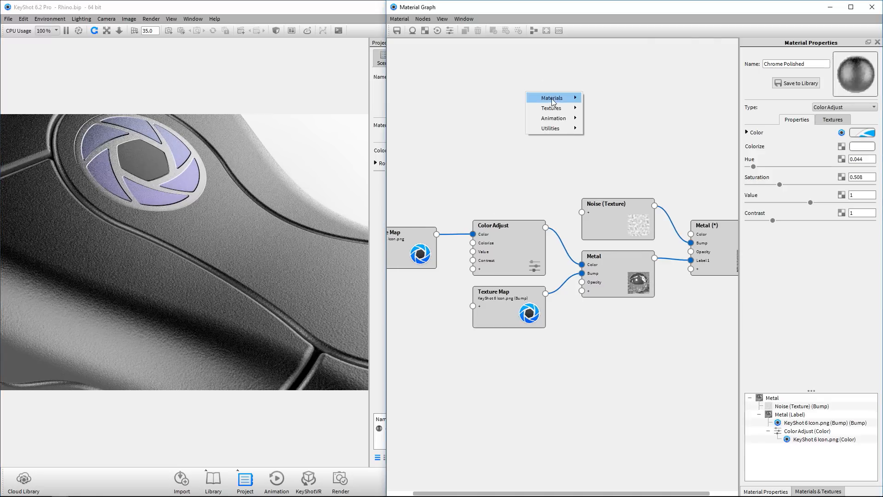
{"action": "mouse_move", "coordinate": [560, 112]}
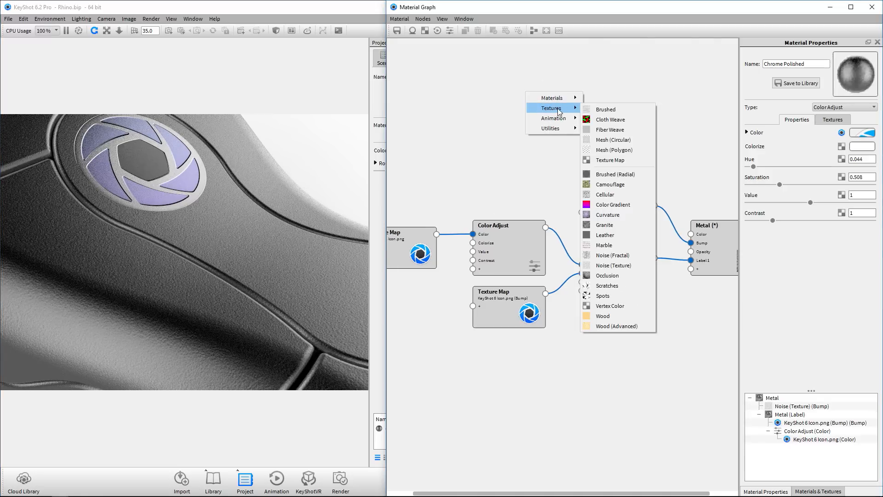
{"action": "left_click", "coordinate": [623, 286]}
{"action": "left_click_drag", "start_coordinate": [552, 98], "coordinate": [594, 127]}
{"action": "left_click_drag", "start_coordinate": [623, 215], "coordinate": [583, 212]}
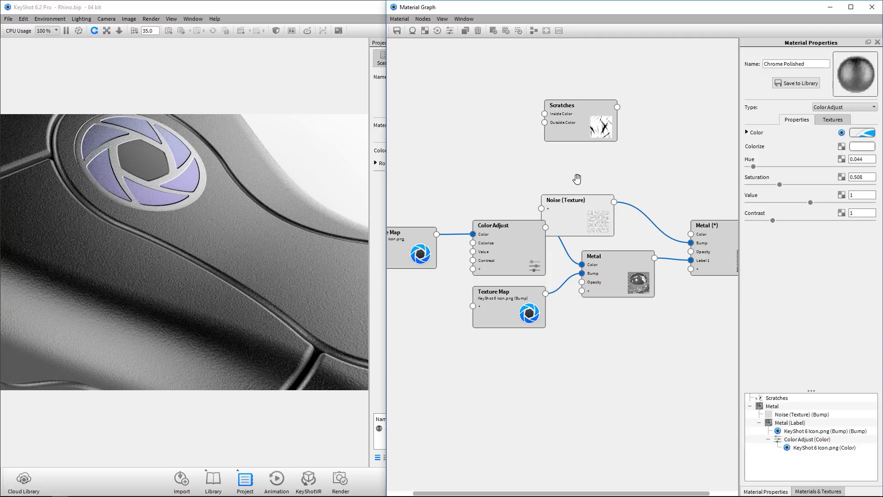
Add a Bump Add utility node and place it above the connection between the Noise node and the base Metal
{"action": "right_click", "coordinate": [594, 153]}
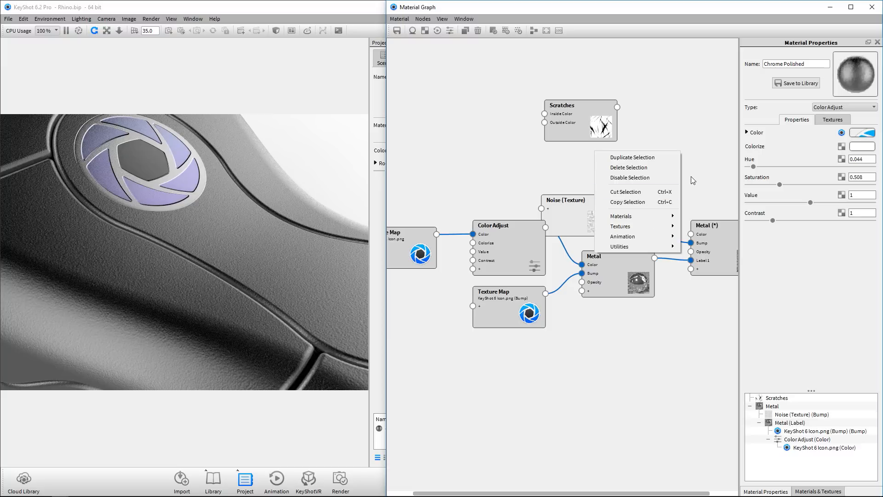
{"action": "mouse_move", "coordinate": [650, 247]}
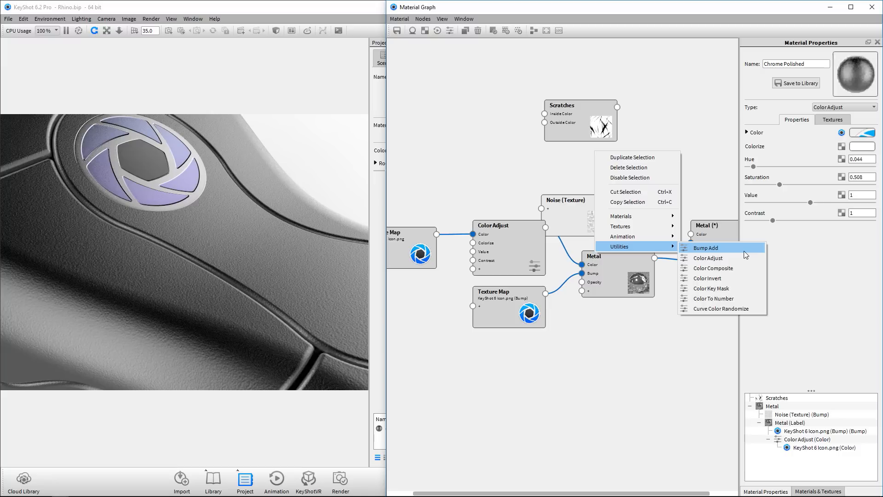
{"action": "left_click", "coordinate": [706, 247]}
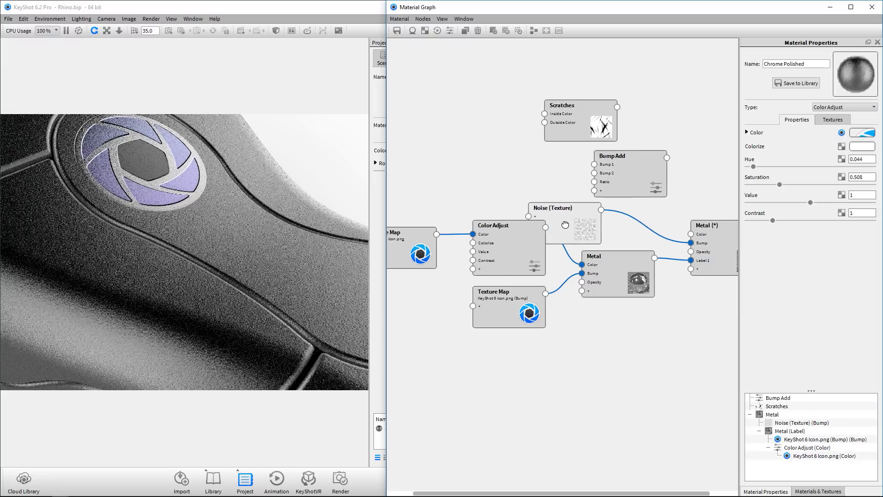
{"action": "left_click_drag", "start_coordinate": [636, 173], "coordinate": [664, 170]}
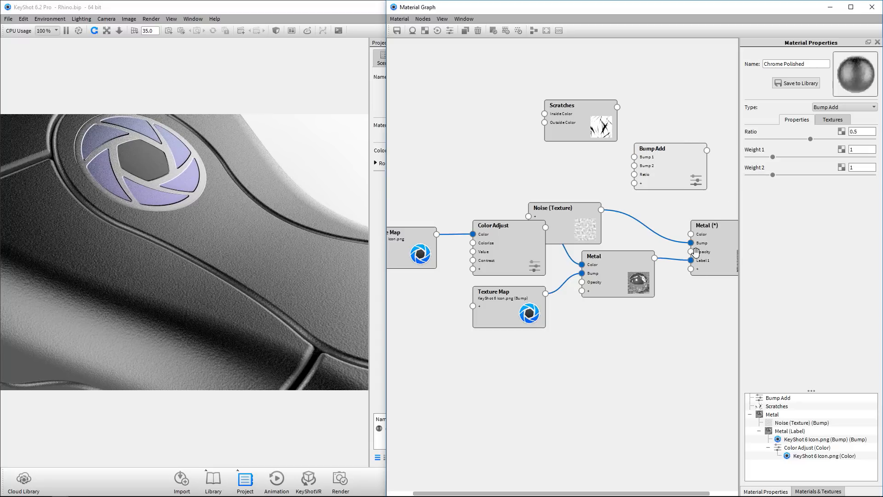
Combine Scratches as Bump 1 and Noise as Bump 2 through Bump Add into the base Metal's Bump, and align the graph
{"action": "left_click_drag", "start_coordinate": [587, 130], "coordinate": [636, 158]}
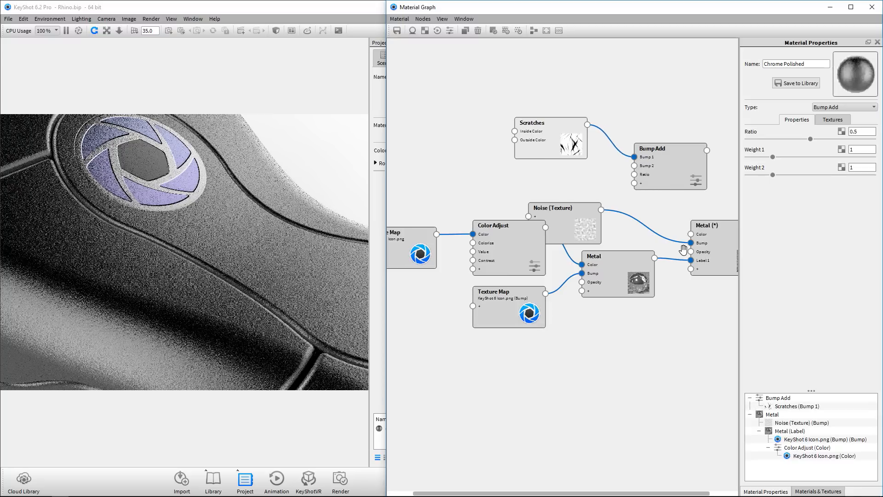
{"action": "left_click_drag", "start_coordinate": [692, 242], "coordinate": [653, 172]}
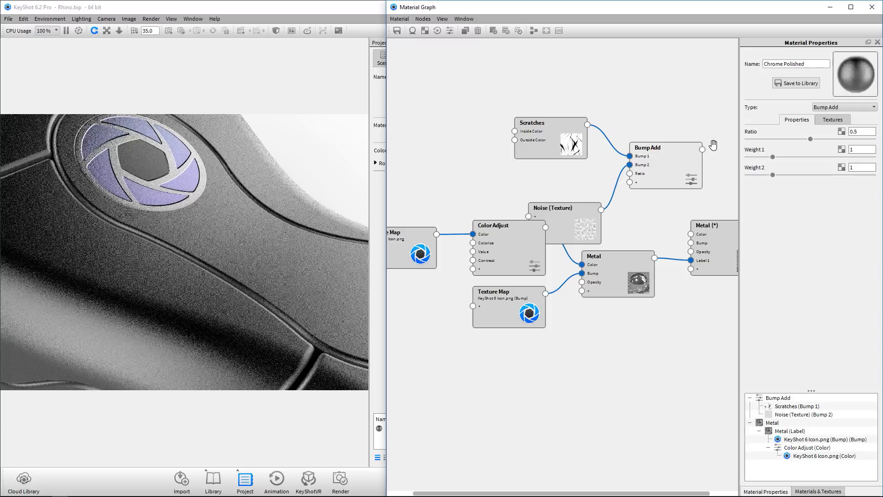
{"action": "left_click_drag", "start_coordinate": [702, 149], "coordinate": [691, 243]}
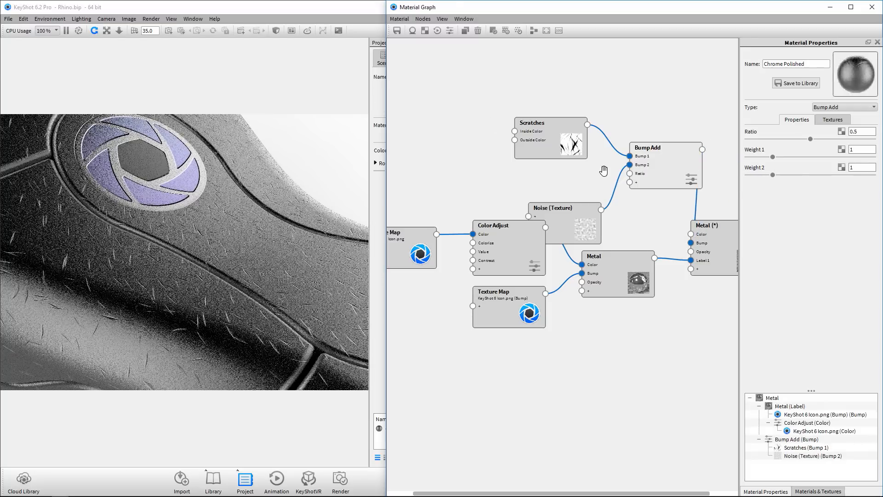
{"action": "left_click", "coordinate": [533, 31]}
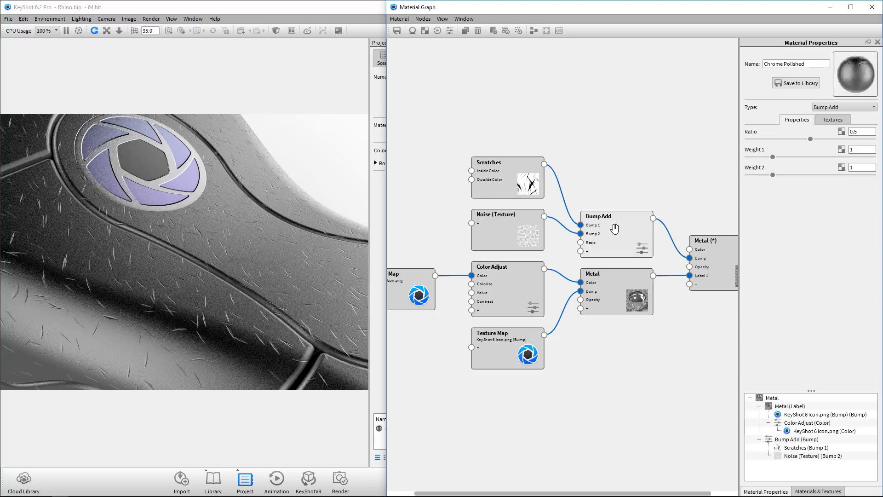
Set the Bump Add node's ratio to 0.57 and Weight 2 to 2.245
{"action": "mouse_move", "coordinate": [813, 142]}
{"action": "left_mouse_down"}
{"action": "mouse_move", "coordinate": [774, 143]}
{"action": "mouse_move", "coordinate": [857, 137]}
{"action": "mouse_move", "coordinate": [819, 139]}
{"action": "left_mouse_up"}
{"action": "left_click_drag", "start_coordinate": [774, 175], "coordinate": [803, 175]}
{"action": "left_click", "coordinate": [607, 160]}
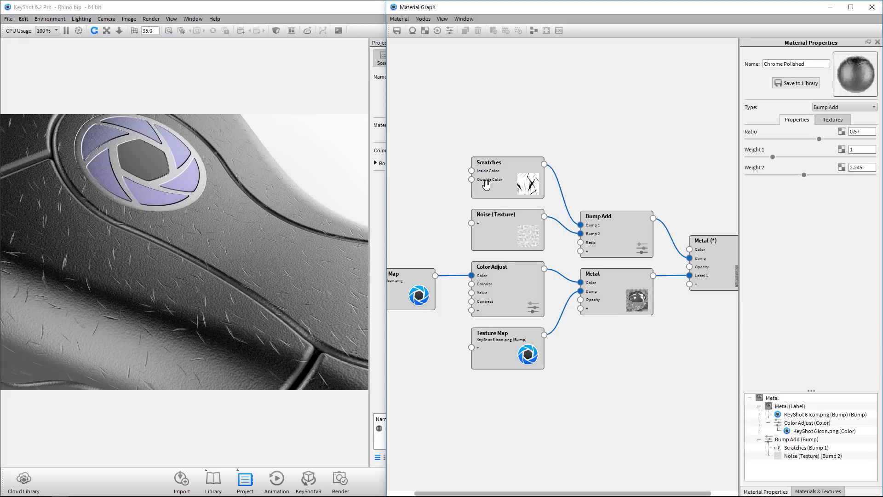
Examine the Scratches node's settings and preview its color and bump in isolation on the model
{"action": "left_click", "coordinate": [508, 174]}
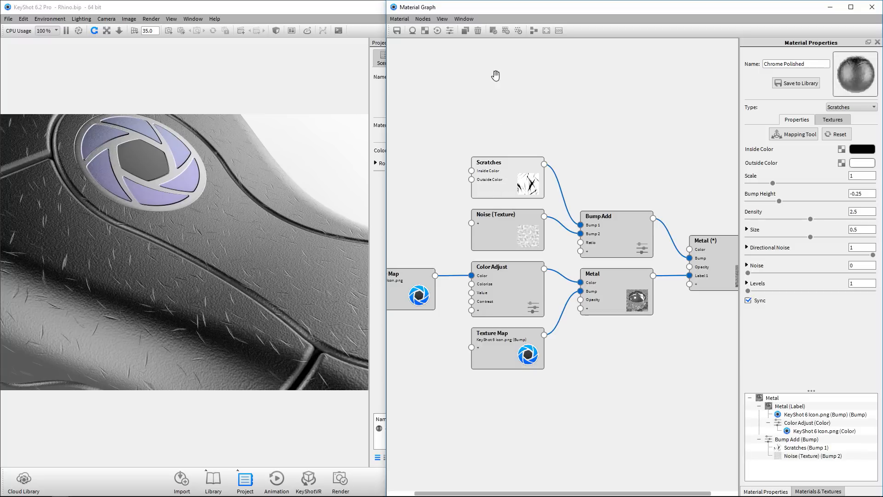
{"action": "left_click", "coordinate": [492, 30]}
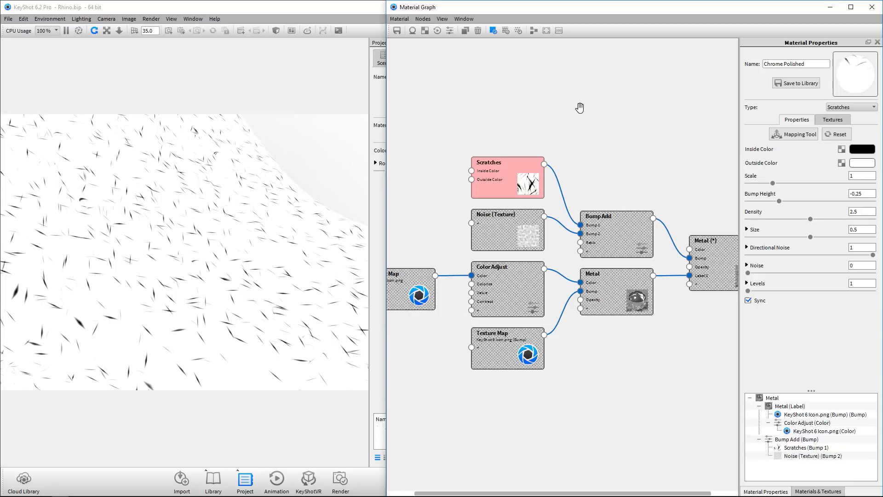
{"action": "left_click", "coordinate": [517, 31]}
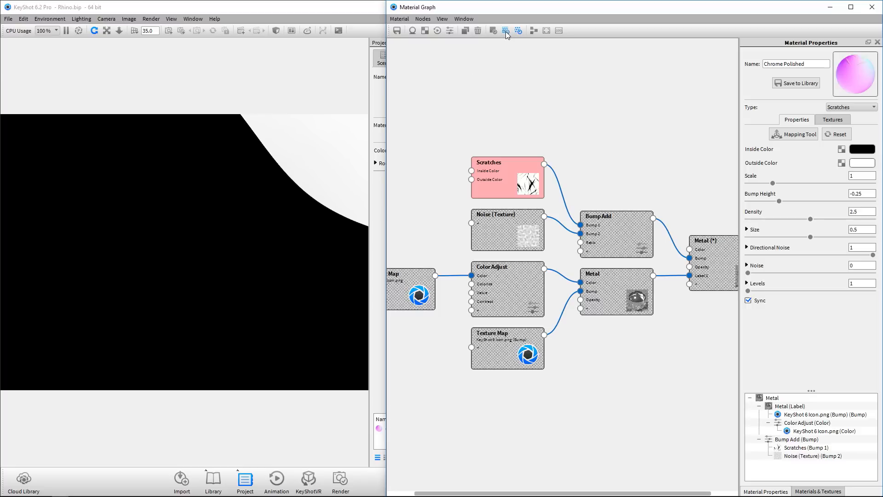
{"action": "left_click", "coordinate": [507, 34]}
{"action": "left_click", "coordinate": [518, 32]}
{"action": "left_click", "coordinate": [545, 99]}
Preview the Scratches node's color and the Noise node's bump in isolation on the model
{"action": "left_click", "coordinate": [514, 167]}
{"action": "key", "text": "c"}
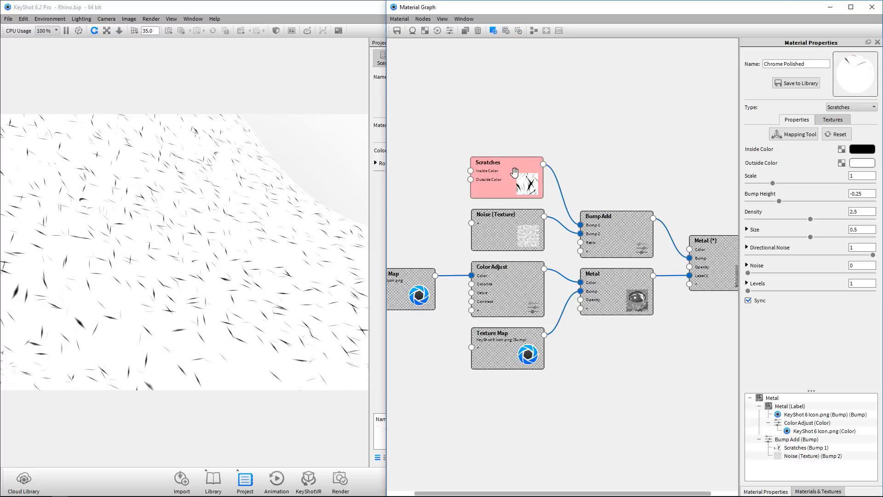
{"action": "key", "text": "c"}
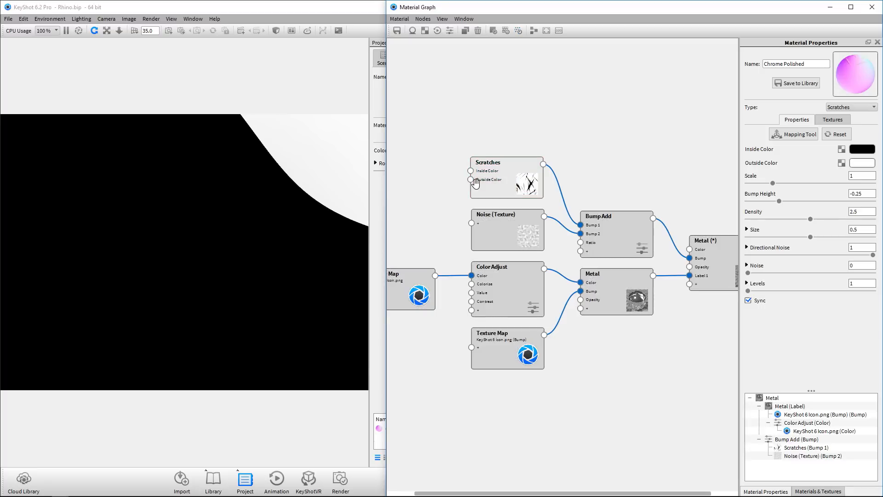
{"action": "left_click", "coordinate": [496, 217]}
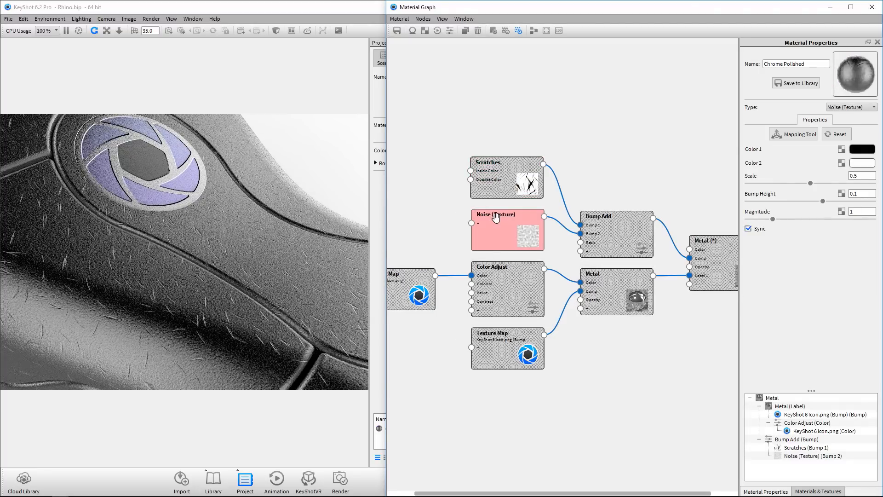
{"action": "key", "text": "b"}
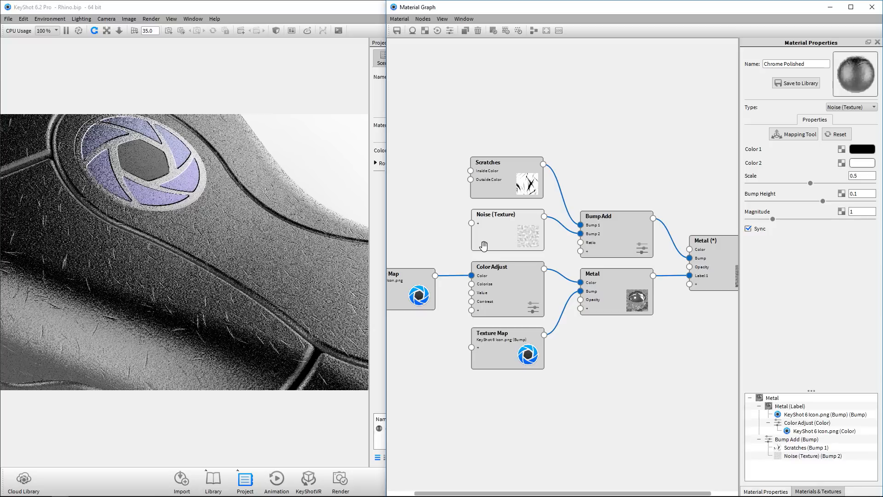
{"action": "left_click", "coordinate": [504, 180]}
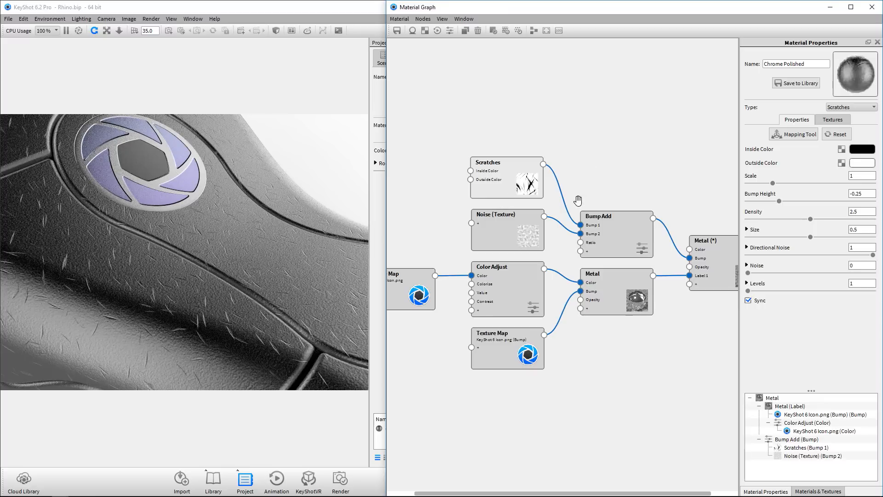
Preview the color output of the Bump Add and Scratches nodes in isolation on the model
{"action": "double_click", "coordinate": [611, 235]}
{"action": "key", "text": "c"}
{"action": "key", "text": "c"}
{"action": "key", "text": "c"}
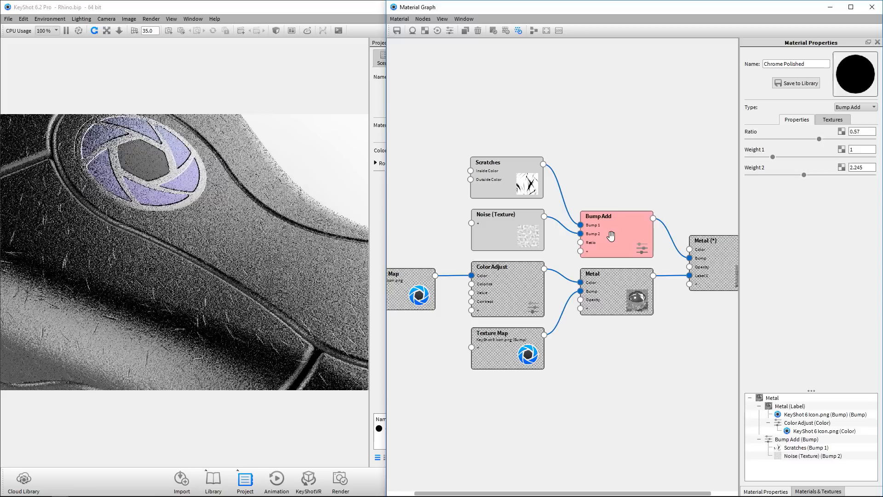
{"action": "left_click", "coordinate": [518, 181]}
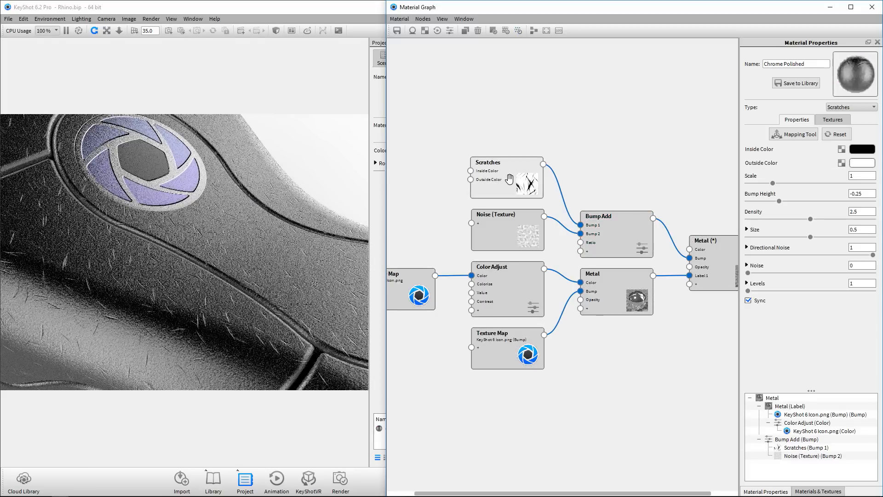
{"action": "key", "text": "c"}
{"action": "key", "text": "c"}
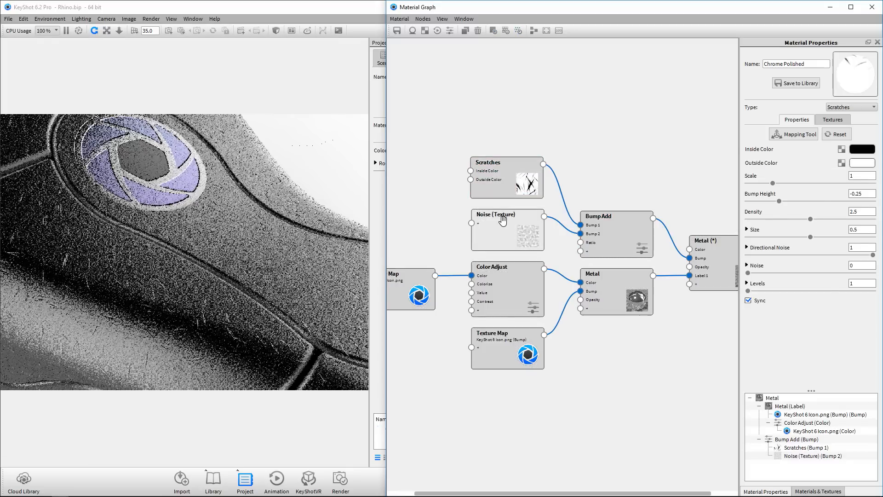
Preview the Noise node's color in isolation at close and far range, and restore the full material display
{"action": "double_click", "coordinate": [502, 219]}
{"action": "scroll", "coordinate": [184, 272], "scroll_direction": "down", "scroll_amount": 10}
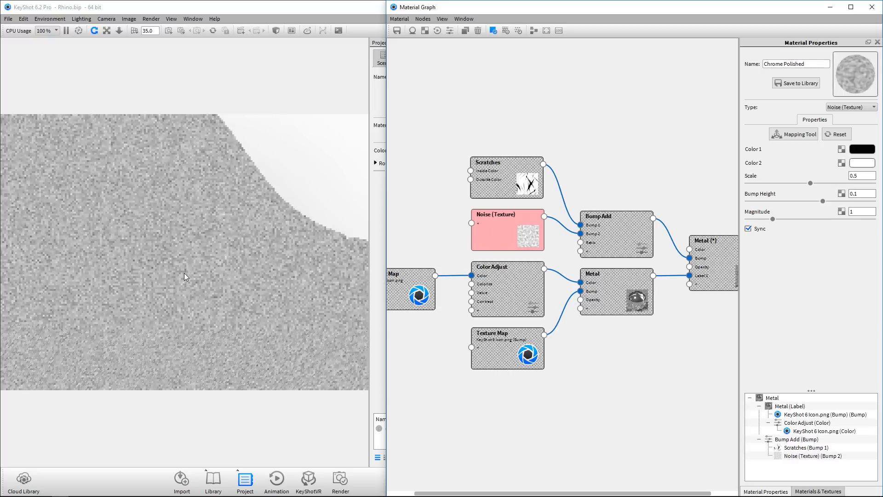
{"action": "scroll", "coordinate": [184, 273], "scroll_direction": "up", "scroll_amount": 10}
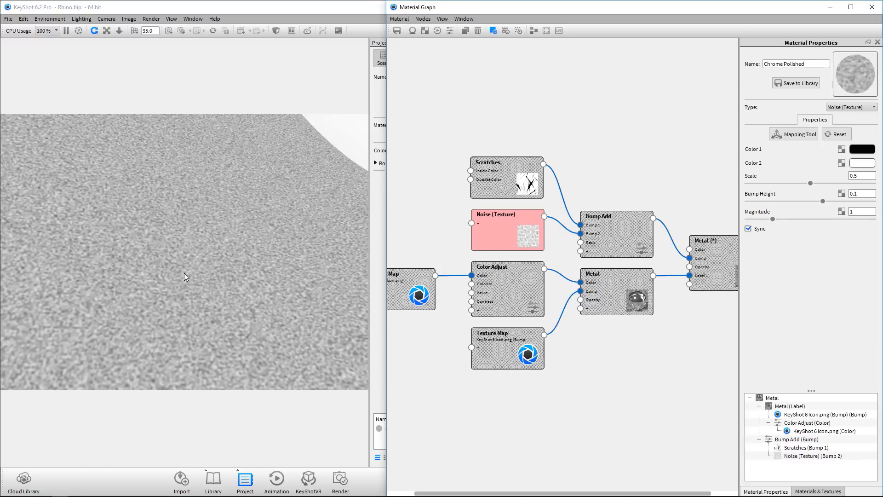
{"action": "scroll", "coordinate": [184, 273], "scroll_direction": "down", "scroll_amount": 8}
{"action": "left_click", "coordinate": [592, 174]}
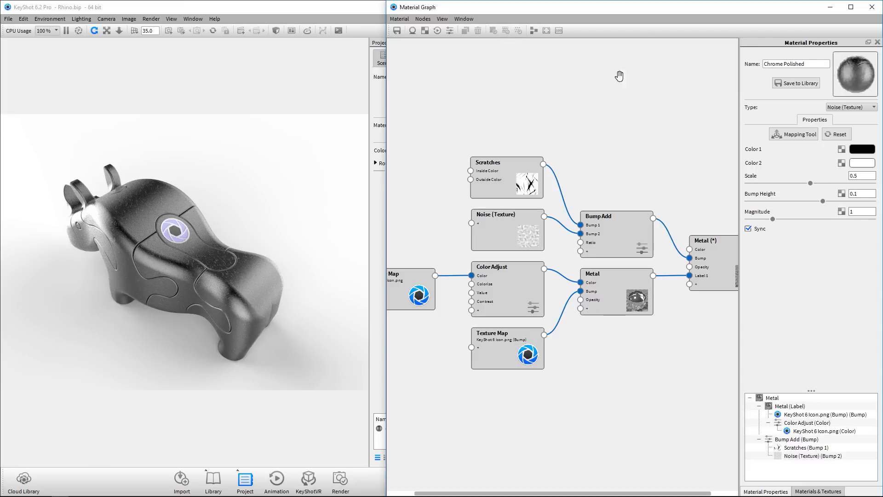
Inspect the combined bump on the model up close and list the utility nodes available for the graph
{"action": "left_click_drag", "start_coordinate": [589, 125], "coordinate": [620, 122]}
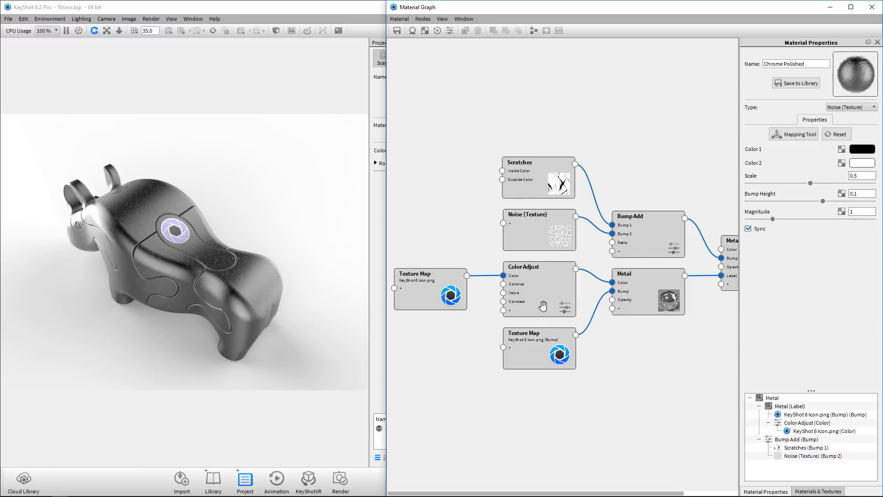
{"action": "scroll", "coordinate": [148, 239], "scroll_direction": "up", "scroll_amount": 10}
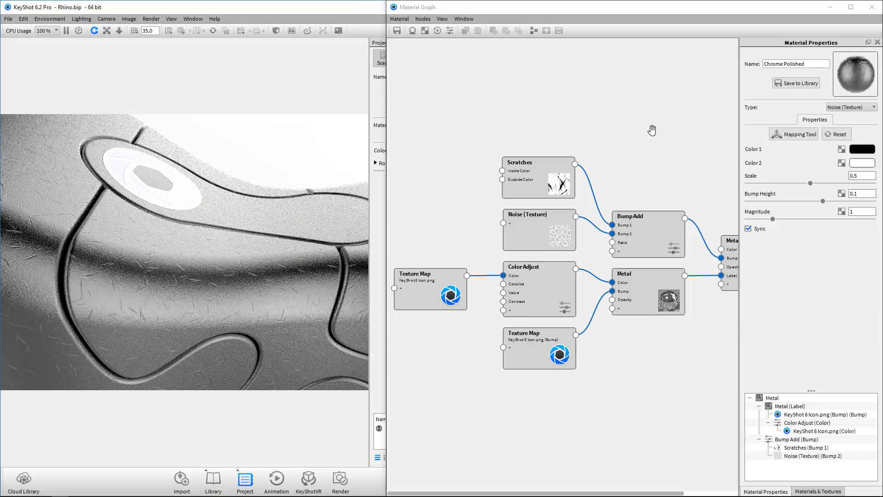
{"action": "right_click", "coordinate": [567, 100]}
{"action": "mouse_move", "coordinate": [595, 139]}
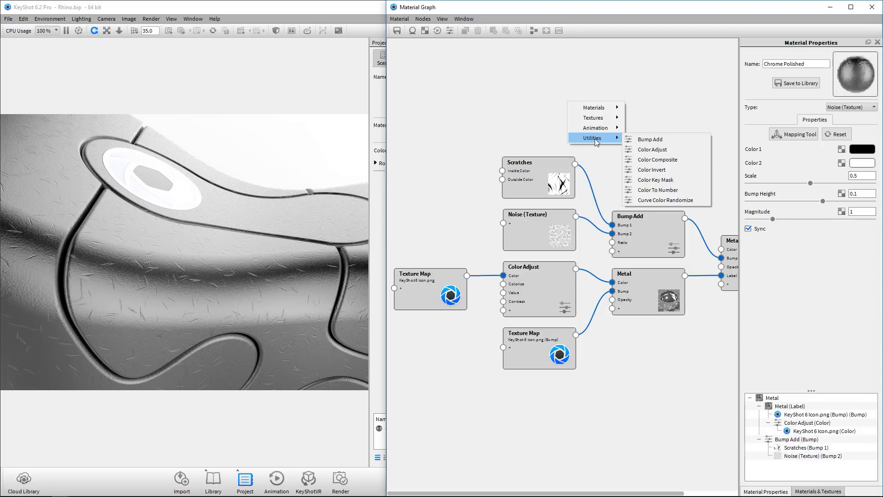
Switch to the KeyShot Textures and Labels PDF in Reader, browse its texture example slides, and return to the rhino scene in KeyShot
{"action": "key", "text": "alt+Tab"}
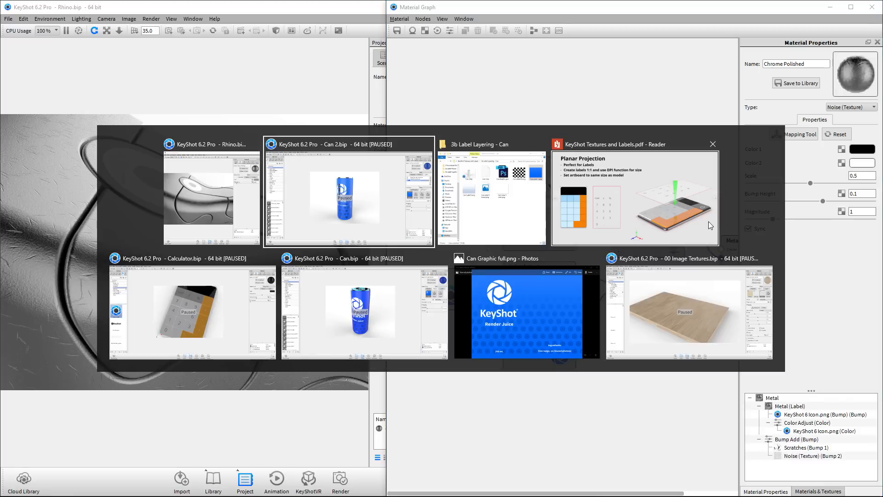
{"action": "left_click", "coordinate": [596, 212]}
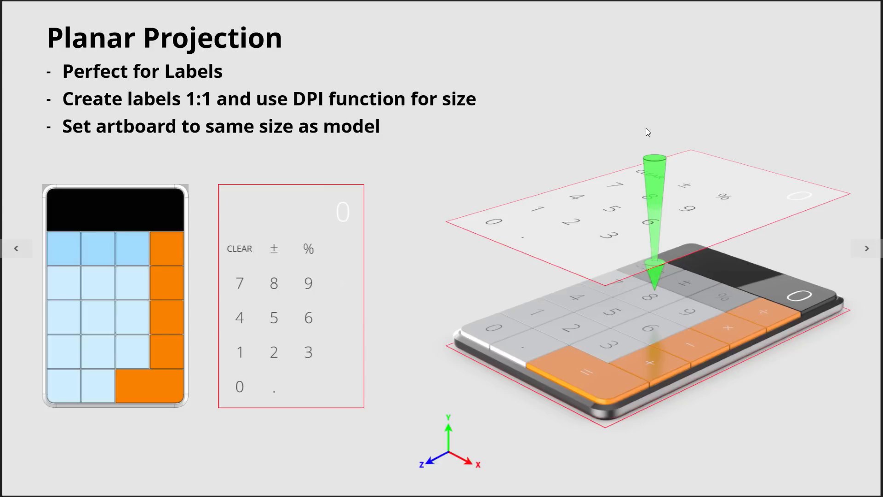
{"action": "scroll", "coordinate": [646, 129], "scroll_direction": "up", "scroll_amount": 2}
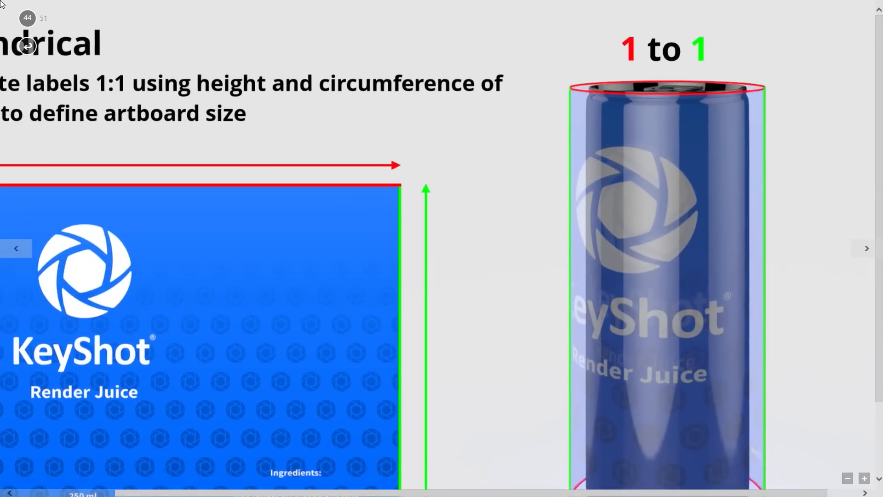
{"action": "left_click", "coordinate": [27, 18]}
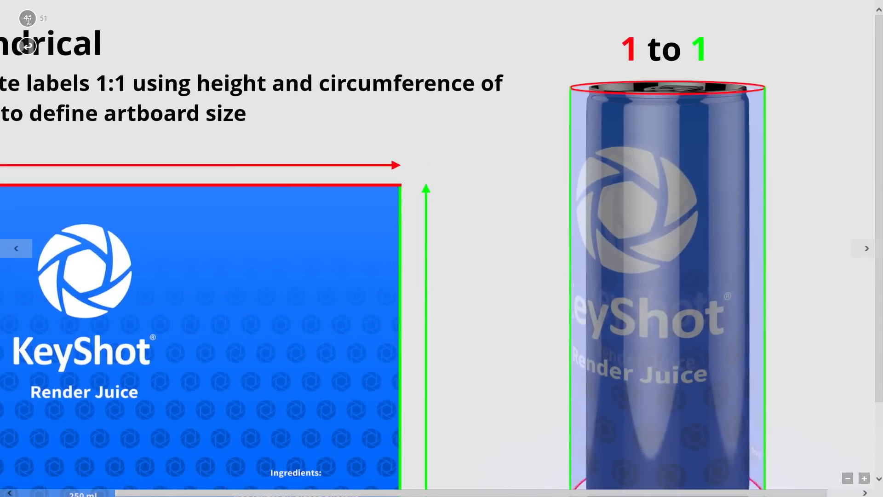
{"action": "left_click", "coordinate": [28, 46]}
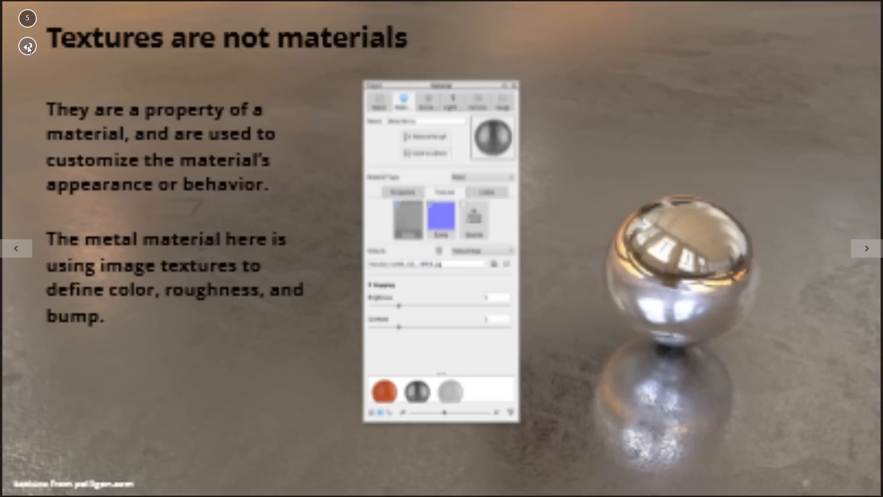
{"action": "scroll", "coordinate": [513, 249], "scroll_direction": "up", "scroll_amount": 2}
{"action": "scroll", "coordinate": [514, 249], "scroll_direction": "down", "scroll_amount": 6}
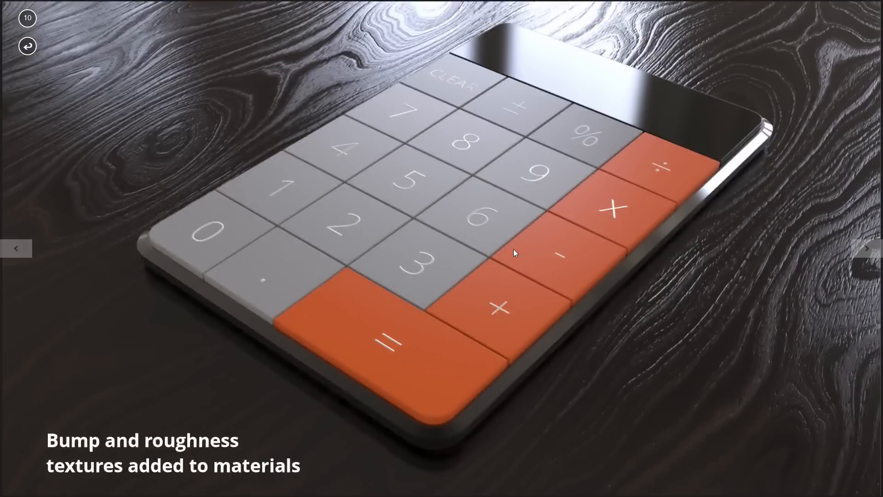
{"action": "scroll", "coordinate": [514, 253], "scroll_direction": "down", "scroll_amount": 3}
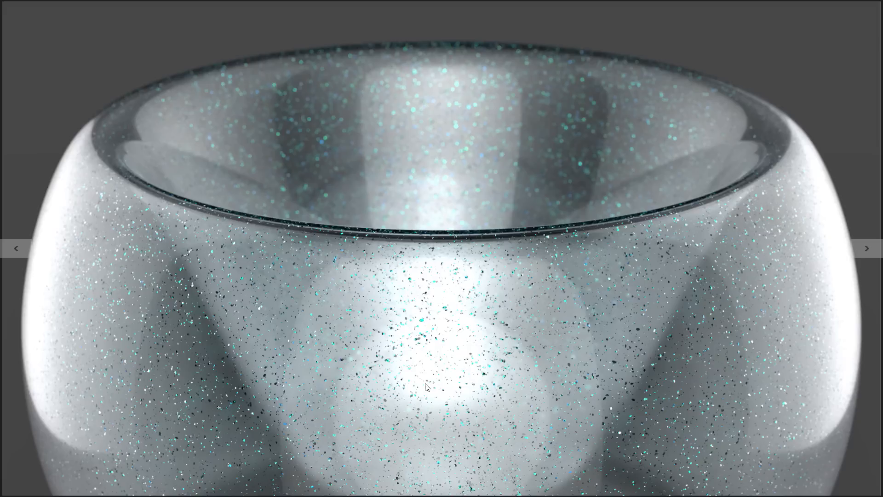
{"action": "key", "text": "alt+Tab"}
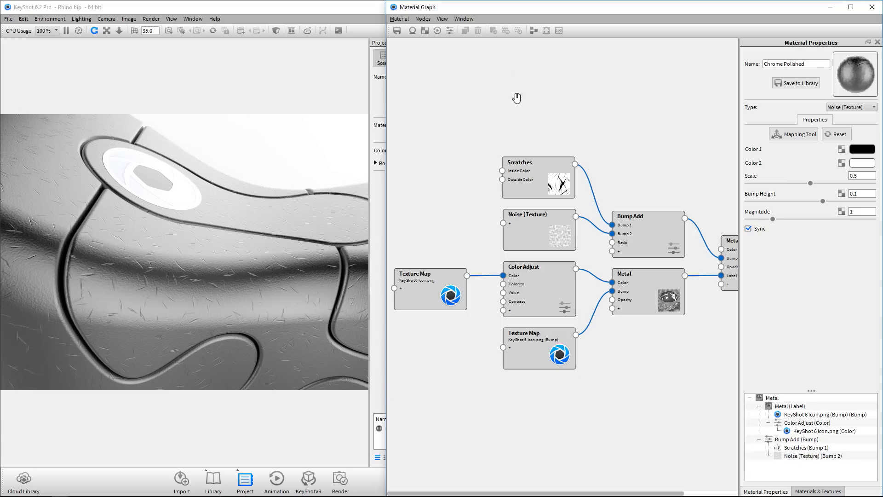
Add a new Metal material node to the graph and connect it to Label 1 of the base Metal
{"action": "left_click_drag", "start_coordinate": [518, 144], "coordinate": [455, 145]}
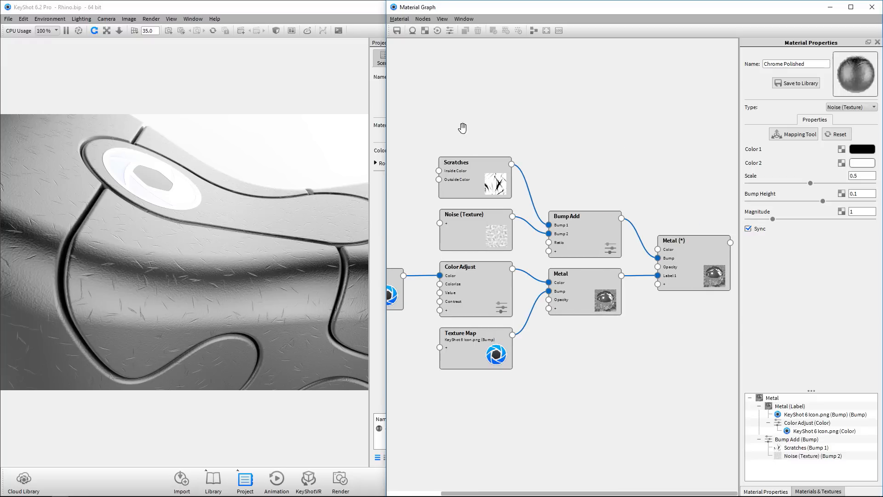
{"action": "left_click_drag", "start_coordinate": [278, 210], "coordinate": [172, 227]}
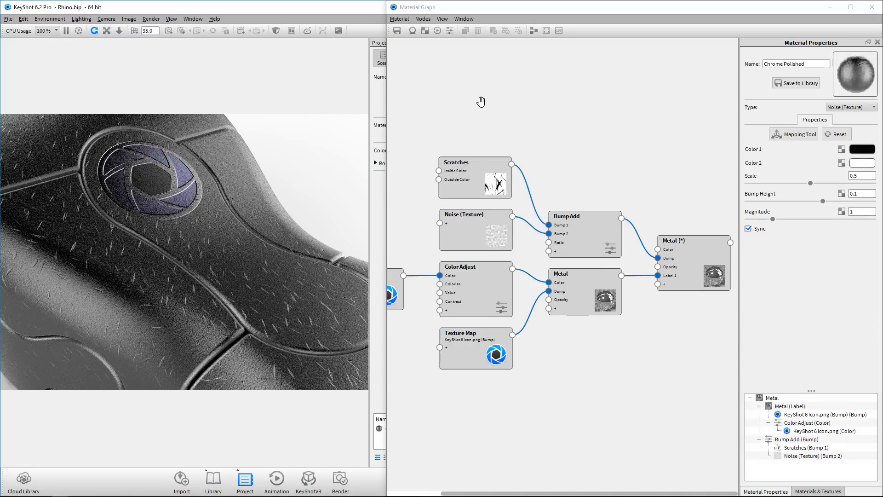
{"action": "left_click_drag", "start_coordinate": [205, 230], "coordinate": [331, 152]}
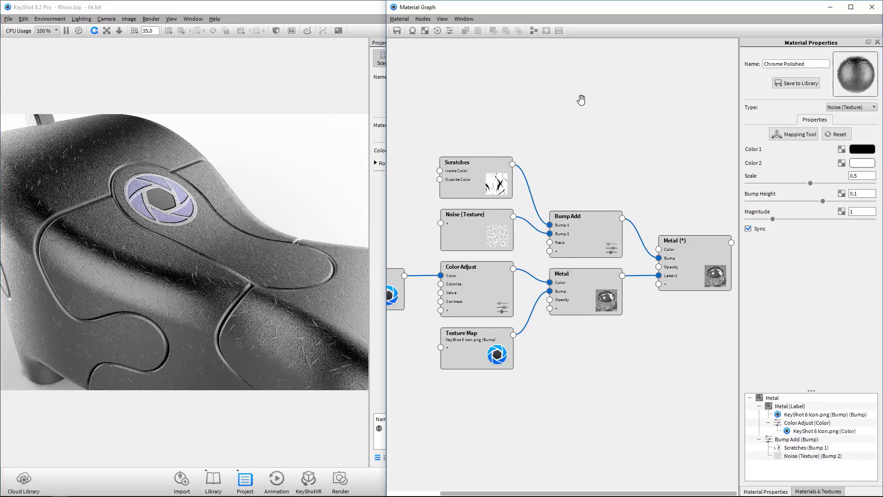
{"action": "right_click", "coordinate": [550, 84]}
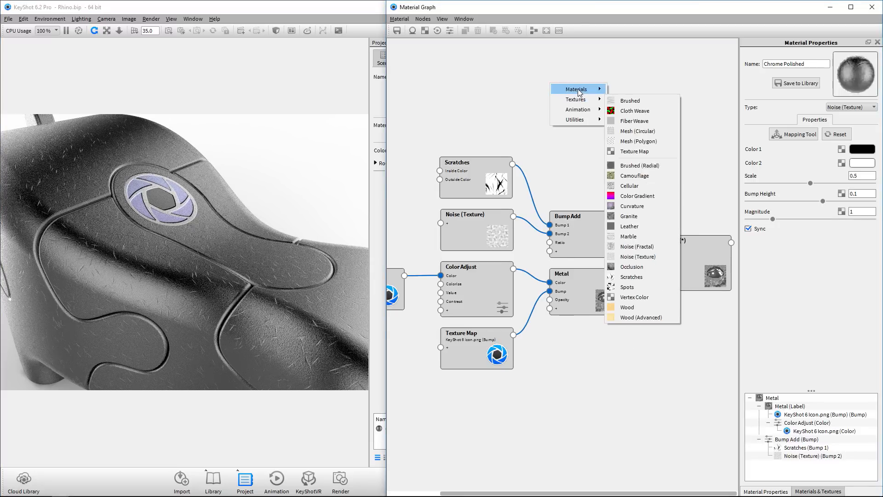
{"action": "mouse_move", "coordinate": [579, 92]}
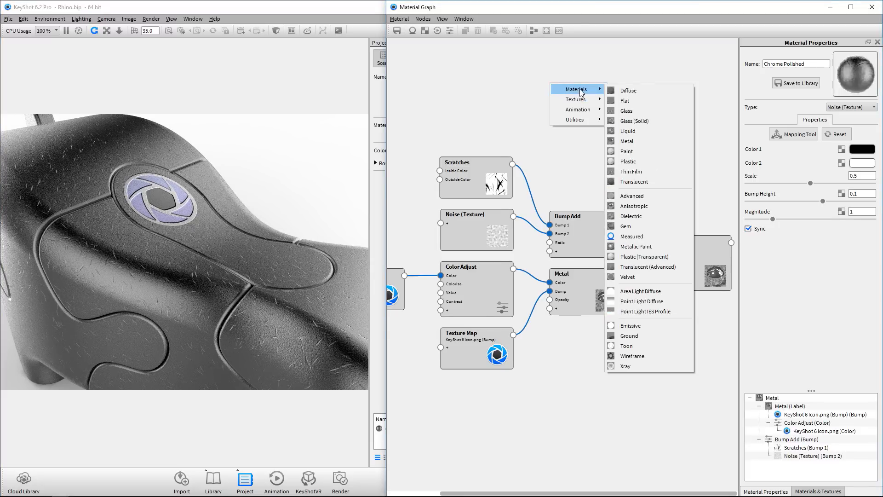
{"action": "left_click", "coordinate": [632, 141]}
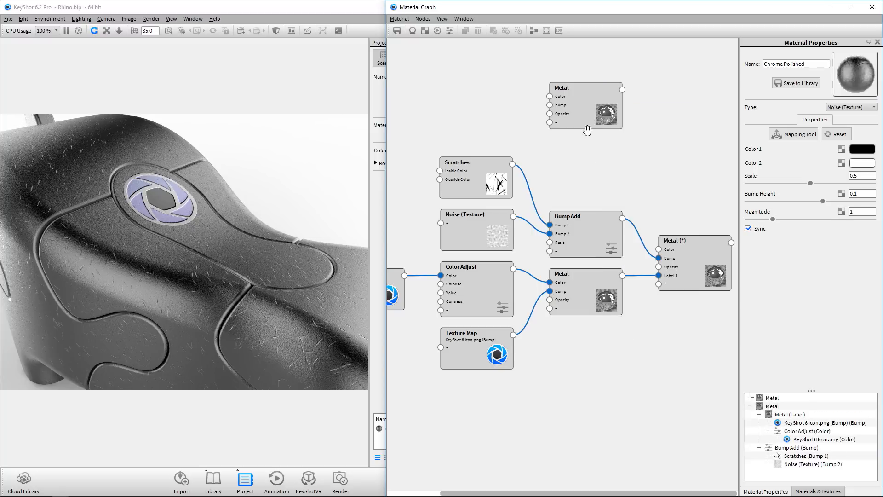
{"action": "left_click_drag", "start_coordinate": [590, 118], "coordinate": [691, 261]}
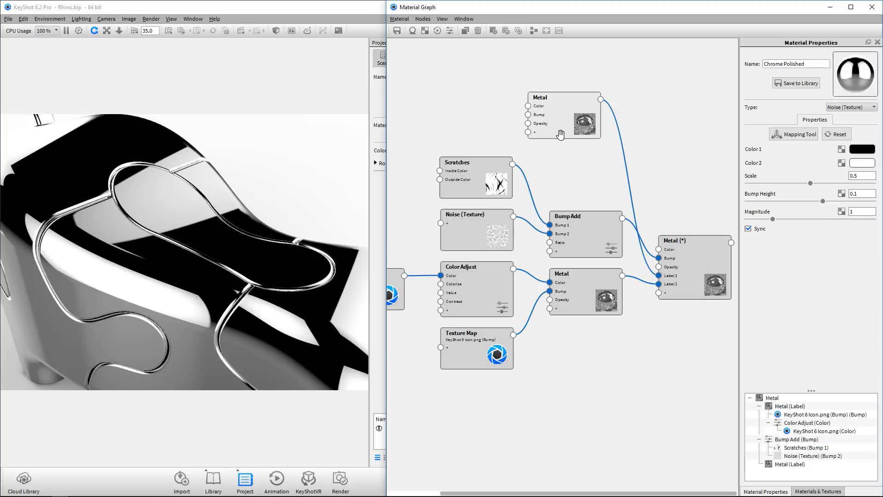
Reposition the new Metal label node above the Bump Add node and set its color to red
{"action": "double_click", "coordinate": [560, 116]}
{"action": "scroll", "coordinate": [280, 185], "scroll_direction": "down", "scroll_amount": 5}
{"action": "left_click_drag", "start_coordinate": [251, 195], "coordinate": [243, 221]}
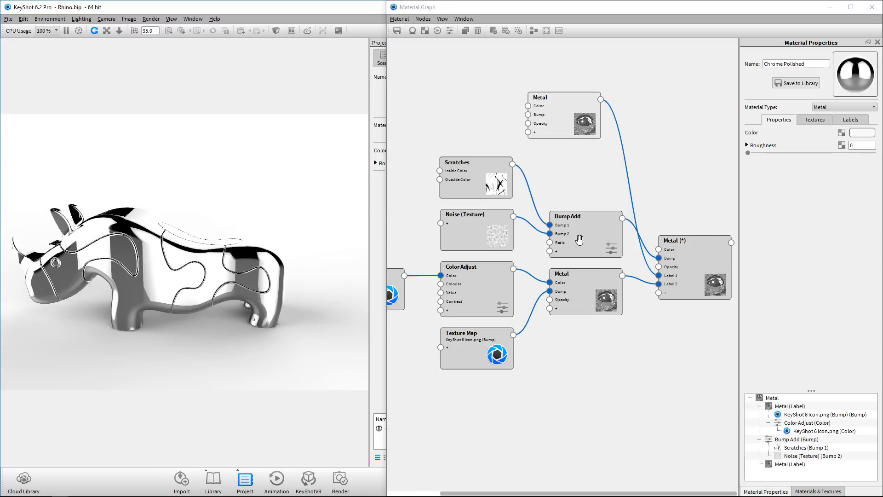
{"action": "mouse_move", "coordinate": [588, 107]}
{"action": "left_mouse_down"}
{"action": "mouse_move", "coordinate": [570, 178]}
{"action": "mouse_move", "coordinate": [570, 113]}
{"action": "mouse_move", "coordinate": [591, 114]}
{"action": "left_mouse_up"}
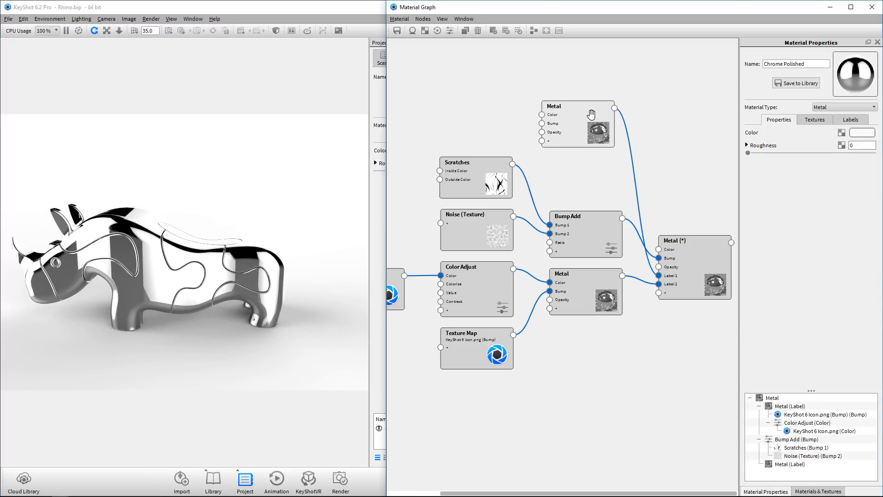
{"action": "left_click", "coordinate": [865, 134]}
{"action": "left_click", "coordinate": [825, 247]}
{"action": "left_click", "coordinate": [812, 267]}
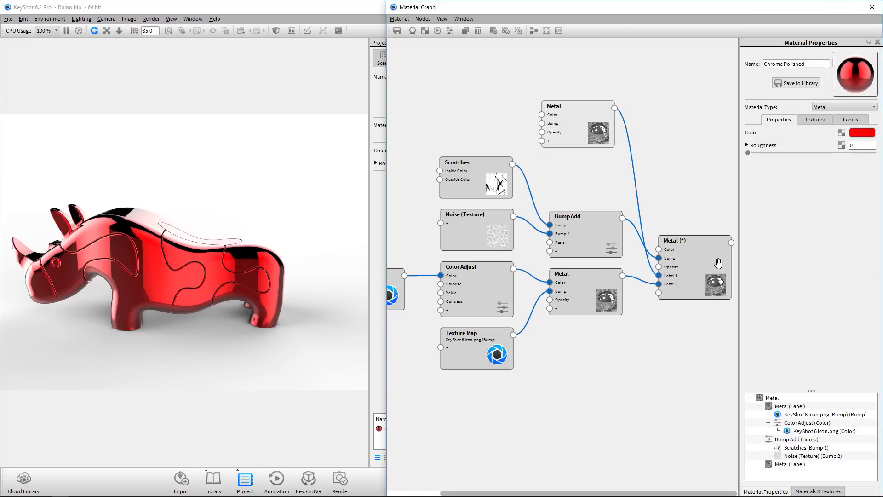
Apply a Color Gradient texture to the Color of the red Metal label
{"action": "left_click", "coordinate": [264, 263]}
{"action": "left_click_drag", "start_coordinate": [264, 263], "coordinate": [167, 252]}
{"action": "scroll", "coordinate": [166, 252], "scroll_direction": "up", "scroll_amount": 8}
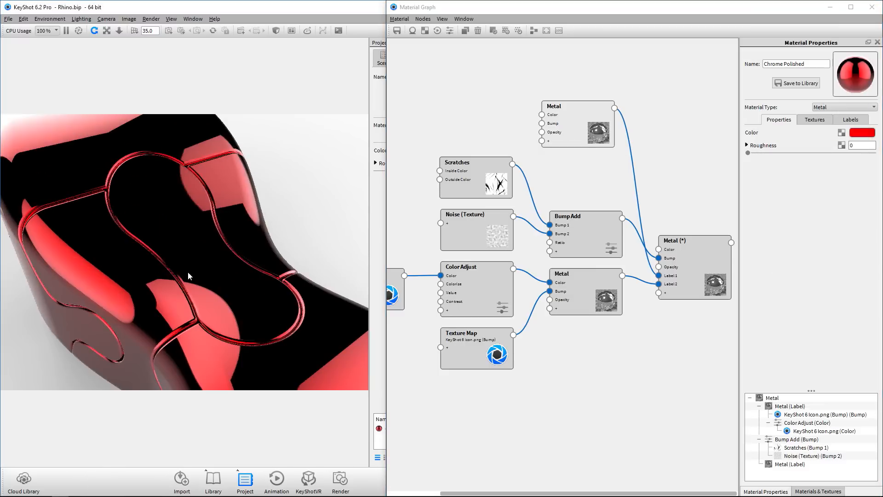
{"action": "left_click_drag", "start_coordinate": [224, 239], "coordinate": [227, 215]}
{"action": "scroll", "coordinate": [175, 272], "scroll_direction": "down", "scroll_amount": 5}
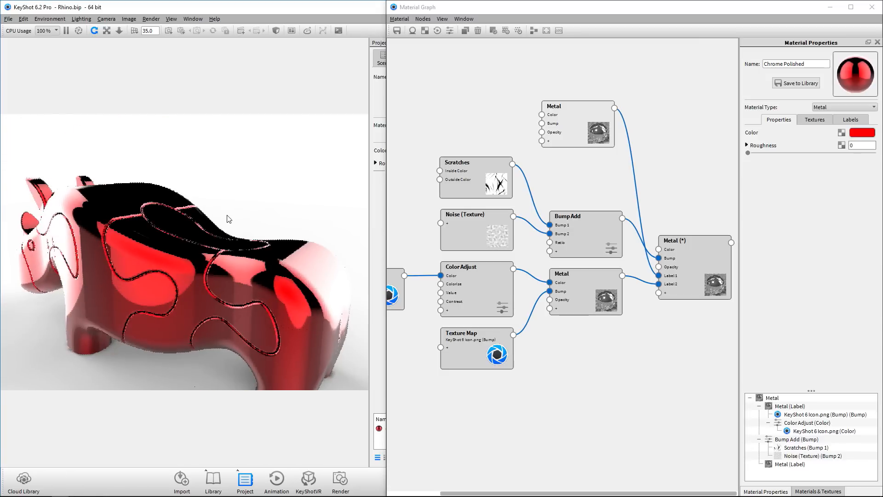
{"action": "left_click", "coordinate": [841, 134]}
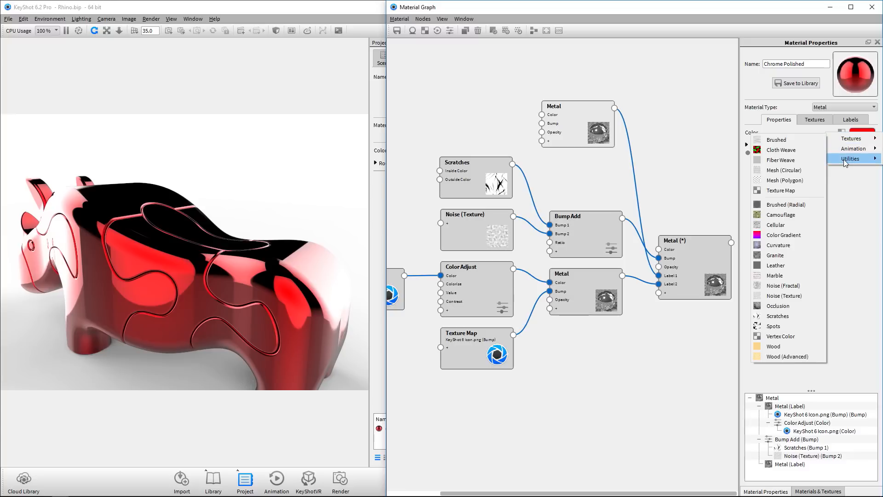
{"action": "mouse_move", "coordinate": [846, 140]}
{"action": "left_click", "coordinate": [773, 235]}
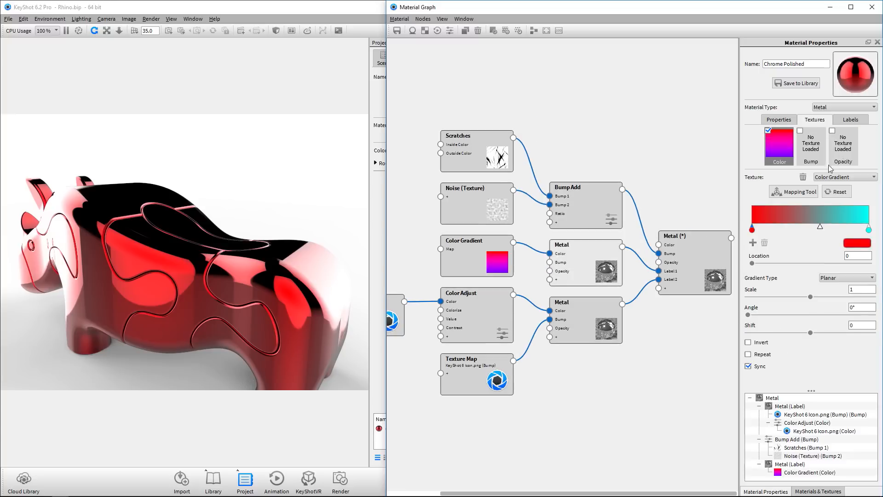
Set the gradient type to View Direction and change its cyan end color to violet with hue 263°
{"action": "left_click_drag", "start_coordinate": [188, 213], "coordinate": [226, 214]}
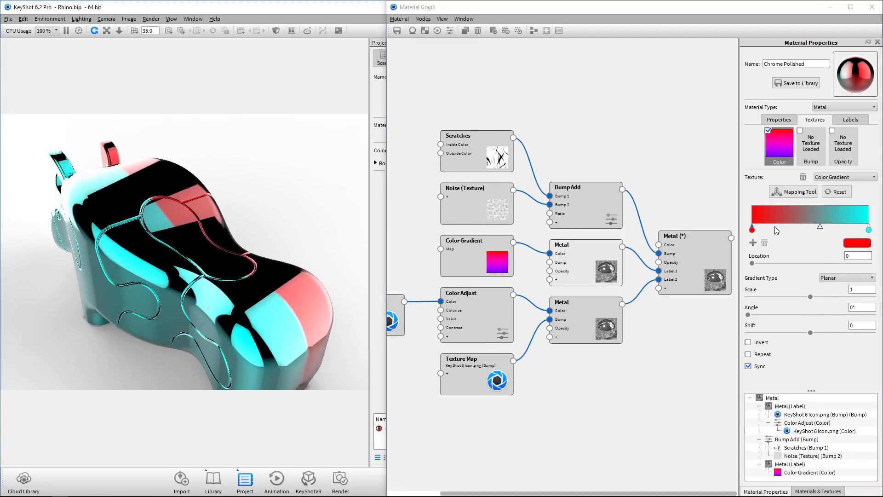
{"action": "left_click", "coordinate": [846, 277]}
{"action": "left_click", "coordinate": [844, 319]}
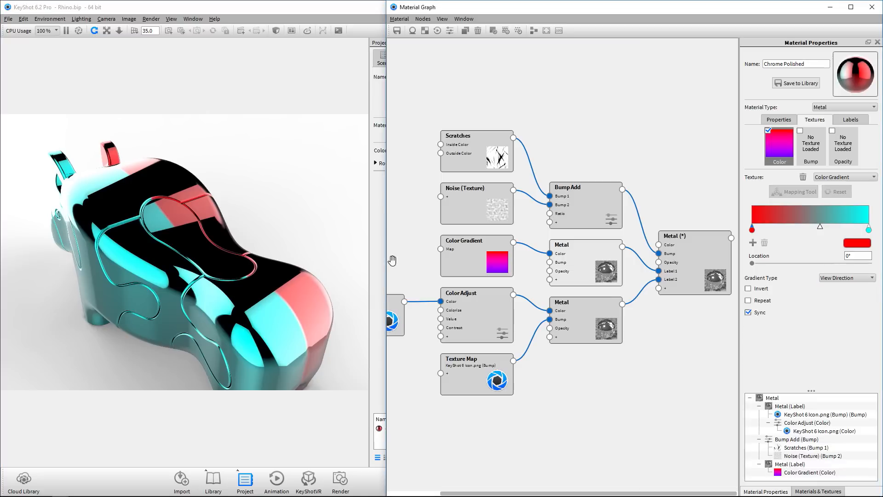
{"action": "double_click", "coordinate": [869, 229]}
{"action": "left_click_drag", "start_coordinate": [860, 170], "coordinate": [860, 159]}
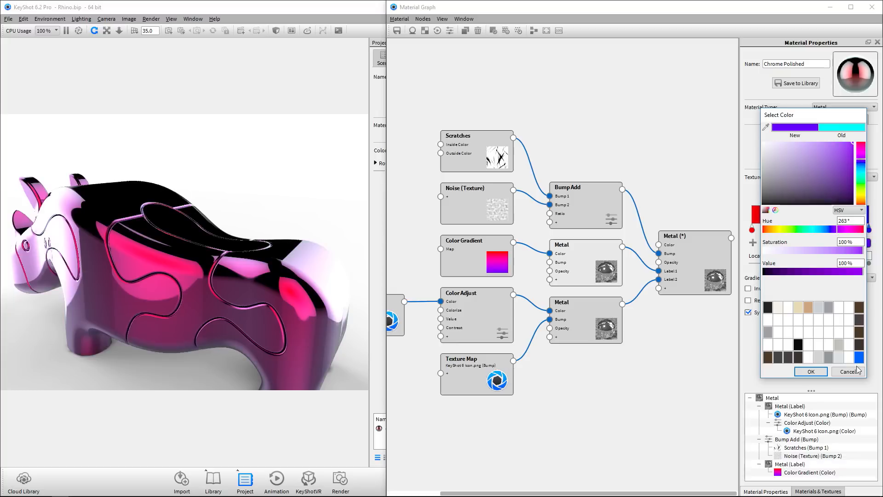
{"action": "left_click", "coordinate": [824, 369]}
{"action": "left_click_drag", "start_coordinate": [192, 173], "coordinate": [239, 196]}
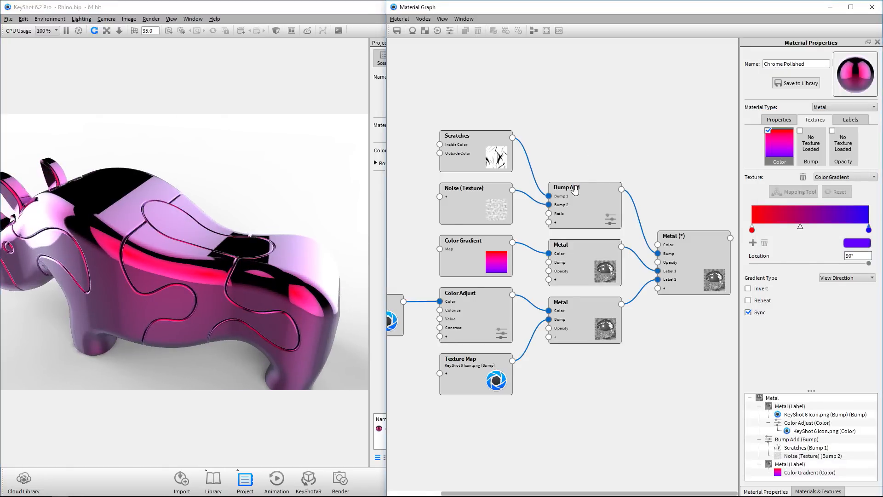
Add a Spots texture node above the Bump Add node and preview it on the model
{"action": "left_click", "coordinate": [598, 252]}
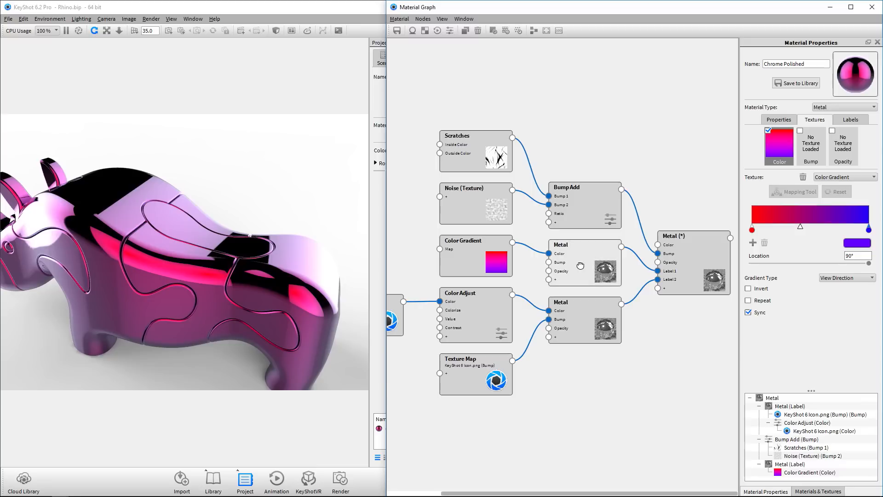
{"action": "left_click", "coordinate": [476, 253]}
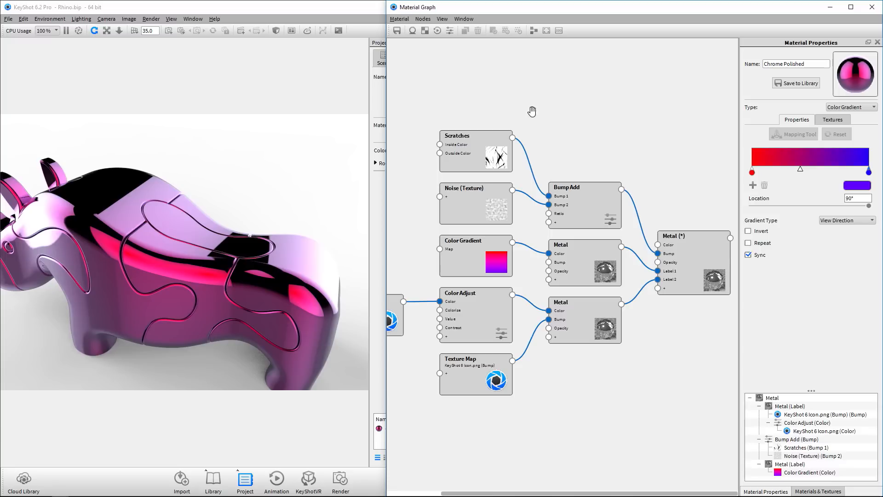
{"action": "right_click", "coordinate": [554, 76]}
{"action": "mouse_move", "coordinate": [590, 98]}
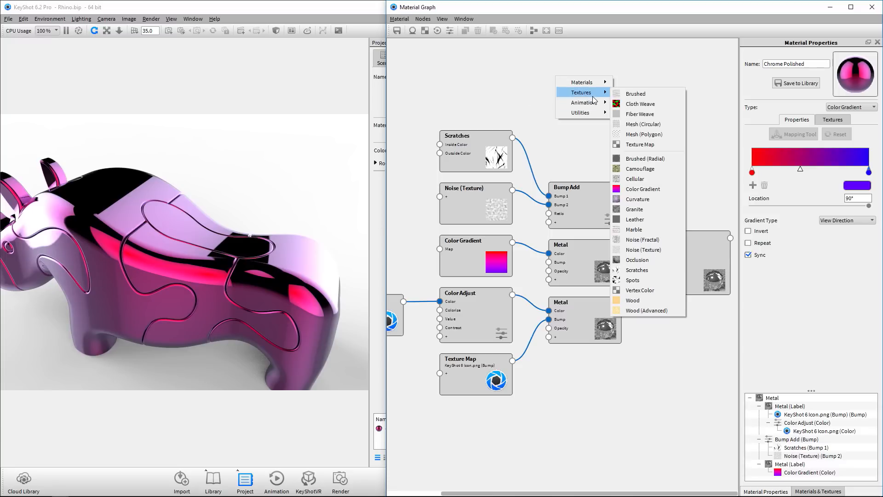
{"action": "left_click", "coordinate": [642, 280]}
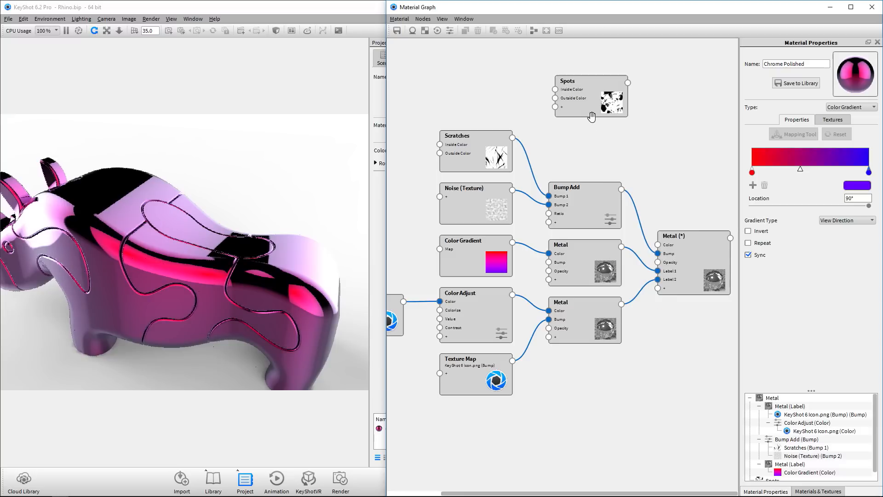
{"action": "left_click_drag", "start_coordinate": [592, 117], "coordinate": [593, 169]}
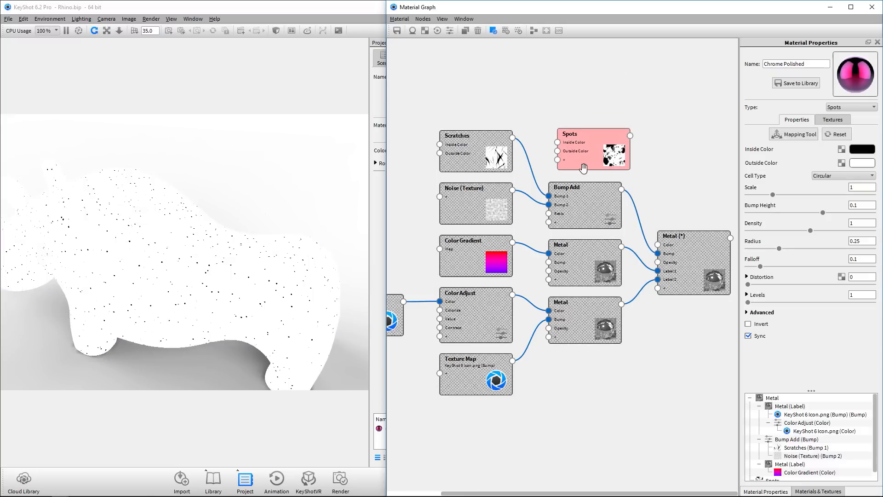
{"action": "scroll", "coordinate": [223, 292], "scroll_direction": "up", "scroll_amount": 5}
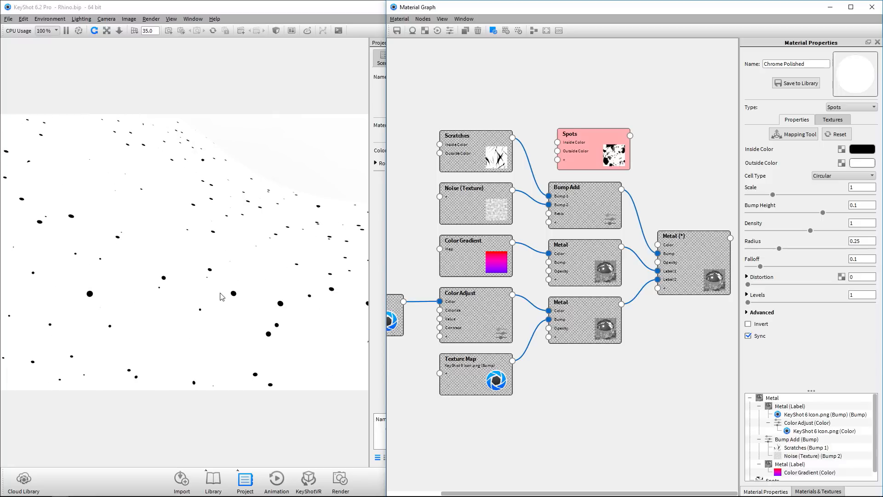
Switch to the KeyShot Textures and Labels PDF in Reader, browse its bump and specular slides, and return to the rhino scene in KeyShot
{"action": "key", "text": "alt+Tab"}
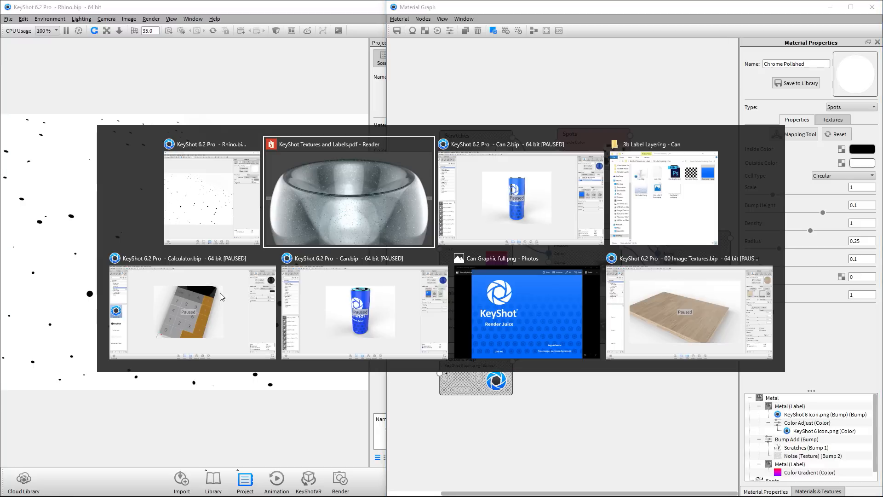
{"action": "key", "text": "Right"}
{"action": "key", "text": "Right"}
{"action": "key", "text": "Right"}
{"action": "key", "text": "Right"}
{"action": "key", "text": "Right"}
{"action": "key", "text": "Right"}
{"action": "key", "text": "Right"}
{"action": "key", "text": "Right"}
{"action": "key", "text": "Right"}
{"action": "key", "text": "Right"}
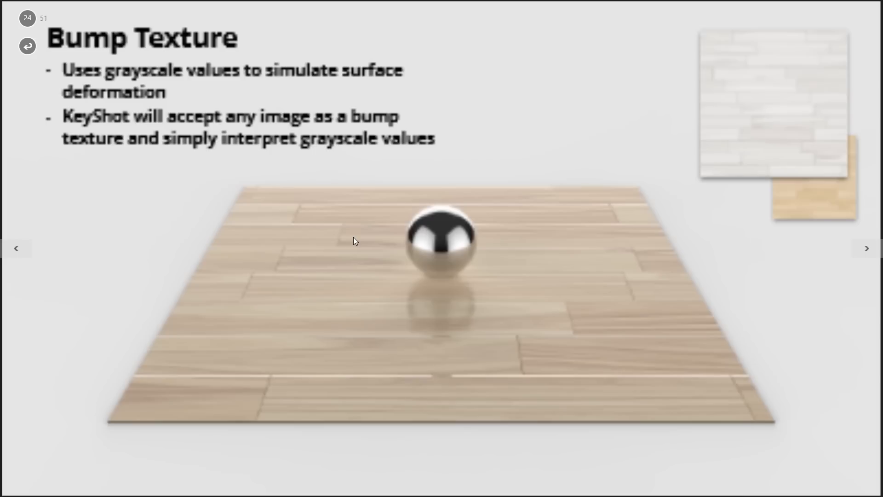
{"action": "key", "text": "Right"}
{"action": "key", "text": "Right"}
{"action": "key", "text": "Right"}
{"action": "key", "text": "Right"}
{"action": "key", "text": "Right"}
{"action": "key", "text": "Right"}
{"action": "key", "text": "Right"}
{"action": "key", "text": "Right"}
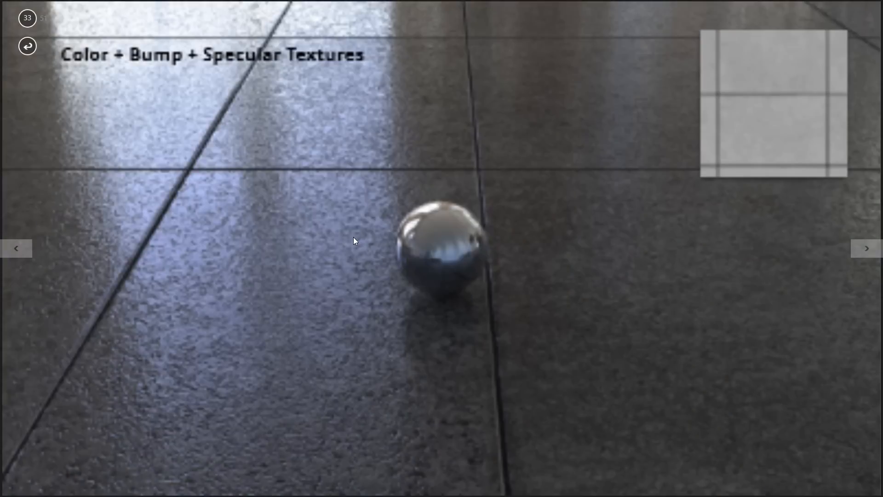
{"action": "key", "text": "Right"}
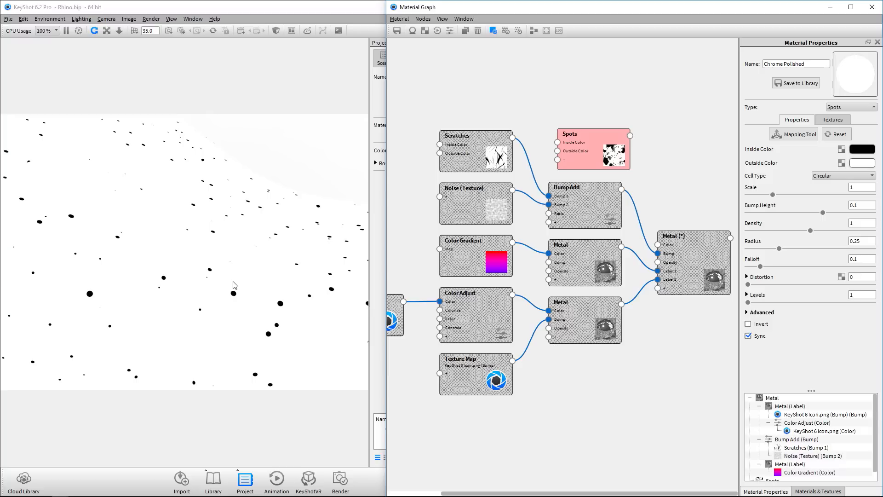
Inspect the spots up close, end the preview, and move the Spots node up near the Scratches node
{"action": "scroll", "coordinate": [231, 303], "scroll_direction": "up", "scroll_amount": 5}
{"action": "left_click_drag", "start_coordinate": [231, 303], "coordinate": [226, 325]}
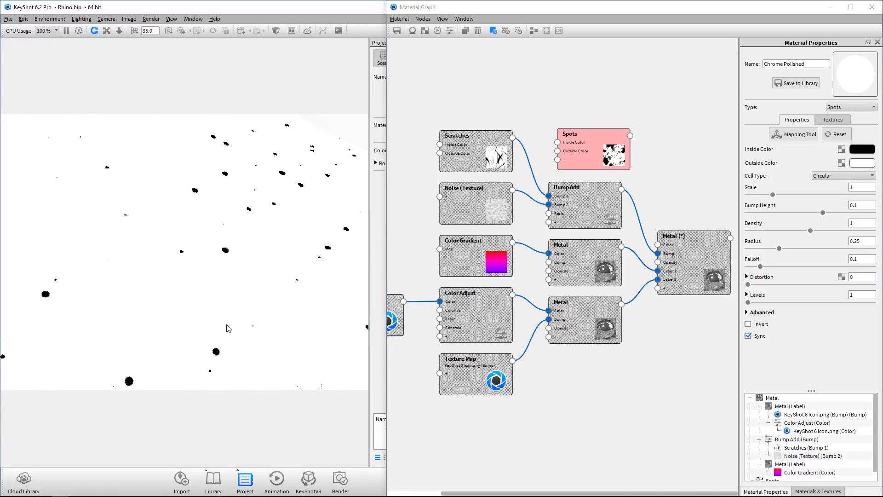
{"action": "scroll", "coordinate": [203, 326], "scroll_direction": "down", "scroll_amount": 3}
{"action": "left_click_drag", "start_coordinate": [608, 138], "coordinate": [579, 145]}
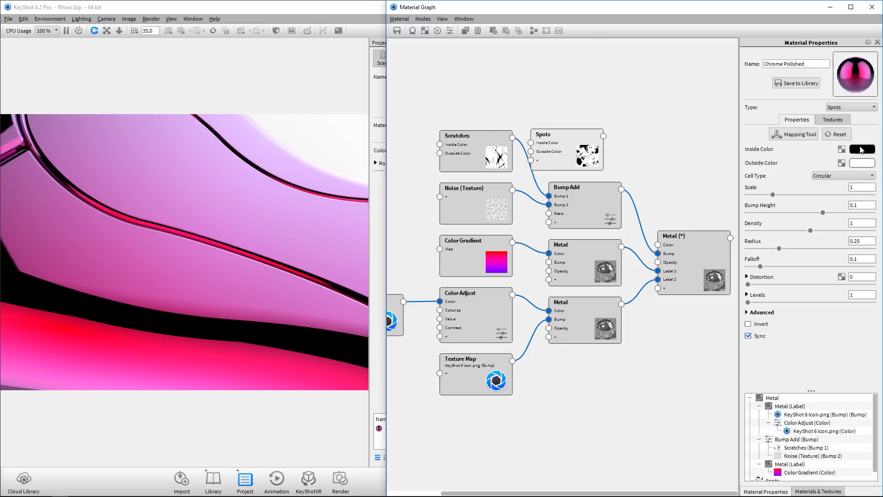
{"action": "left_click_drag", "start_coordinate": [591, 143], "coordinate": [554, 123]}
Add a Color Invert utility node, connect Spots to its Source, and preview the inverted spots on the model
{"action": "right_click", "coordinate": [610, 118]}
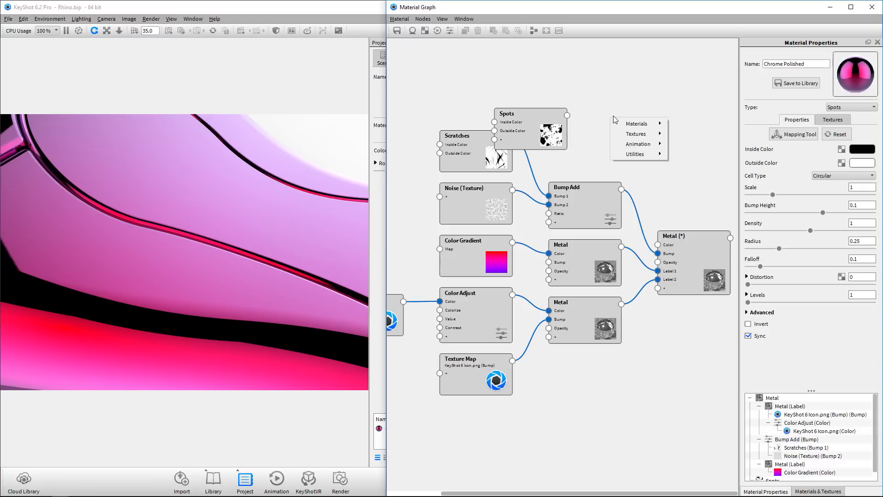
{"action": "mouse_move", "coordinate": [631, 154]}
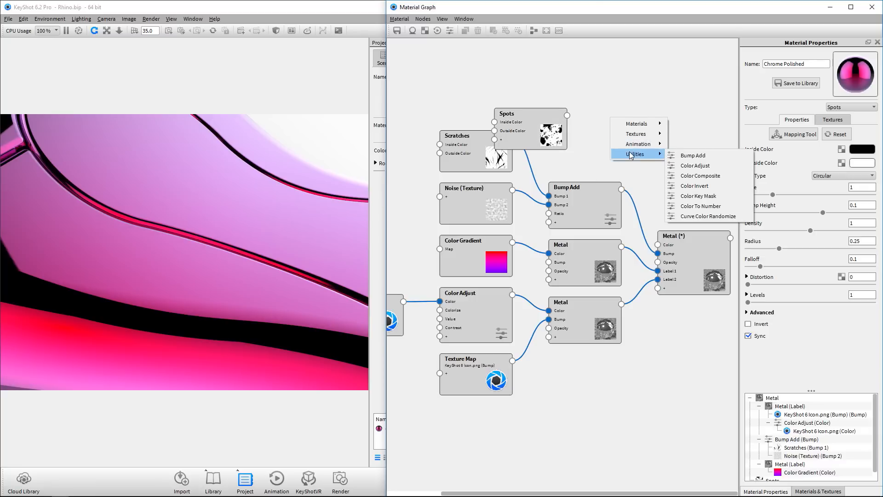
{"action": "left_click", "coordinate": [711, 188]}
{"action": "left_click_drag", "start_coordinate": [641, 145], "coordinate": [621, 124]}
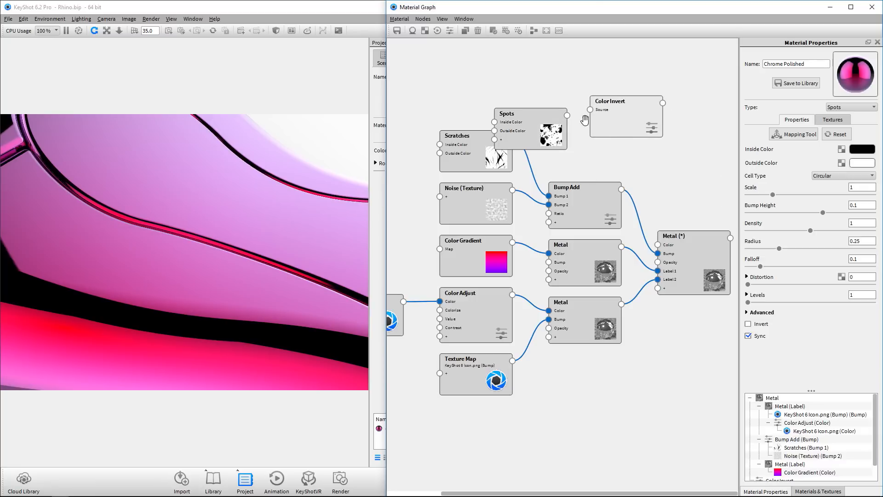
{"action": "left_click_drag", "start_coordinate": [567, 119], "coordinate": [591, 111]}
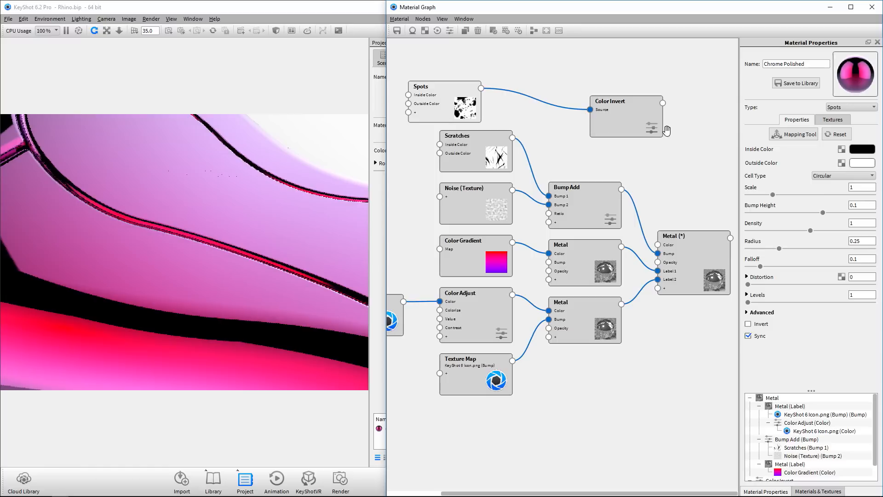
{"action": "left_click", "coordinate": [644, 123]}
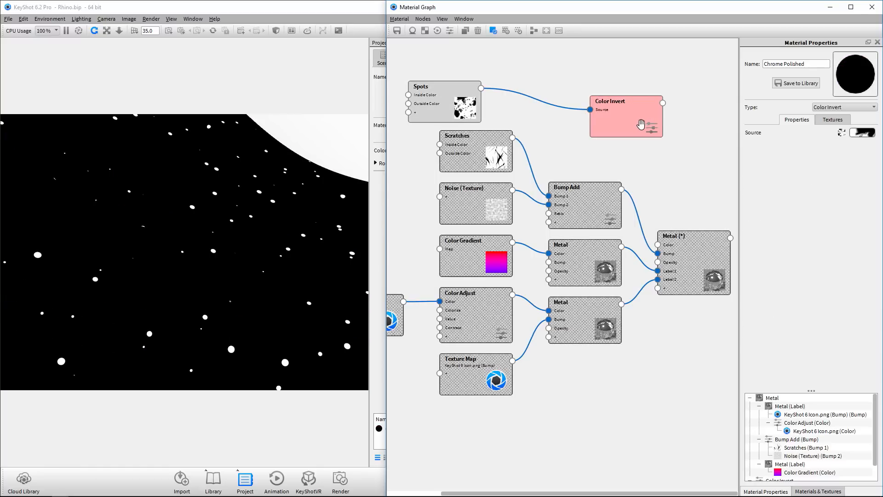
{"action": "key", "text": "c"}
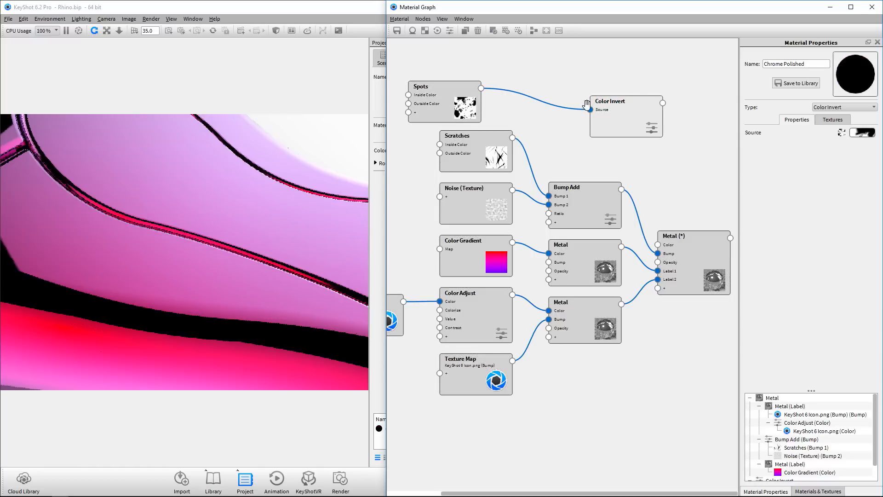
Connect Color Invert to the Opacity of the gradient Metal label and auto-arrange the graph nodes
{"action": "left_click_drag", "start_coordinate": [662, 103], "coordinate": [549, 272]}
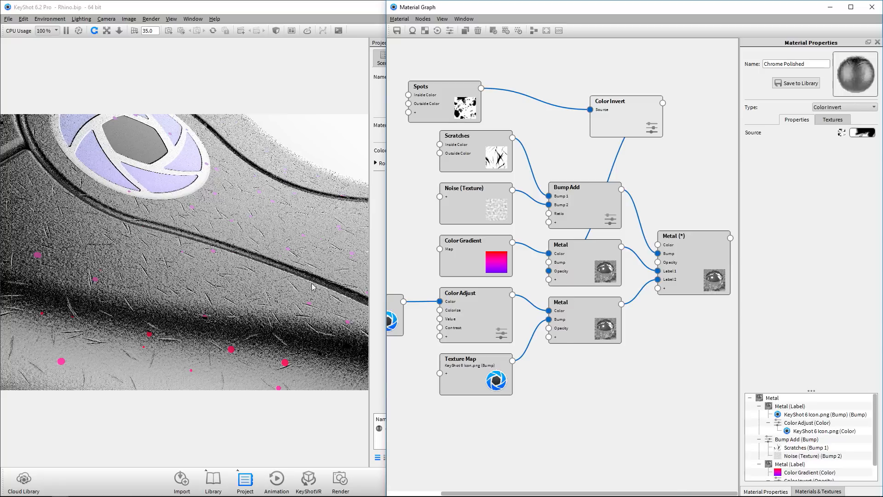
{"action": "left_click", "coordinate": [535, 34]}
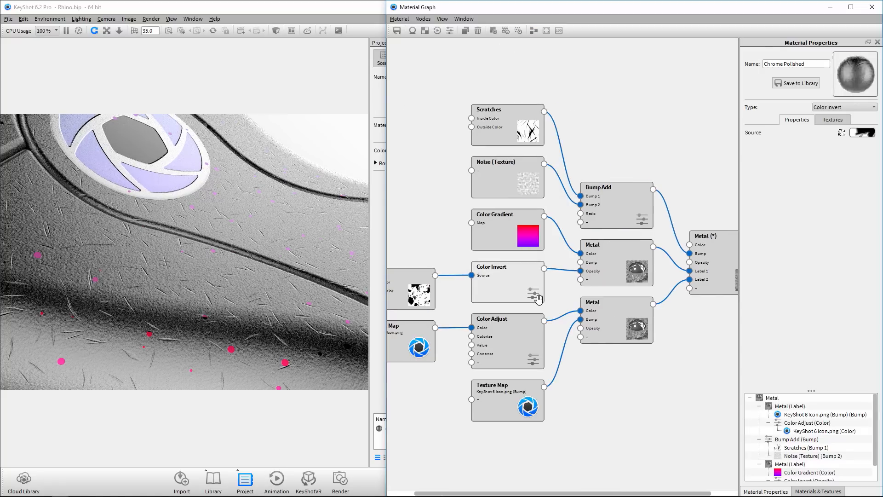
{"action": "scroll", "coordinate": [112, 214], "scroll_direction": "up", "scroll_amount": 4}
{"action": "scroll", "coordinate": [113, 214], "scroll_direction": "down", "scroll_amount": 10}
{"action": "left_click", "coordinate": [162, 240]}
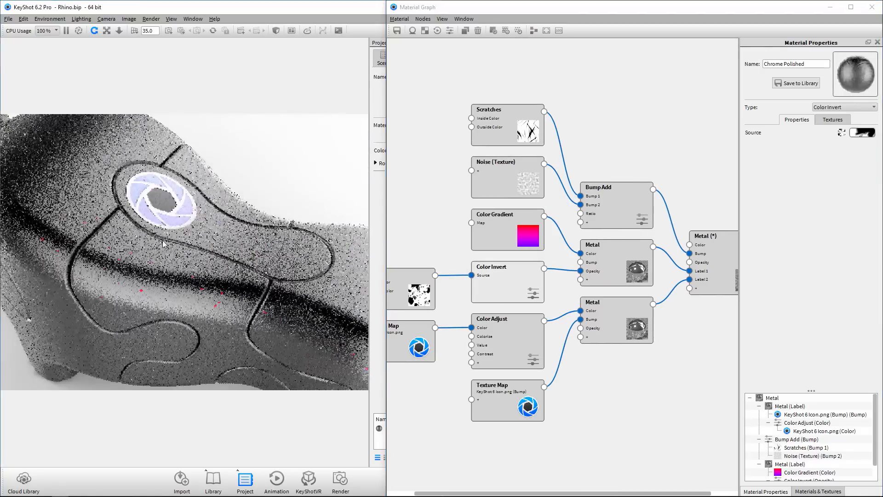
{"action": "left_click_drag", "start_coordinate": [162, 240], "coordinate": [175, 227]}
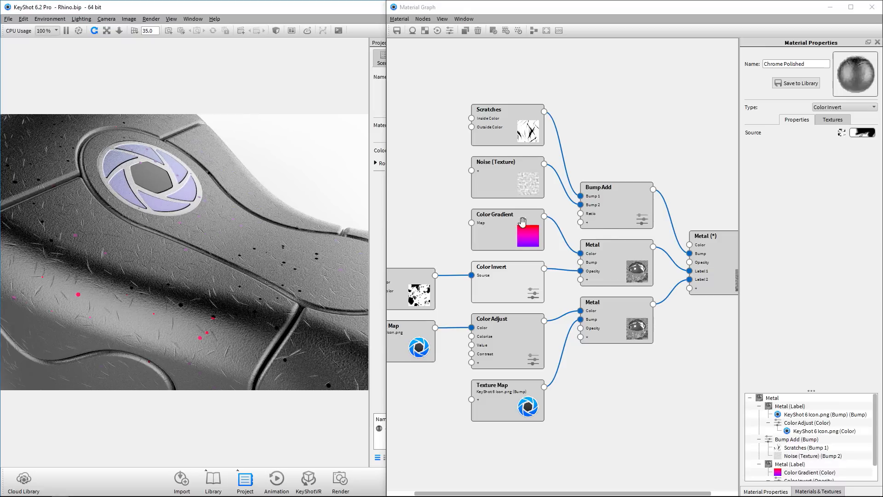
Apply a Cellular bump texture to the gradient Metal label and set its scale to 0.385
{"action": "left_click", "coordinate": [612, 258]}
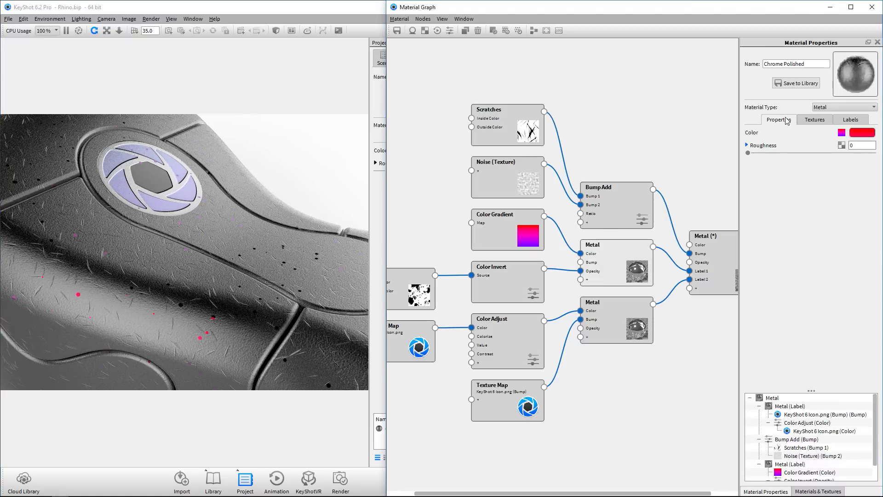
{"action": "left_click", "coordinate": [815, 119]}
{"action": "left_click", "coordinate": [811, 145]}
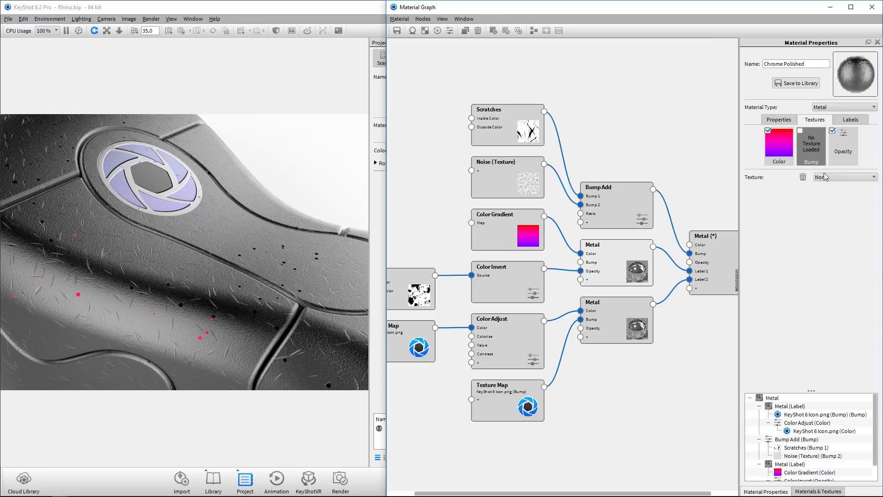
{"action": "left_click", "coordinate": [828, 177]}
{"action": "left_click", "coordinate": [838, 261]}
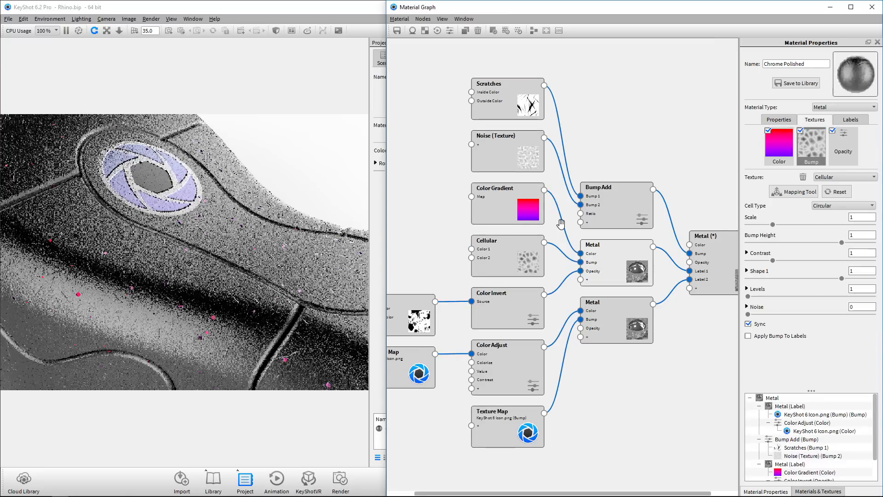
{"action": "scroll", "coordinate": [189, 287], "scroll_direction": "up", "scroll_amount": 5}
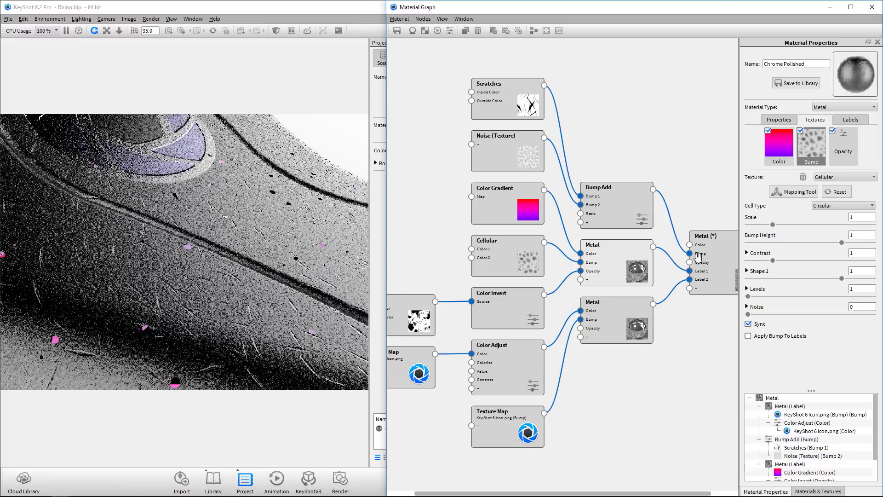
{"action": "left_click_drag", "start_coordinate": [773, 224], "coordinate": [758, 226]}
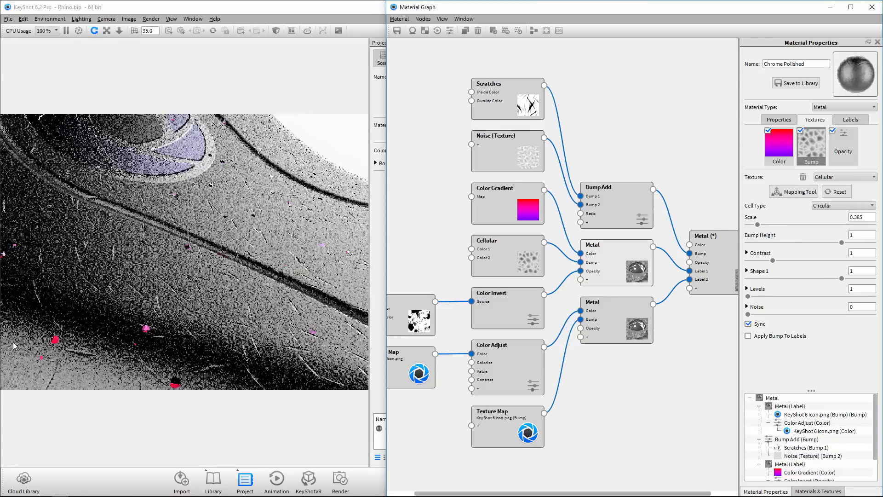
Preview the Cellular node on the model, end the preview, and inspect the whole rhino from farther away
{"action": "key", "text": "c"}
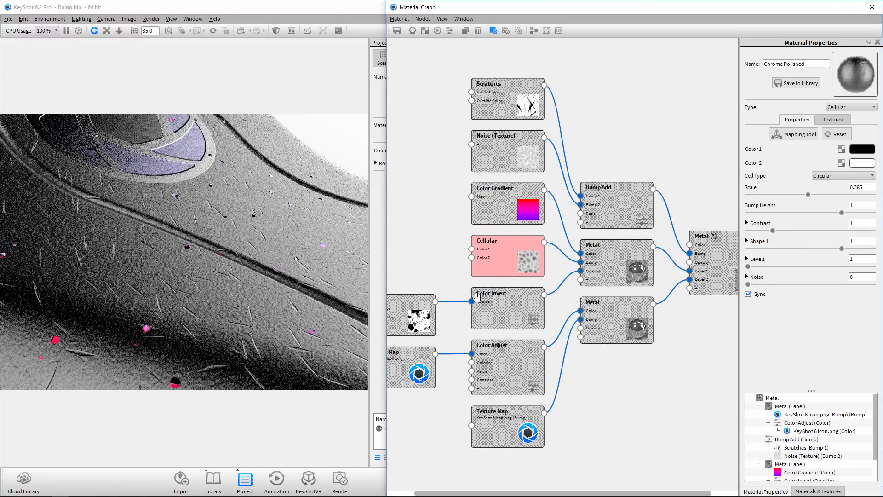
{"action": "key", "text": "c"}
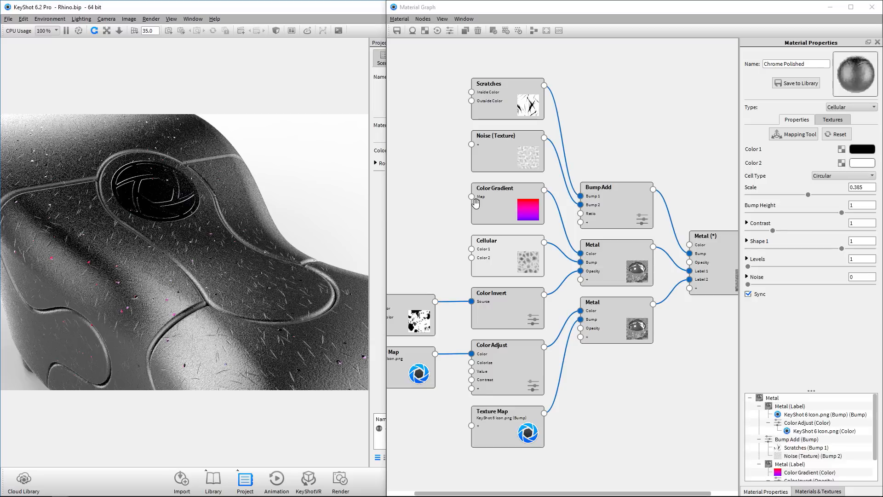
{"action": "left_click", "coordinate": [699, 214]}
{"action": "scroll", "coordinate": [169, 198], "scroll_direction": "down", "scroll_amount": 8}
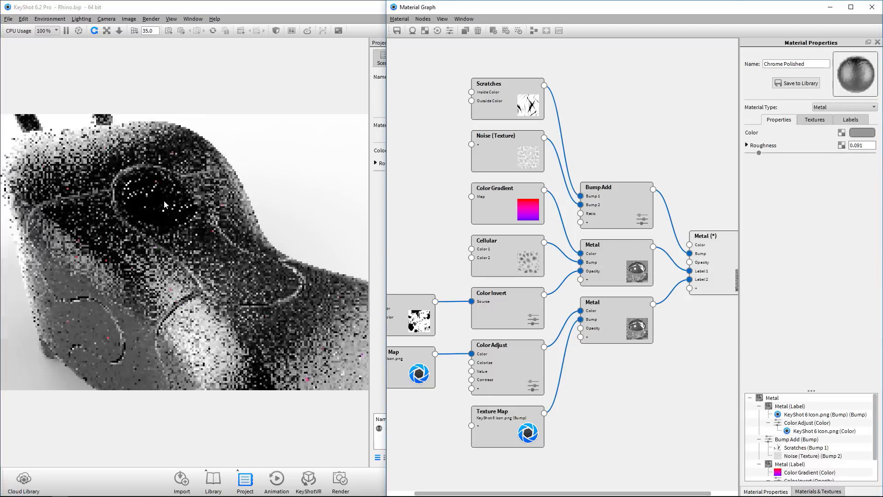
{"action": "left_click_drag", "start_coordinate": [169, 198], "coordinate": [217, 217]}
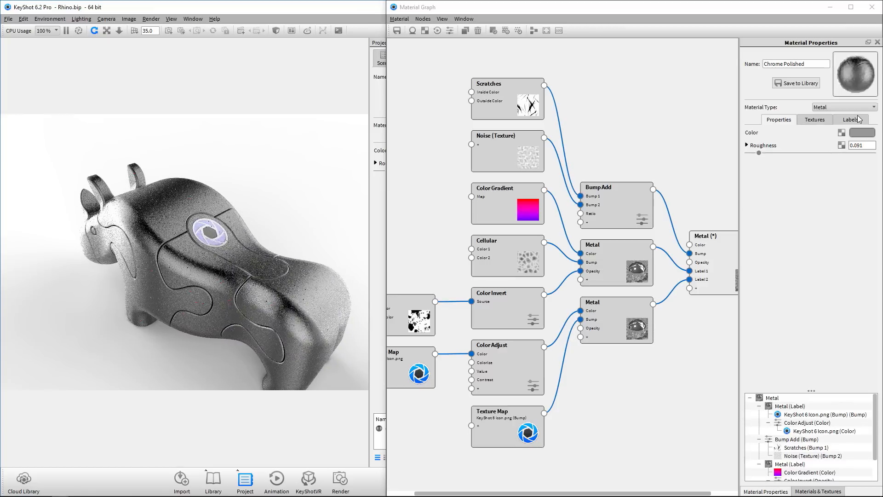
Show the label list of the rhino's Metal material and examine the spots over the logo label up close
{"action": "left_click", "coordinate": [857, 119]}
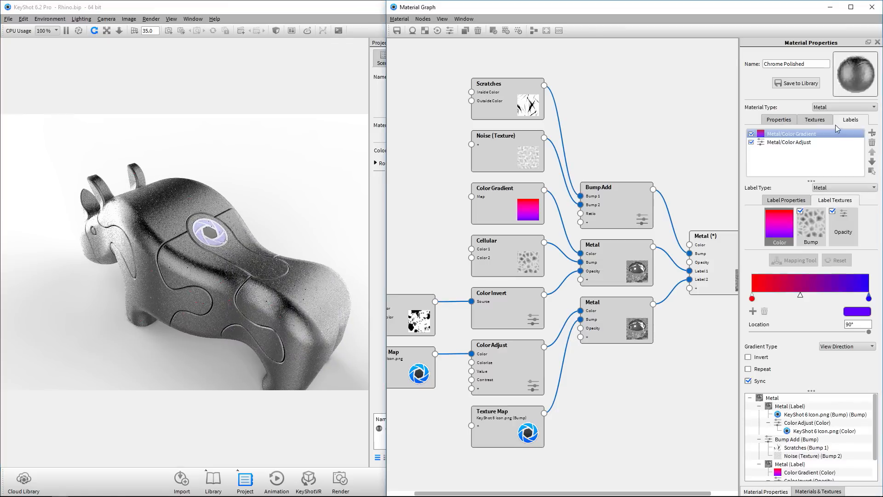
{"action": "left_click", "coordinate": [791, 135]}
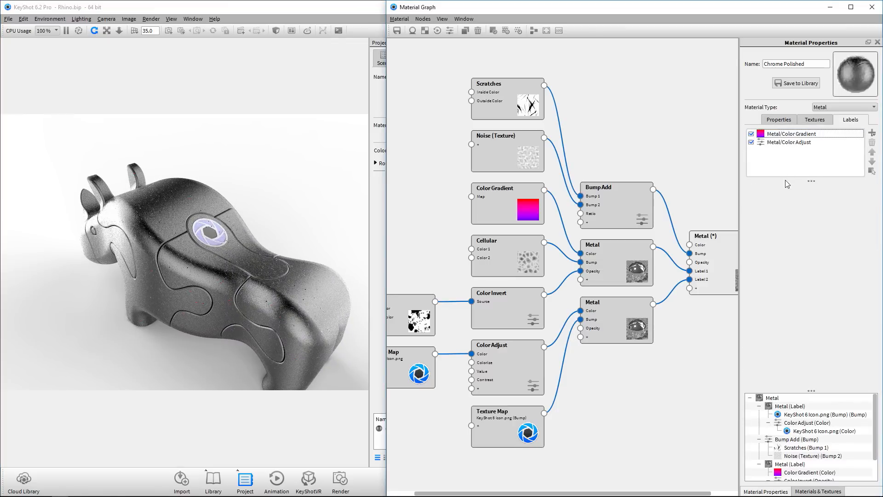
{"action": "scroll", "coordinate": [252, 236], "scroll_direction": "up", "scroll_amount": 6}
{"action": "scroll", "coordinate": [252, 237], "scroll_direction": "up", "scroll_amount": 5}
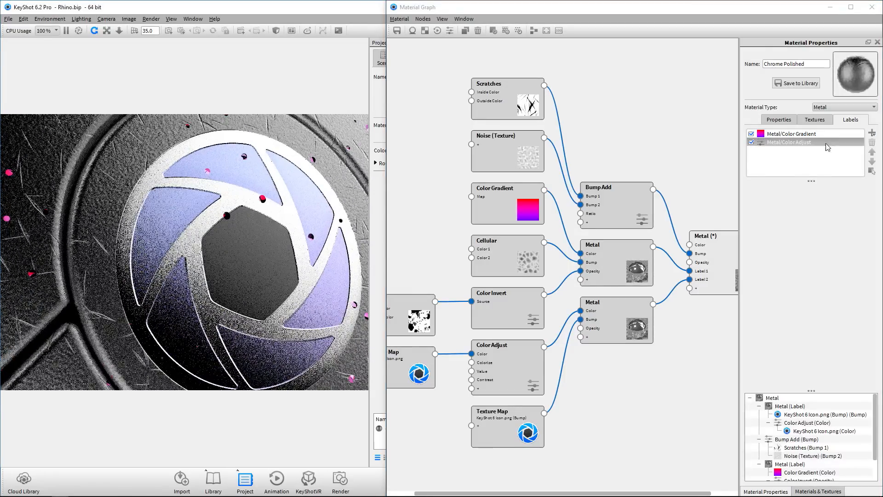
Compare the two Metal labels, reorder Metal/Color Gradient below Metal/Color Adjust, and check the rhino
{"action": "left_click", "coordinate": [810, 135]}
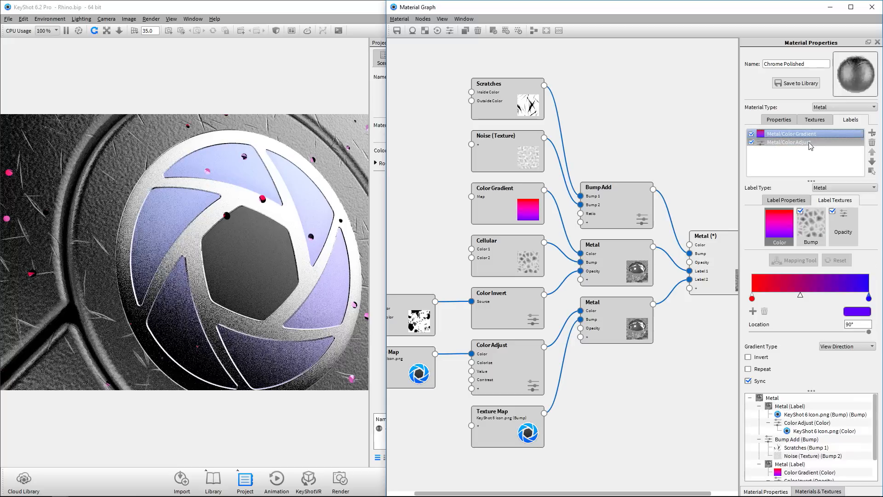
{"action": "left_click", "coordinate": [810, 142]}
{"action": "left_click", "coordinate": [810, 134]}
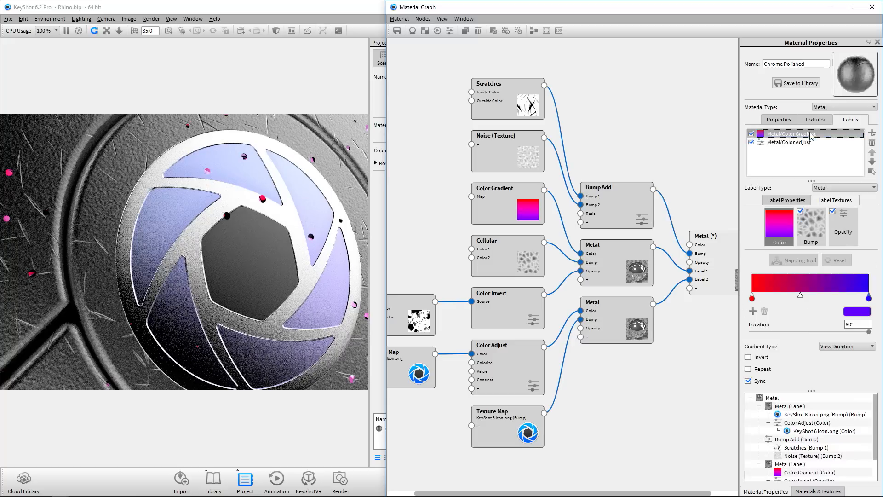
{"action": "left_click", "coordinate": [809, 143]}
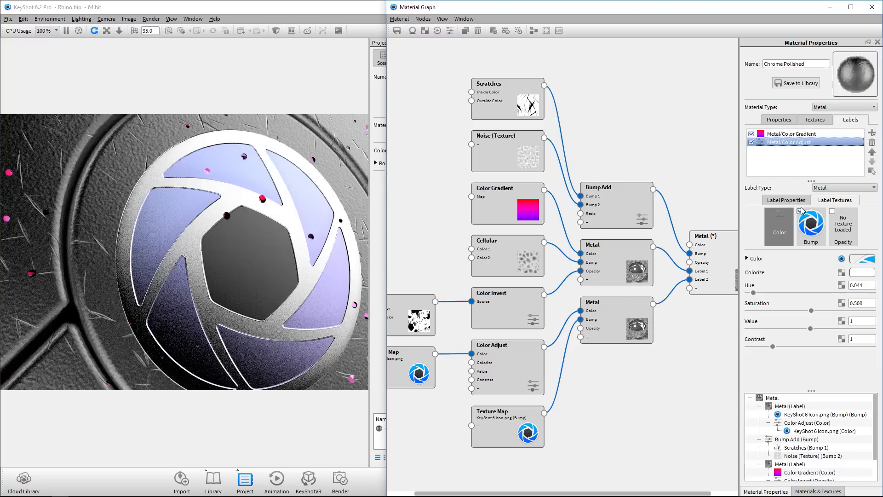
{"action": "left_click", "coordinate": [811, 134]}
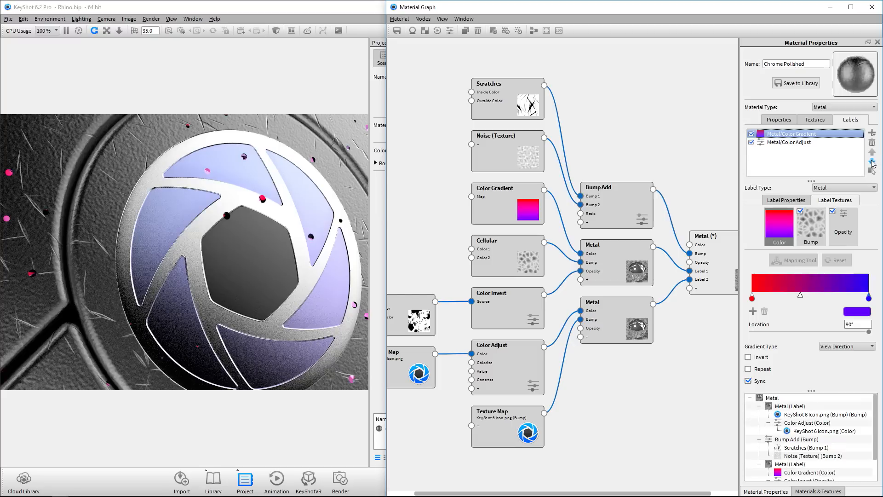
{"action": "left_click", "coordinate": [872, 162]}
{"action": "scroll", "coordinate": [240, 190], "scroll_direction": "down", "scroll_amount": 10}
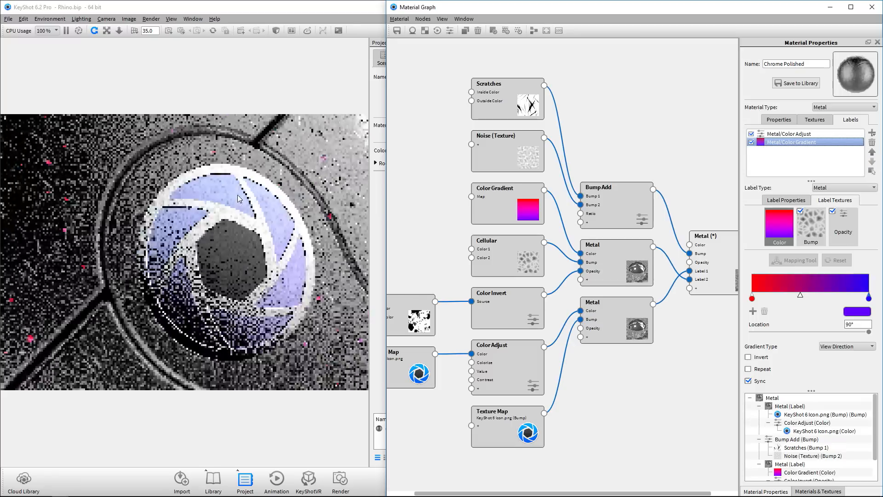
{"action": "left_click_drag", "start_coordinate": [247, 213], "coordinate": [247, 134]}
{"action": "left_click_drag", "start_coordinate": [252, 309], "coordinate": [276, 293]}
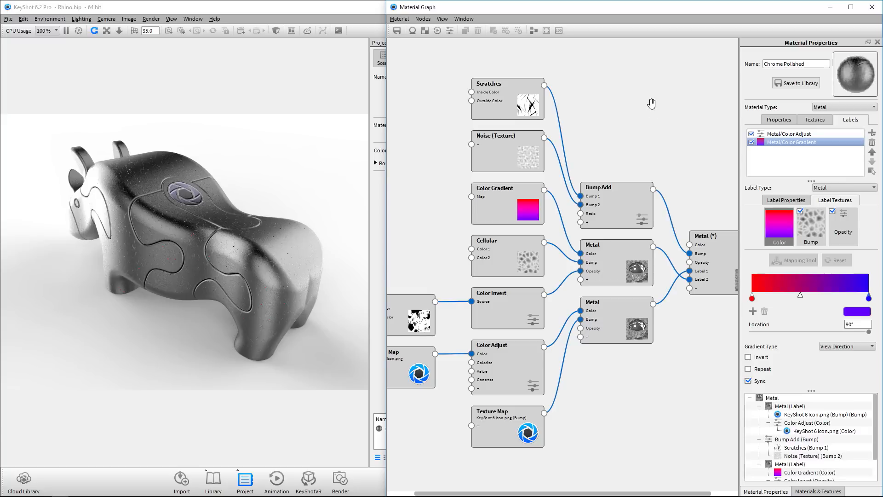
{"action": "left_click", "coordinate": [243, 92]}
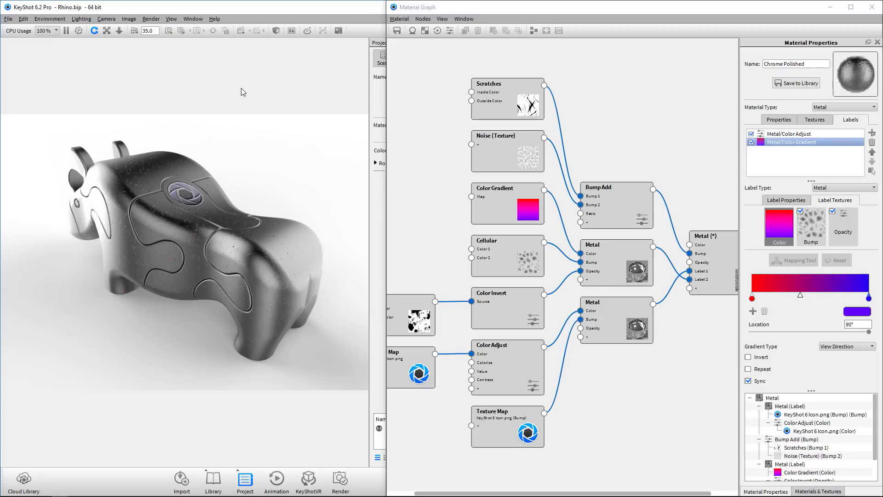
{"action": "key", "text": "alt+Tab"}
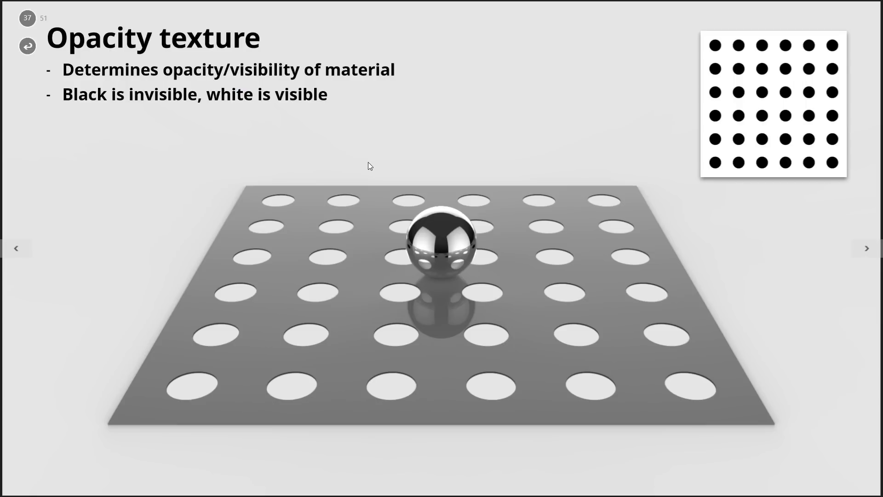
{"action": "key", "text": "alt+Tab"}
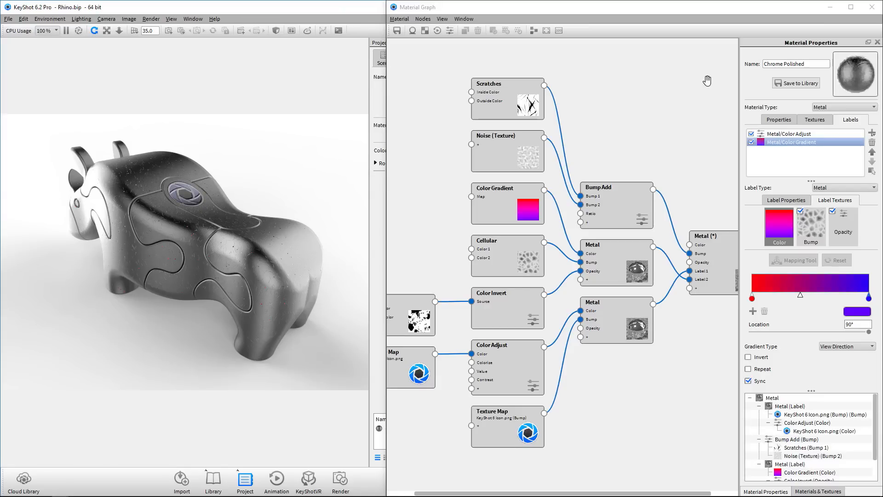
{"action": "left_click", "coordinate": [661, 94]}
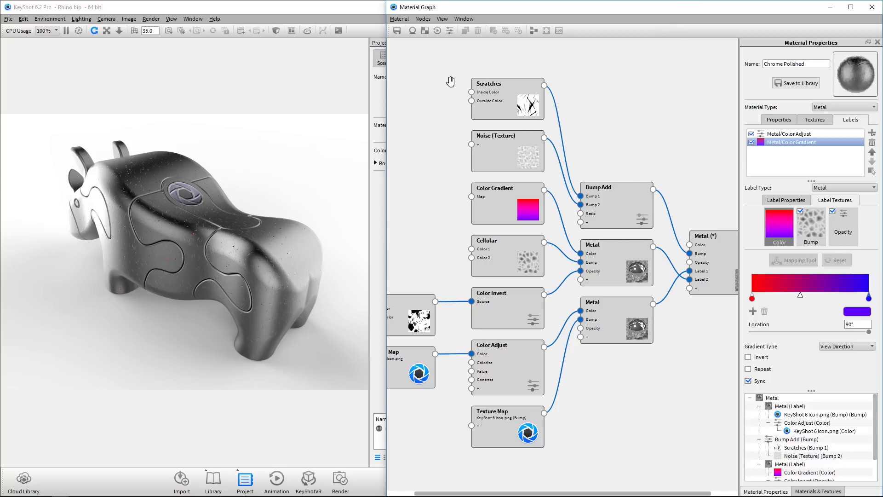
{"action": "left_click", "coordinate": [280, 90]}
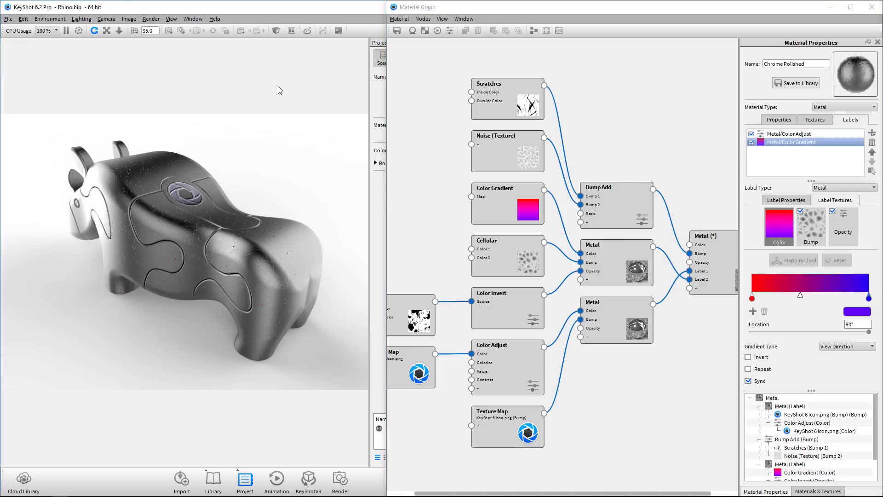
{"action": "key", "text": "shift+p"}
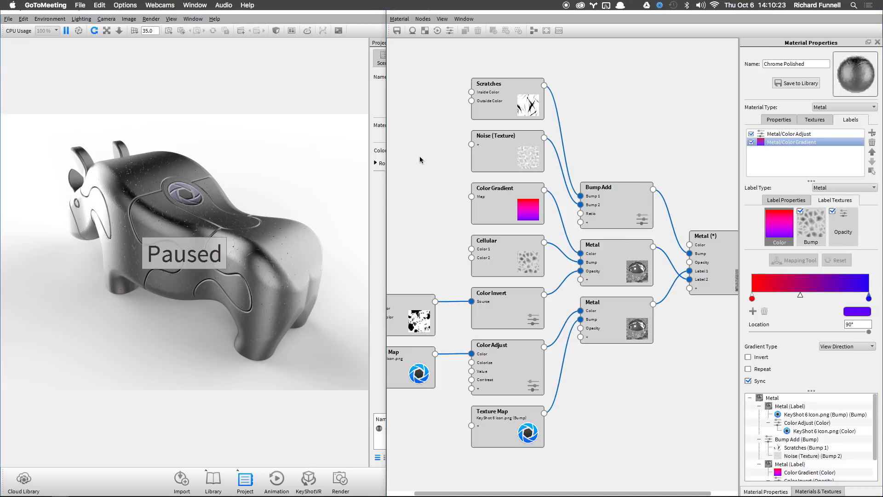
{"action": "key", "text": "alt+Tab"}
{"action": "key", "text": "Right"}
{"action": "key", "text": "Right"}
{"action": "key", "text": "Right"}
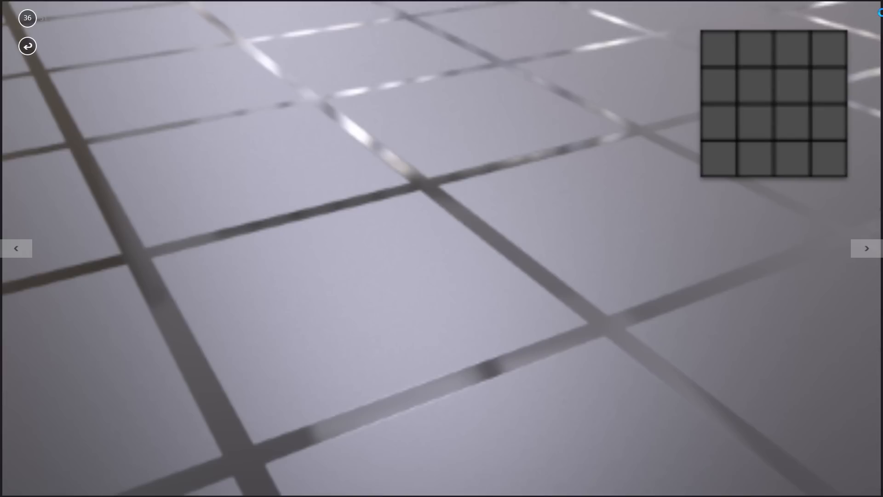
{"action": "key", "text": "Left"}
{"action": "key", "text": "Left"}
{"action": "key", "text": "Left"}
{"action": "key", "text": "Left"}
{"action": "key", "text": "Left"}
{"action": "key", "text": "Left"}
{"action": "key", "text": "Left"}
{"action": "key", "text": "Left"}
{"action": "key", "text": "Left"}
{"action": "key", "text": "Left"}
{"action": "key", "text": "Left"}
{"action": "key", "text": "Left"}
{"action": "key", "text": "Left"}
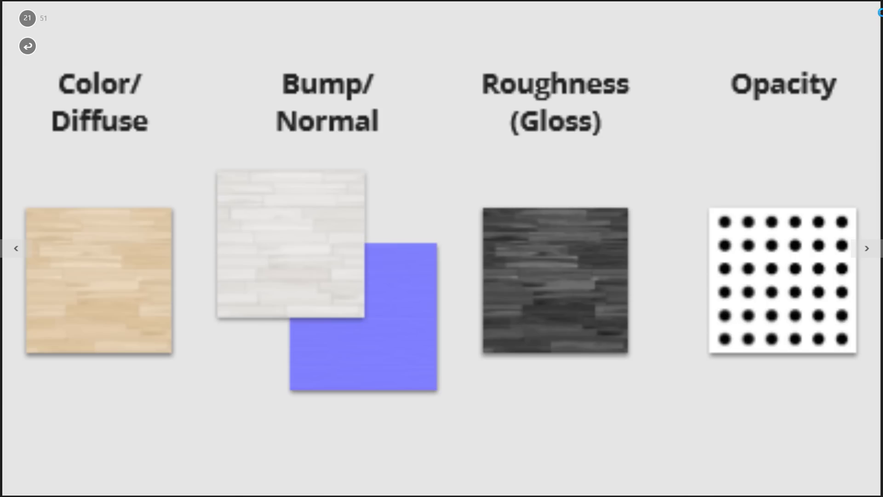
{"action": "key", "text": "Left"}
{"action": "key", "text": "Left"}
{"action": "key", "text": "Left"}
{"action": "key", "text": "Left"}
{"action": "key", "text": "Left"}
{"action": "key", "text": "Left"}
{"action": "key", "text": "Left"}
{"action": "key", "text": "Left"}
{"action": "key", "text": "Left"}
{"action": "key", "text": "Left"}
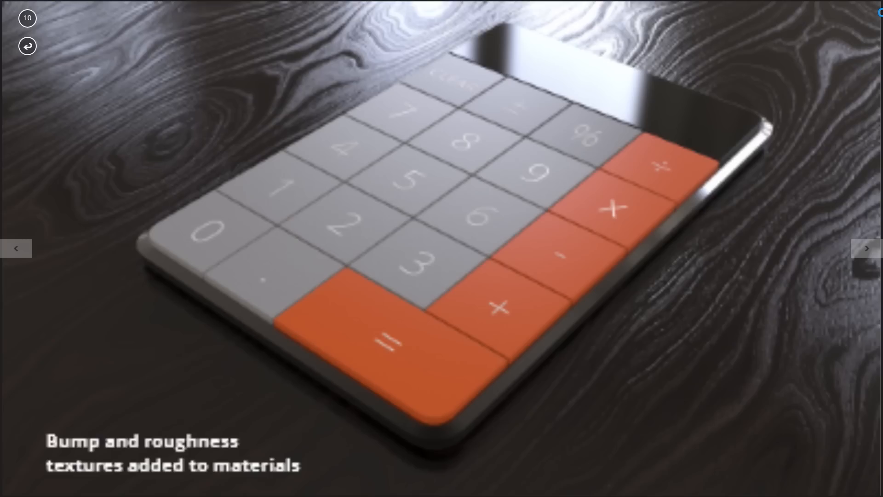
{"action": "key", "text": "Left"}
{"action": "key", "text": "Left"}
{"action": "key", "text": "Left"}
{"action": "key", "text": "Left"}
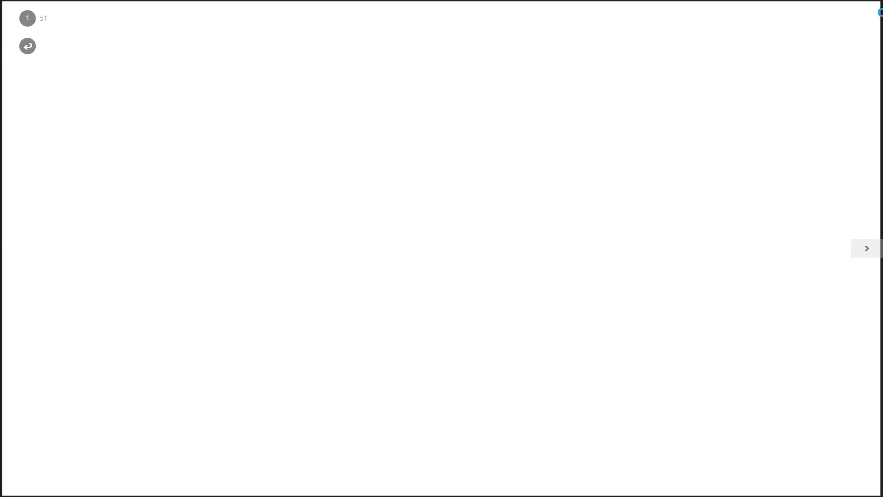